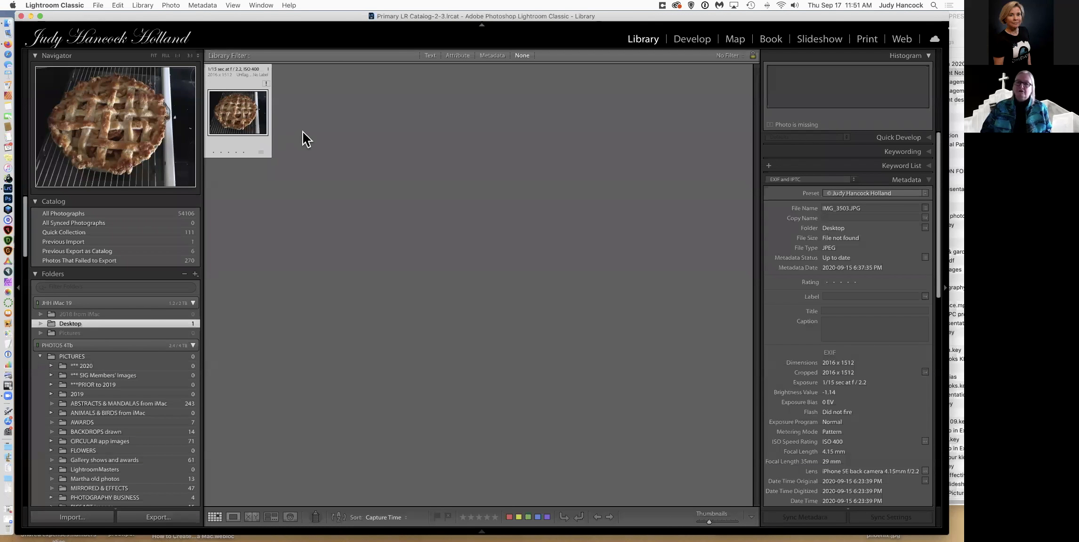
{"action": "left_click", "coordinate": [265, 84]}
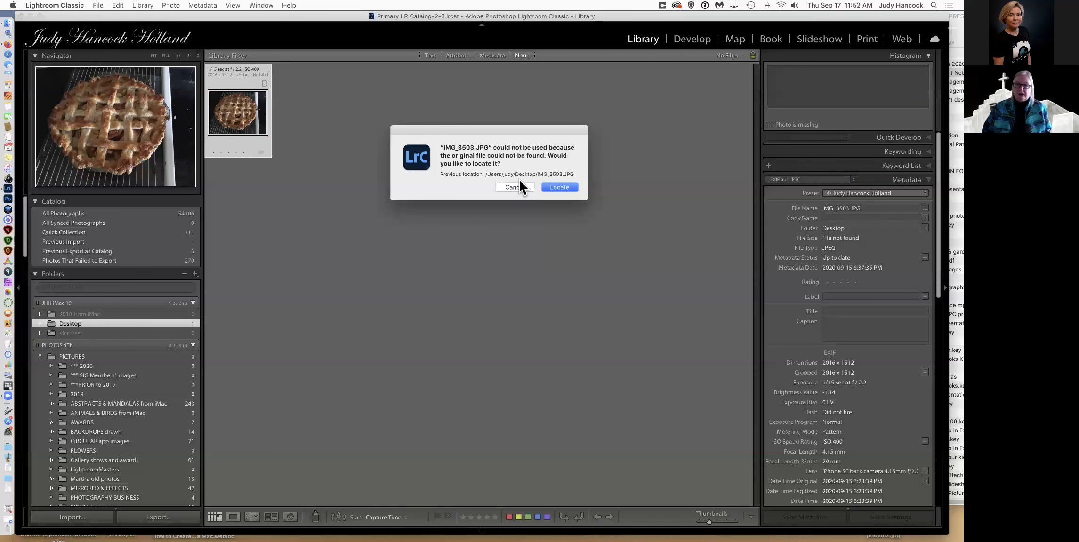
{"action": "left_click", "coordinate": [559, 188]}
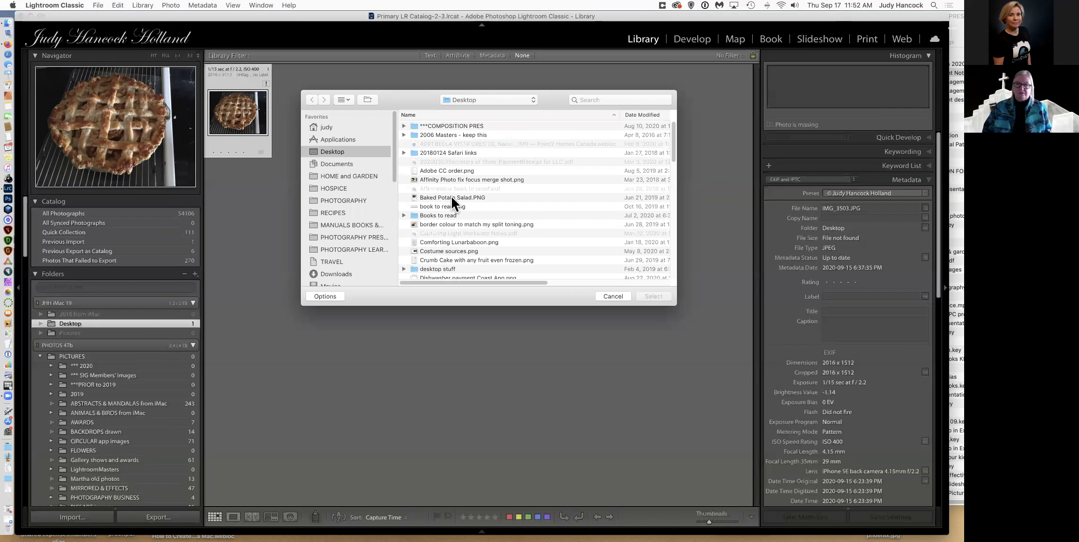
{"action": "scroll", "coordinate": [475, 218], "scroll_direction": "down", "scroll_amount": 5}
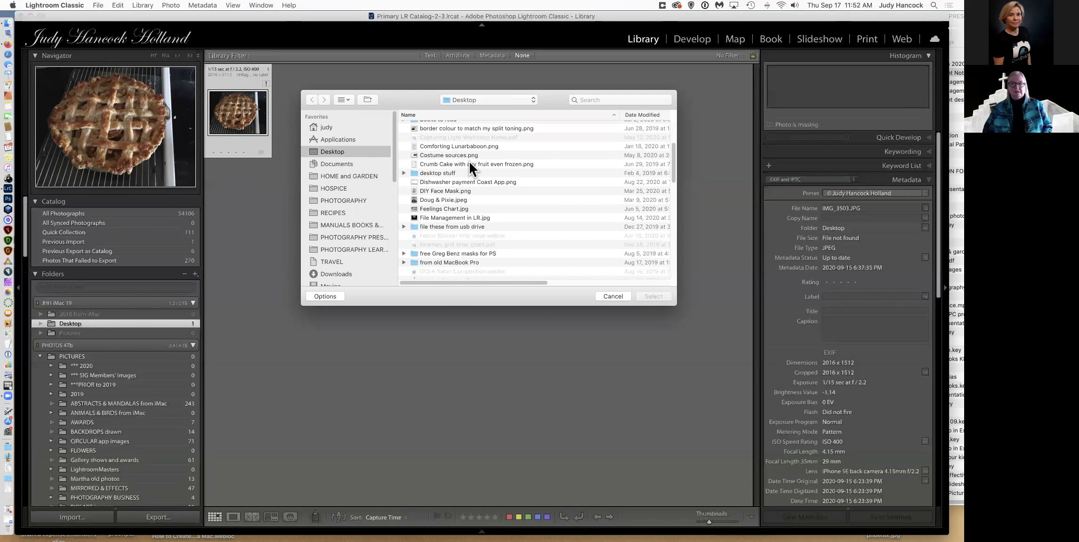
{"action": "left_click", "coordinate": [610, 296]}
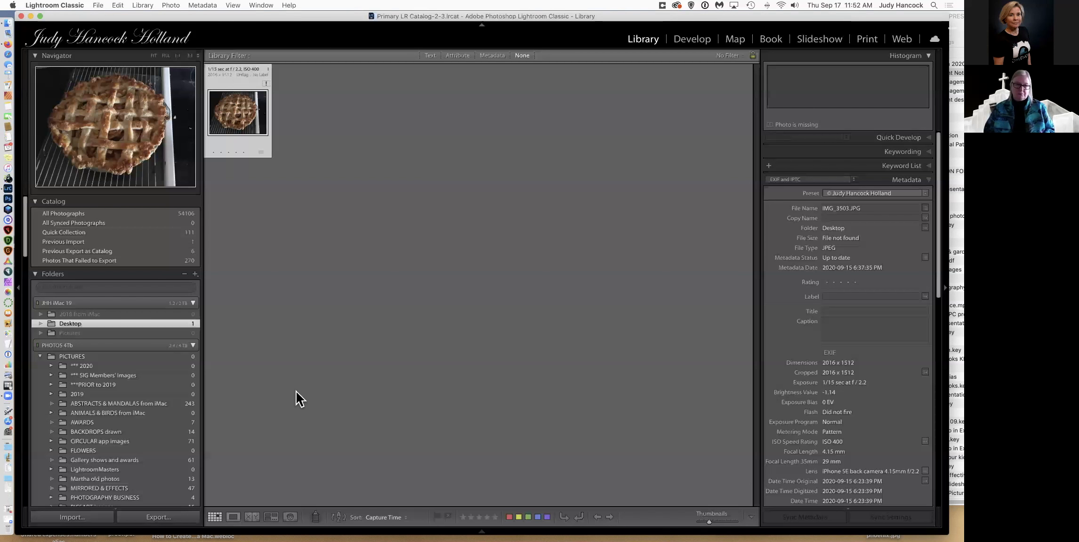
Step: Start an import from the 20200917 SheClicks demo folder, inside PICTURES > *** 2020 on the PHOTOS 4Tb drive
{"action": "left_click", "coordinate": [87, 514]}
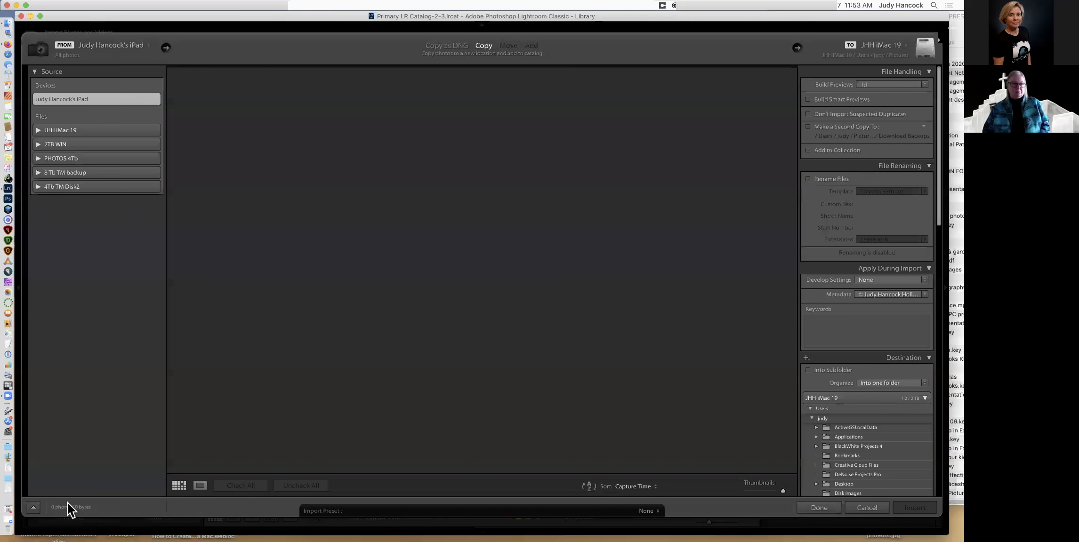
{"action": "left_click", "coordinate": [38, 158]}
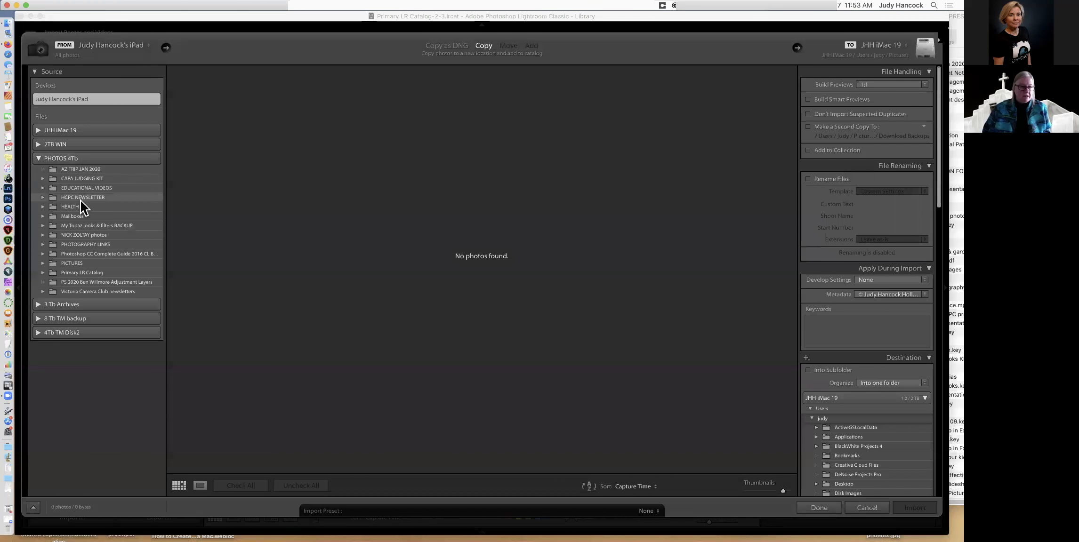
{"action": "left_click", "coordinate": [47, 264]}
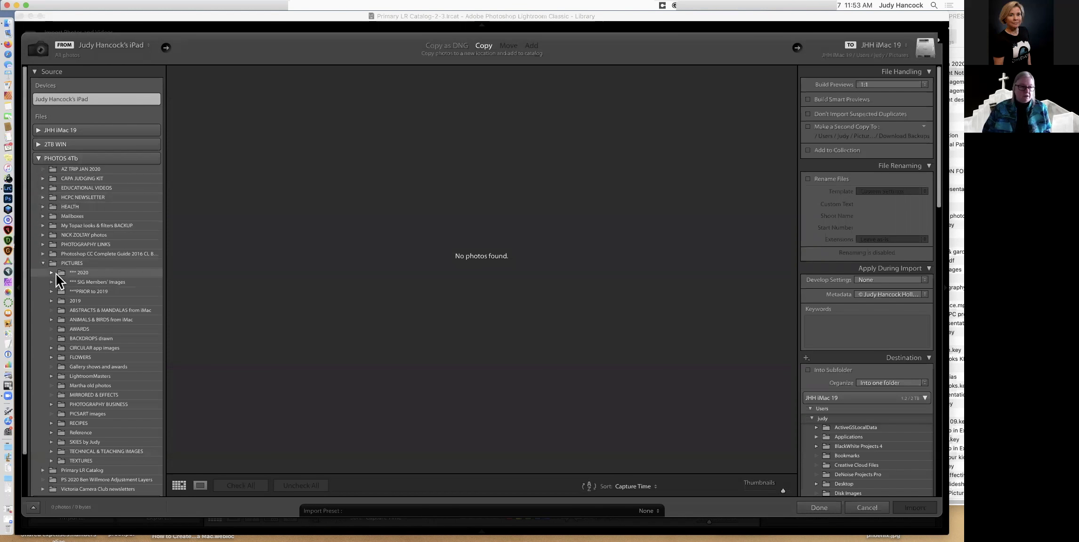
{"action": "left_click", "coordinate": [55, 274]}
{"action": "scroll", "coordinate": [85, 319], "scroll_direction": "down", "scroll_amount": 1}
{"action": "scroll", "coordinate": [85, 318], "scroll_direction": "down", "scroll_amount": 6}
{"action": "scroll", "coordinate": [84, 319], "scroll_direction": "down", "scroll_amount": 5}
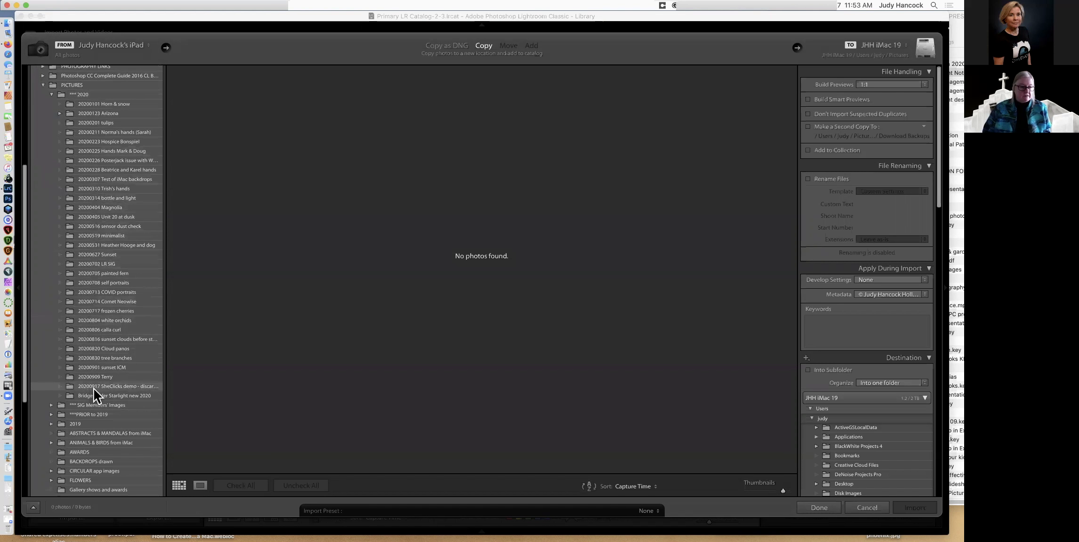
{"action": "left_click", "coordinate": [68, 389]}
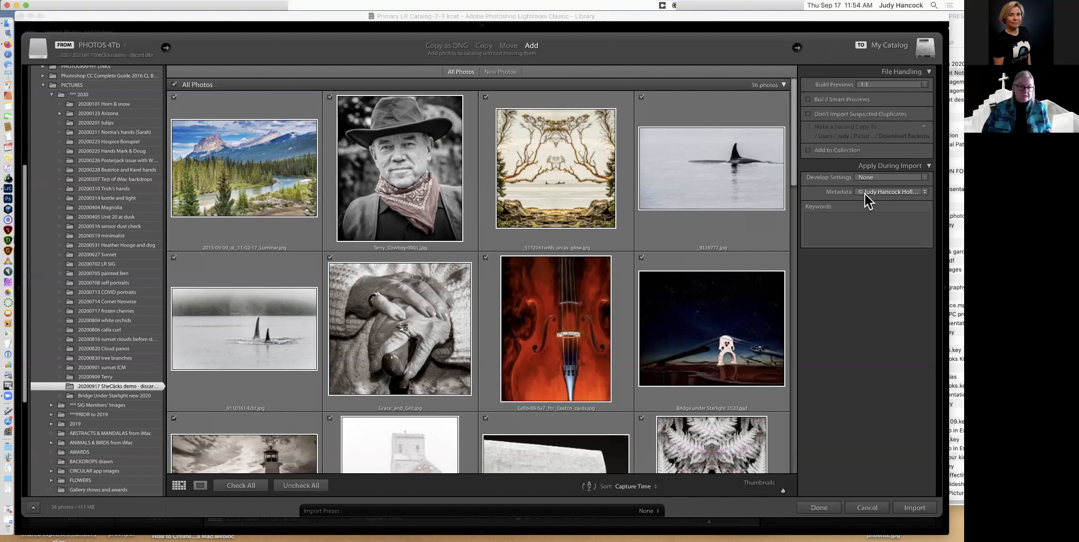
Step: Reset the import metadata to None and start a new metadata preset named "Bozo the Clown"
{"action": "left_click", "coordinate": [924, 194]}
{"action": "left_click", "coordinate": [924, 187]}
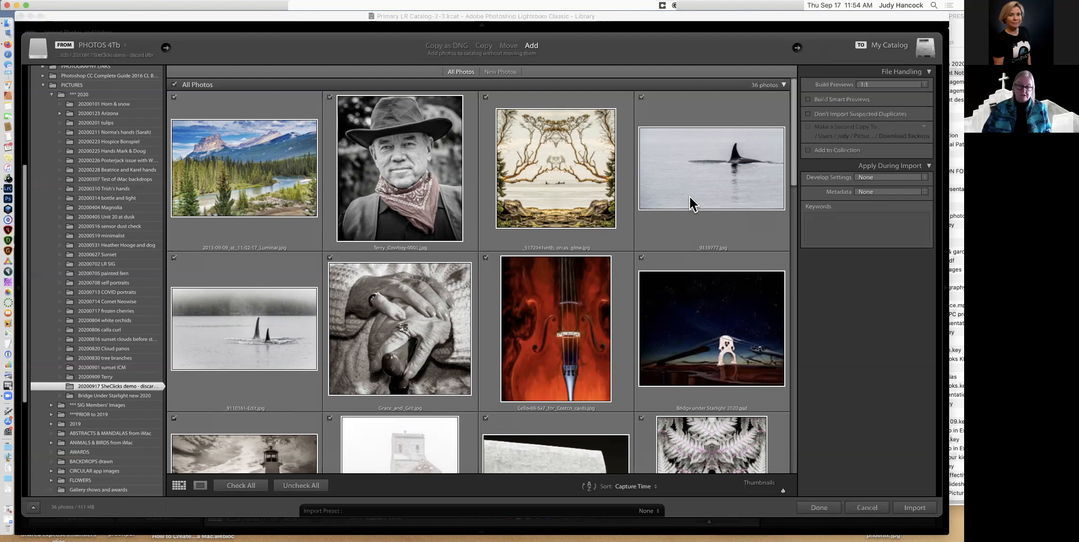
{"action": "left_click", "coordinate": [924, 192]}
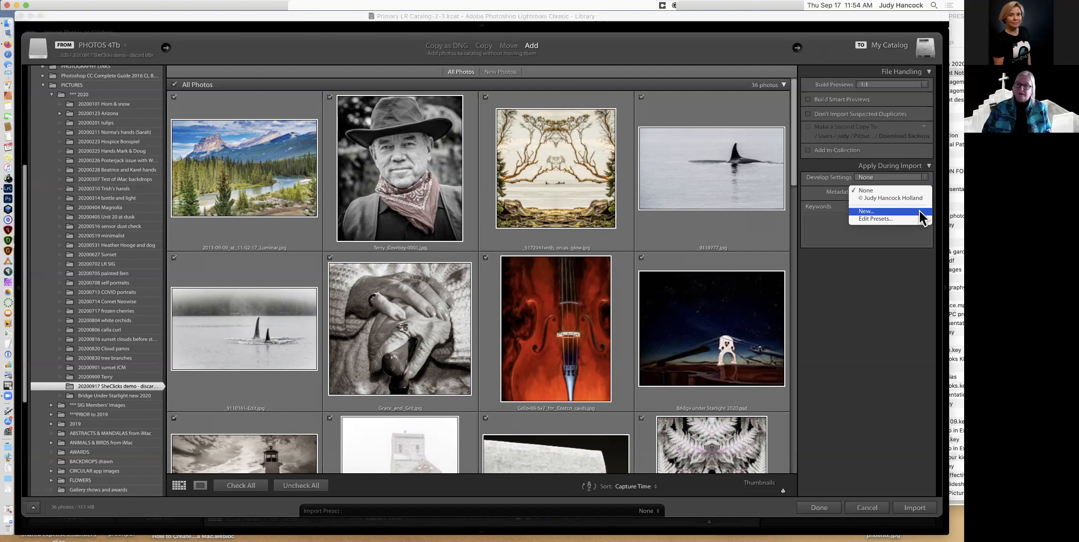
{"action": "left_click", "coordinate": [900, 211]}
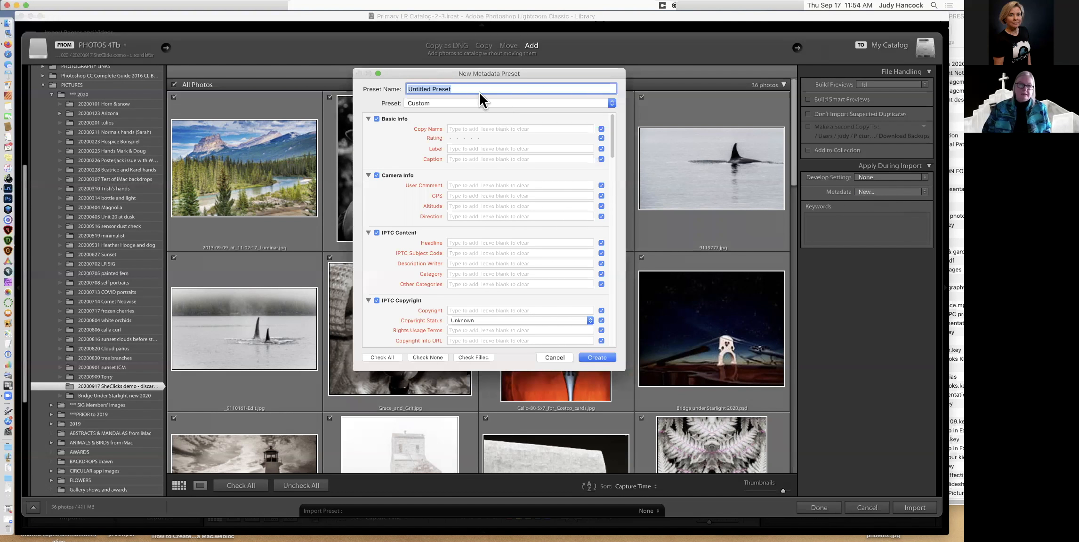
{"action": "type", "text": "ozo the Clown"}
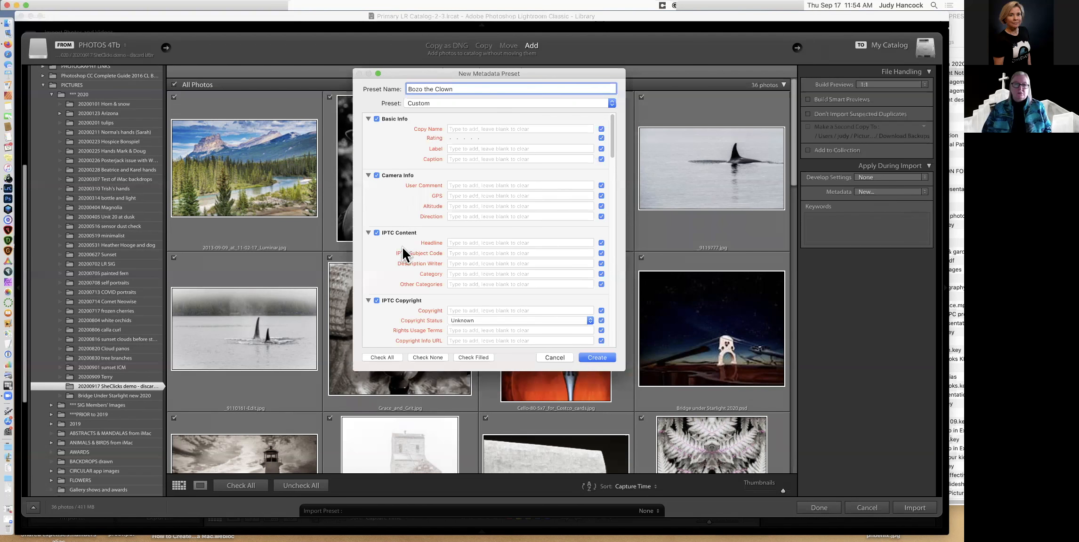
Step: Set the preset's IPTC copyright to "© Bozo the Clown" and its copyright status to Copyrighted
{"action": "scroll", "coordinate": [381, 255], "scroll_direction": "down", "scroll_amount": 5}
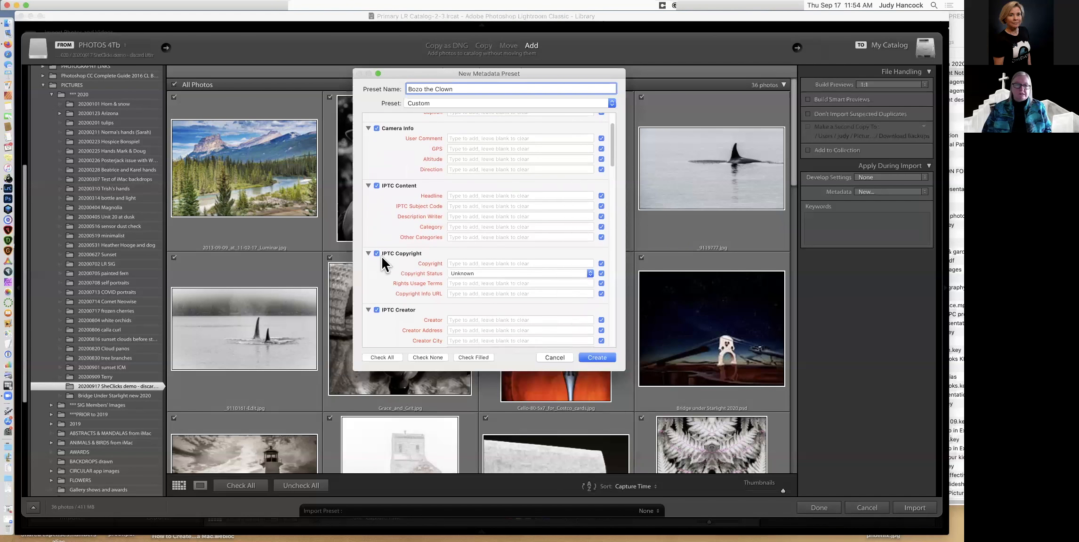
{"action": "scroll", "coordinate": [380, 255], "scroll_direction": "down", "scroll_amount": 4}
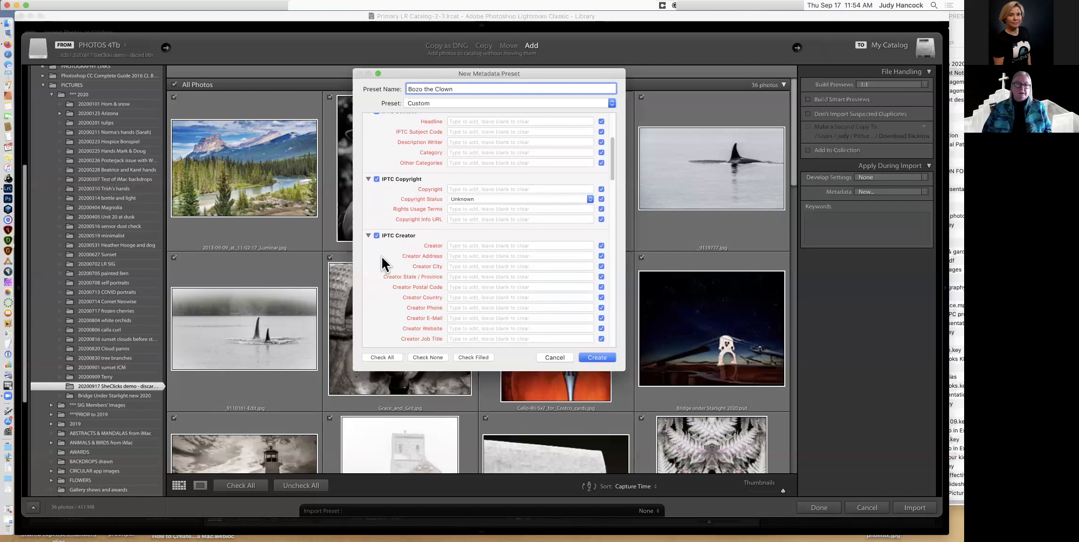
{"action": "left_click", "coordinate": [478, 182]}
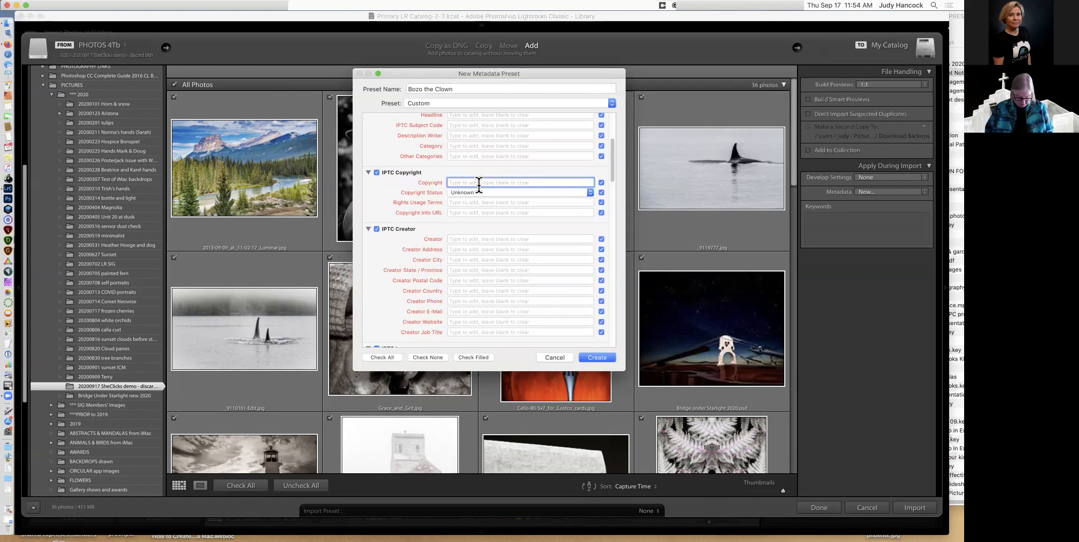
{"action": "type", "text": "©"}
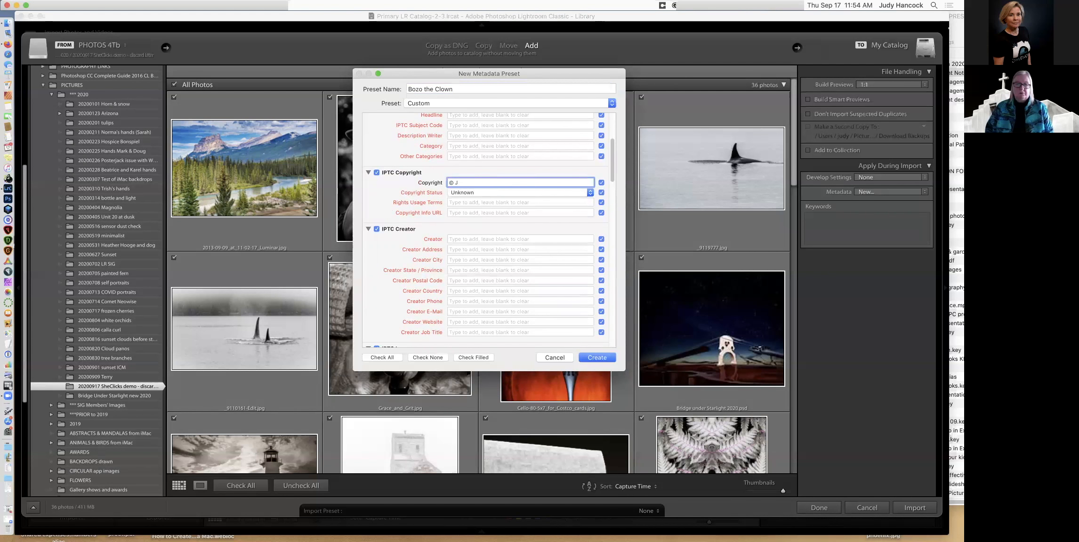
{"action": "type", "text": "Bozo the Clown"}
{"action": "left_click", "coordinate": [486, 193]}
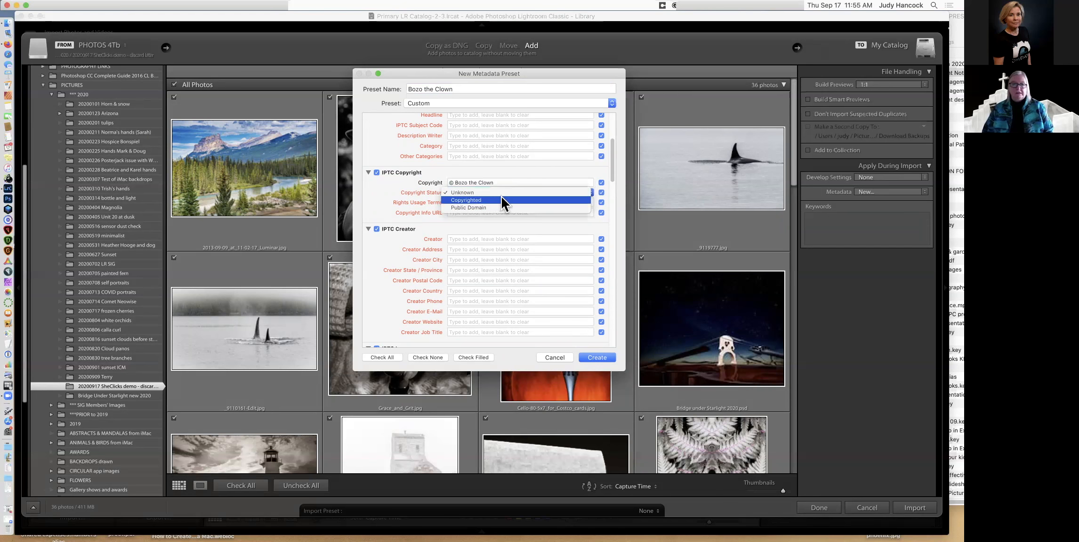
{"action": "left_click", "coordinate": [501, 199]}
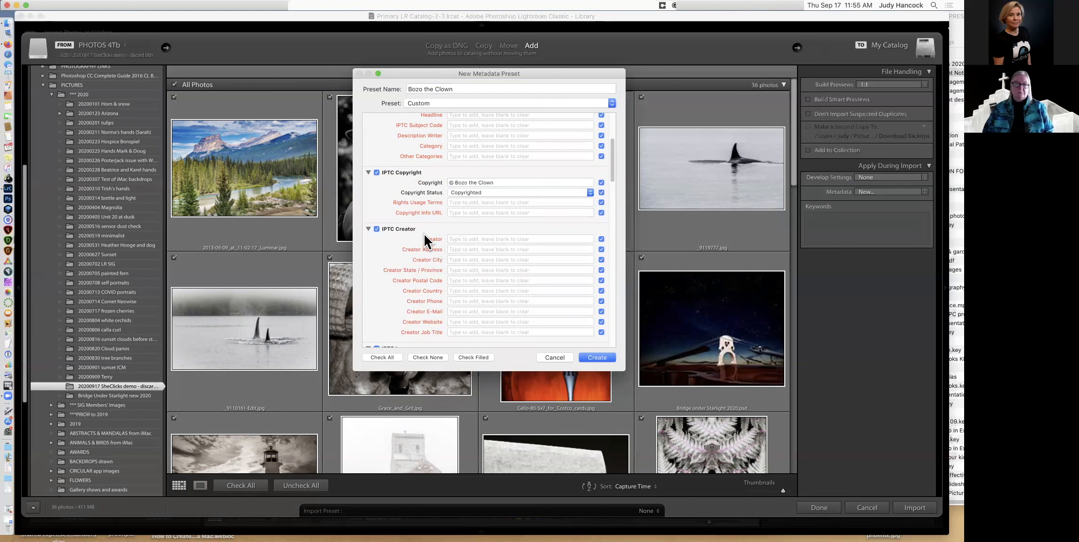
Step: Enter "Bozo the Clown" as the IPTC creator and check the remaining metadata fields
{"action": "left_click", "coordinate": [473, 238]}
{"action": "type", "text": "Bozo the Clown"}
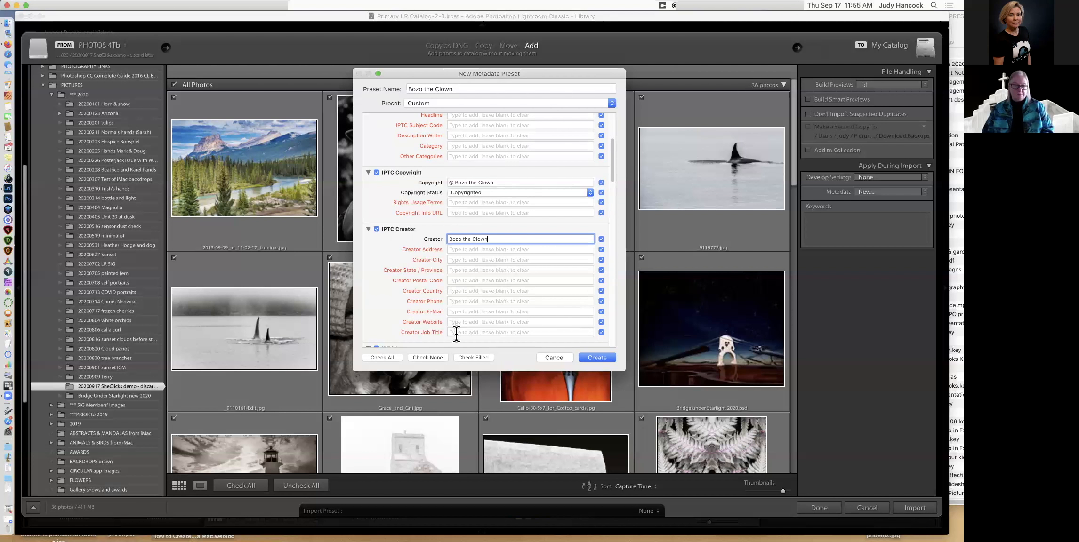
{"action": "scroll", "coordinate": [461, 253], "scroll_direction": "down", "scroll_amount": 3}
{"action": "scroll", "coordinate": [461, 255], "scroll_direction": "down", "scroll_amount": 7}
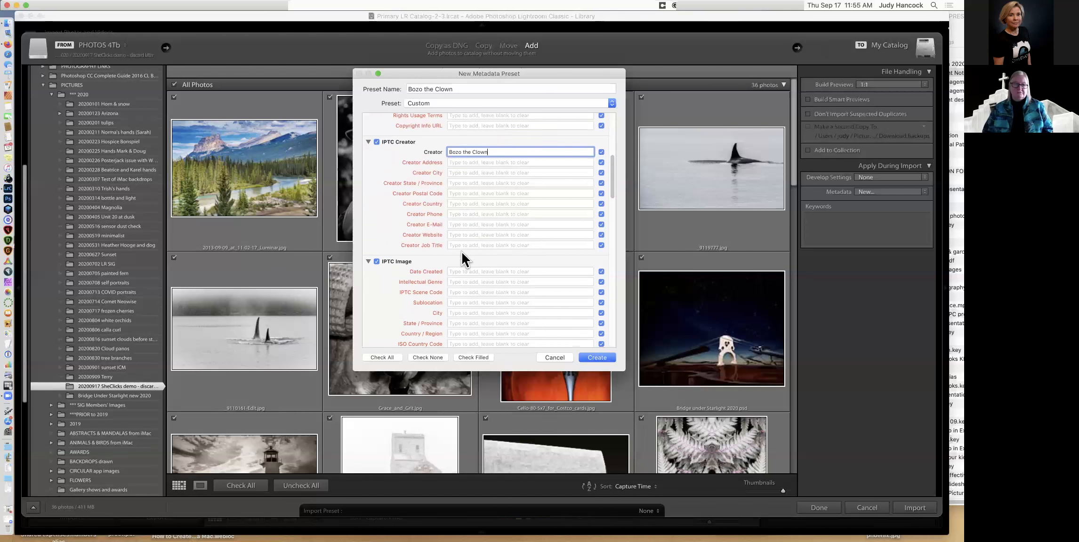
{"action": "scroll", "coordinate": [461, 251], "scroll_direction": "down", "scroll_amount": 3}
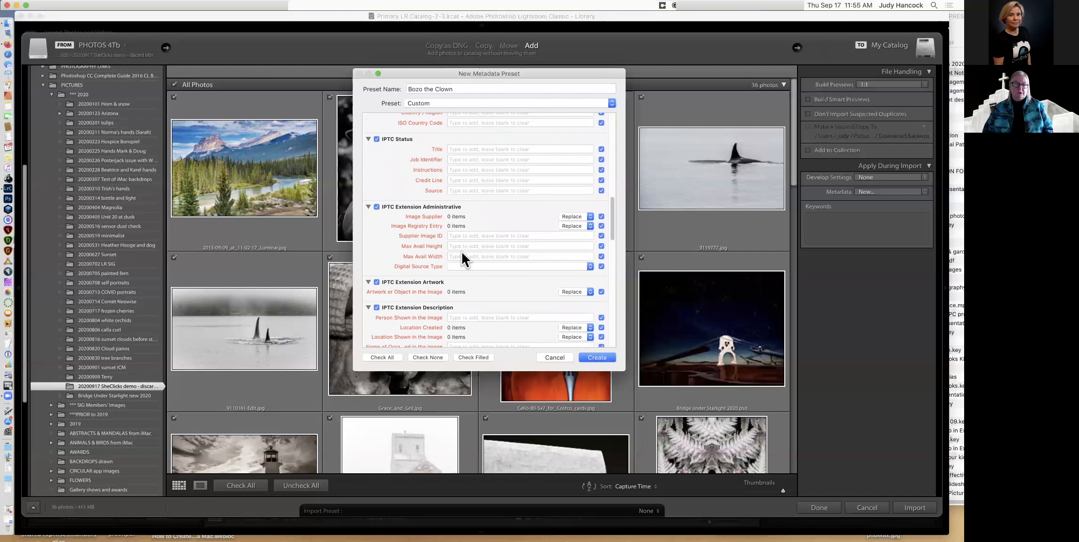
{"action": "scroll", "coordinate": [461, 251], "scroll_direction": "up", "scroll_amount": 8}
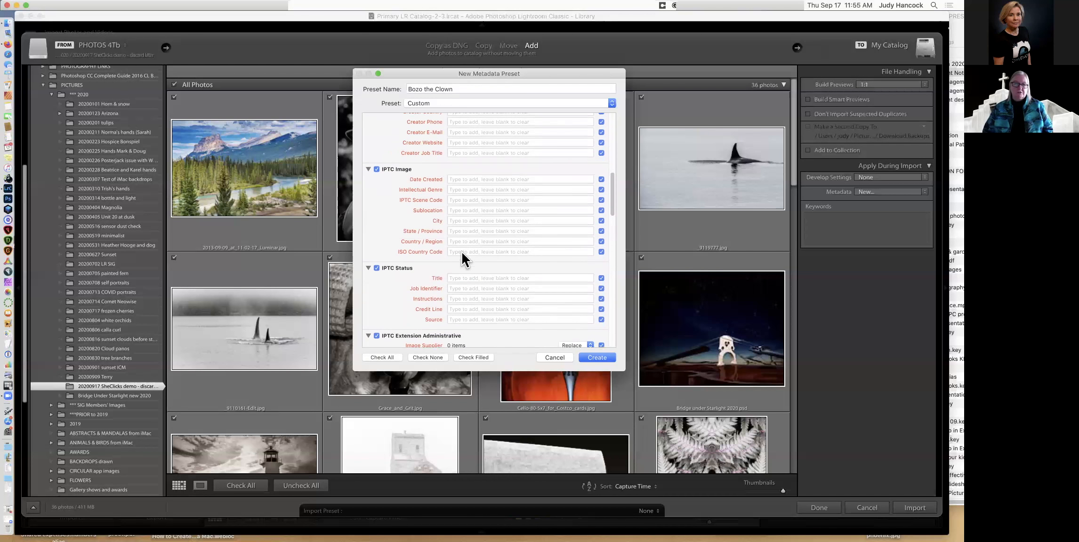
{"action": "scroll", "coordinate": [461, 251], "scroll_direction": "up", "scroll_amount": 1}
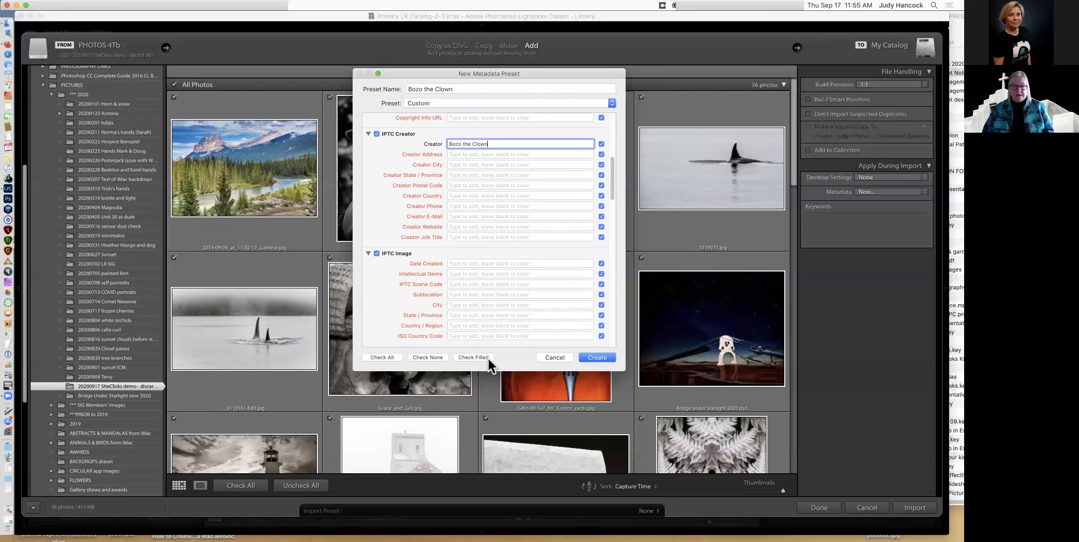
Step: Create the new metadata preset and switch the import metadata to the photographer's own copyright preset
{"action": "left_click", "coordinate": [598, 355]}
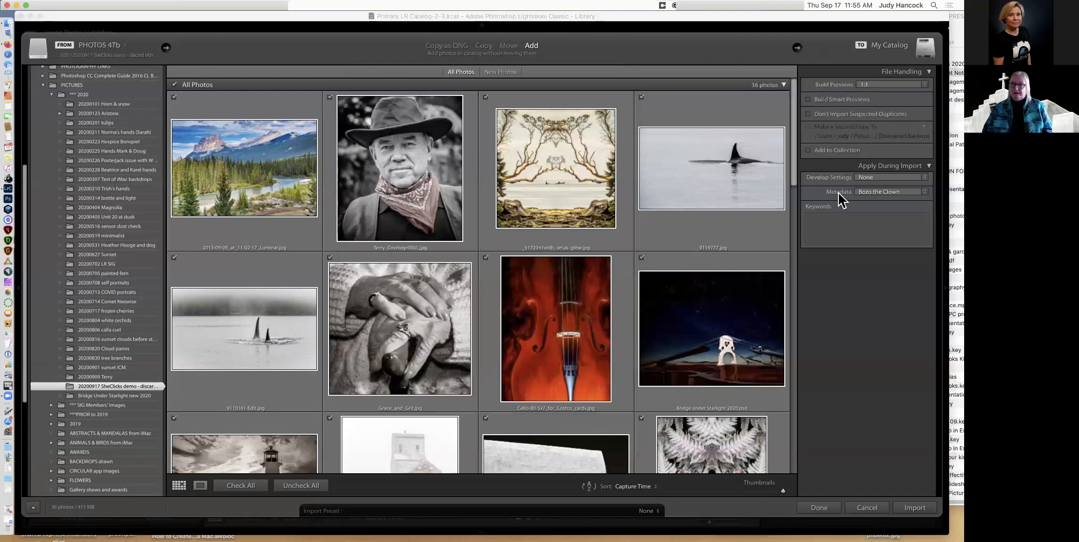
{"action": "left_click", "coordinate": [925, 192]}
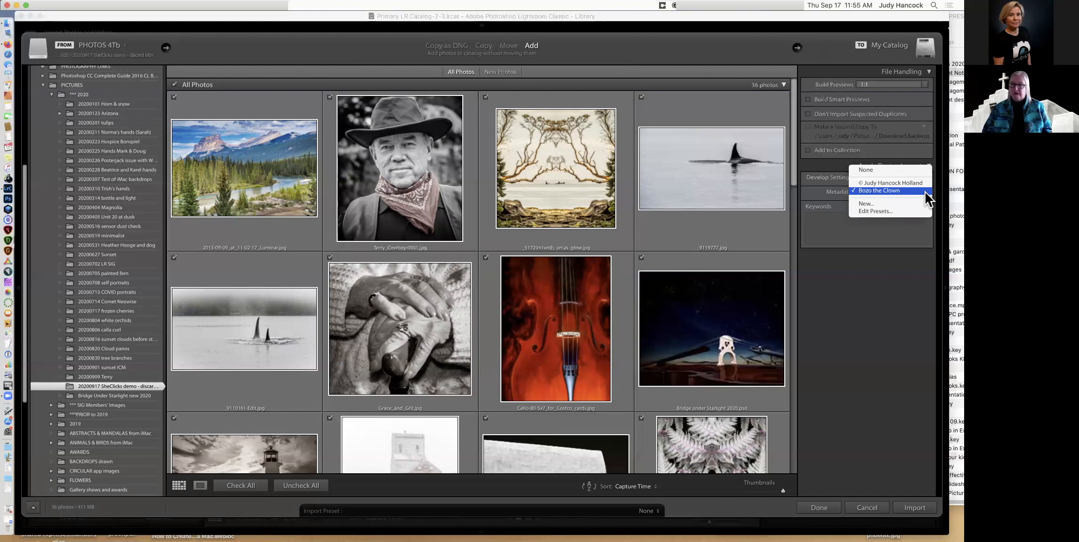
{"action": "left_click", "coordinate": [925, 183]}
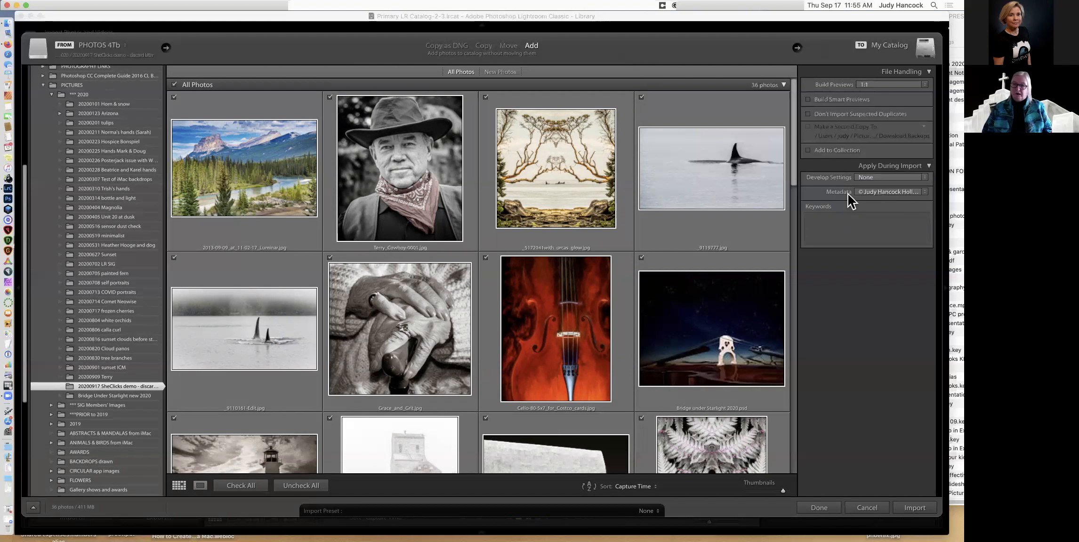
Step: Open the metadata presets for editing and load the photographer's own copyright preset
{"action": "left_click", "coordinate": [923, 192]}
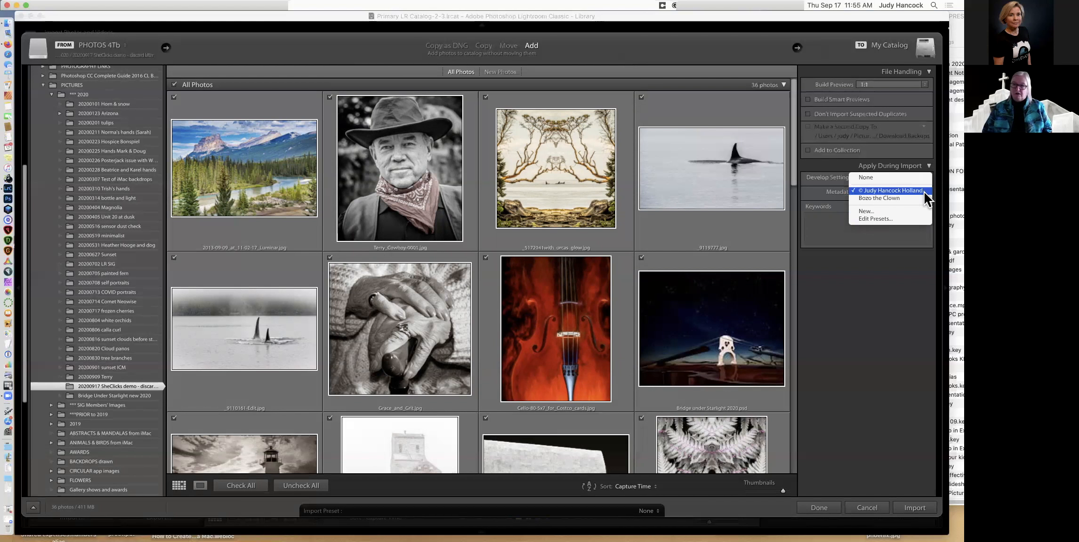
{"action": "left_click", "coordinate": [885, 220]}
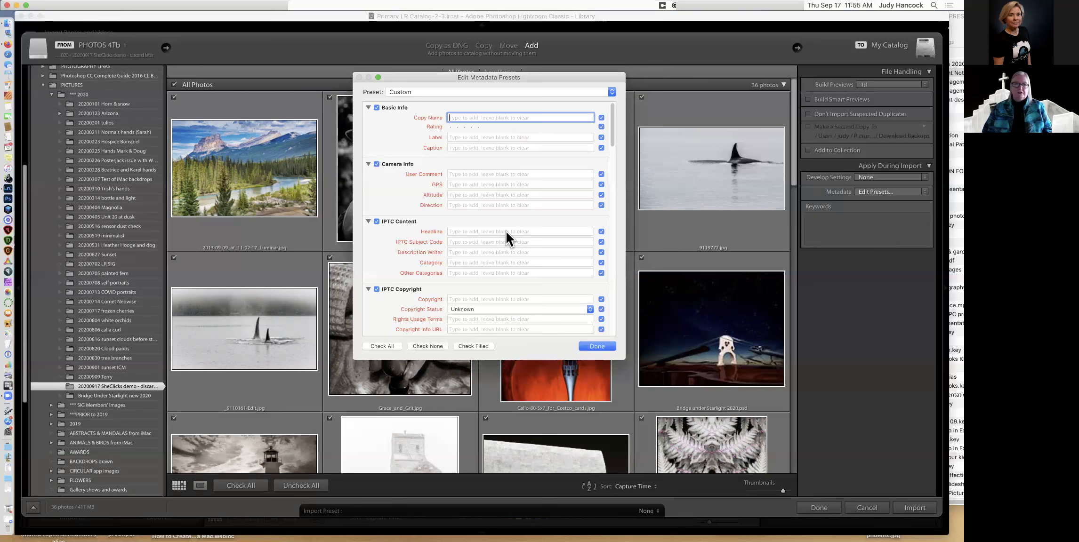
{"action": "scroll", "coordinate": [505, 230], "scroll_direction": "down", "scroll_amount": 5}
{"action": "left_click", "coordinate": [584, 92]}
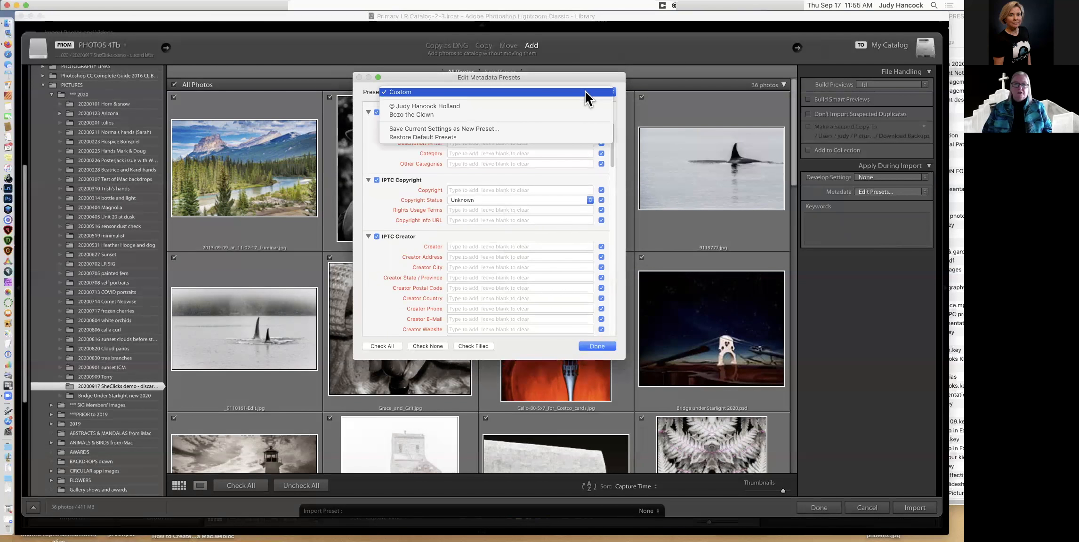
{"action": "left_click", "coordinate": [579, 104]}
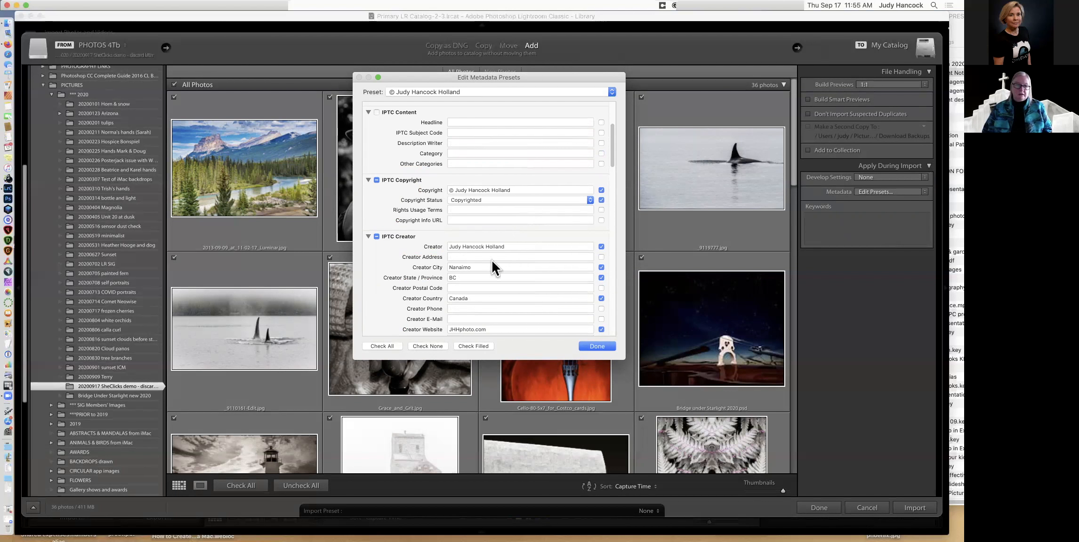
Step: Examine the preset's IPTC copyright, creator and remaining metadata fields, and close the preset editor
{"action": "scroll", "coordinate": [486, 302], "scroll_direction": "down", "scroll_amount": 5}
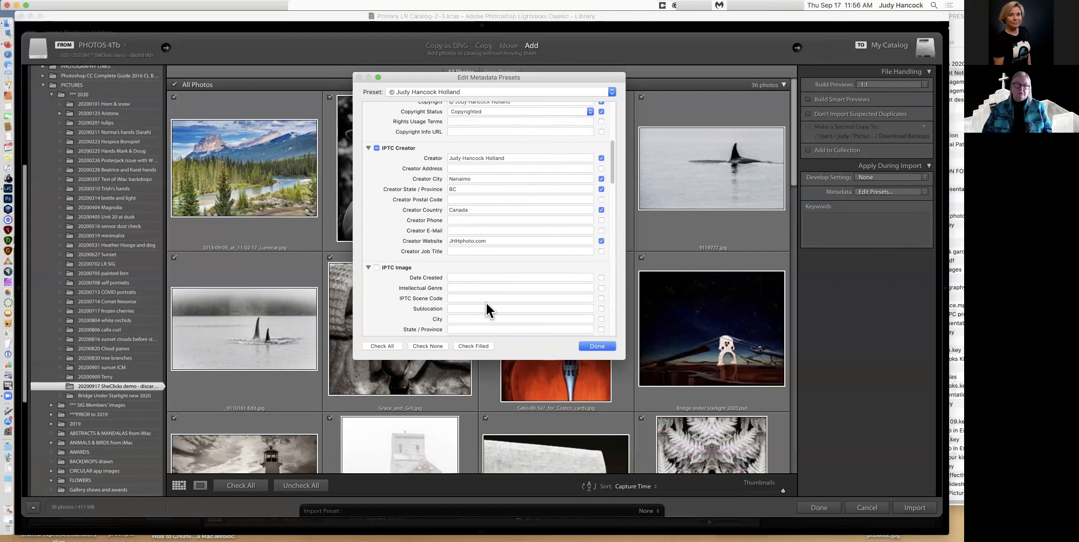
{"action": "scroll", "coordinate": [487, 304], "scroll_direction": "down", "scroll_amount": 10}
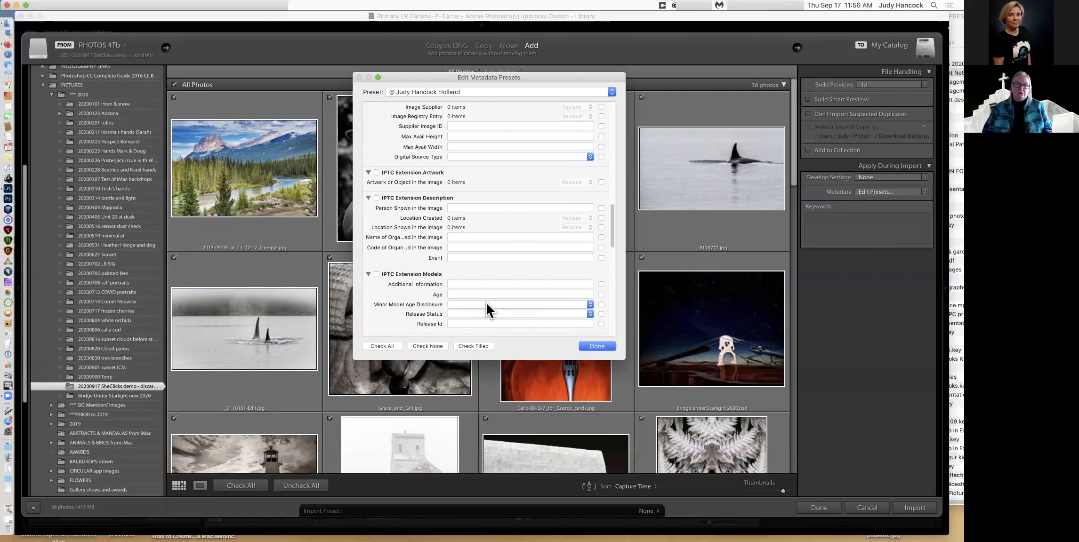
{"action": "scroll", "coordinate": [486, 308], "scroll_direction": "down", "scroll_amount": 10}
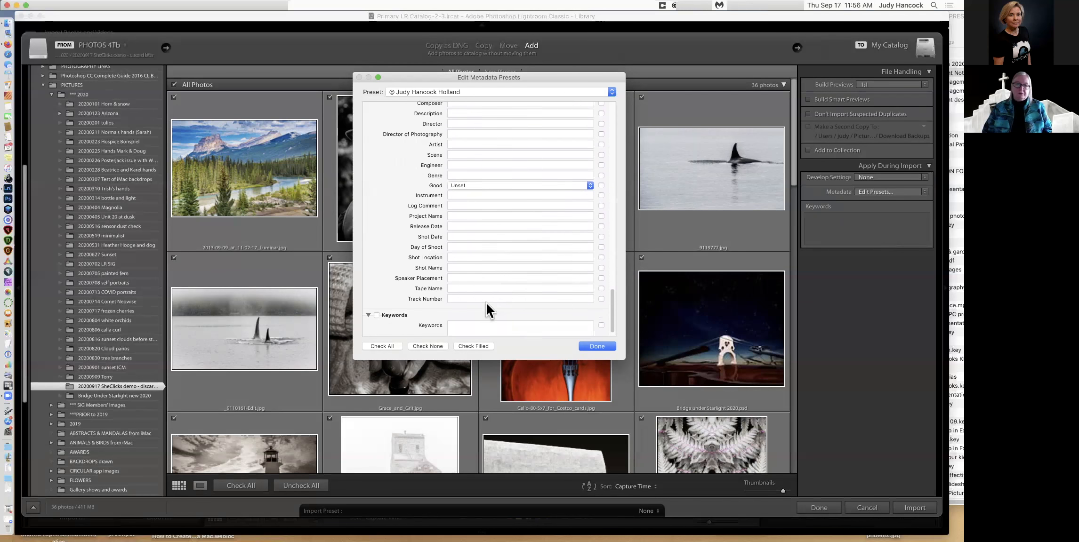
{"action": "scroll", "coordinate": [485, 309], "scroll_direction": "up", "scroll_amount": 15}
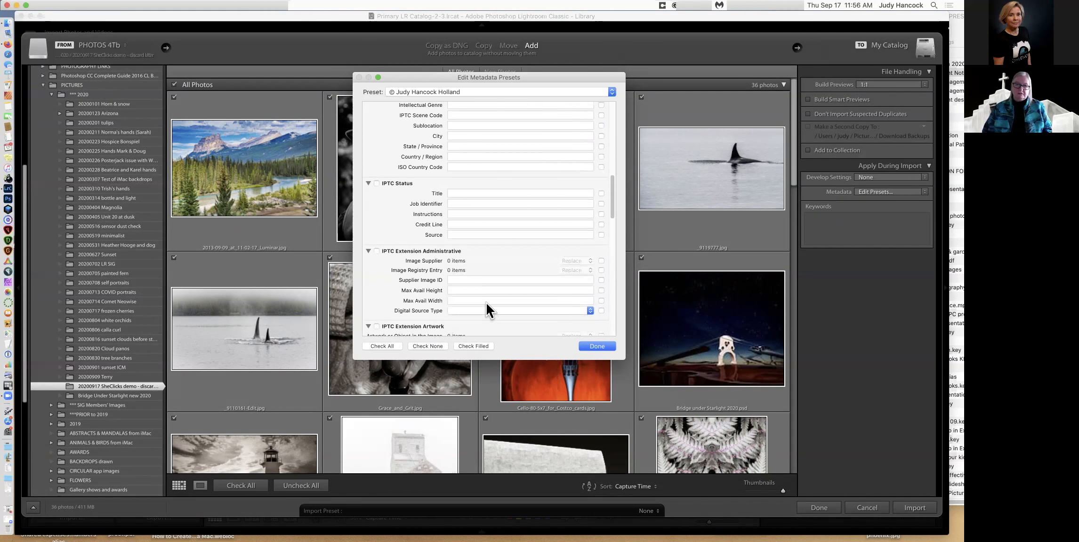
{"action": "scroll", "coordinate": [486, 304], "scroll_direction": "up", "scroll_amount": 10}
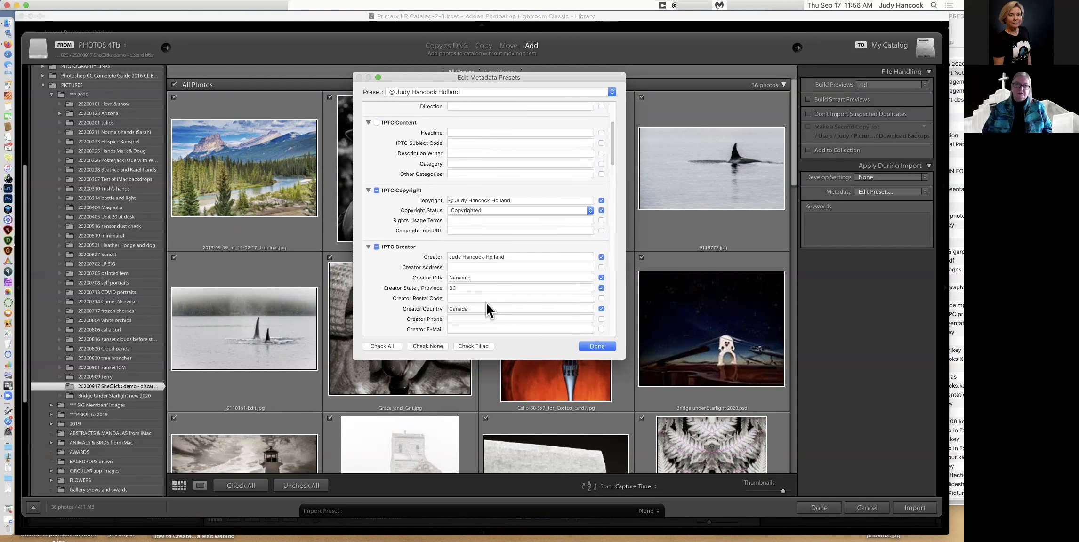
{"action": "scroll", "coordinate": [485, 302], "scroll_direction": "down", "scroll_amount": 5}
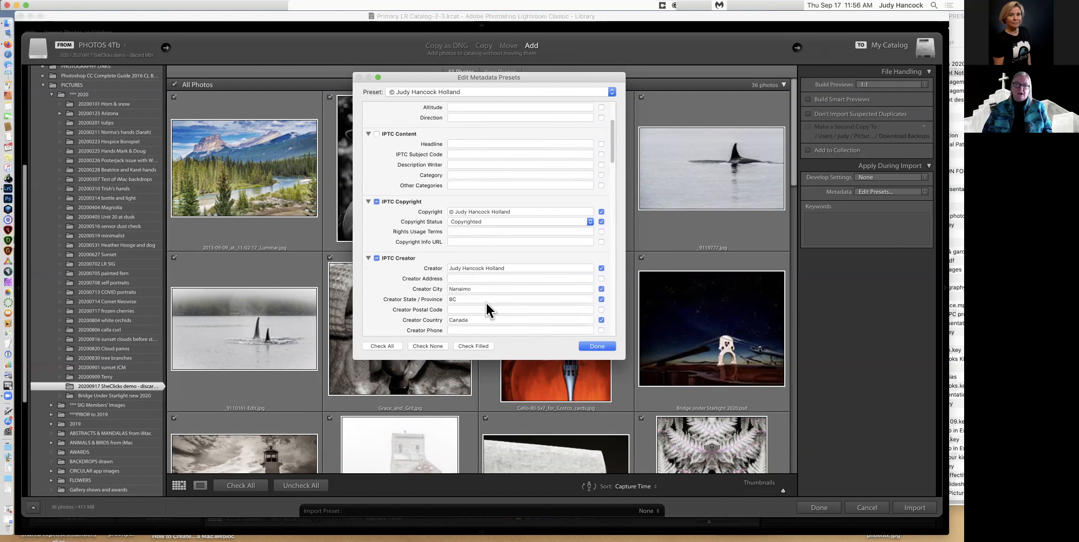
{"action": "scroll", "coordinate": [485, 302], "scroll_direction": "down", "scroll_amount": 4}
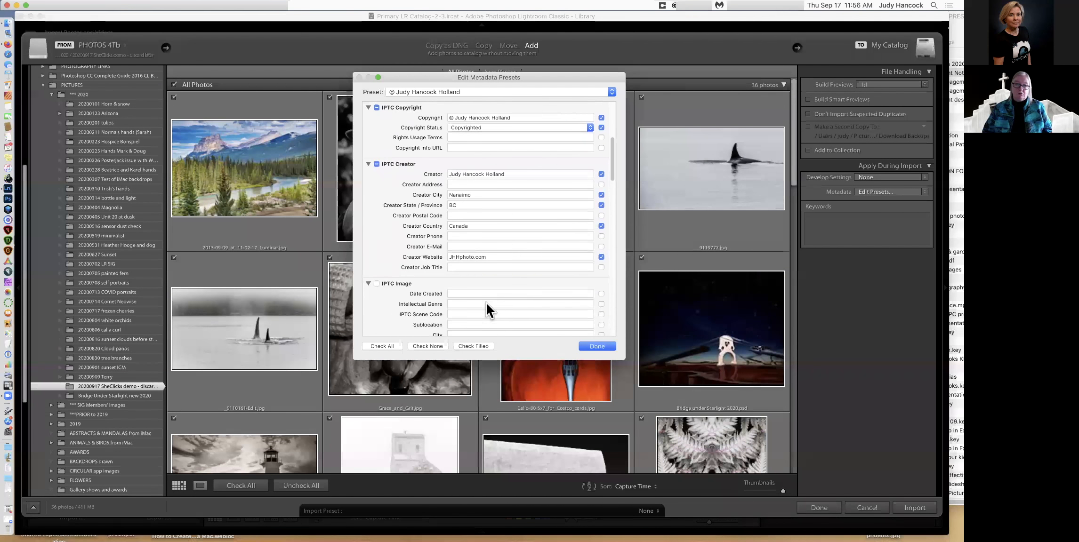
{"action": "scroll", "coordinate": [485, 302], "scroll_direction": "up", "scroll_amount": 1}
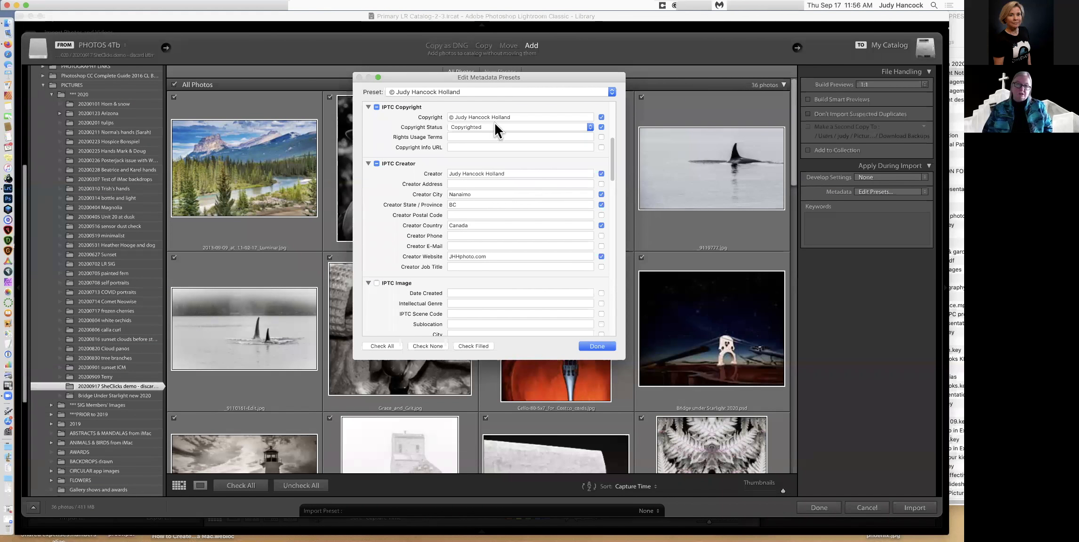
{"action": "left_click", "coordinate": [598, 347]}
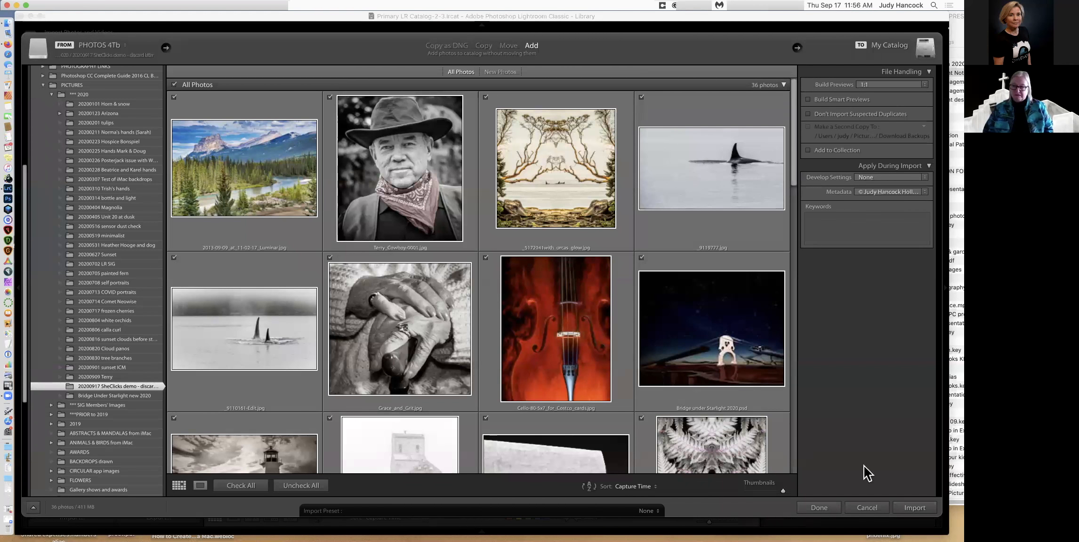
Step: Import the checked photos into the catalog and show the previous import, followed by the 20200917 SheClicks demo folder
{"action": "left_click", "coordinate": [908, 509]}
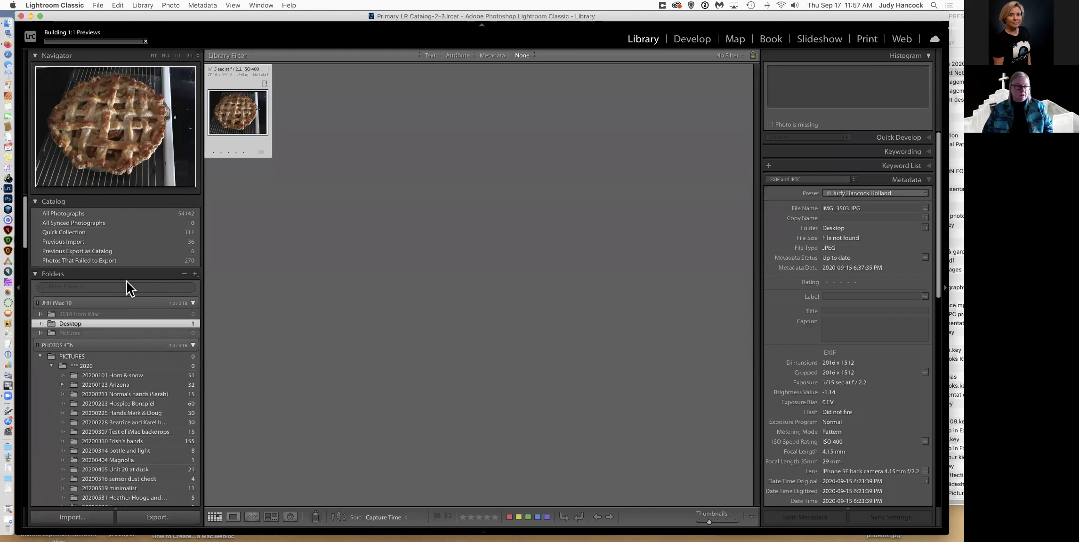
{"action": "left_click", "coordinate": [95, 242]}
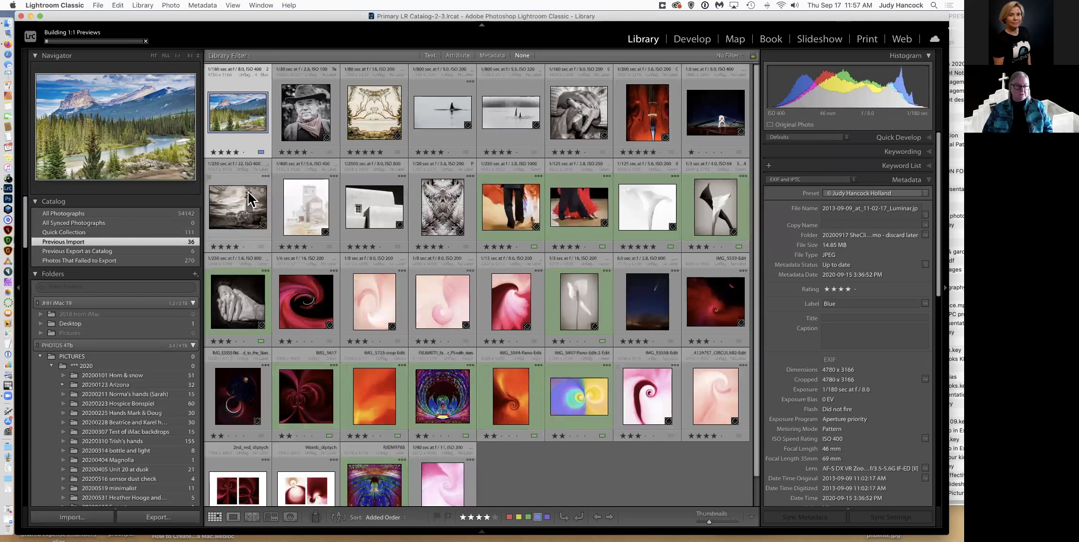
{"action": "scroll", "coordinate": [118, 362], "scroll_direction": "down", "scroll_amount": 10}
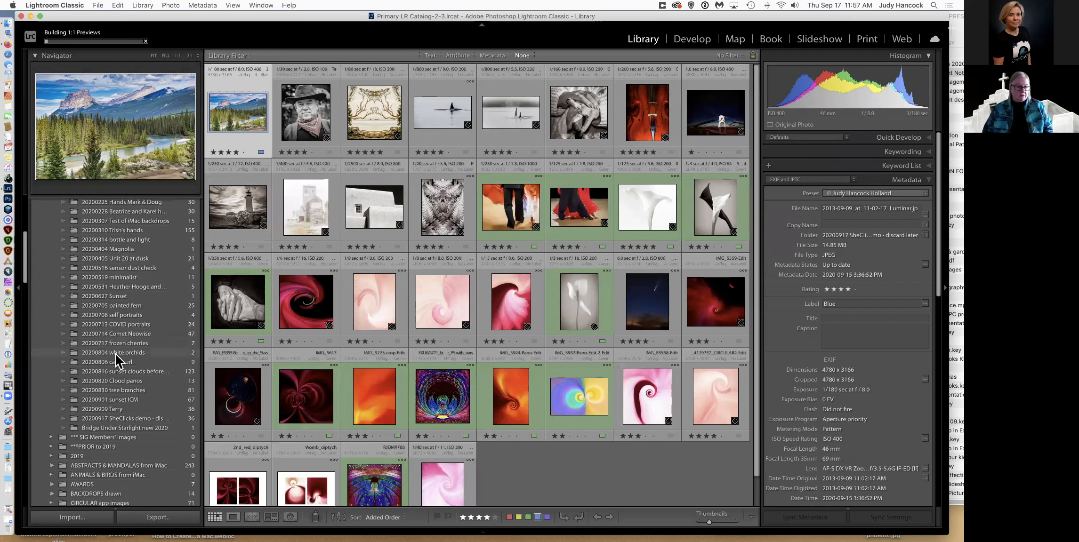
{"action": "left_click", "coordinate": [113, 401]}
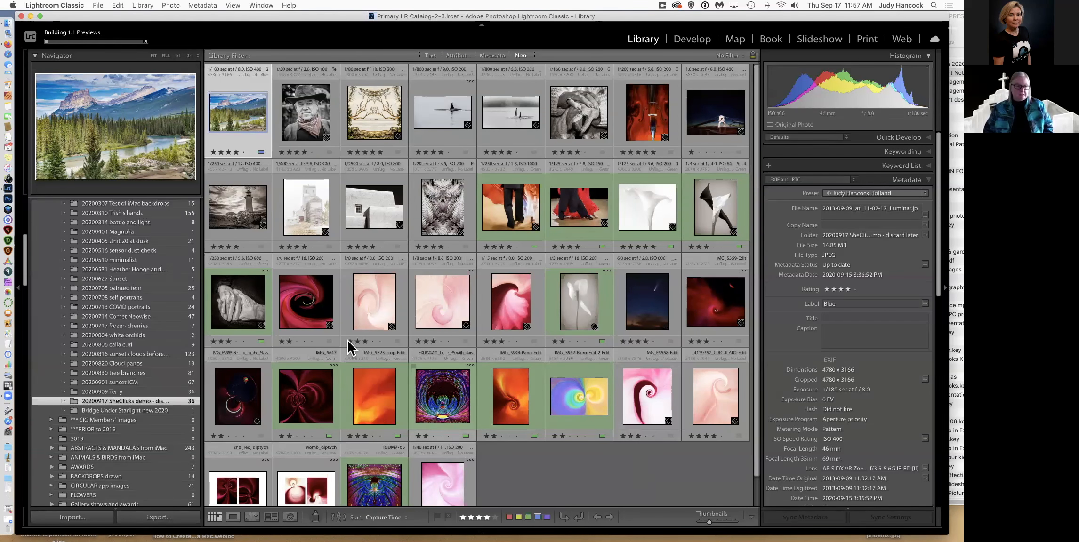
Step: Move the cowboy portrait into the 20200909 folder, check it there, and return to the 20200917 SheClicks demo folder
{"action": "left_click", "coordinate": [308, 115]}
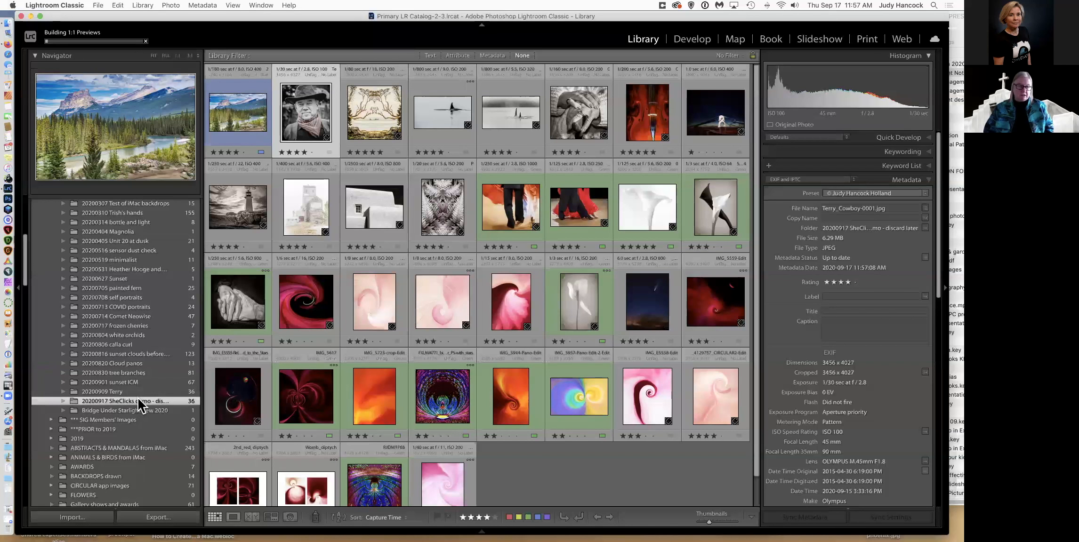
{"action": "left_click_drag", "start_coordinate": [314, 110], "coordinate": [128, 399]}
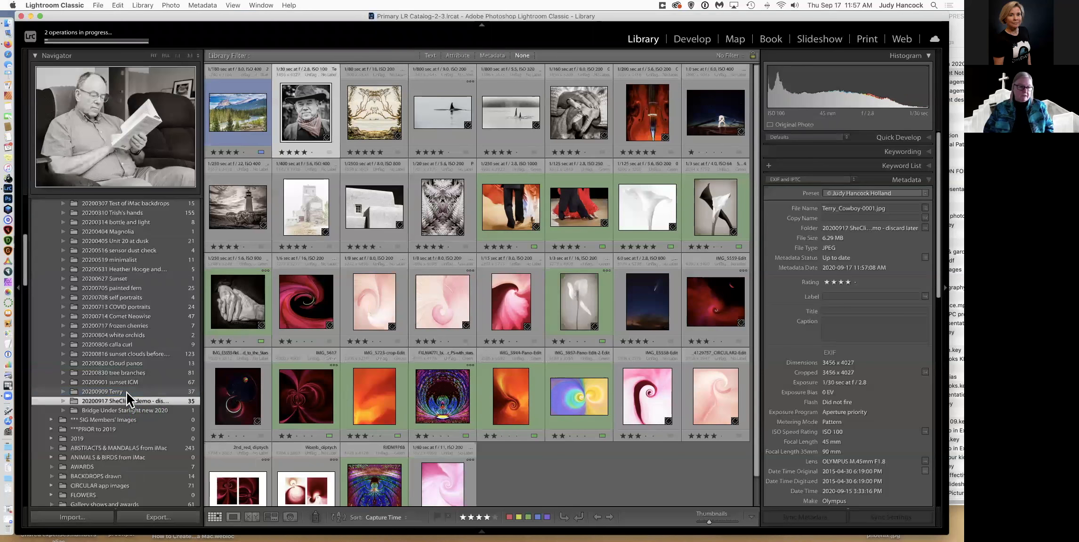
{"action": "left_click", "coordinate": [126, 392]}
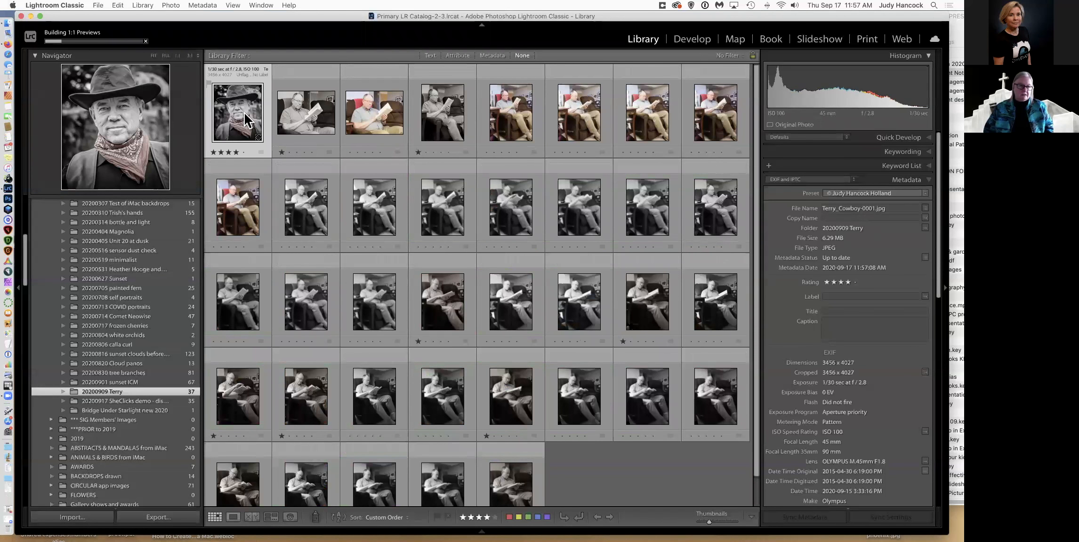
{"action": "left_click", "coordinate": [146, 401]}
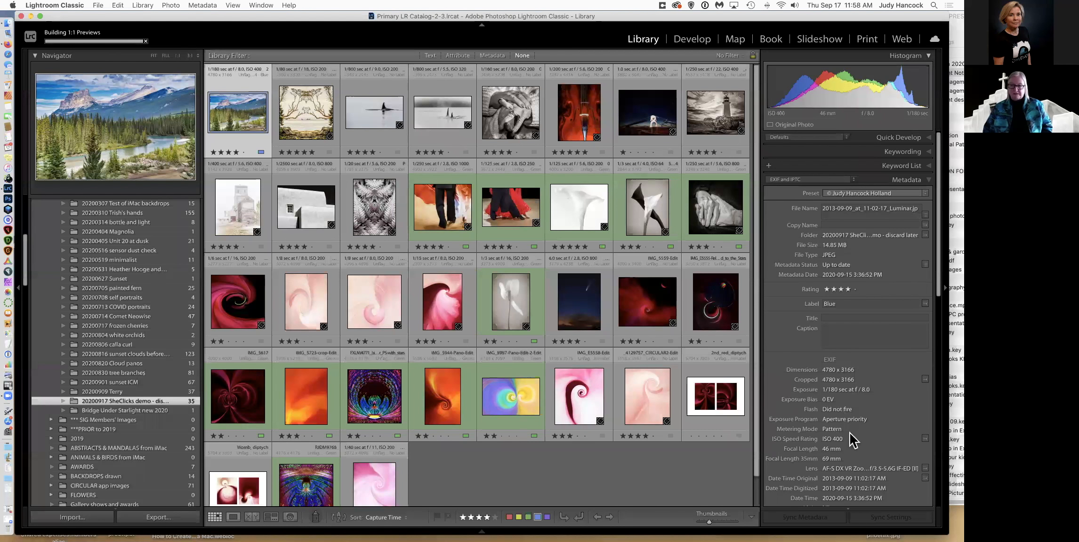
Step: Examine the camera and file metadata of the mountain landscape, the clasped hands and the comet photos
{"action": "scroll", "coordinate": [843, 441], "scroll_direction": "down", "scroll_amount": 3}
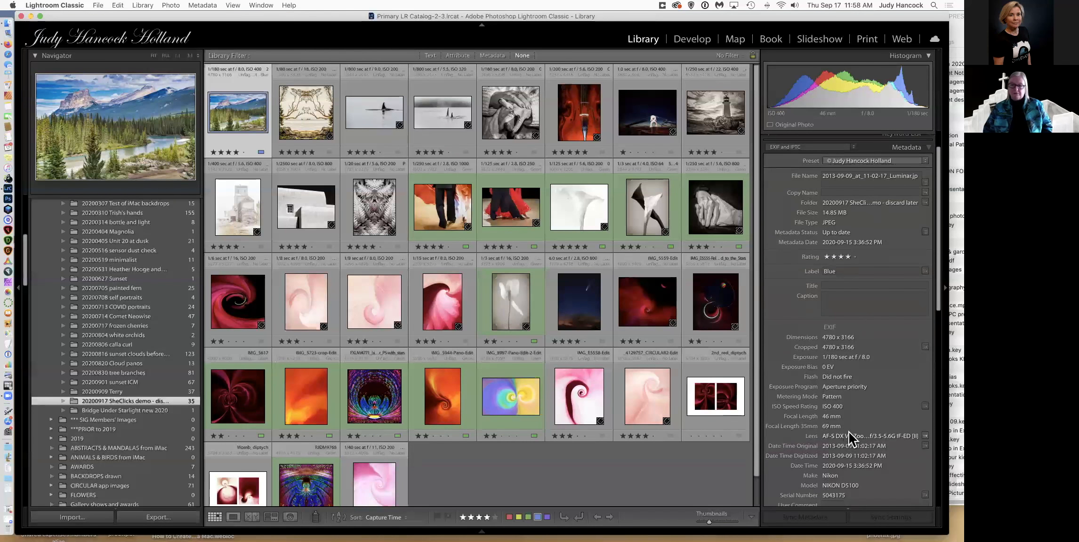
{"action": "scroll", "coordinate": [848, 432], "scroll_direction": "down", "scroll_amount": 5}
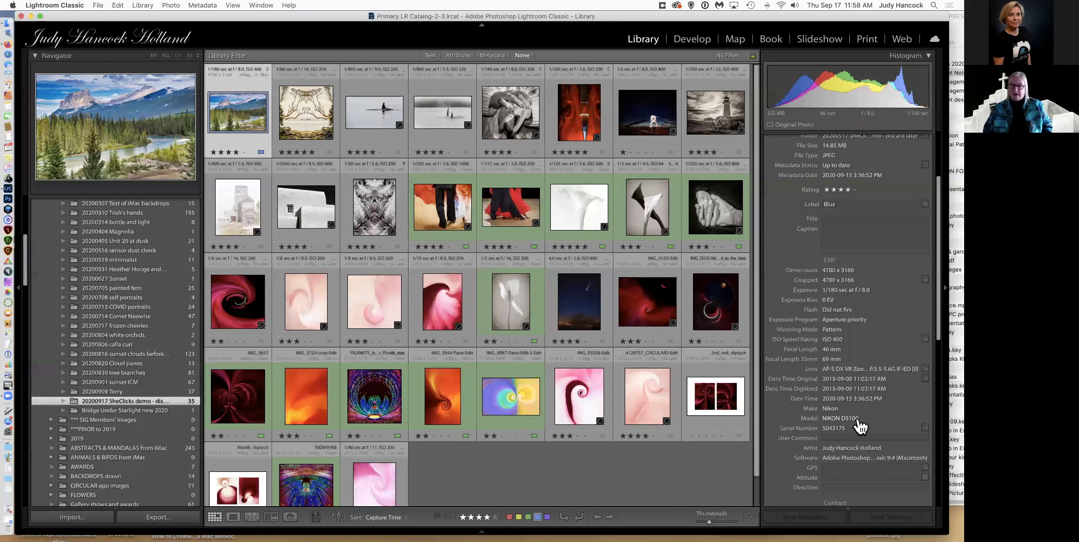
{"action": "left_click", "coordinate": [511, 129]}
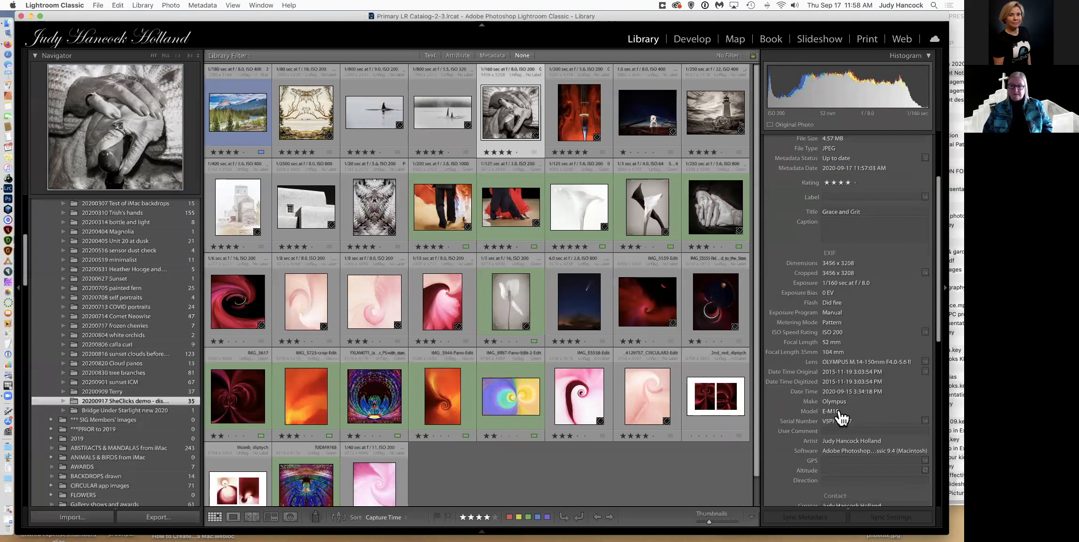
{"action": "left_click", "coordinate": [585, 289]}
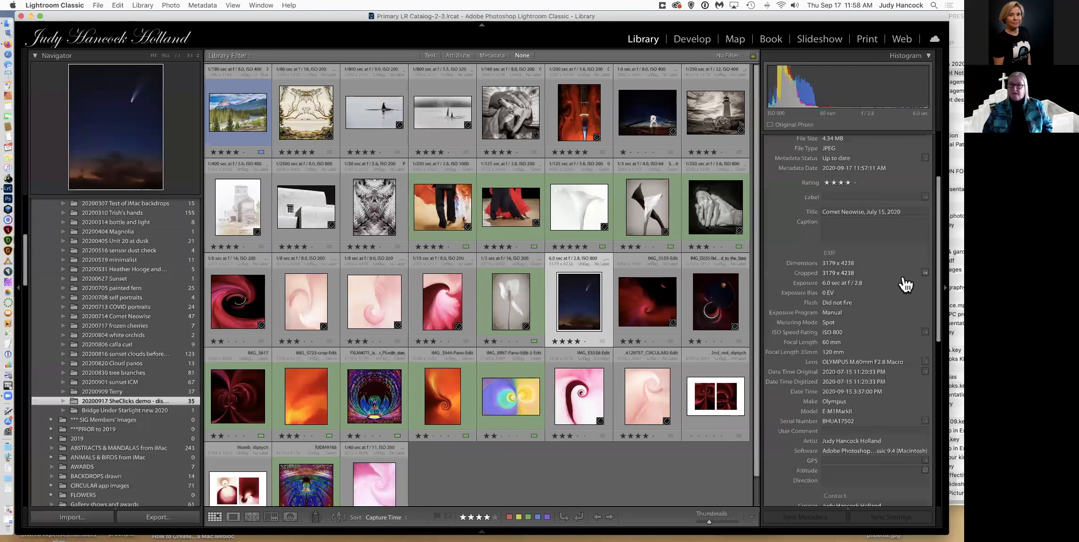
{"action": "scroll", "coordinate": [901, 283], "scroll_direction": "up", "scroll_amount": 1}
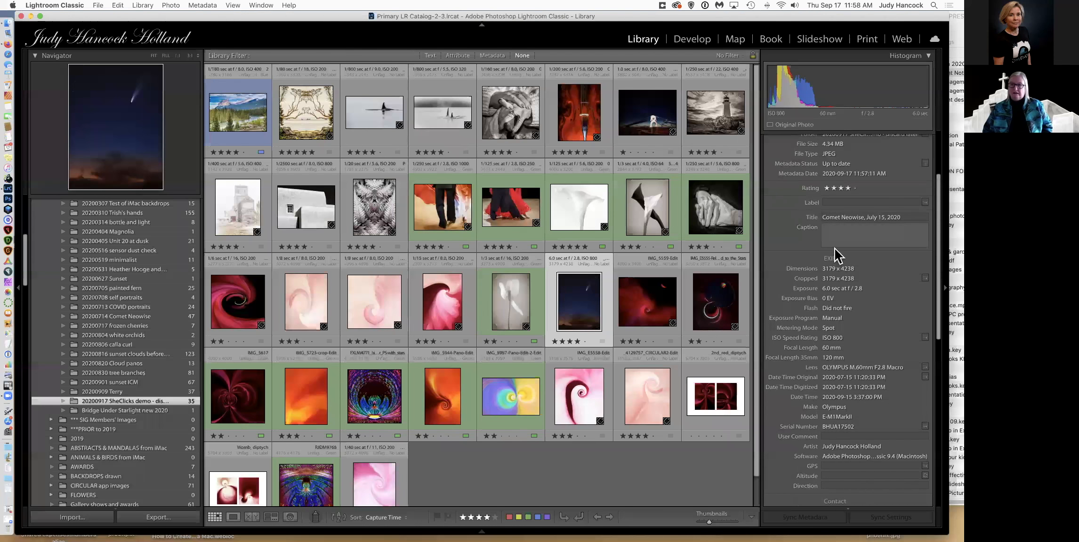
{"action": "scroll", "coordinate": [896, 241], "scroll_direction": "up", "scroll_amount": 5}
{"action": "scroll", "coordinate": [843, 243], "scroll_direction": "up", "scroll_amount": 2}
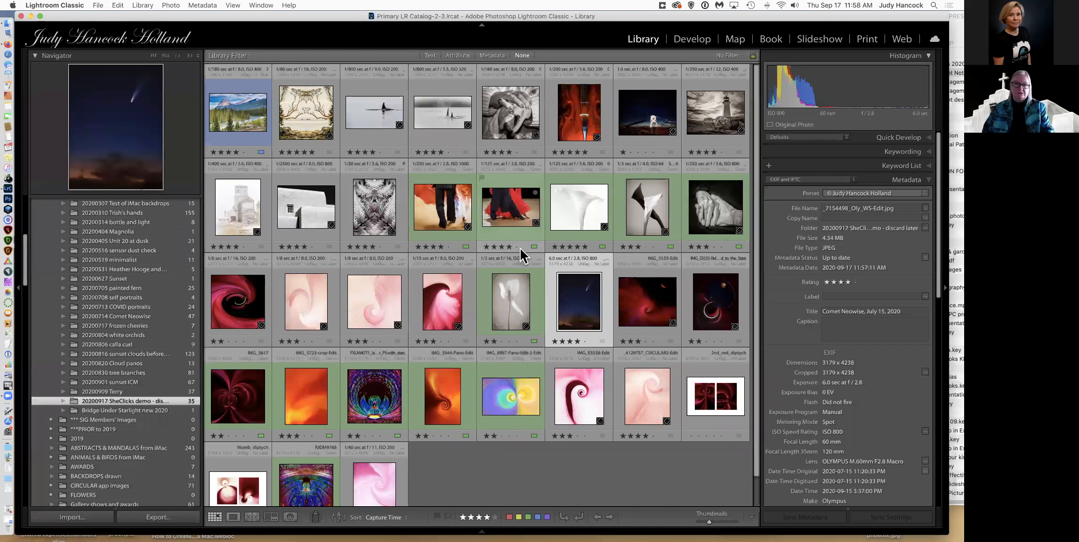
Step: Search the demo folder's photos for the text "cello" in any searchable field
{"action": "left_click", "coordinate": [429, 55]}
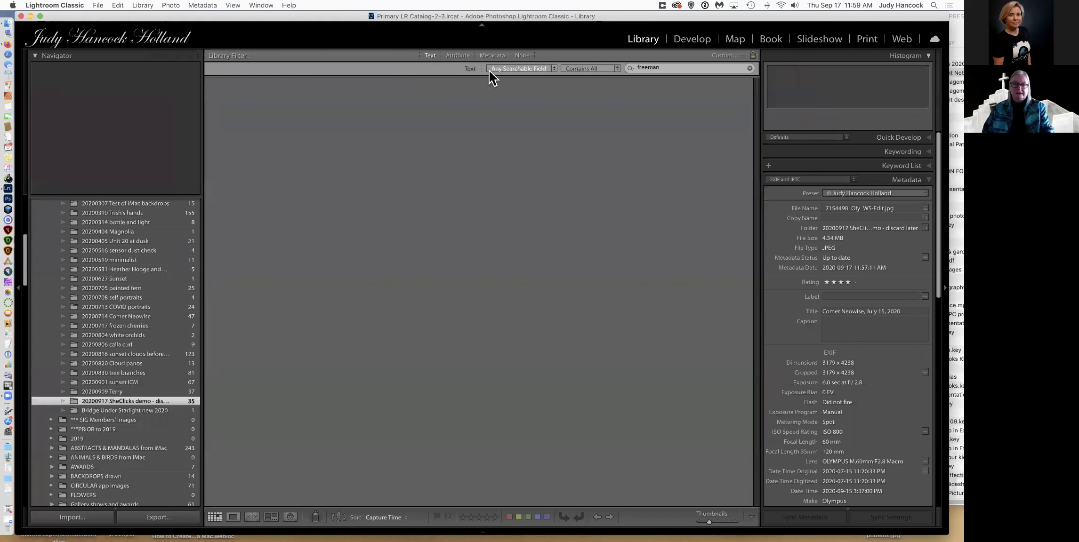
{"action": "left_click", "coordinate": [669, 67]}
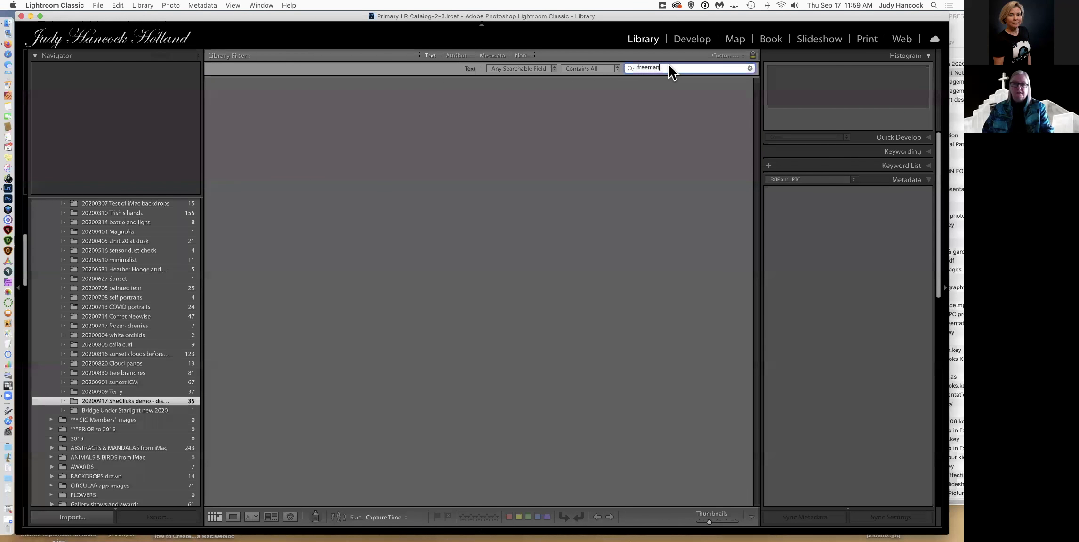
{"action": "type", "text": "collo"}
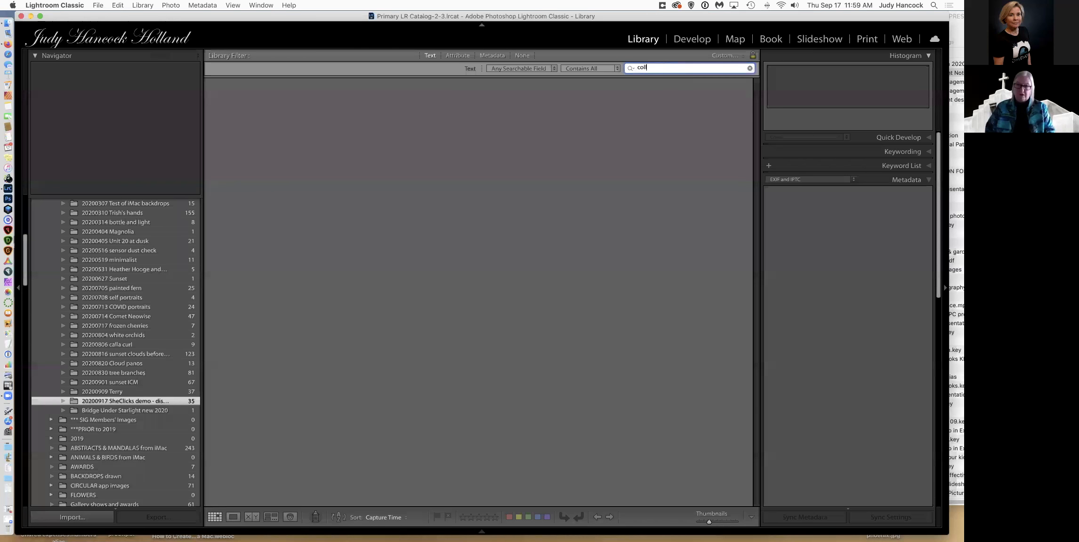
{"action": "key", "text": "BackSpace"}
{"action": "key", "text": "BackSpace"}
{"action": "key", "text": "BackSpace"}
{"action": "key", "text": "BackSpace"}
{"action": "type", "text": "ello"}
{"action": "key", "text": "Return"}
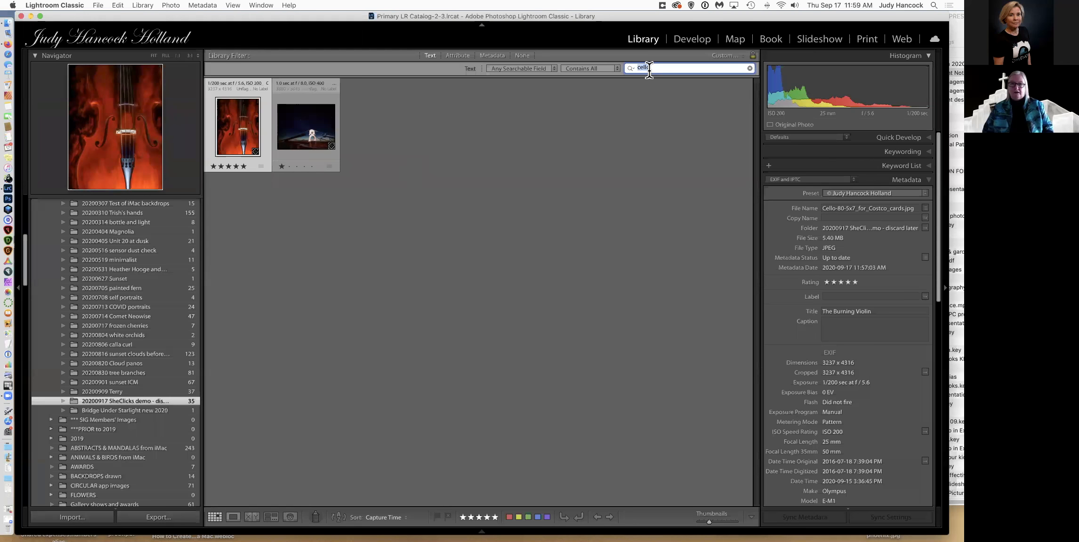
Step: Search the folder for "calla" and open the keyword tags of the third photo found
{"action": "type", "text": "c"}
{"action": "key", "text": "Return"}
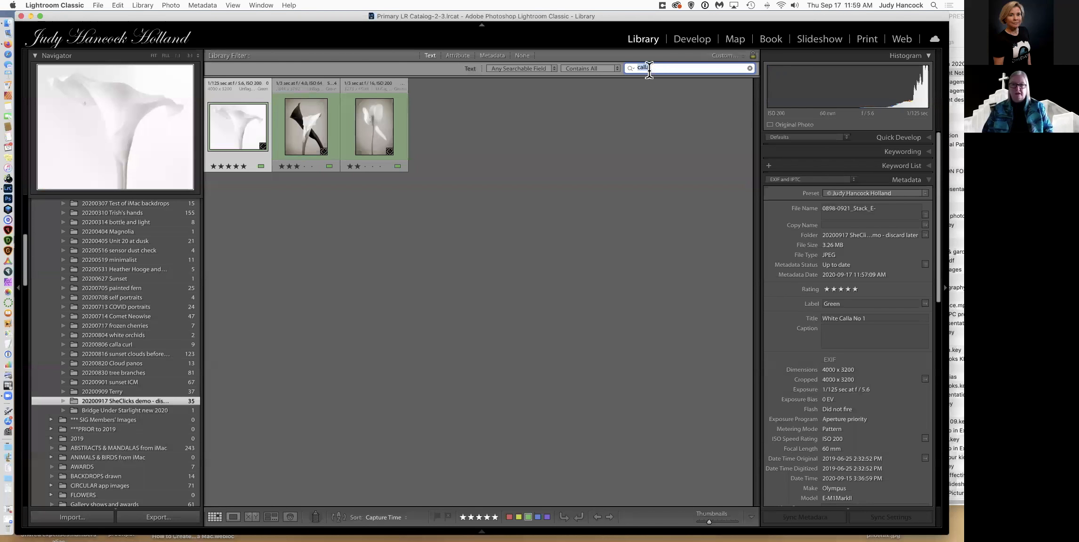
{"action": "left_click", "coordinate": [375, 129]}
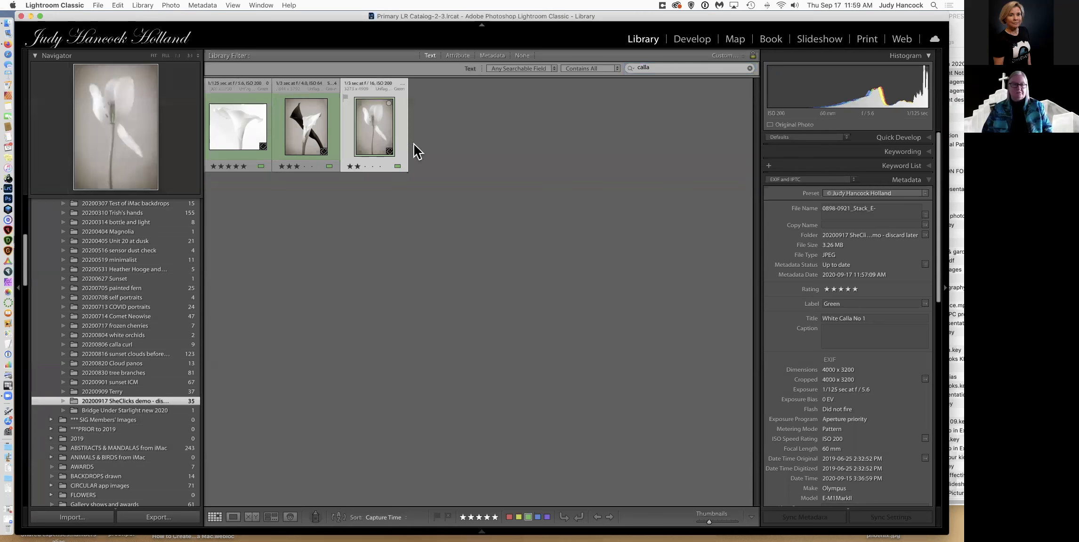
{"action": "left_click", "coordinate": [885, 151]}
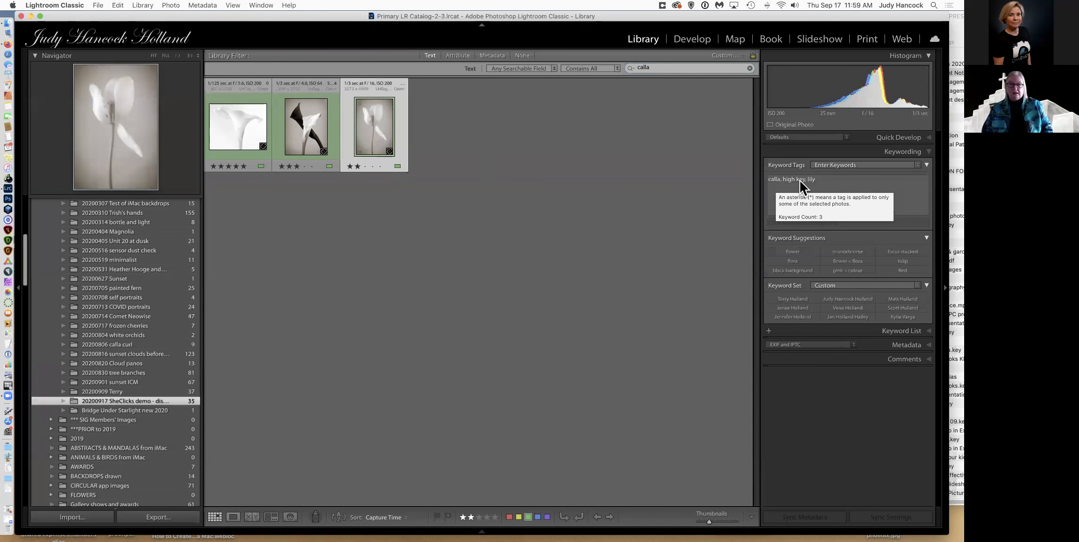
{"action": "left_click", "coordinate": [823, 181]}
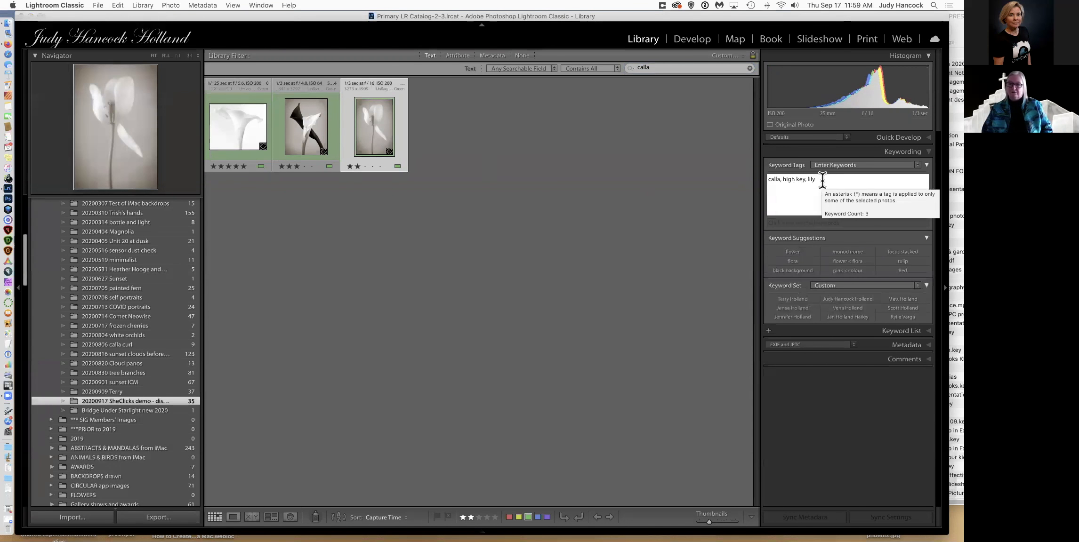
Step: Replace the keyword lily with tulip and remove the keyword calla from the selected high-key flower photo
{"action": "key", "text": "BackSpace"}
{"action": "type", "text": "tulip"}
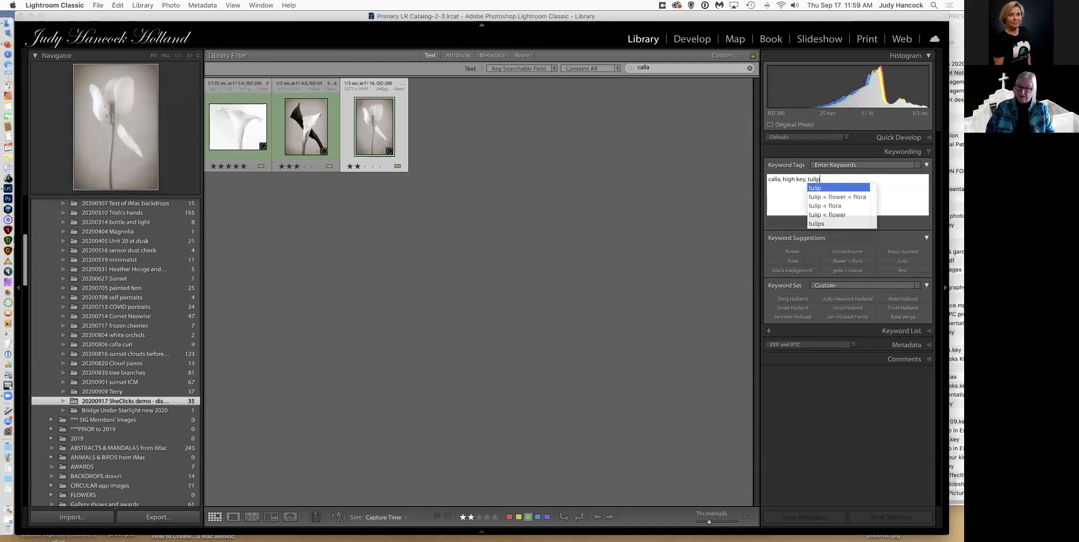
{"action": "left_click", "coordinate": [783, 179]}
{"action": "key", "text": "BackSpace"}
{"action": "key", "text": "BackSpace"}
{"action": "key", "text": "BackSpace"}
{"action": "key", "text": "BackSpace"}
{"action": "key", "text": "BackSpace"}
{"action": "key", "text": "BackSpace"}
{"action": "key", "text": "BackSpace"}
{"action": "type", "text": "\\"}
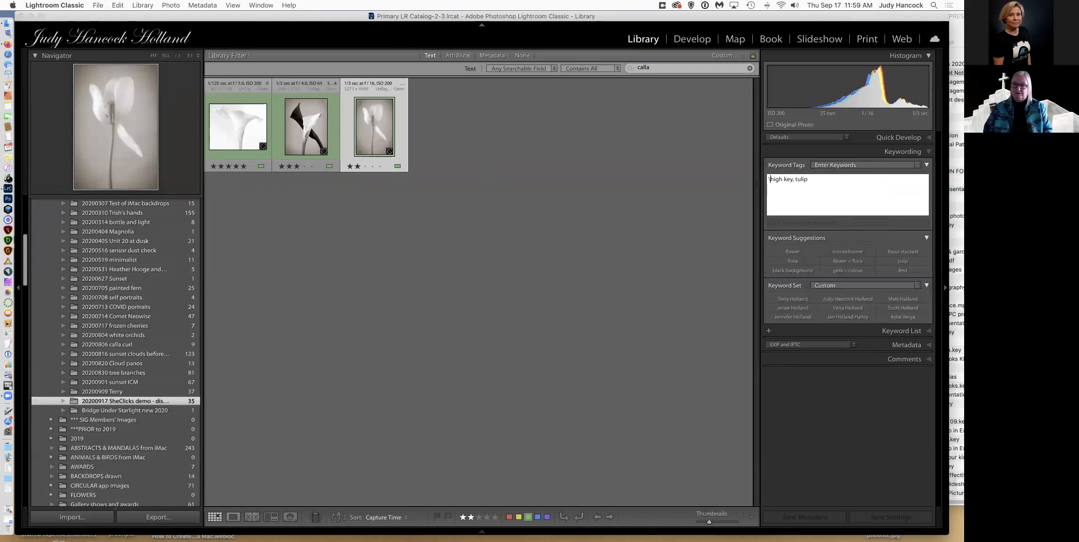
{"action": "key", "text": "BackSpace"}
{"action": "left_click", "coordinate": [823, 180]}
{"action": "key", "text": "Return"}
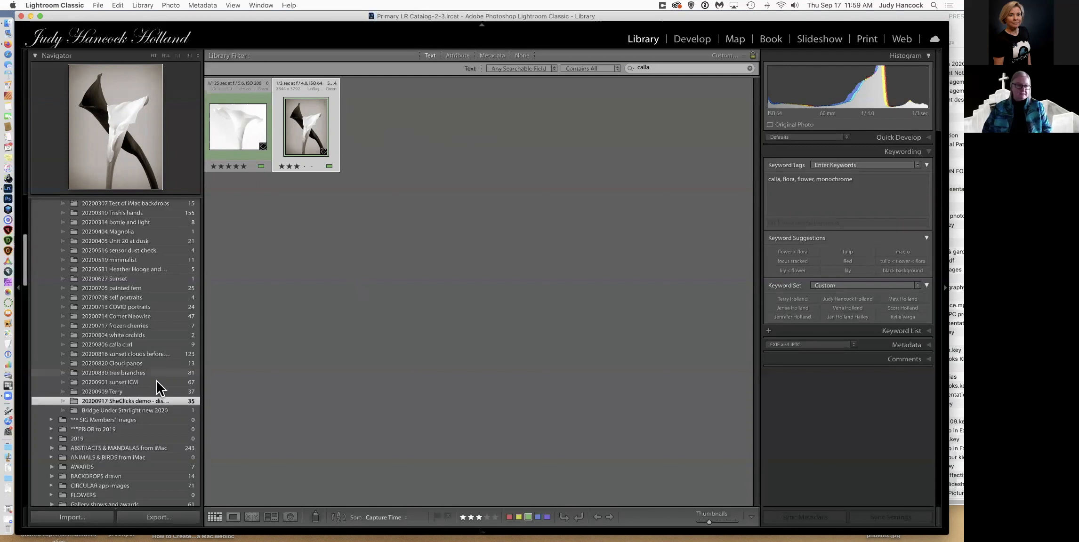
Step: Clear the text search and add the keywords abstract and flower to the multicoloured circular abstract photo in the demo folder
{"action": "left_click", "coordinate": [750, 68]}
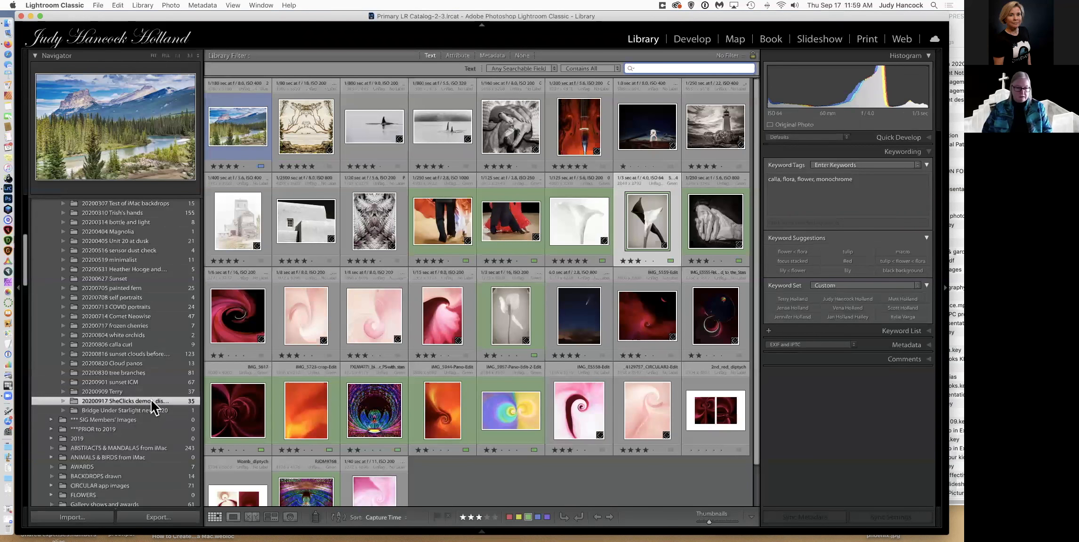
{"action": "left_click", "coordinate": [391, 429]}
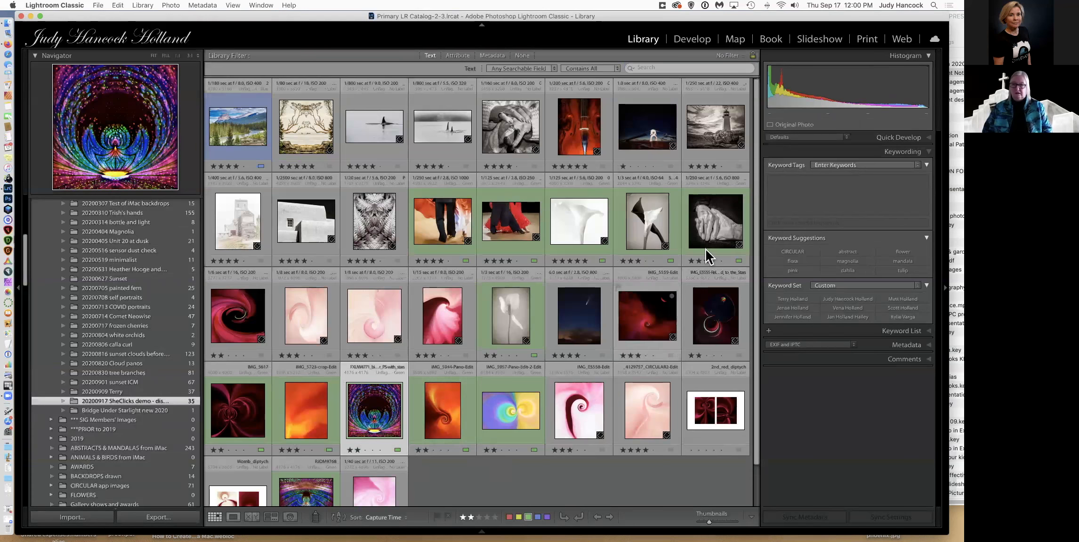
{"action": "scroll", "coordinate": [704, 253], "scroll_direction": "down", "scroll_amount": 1}
{"action": "left_click", "coordinate": [786, 188]}
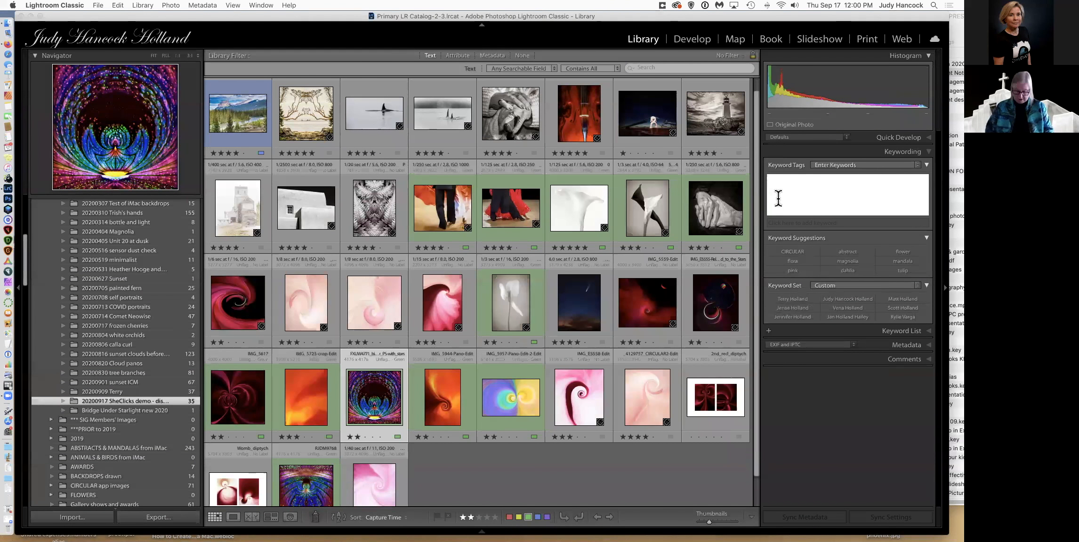
{"action": "type", "text": "abstract"}
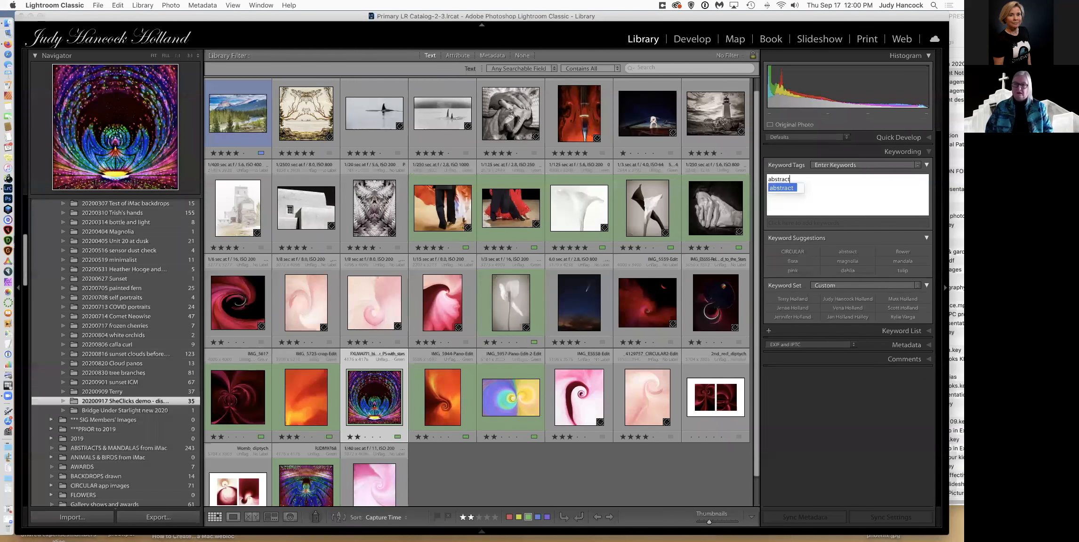
{"action": "type", "text": ","}
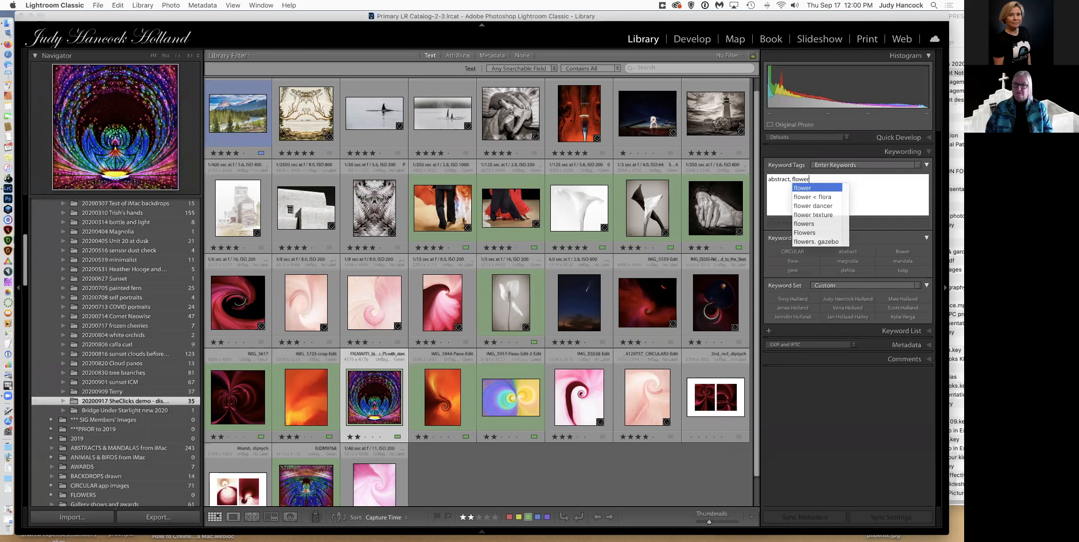
{"action": "type", "text": "flower"}
{"action": "key", "text": "Return"}
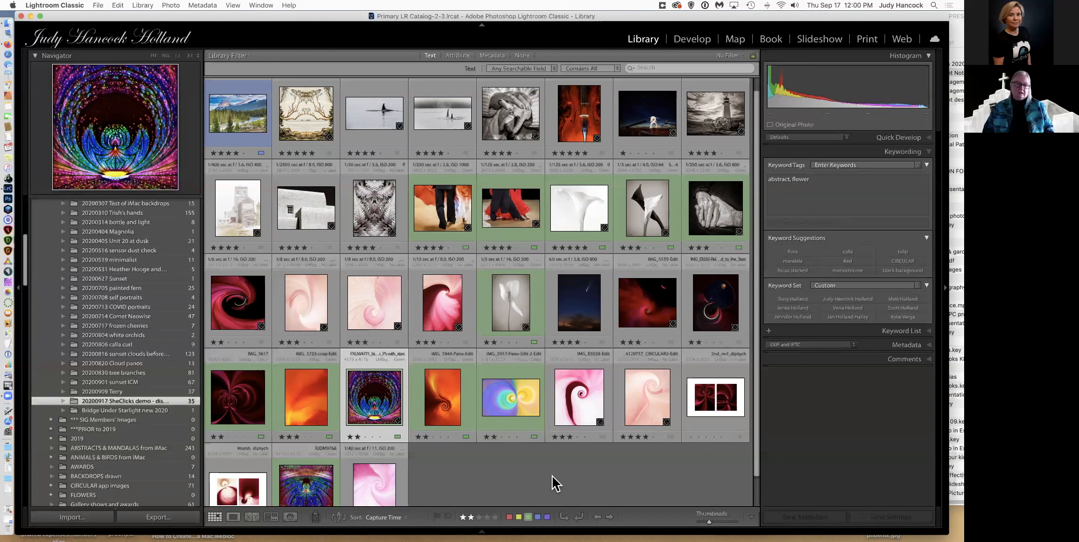
Step: Open the high-key tulip photo in single-image view and add the keyword monochrome to it
{"action": "left_click", "coordinate": [506, 308]}
{"action": "double_click", "coordinate": [506, 308]}
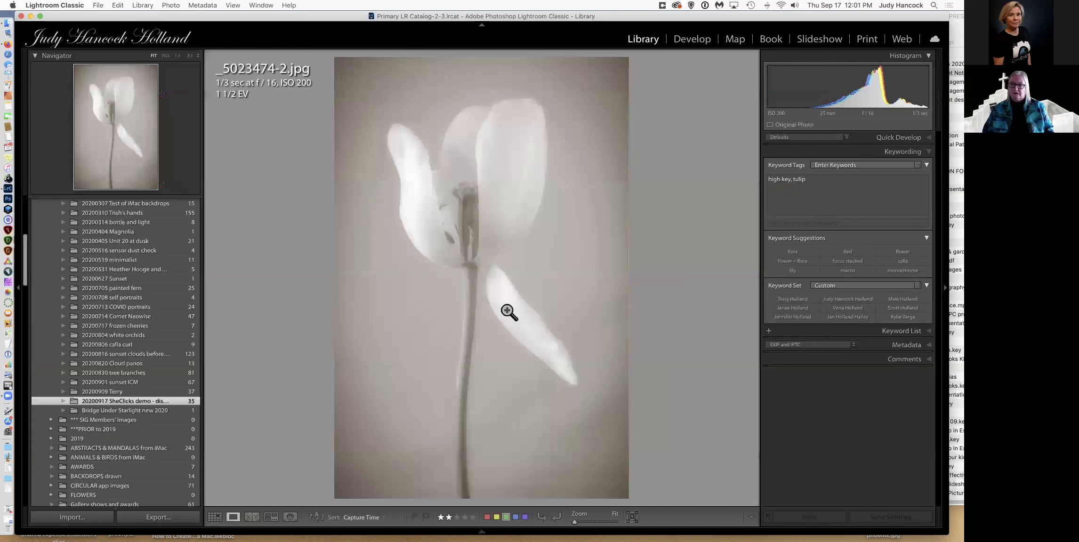
{"action": "left_click", "coordinate": [799, 187]}
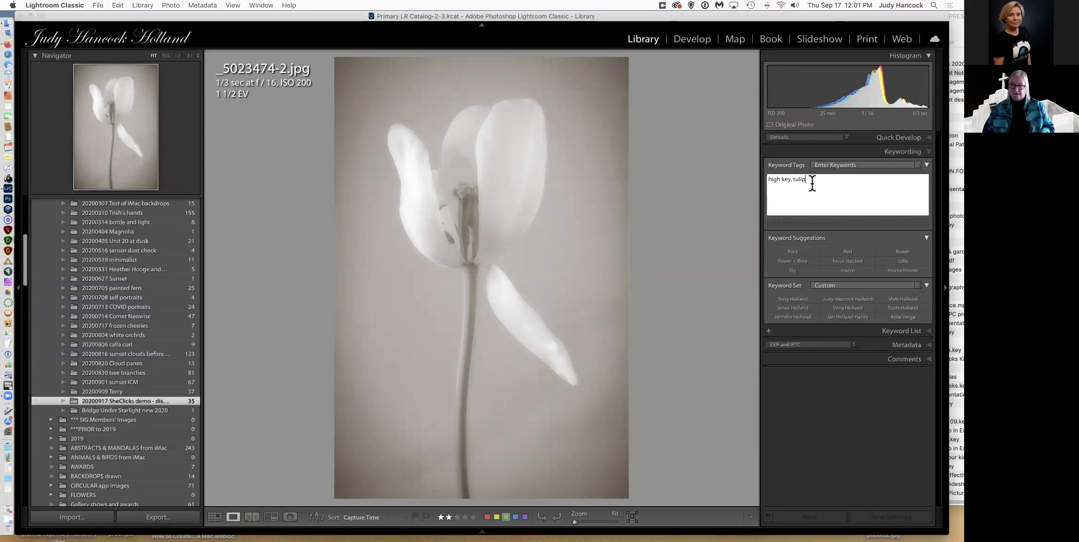
{"action": "type", "text": ","}
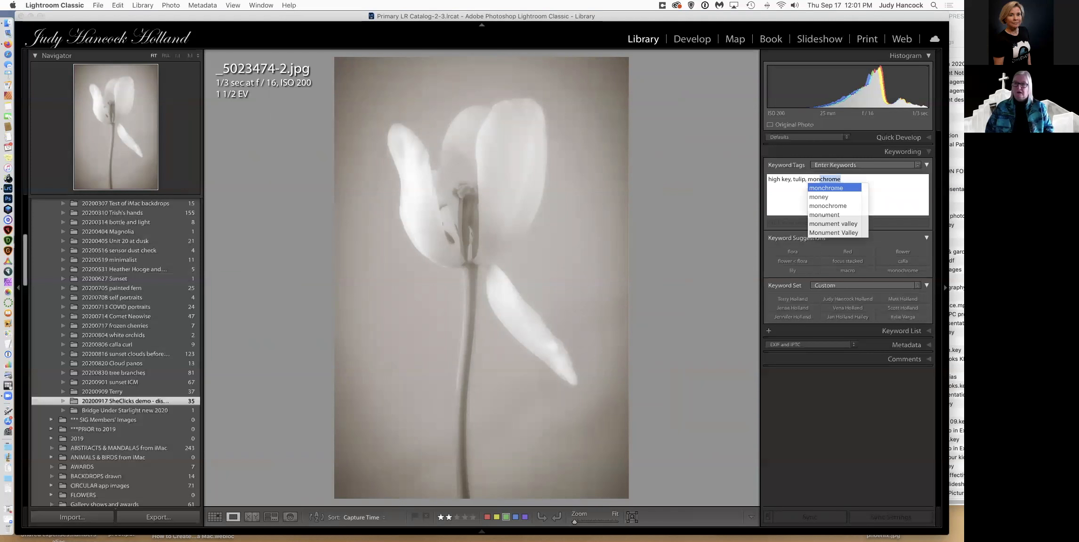
{"action": "type", "text": "ochrome"}
{"action": "key", "text": "Return"}
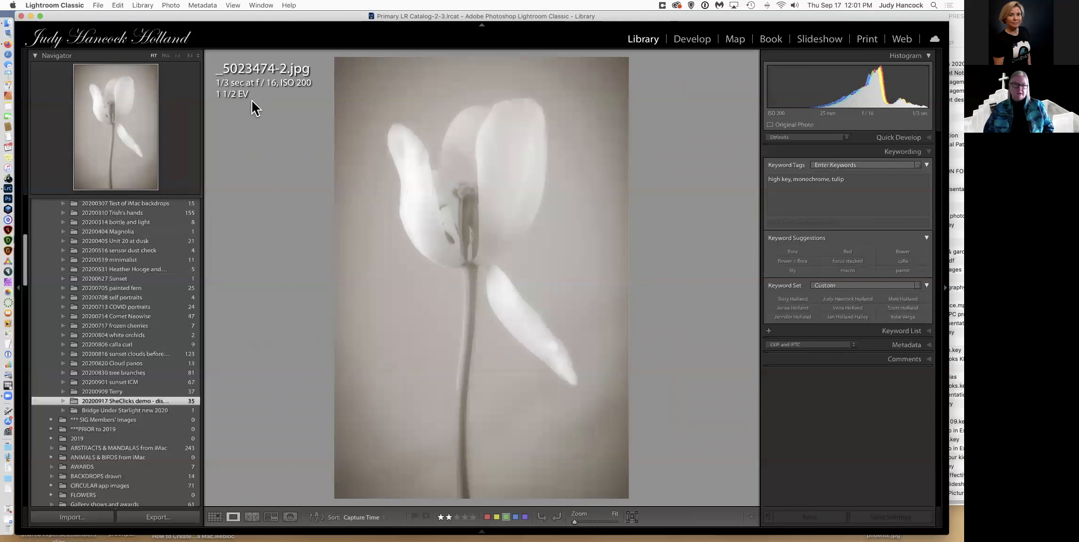
Step: Display all photographs in the catalog
{"action": "scroll", "coordinate": [133, 210], "scroll_direction": "up", "scroll_amount": 10}
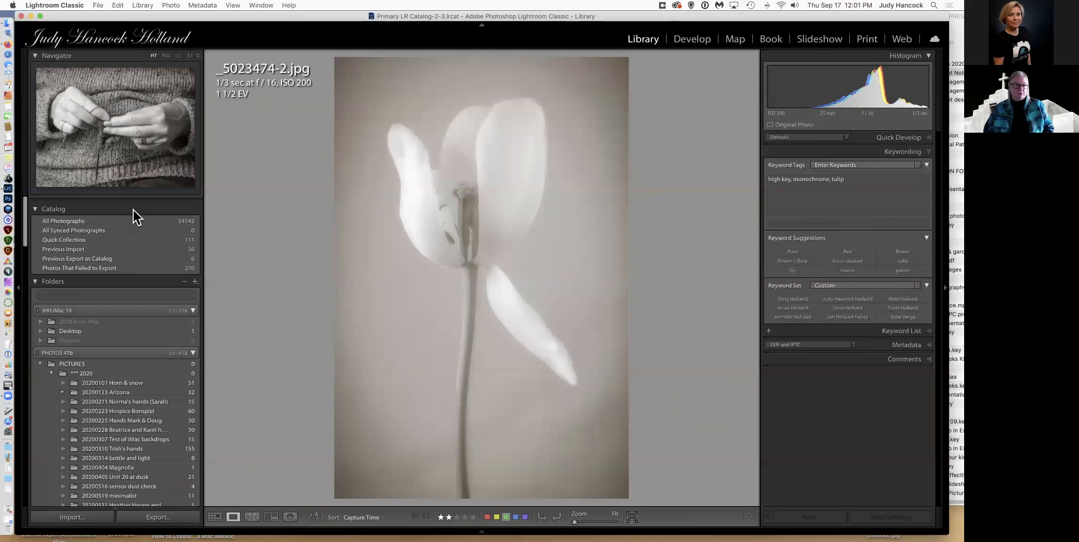
{"action": "left_click", "coordinate": [107, 213]}
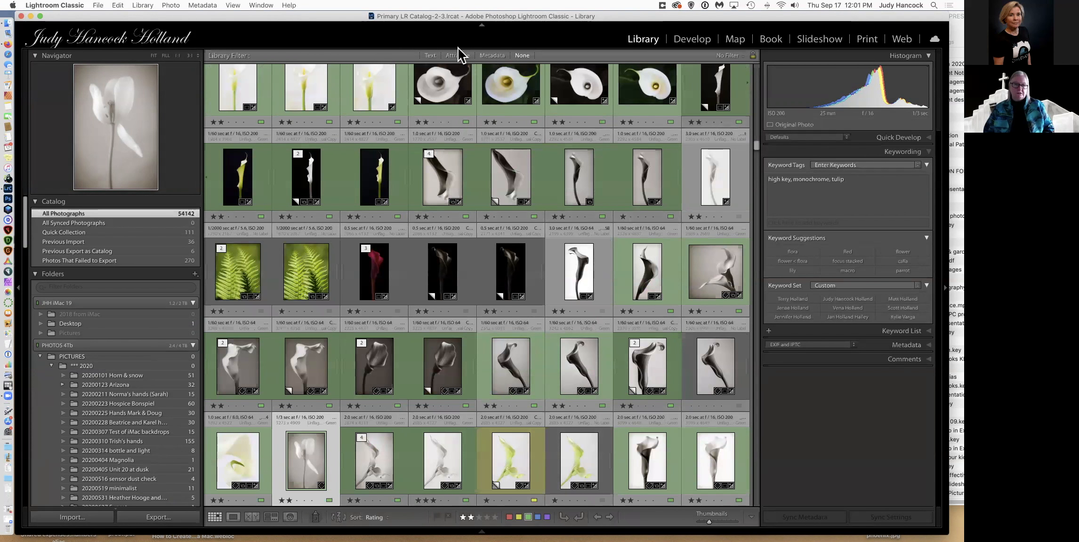
{"action": "left_click", "coordinate": [457, 55]}
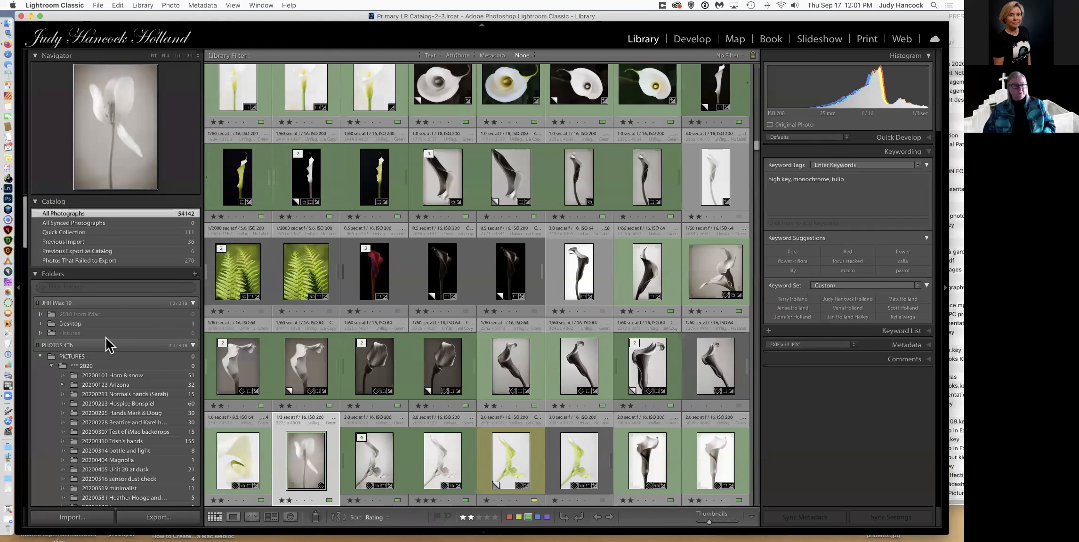
Step: Return to the 20200917 SheClicks demo folder within the 2020 folders
{"action": "scroll", "coordinate": [111, 339], "scroll_direction": "down", "scroll_amount": 5}
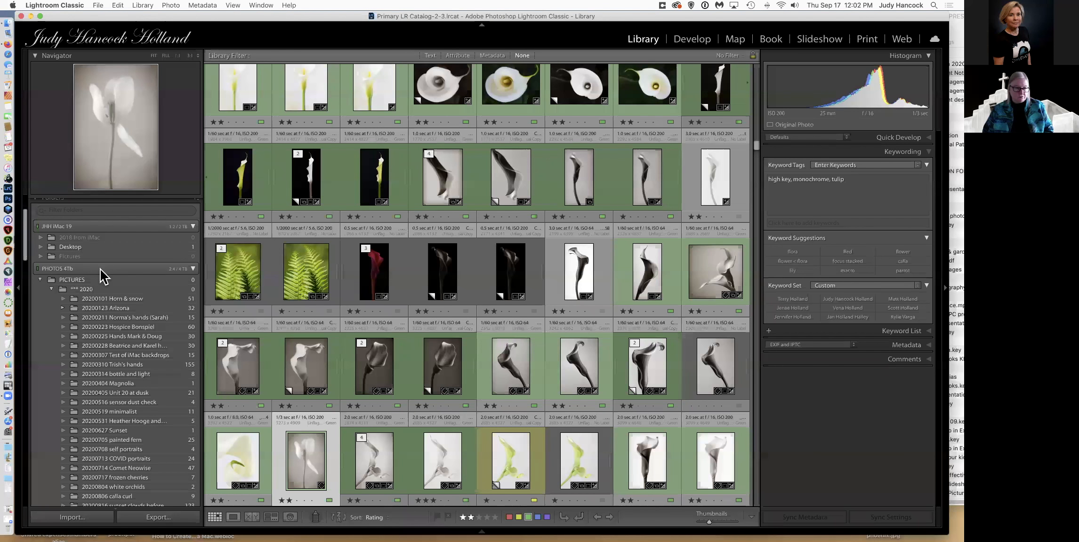
{"action": "scroll", "coordinate": [100, 269], "scroll_direction": "down", "scroll_amount": 2}
{"action": "scroll", "coordinate": [100, 268], "scroll_direction": "down", "scroll_amount": 1}
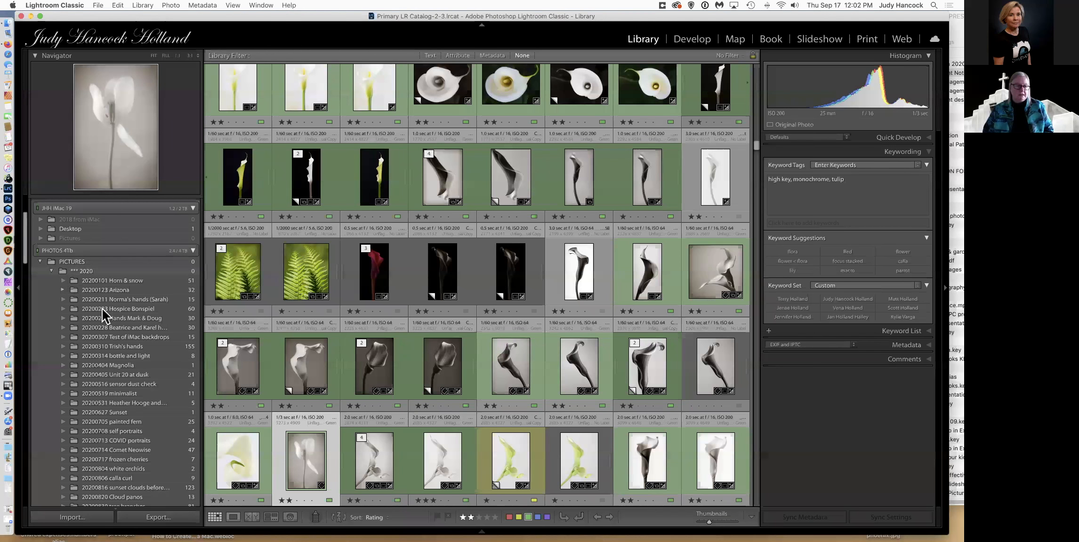
{"action": "scroll", "coordinate": [113, 351], "scroll_direction": "down", "scroll_amount": 8}
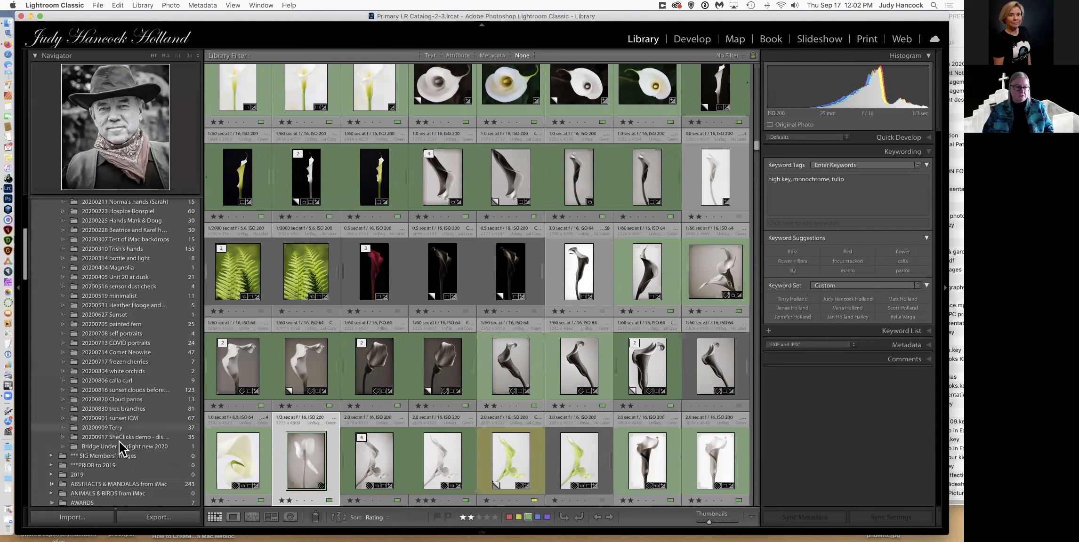
{"action": "left_click", "coordinate": [119, 437]}
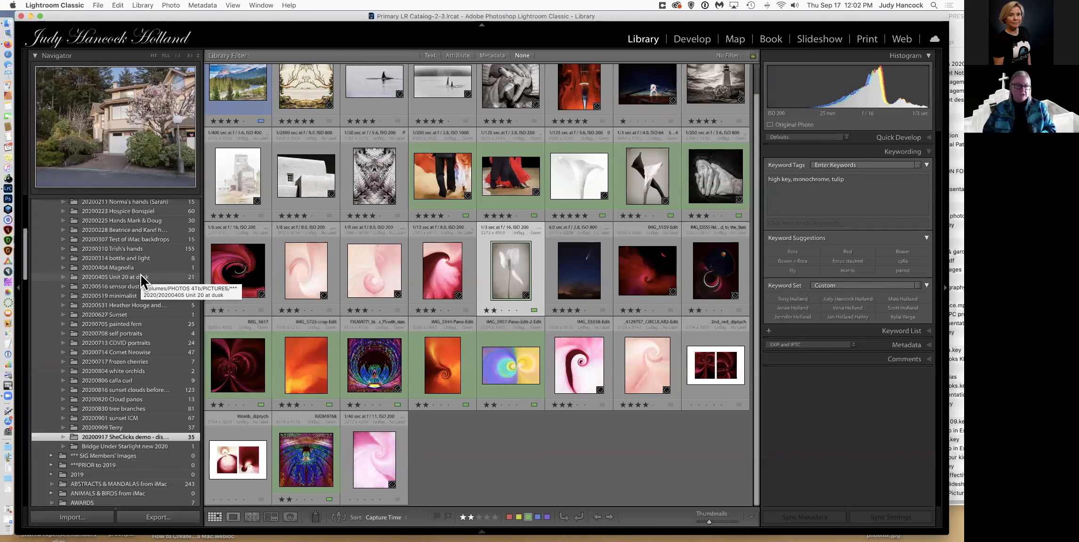
Step: Open the Floral Abstracts collection and look through its photos
{"action": "scroll", "coordinate": [117, 343], "scroll_direction": "down", "scroll_amount": 4}
{"action": "scroll", "coordinate": [118, 343], "scroll_direction": "down", "scroll_amount": 6}
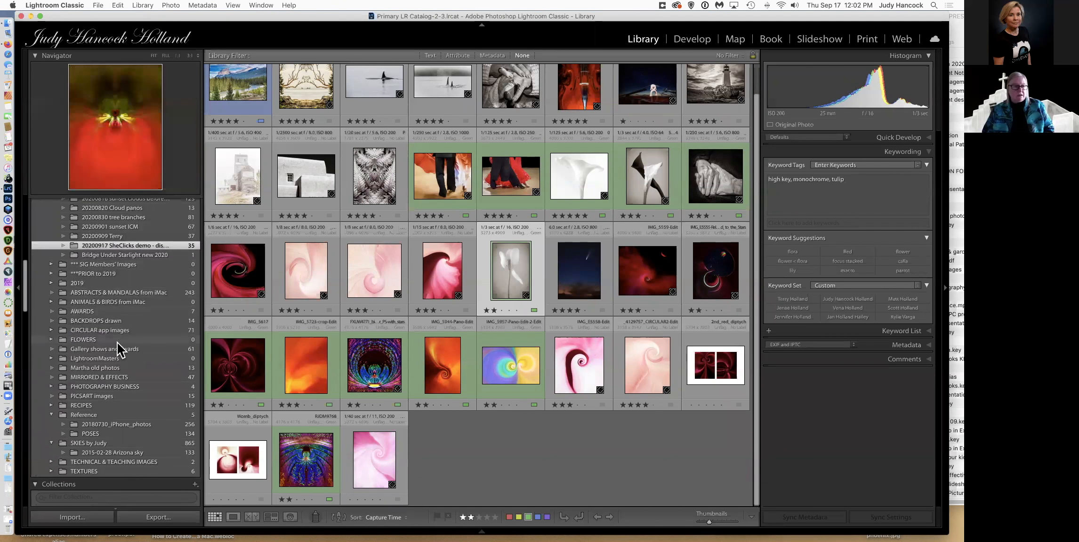
{"action": "scroll", "coordinate": [117, 349], "scroll_direction": "down", "scroll_amount": 4}
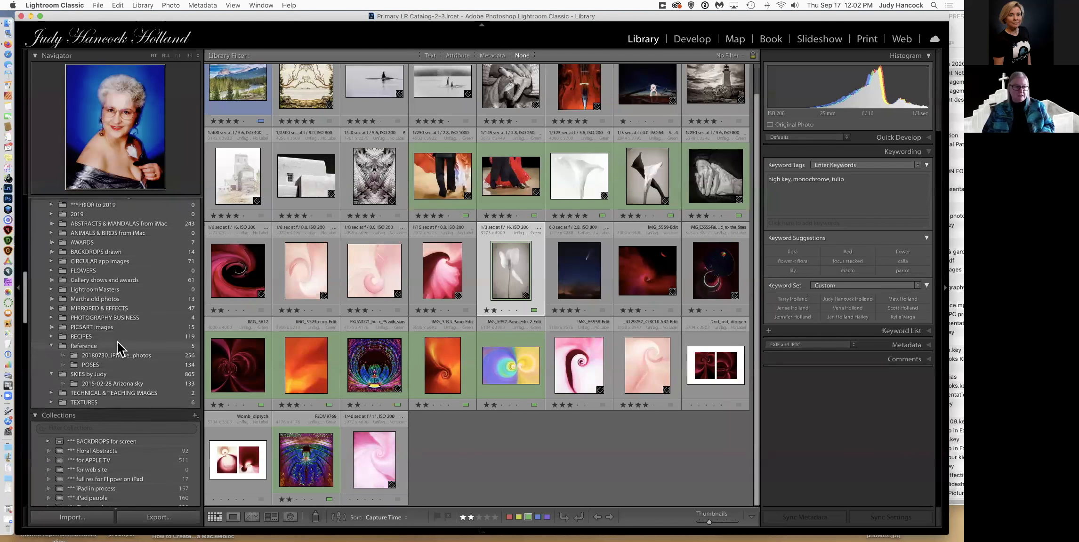
{"action": "scroll", "coordinate": [117, 318], "scroll_direction": "down", "scroll_amount": 8}
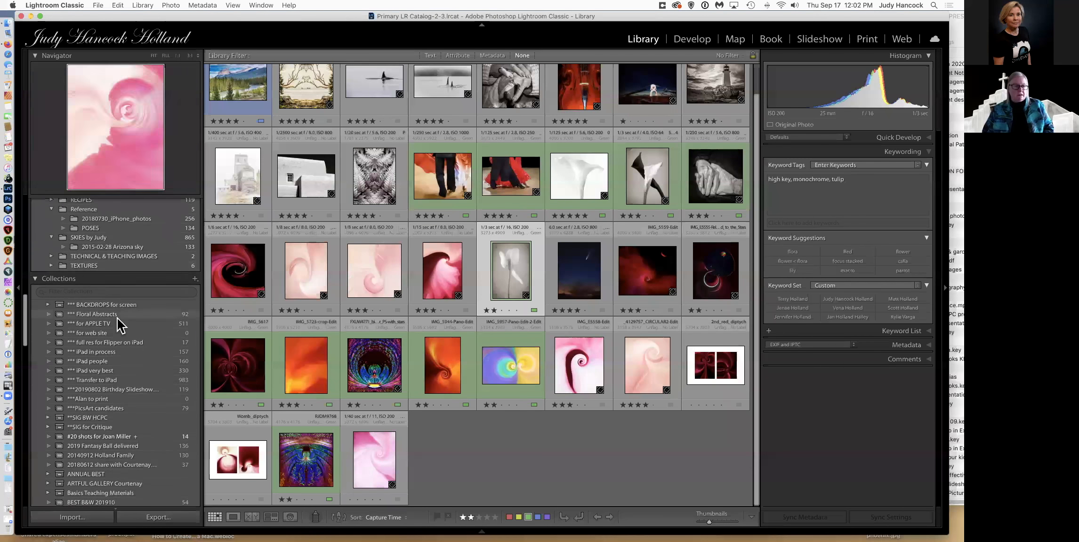
{"action": "scroll", "coordinate": [120, 325], "scroll_direction": "down", "scroll_amount": 3}
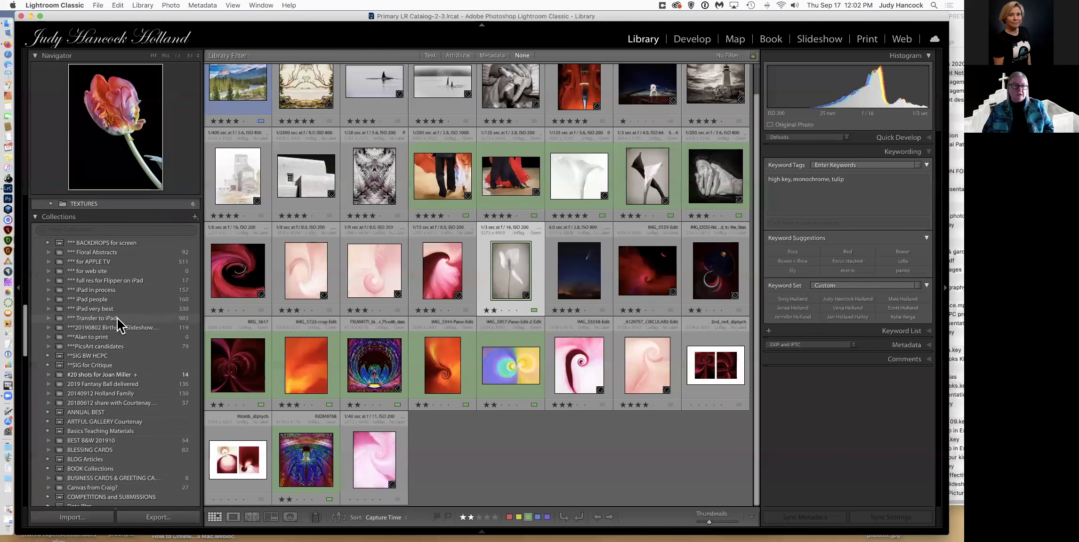
{"action": "scroll", "coordinate": [120, 325], "scroll_direction": "down", "scroll_amount": 1}
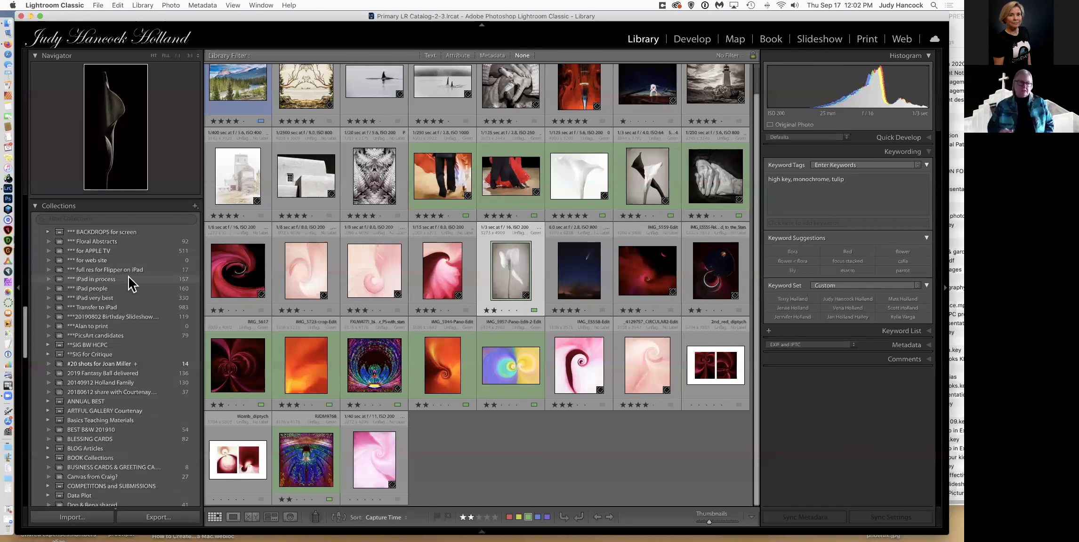
{"action": "left_click", "coordinate": [58, 241]}
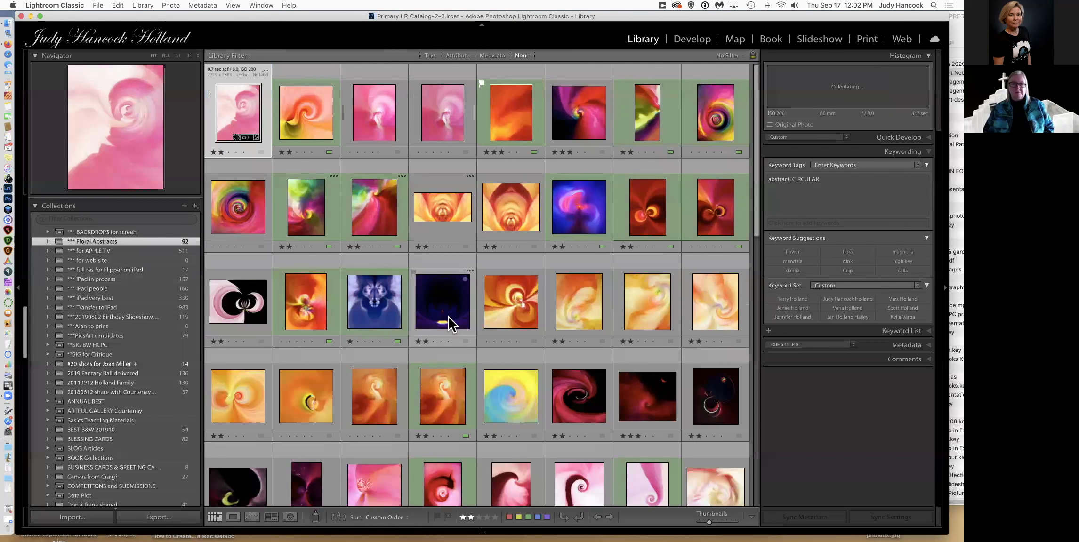
{"action": "scroll", "coordinate": [449, 317], "scroll_direction": "down", "scroll_amount": 5}
{"action": "scroll", "coordinate": [448, 315], "scroll_direction": "down", "scroll_amount": 8}
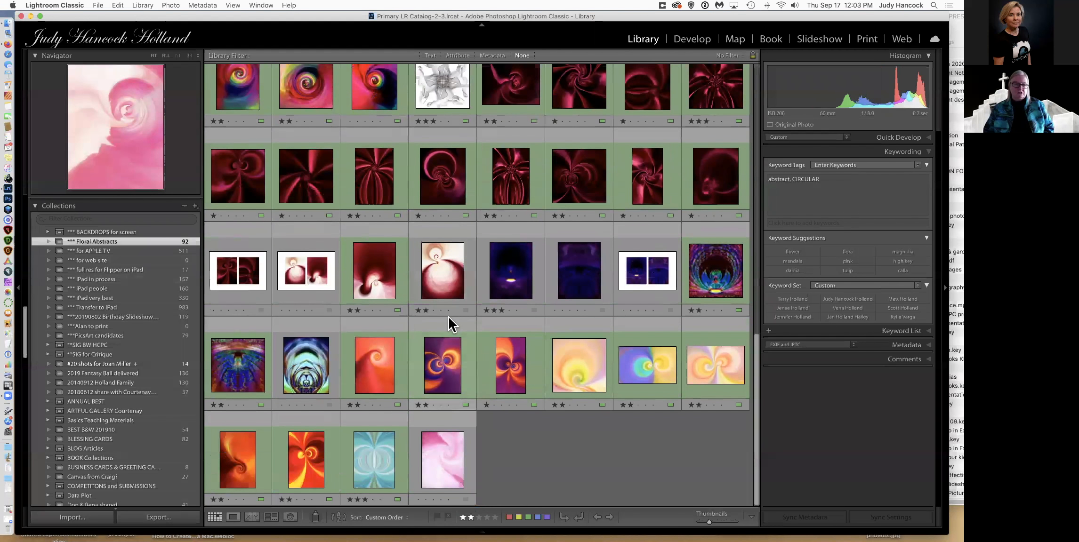
{"action": "scroll", "coordinate": [449, 317], "scroll_direction": "up", "scroll_amount": 4}
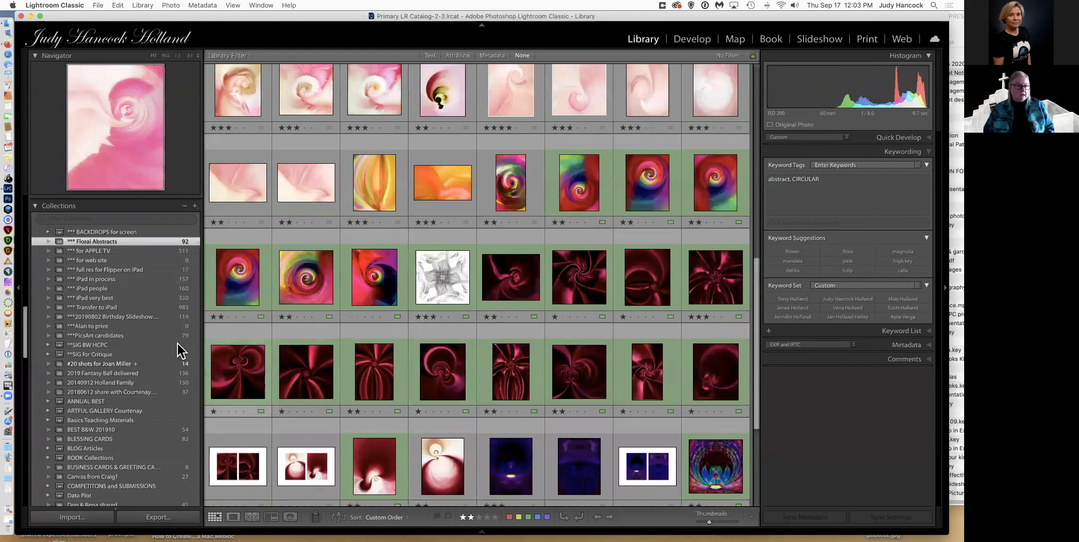
Step: Open the to-print collection and look through the list of collections as far as the FACEBOOK posted set
{"action": "scroll", "coordinate": [166, 344], "scroll_direction": "down", "scroll_amount": 3}
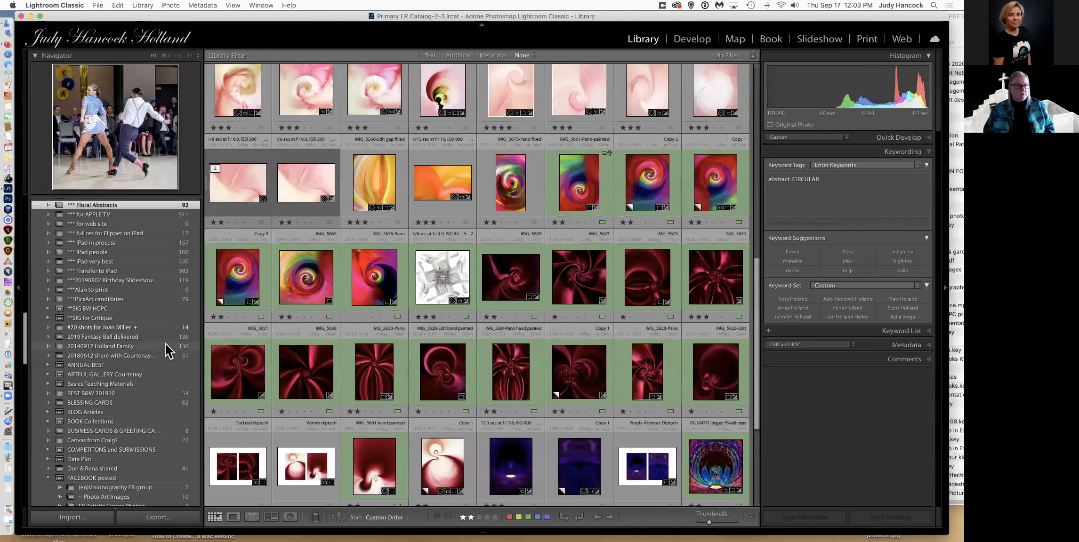
{"action": "left_click", "coordinate": [107, 277]}
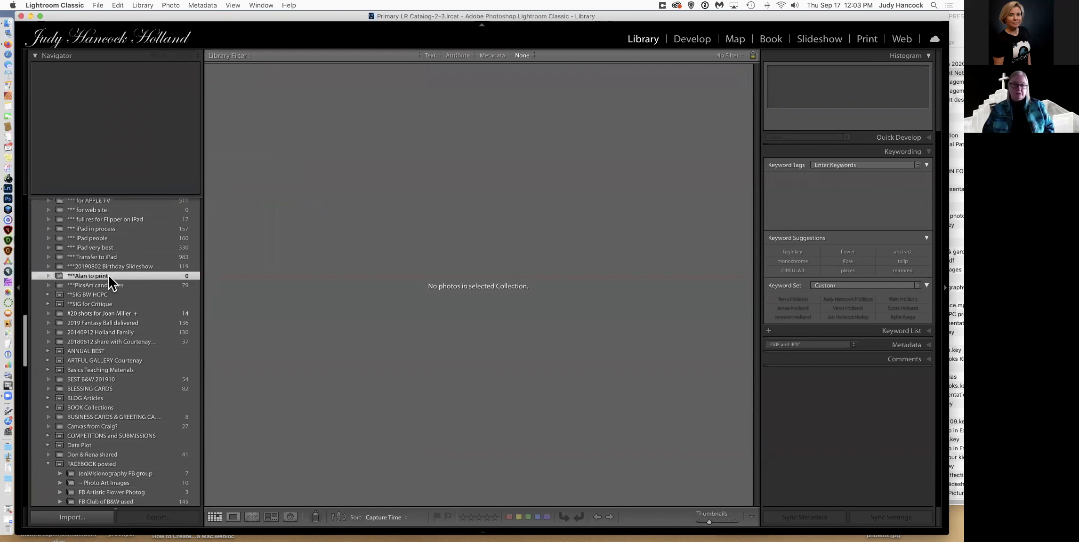
{"action": "scroll", "coordinate": [100, 297], "scroll_direction": "down", "scroll_amount": 2}
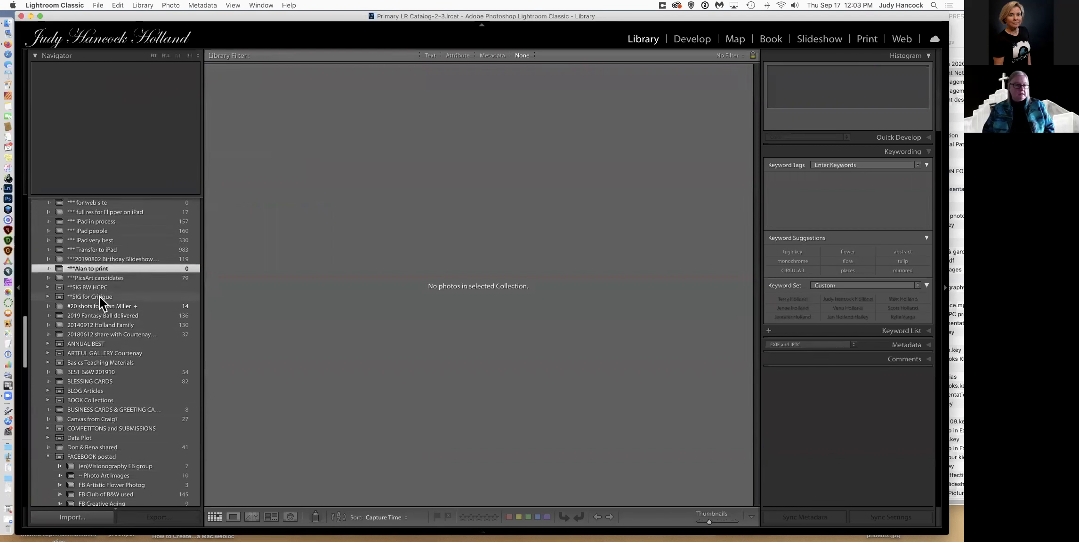
{"action": "scroll", "coordinate": [100, 296], "scroll_direction": "down", "scroll_amount": 4}
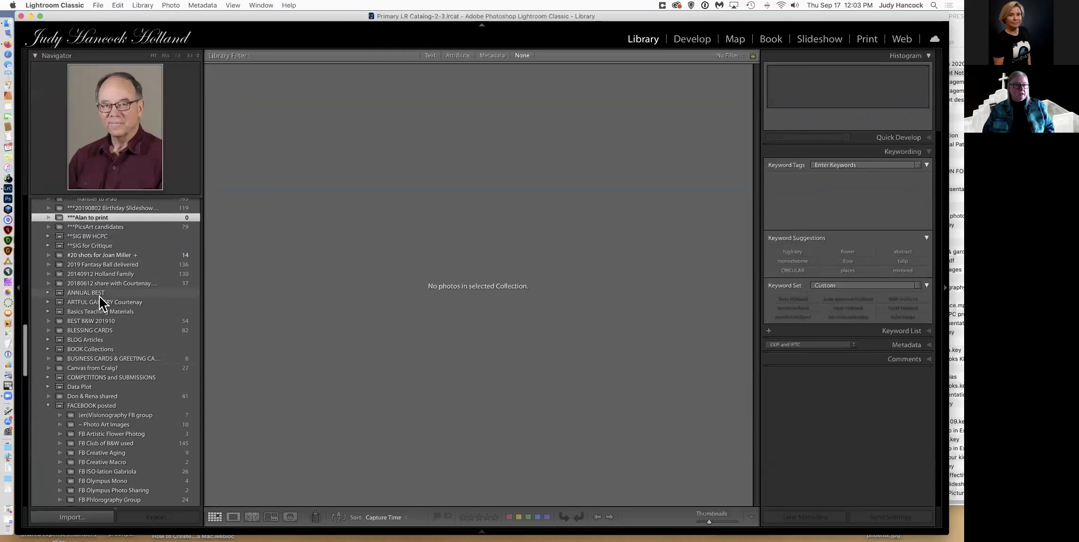
{"action": "scroll", "coordinate": [99, 297], "scroll_direction": "down", "scroll_amount": 5}
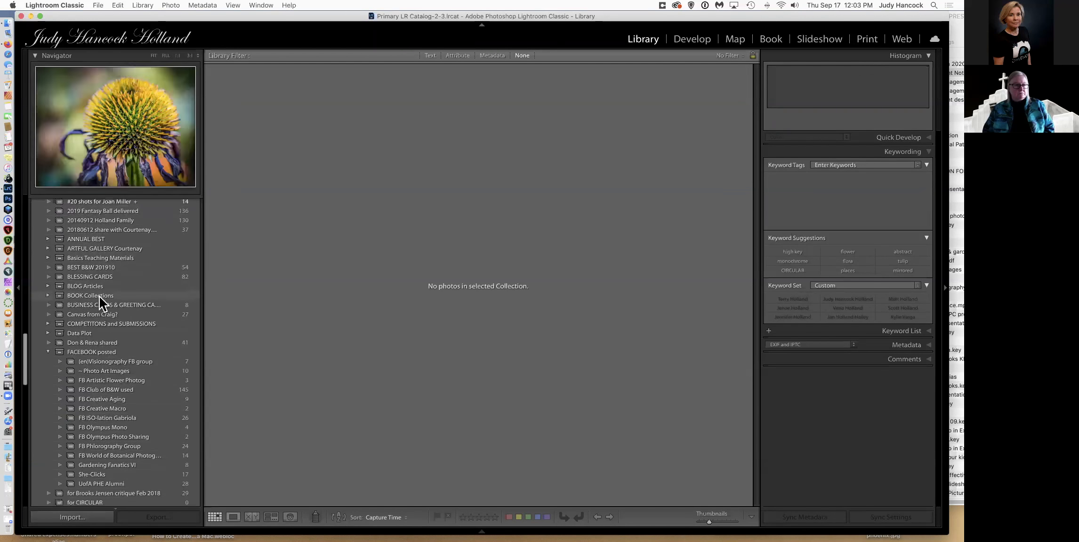
{"action": "scroll", "coordinate": [99, 296], "scroll_direction": "down", "scroll_amount": 2}
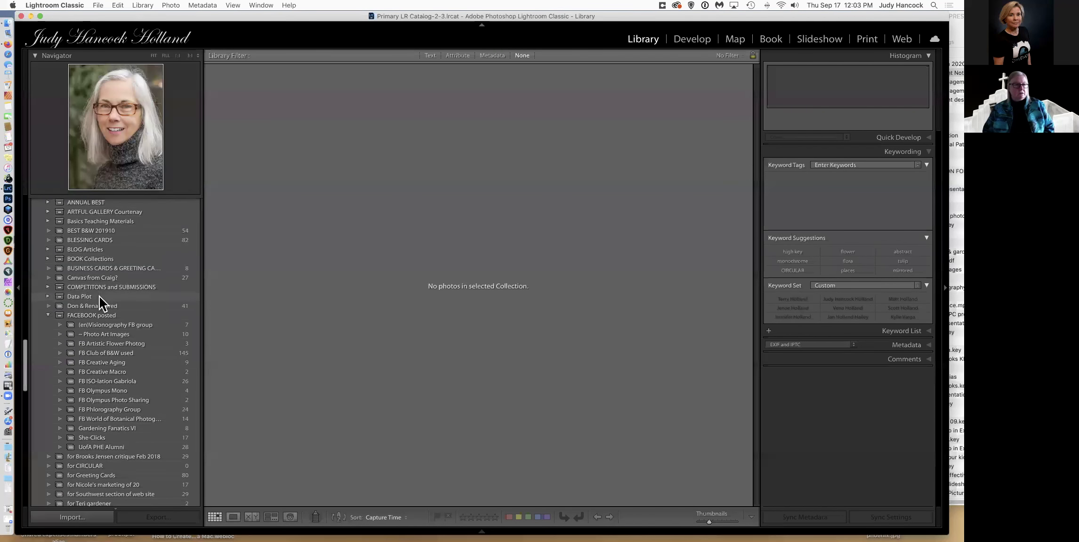
{"action": "scroll", "coordinate": [100, 297], "scroll_direction": "down", "scroll_amount": 4}
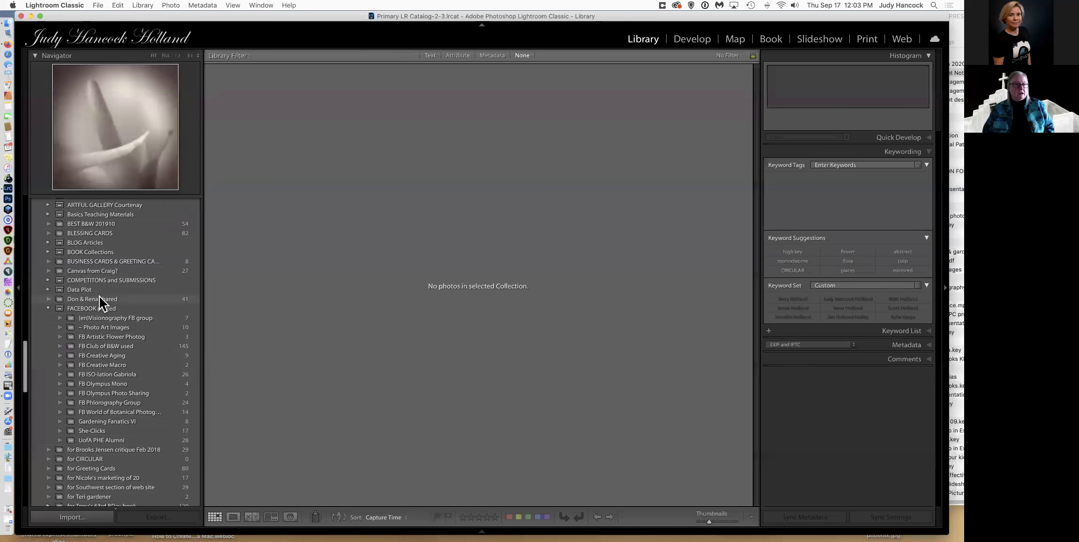
Step: Open the She-Clicks collection in the FACEBOOK posted set
{"action": "scroll", "coordinate": [99, 297], "scroll_direction": "down", "scroll_amount": 1}
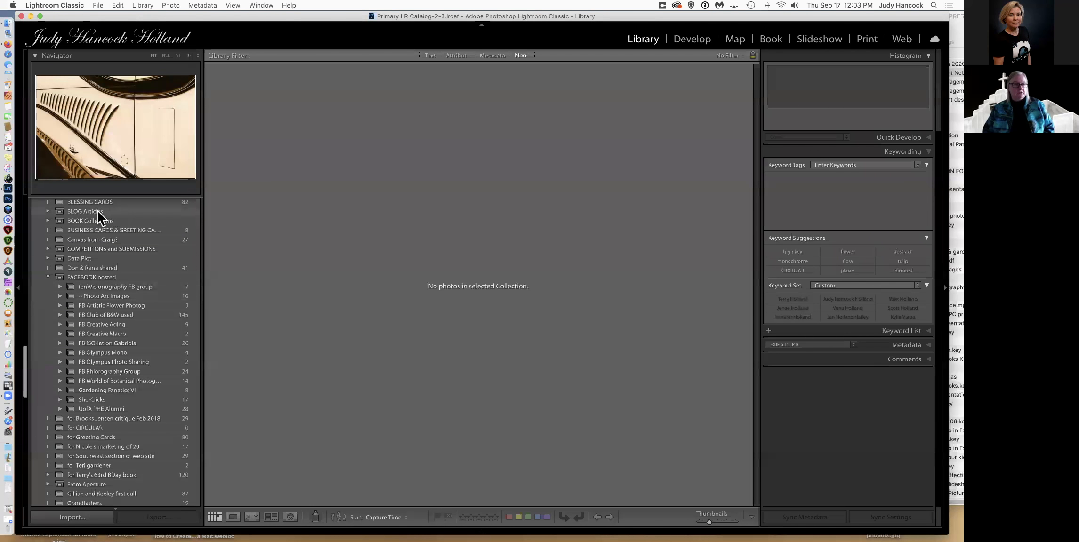
{"action": "scroll", "coordinate": [122, 254], "scroll_direction": "down", "scroll_amount": 3}
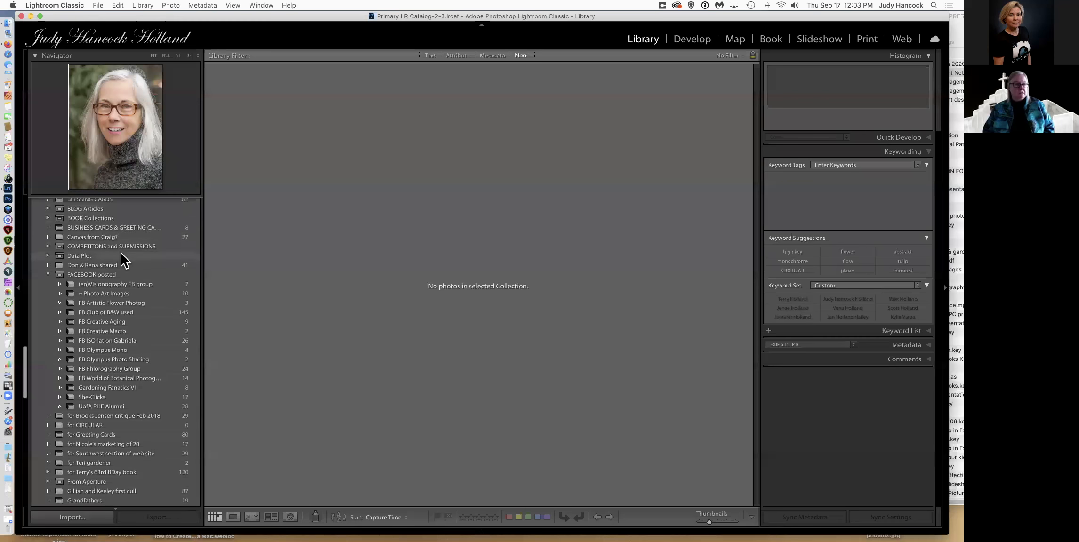
{"action": "scroll", "coordinate": [121, 252], "scroll_direction": "down", "scroll_amount": 5}
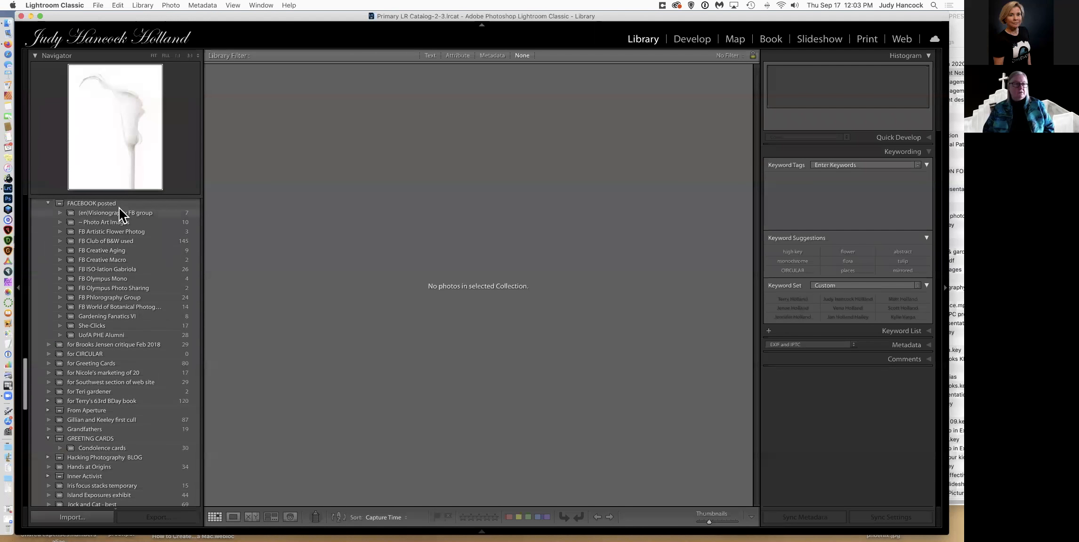
{"action": "scroll", "coordinate": [118, 208], "scroll_direction": "down", "scroll_amount": 1}
{"action": "scroll", "coordinate": [116, 204], "scroll_direction": "up", "scroll_amount": 1}
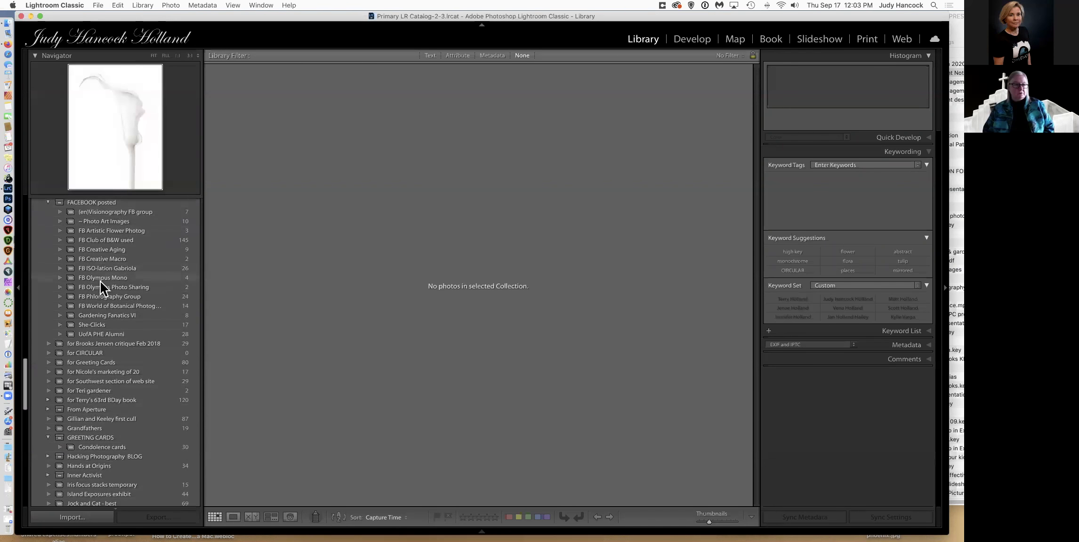
{"action": "left_click", "coordinate": [112, 326]}
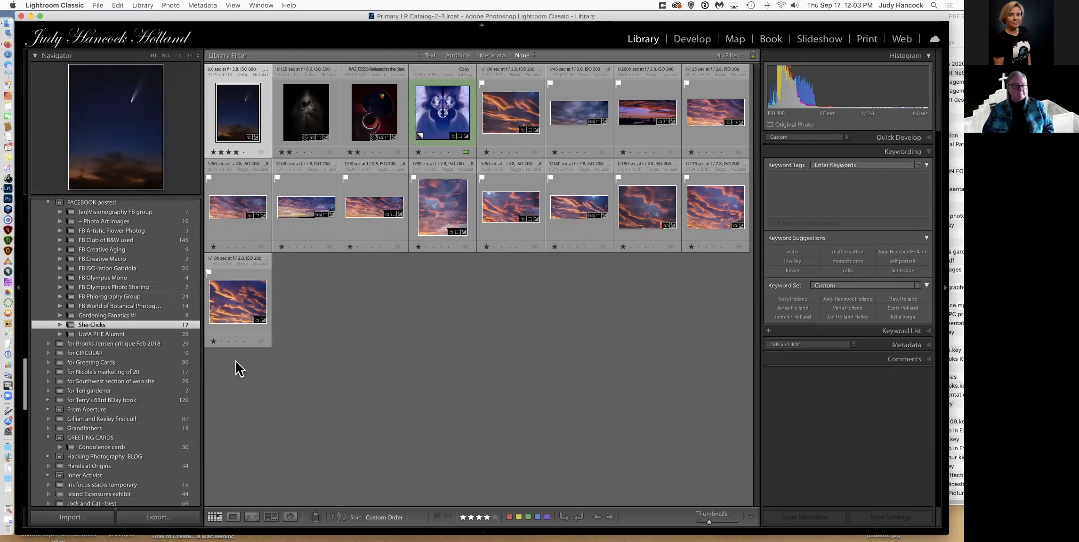
Step: Open the Condolence cards collection in the GREETING CARDS set
{"action": "scroll", "coordinate": [196, 360], "scroll_direction": "down", "scroll_amount": 5}
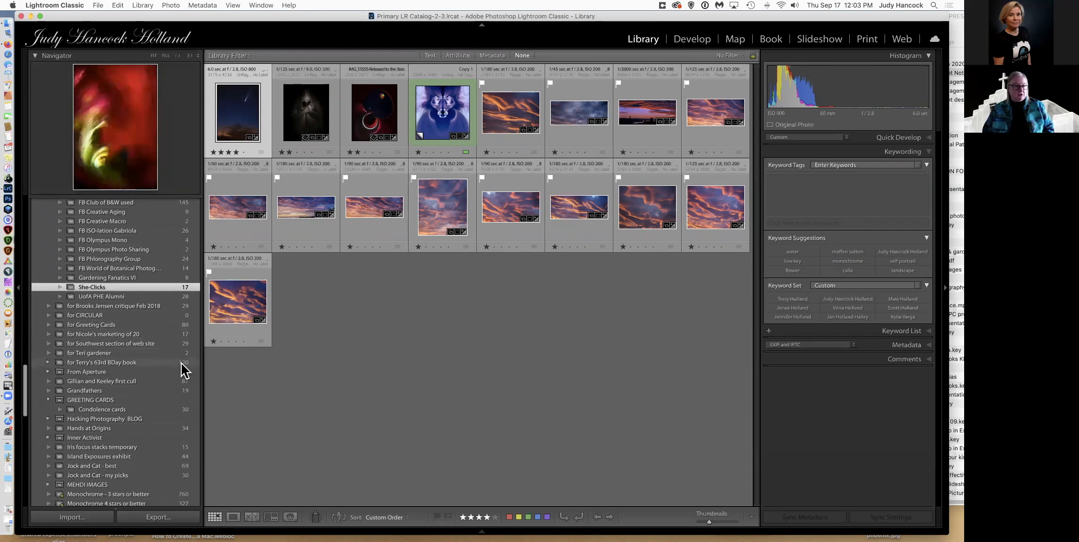
{"action": "scroll", "coordinate": [182, 364], "scroll_direction": "down", "scroll_amount": 6}
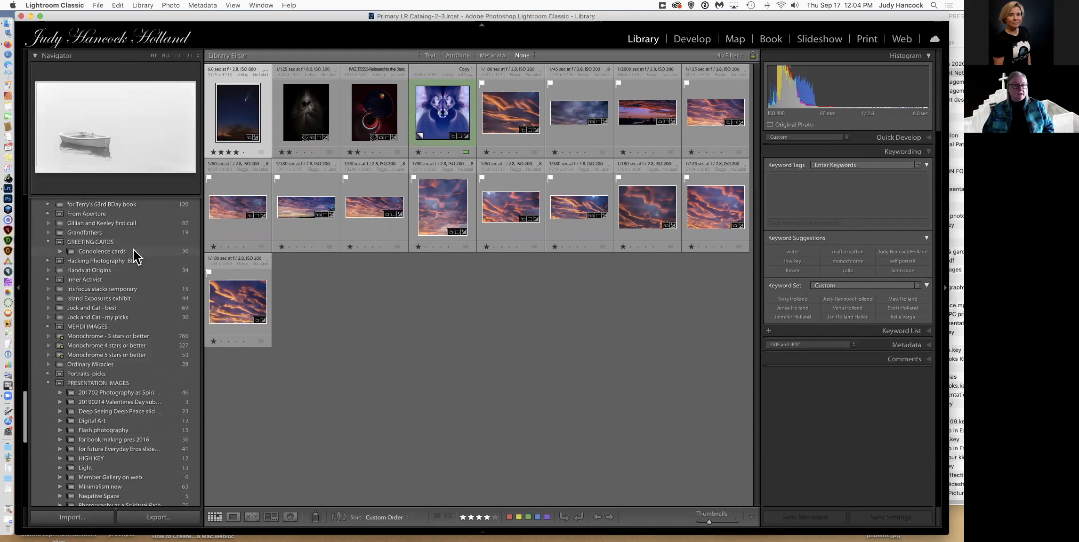
{"action": "left_click", "coordinate": [137, 253]}
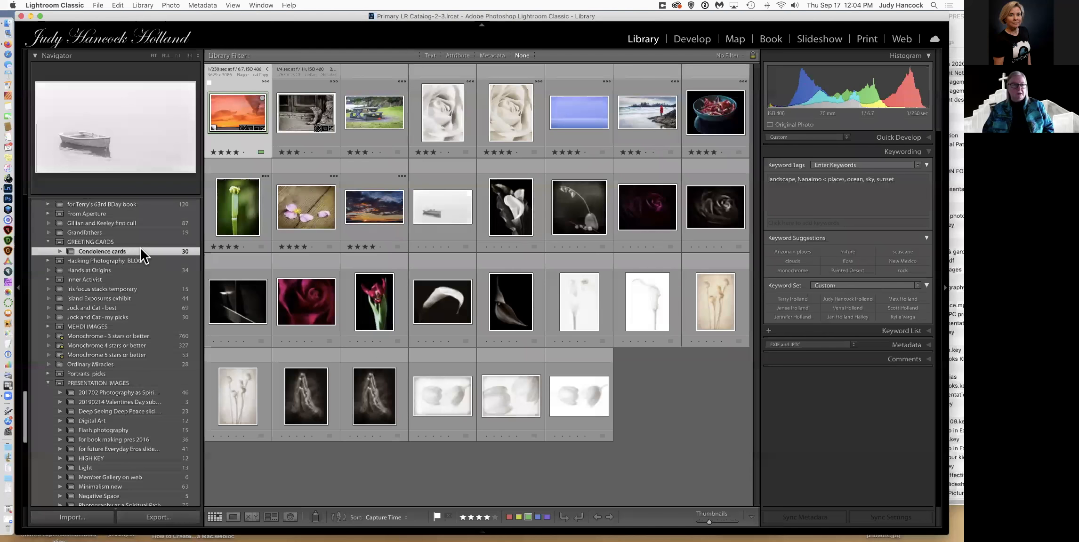
Step: View the Digital Art, HIGH KEY and Minimalism new collections in the PRESENTATION IMAGES set one after another
{"action": "scroll", "coordinate": [141, 249], "scroll_direction": "down", "scroll_amount": 3}
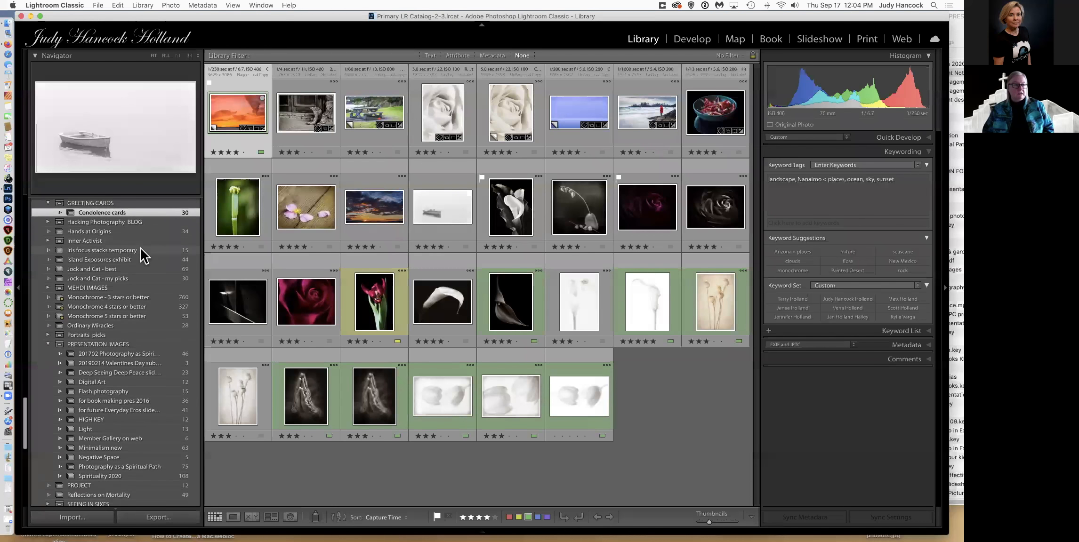
{"action": "scroll", "coordinate": [141, 255], "scroll_direction": "down", "scroll_amount": 3}
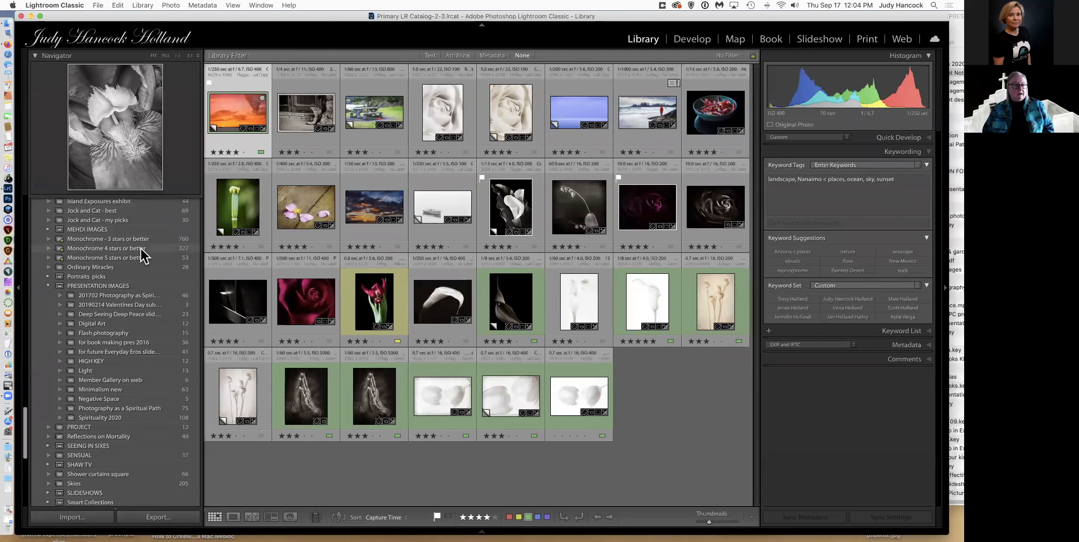
{"action": "scroll", "coordinate": [123, 266], "scroll_direction": "down", "scroll_amount": 2}
{"action": "scroll", "coordinate": [123, 265], "scroll_direction": "down", "scroll_amount": 2}
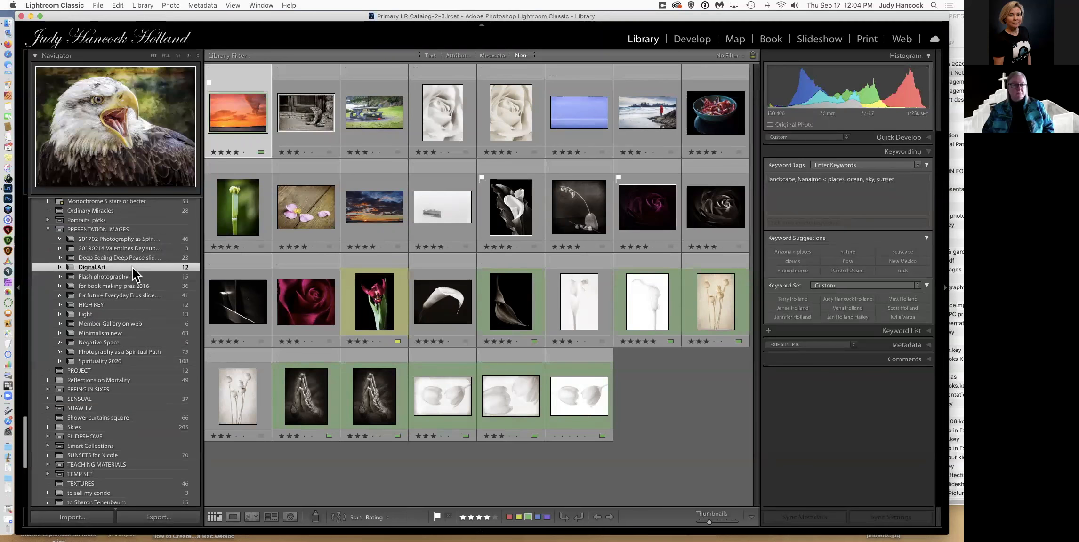
{"action": "left_click", "coordinate": [133, 268]}
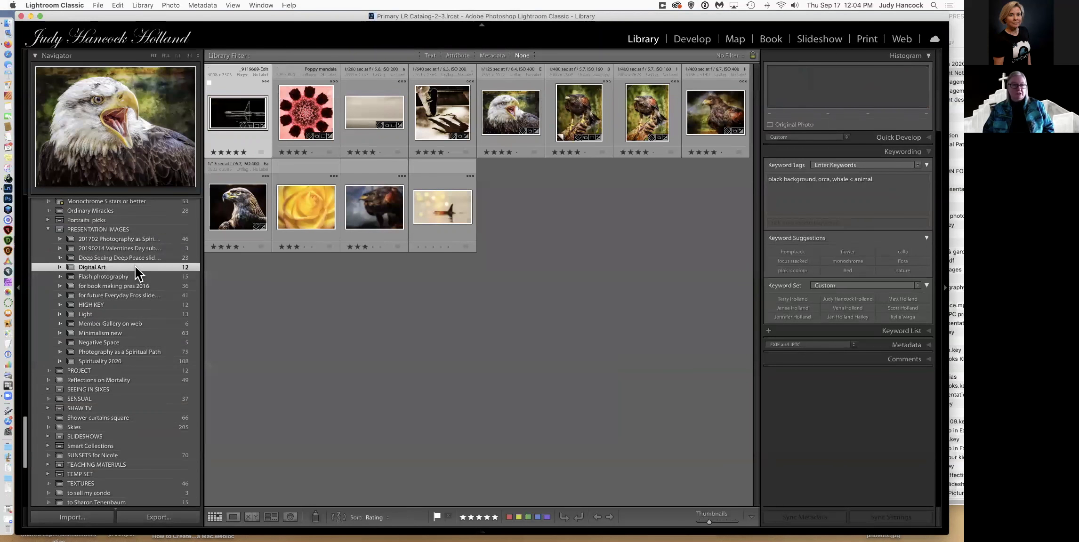
{"action": "left_click", "coordinate": [124, 304]}
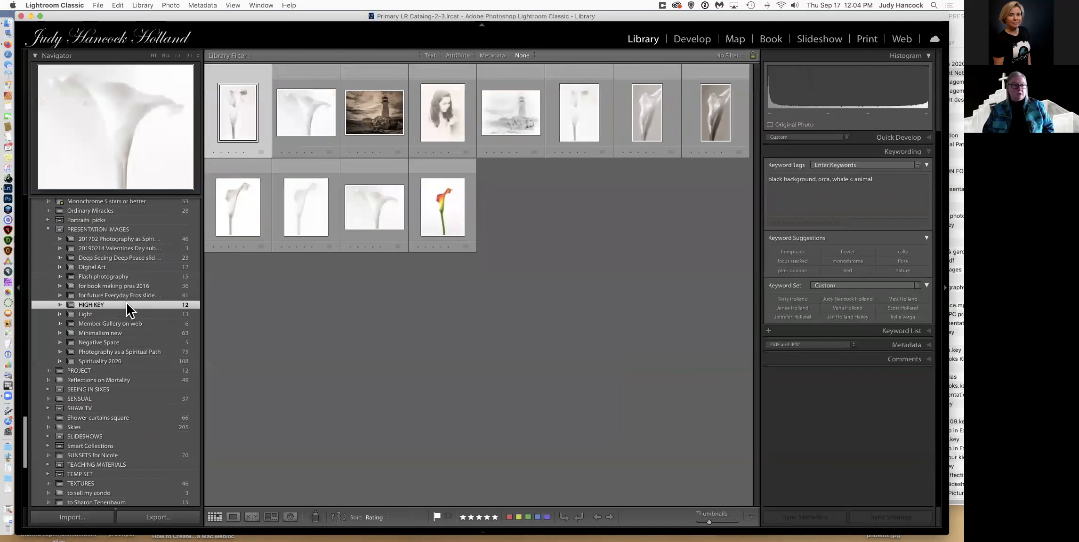
{"action": "left_click", "coordinate": [138, 331]}
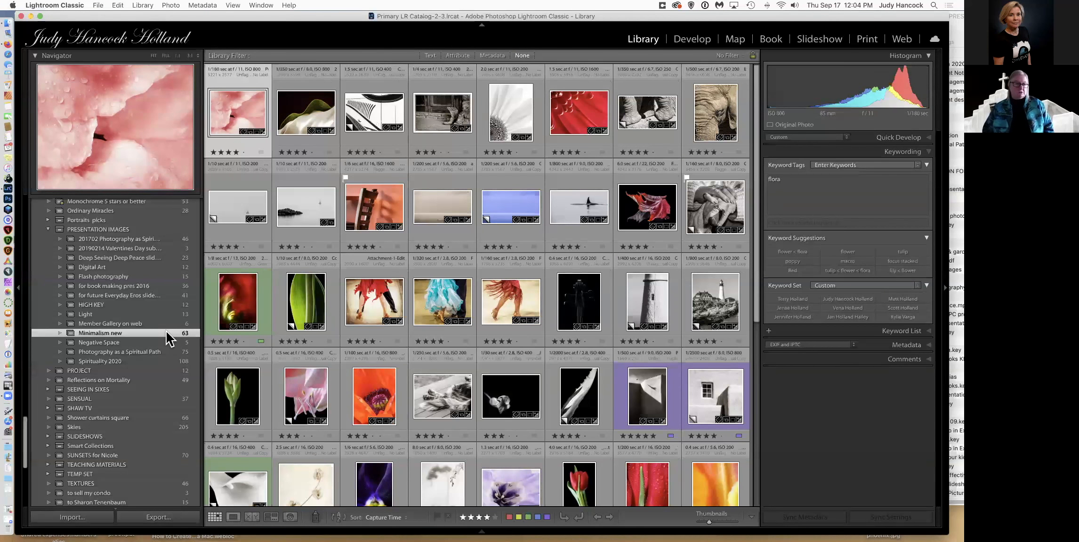
Step: Open the Spirituality 2020 collection in the PRESENTATION IMAGES set
{"action": "scroll", "coordinate": [166, 334], "scroll_direction": "down", "scroll_amount": 2}
{"action": "scroll", "coordinate": [165, 331], "scroll_direction": "down", "scroll_amount": 3}
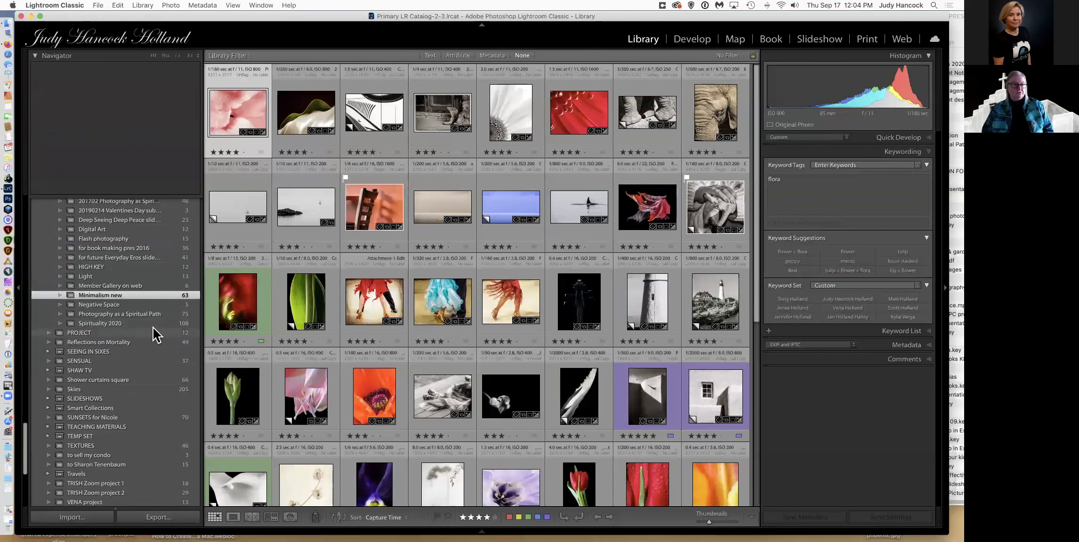
{"action": "left_click", "coordinate": [143, 323]}
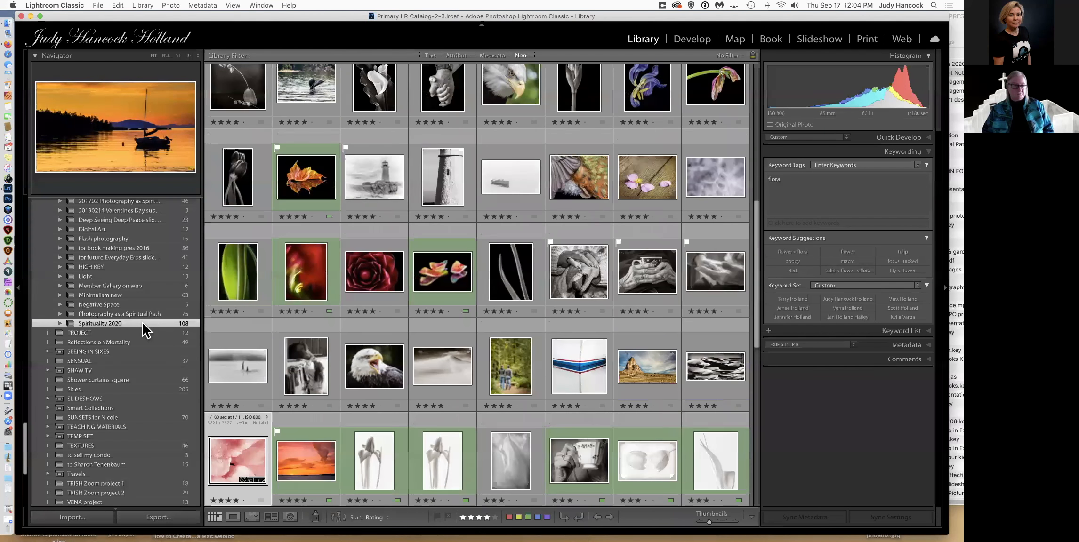
Step: Display the photos of the WEB SITE collection set and look over the neighbouring collections in the list
{"action": "scroll", "coordinate": [142, 323], "scroll_direction": "down", "scroll_amount": 3}
{"action": "scroll", "coordinate": [141, 327], "scroll_direction": "down", "scroll_amount": 3}
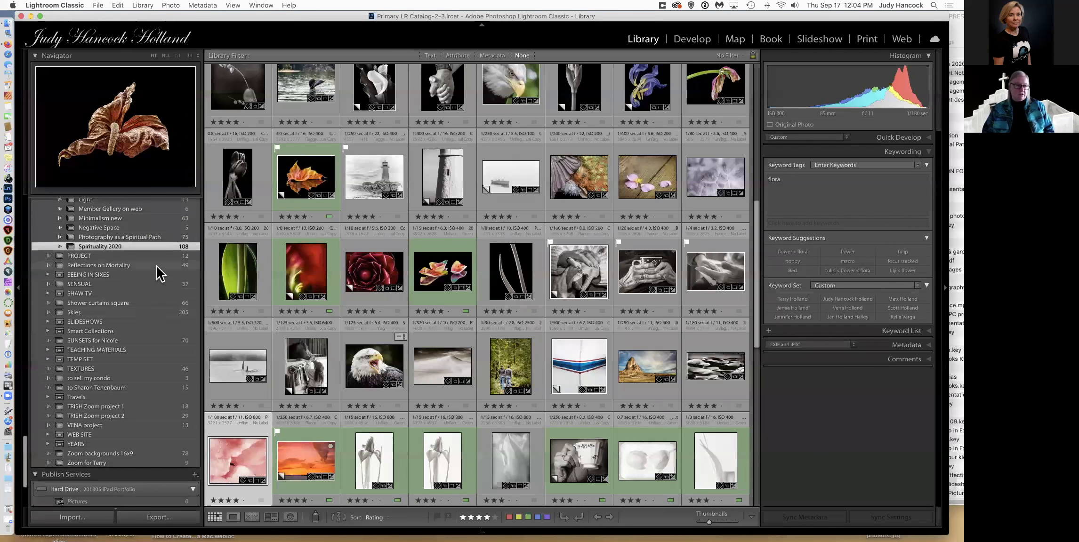
{"action": "scroll", "coordinate": [125, 357], "scroll_direction": "down", "scroll_amount": 1}
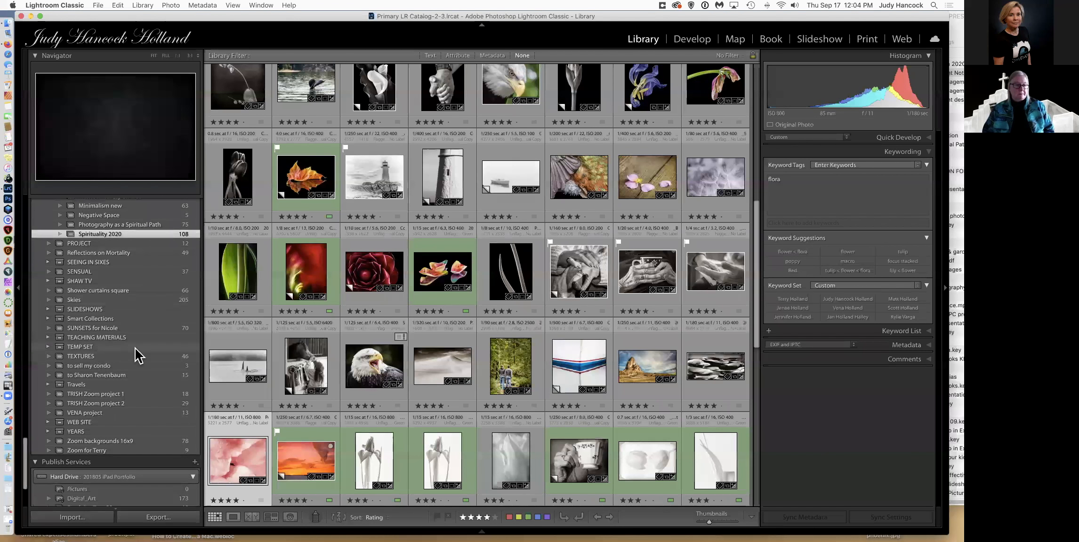
{"action": "left_click", "coordinate": [90, 424]}
{"action": "scroll", "coordinate": [132, 360], "scroll_direction": "down", "scroll_amount": 5}
{"action": "scroll", "coordinate": [133, 357], "scroll_direction": "up", "scroll_amount": 10}
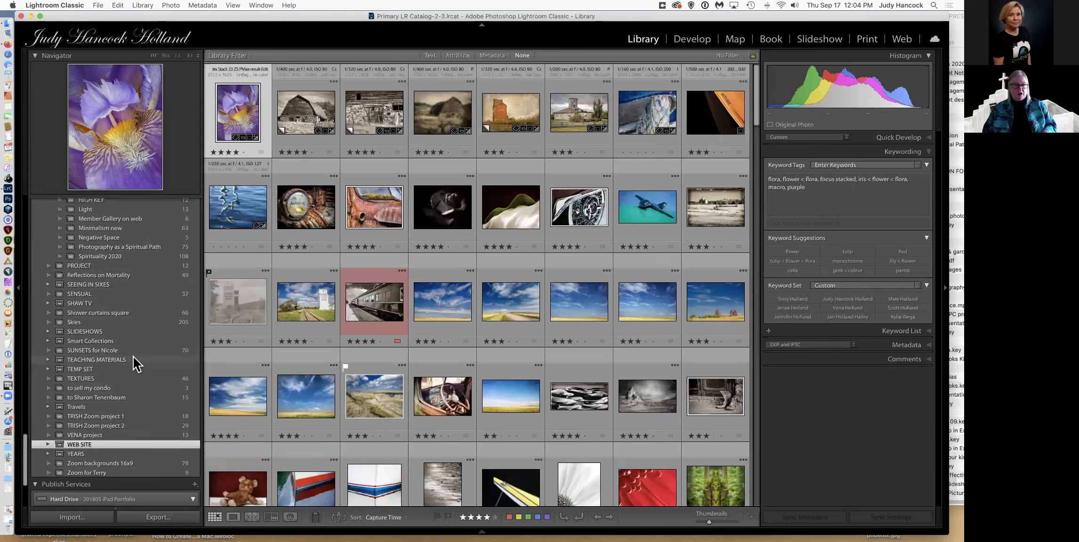
{"action": "scroll", "coordinate": [135, 364], "scroll_direction": "up", "scroll_amount": 4}
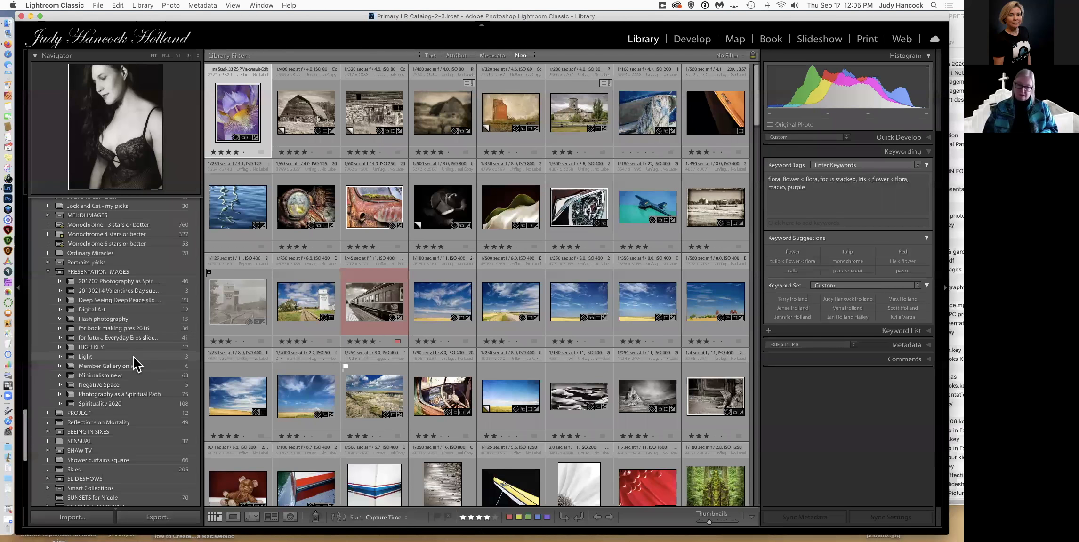
{"action": "scroll", "coordinate": [135, 365], "scroll_direction": "down", "scroll_amount": 5}
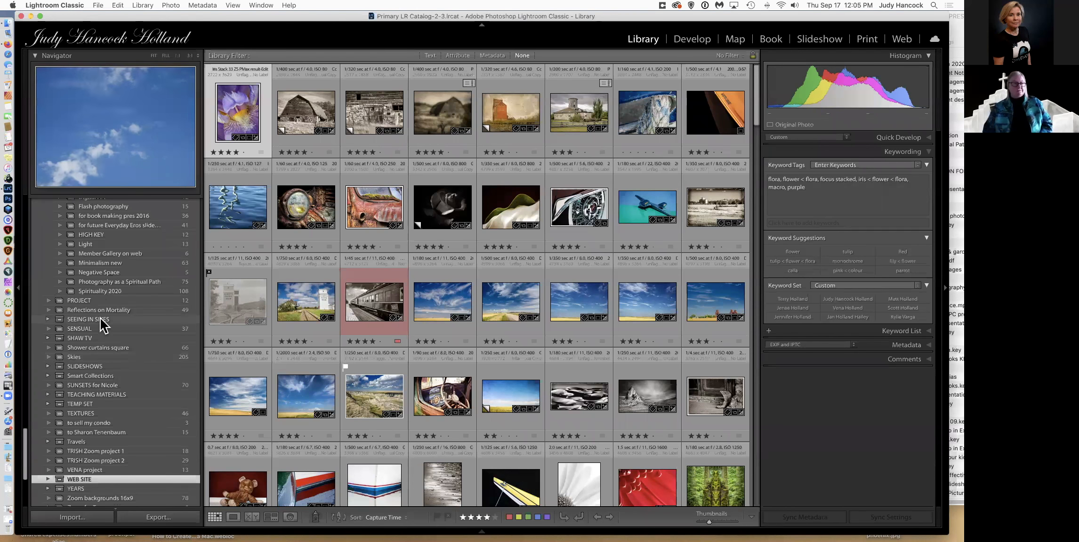
Step: Try to move the 20200404 Magnolia folder from the 2020 folders to the Pictures folder on the JHH iMac 19 drive
{"action": "scroll", "coordinate": [101, 325], "scroll_direction": "up", "scroll_amount": 10}
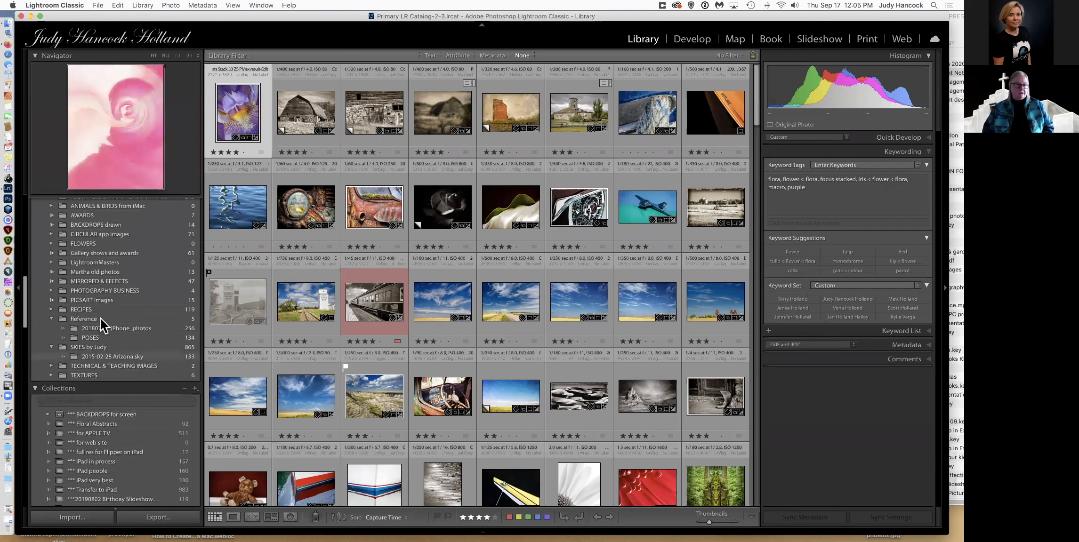
{"action": "scroll", "coordinate": [101, 324], "scroll_direction": "up", "scroll_amount": 10}
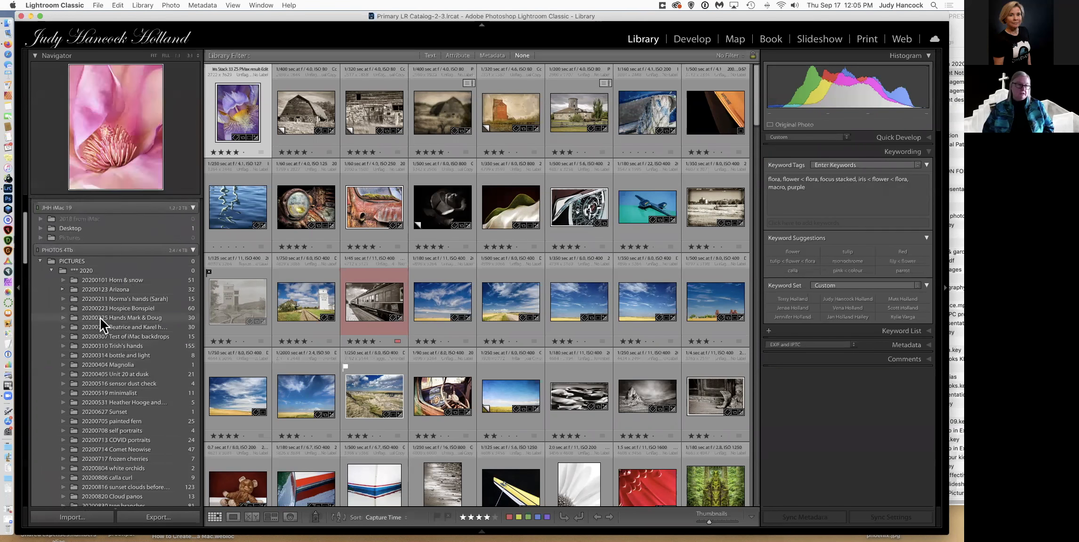
{"action": "scroll", "coordinate": [101, 325], "scroll_direction": "up", "scroll_amount": 5}
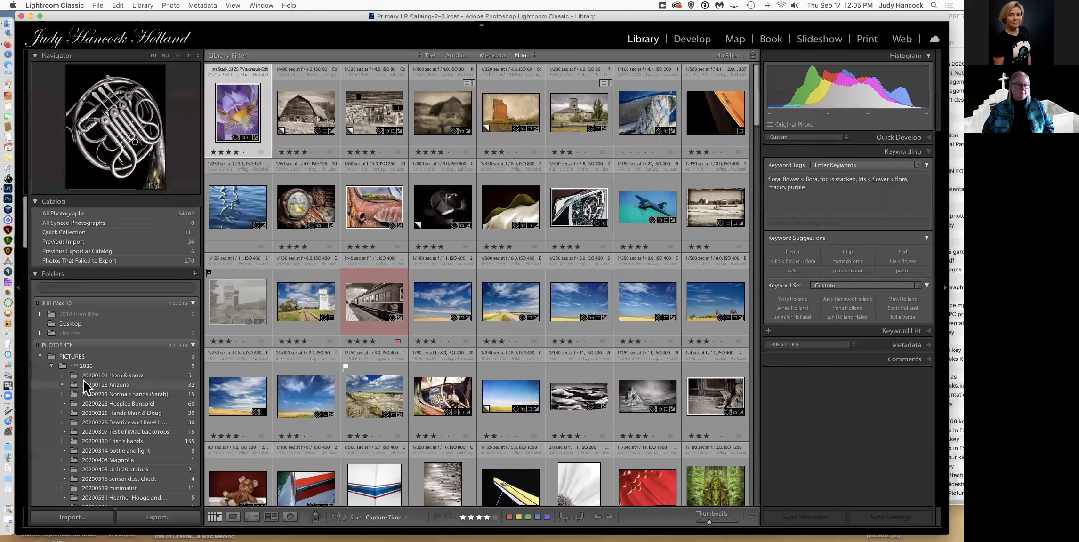
{"action": "scroll", "coordinate": [86, 381], "scroll_direction": "down", "scroll_amount": 2}
{"action": "scroll", "coordinate": [87, 385], "scroll_direction": "down", "scroll_amount": 3}
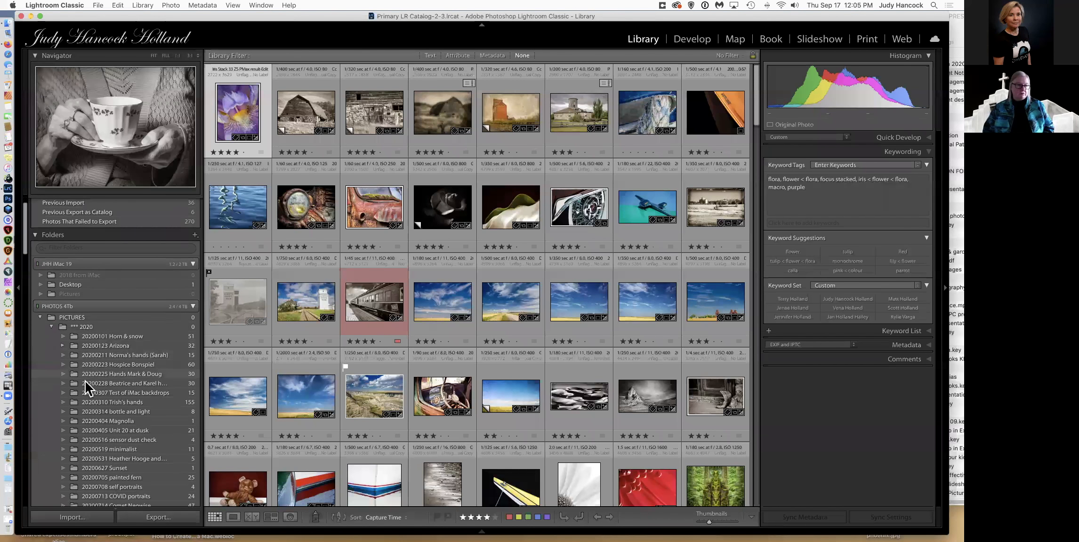
{"action": "scroll", "coordinate": [80, 353], "scroll_direction": "down", "scroll_amount": 3}
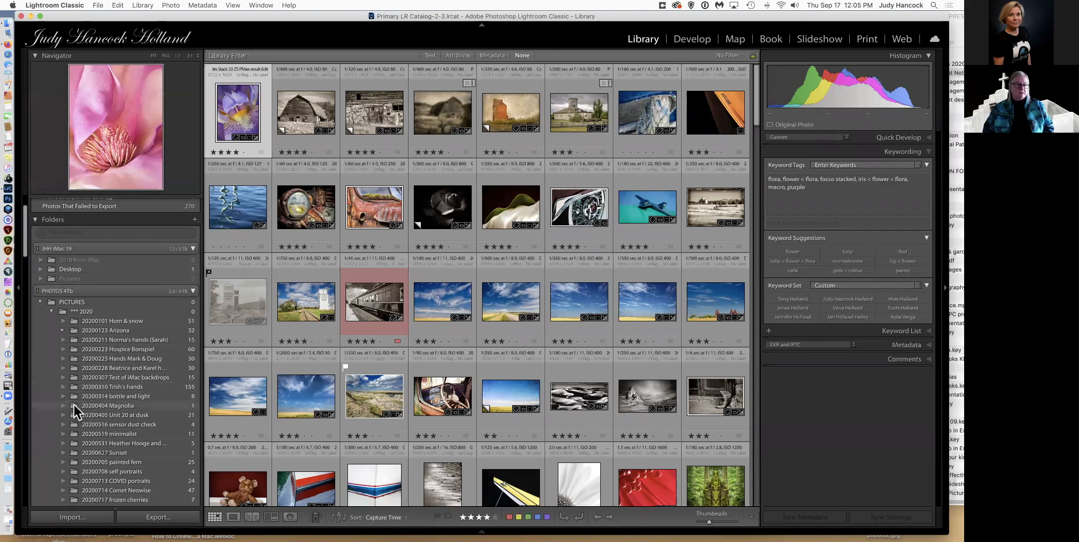
{"action": "left_click_drag", "start_coordinate": [78, 405], "coordinate": [79, 284]}
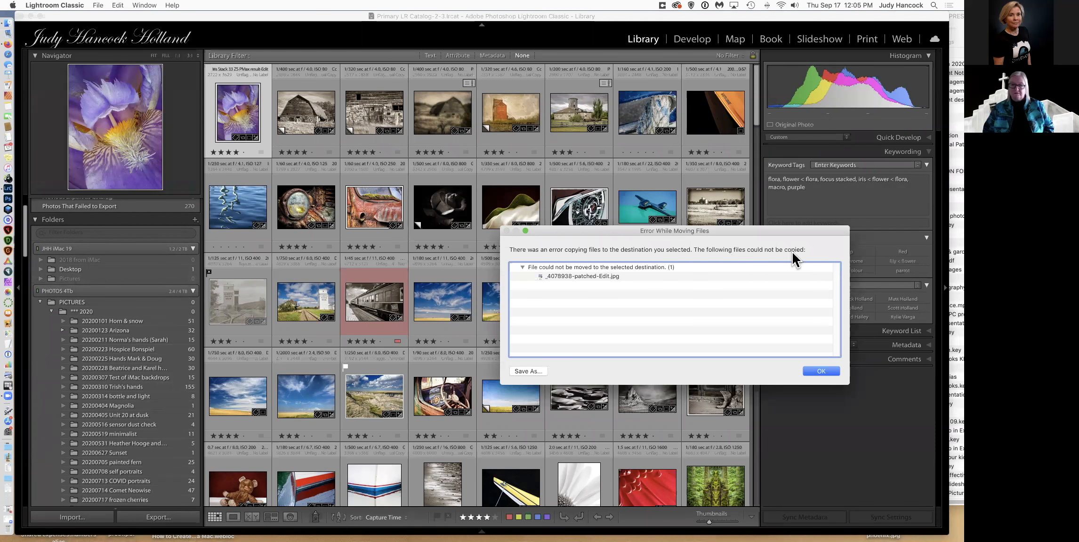
{"action": "left_click", "coordinate": [821, 372]}
Step: Move the 20200531 folder from the 2020 folders to the Pictures folder on the JHH iMac 19 drive
{"action": "scroll", "coordinate": [135, 404], "scroll_direction": "down", "scroll_amount": 3}
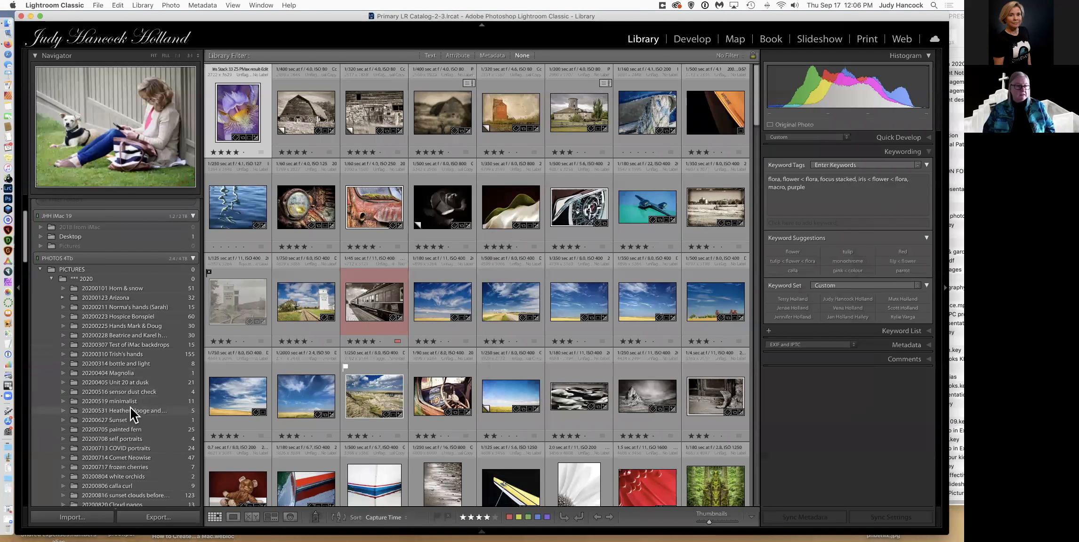
{"action": "left_click", "coordinate": [150, 411]}
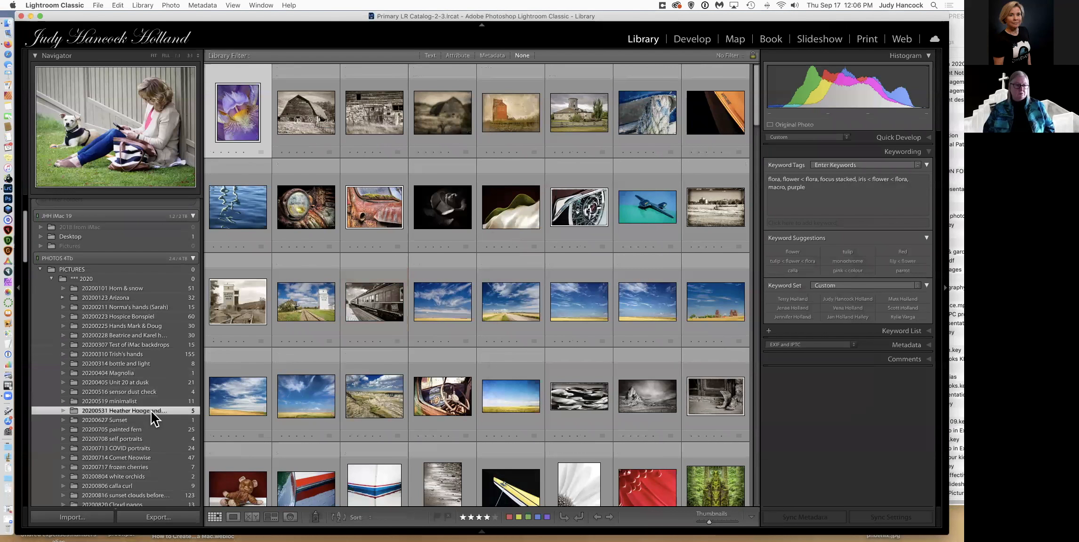
{"action": "left_click_drag", "start_coordinate": [148, 412], "coordinate": [84, 247]}
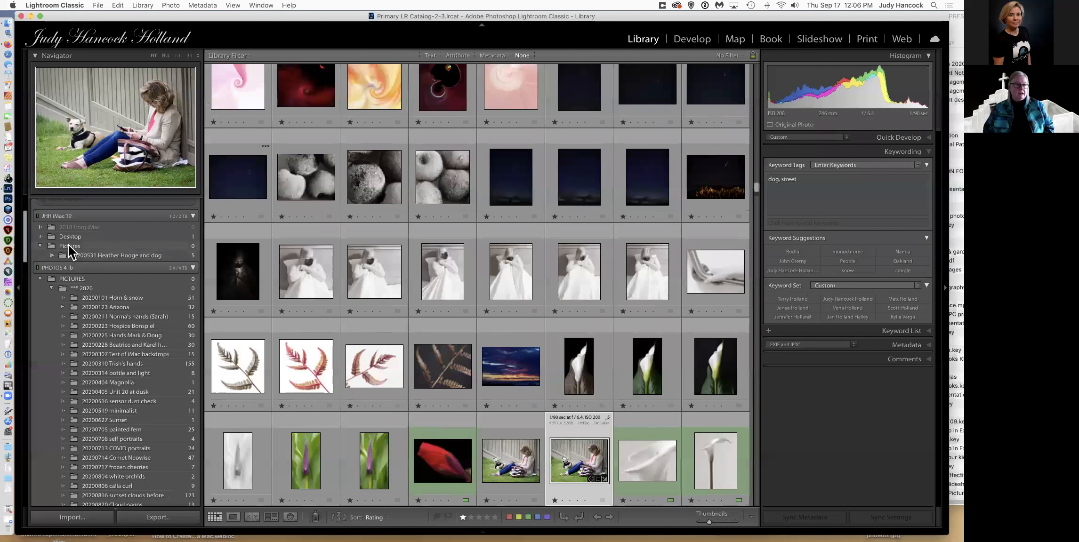
Step: Open the moved 20200531 folder and move it back into the 2020 folder on the PHOTOS 4Tb drive
{"action": "left_click", "coordinate": [67, 255]}
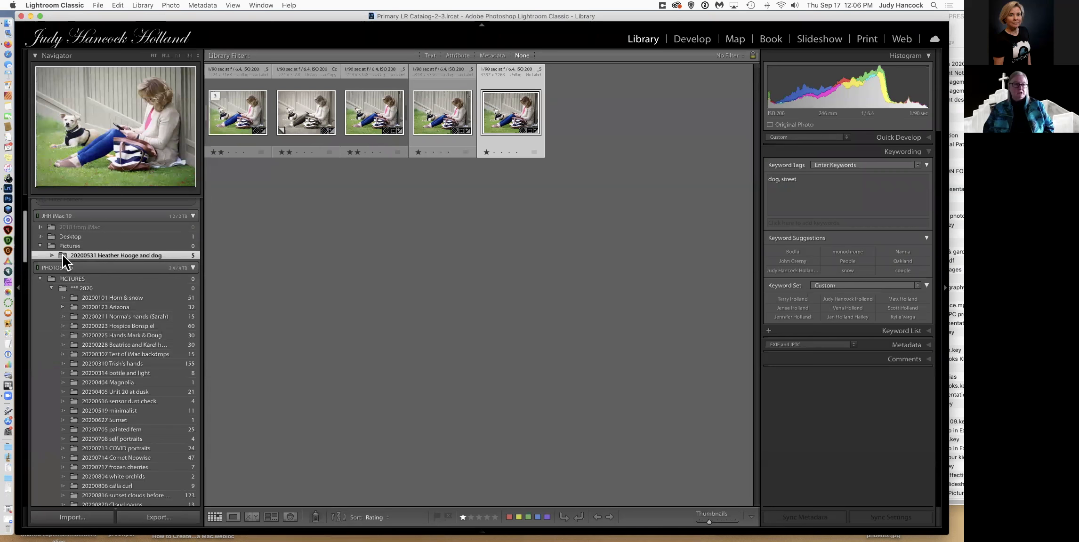
{"action": "left_click_drag", "start_coordinate": [63, 255], "coordinate": [89, 292]}
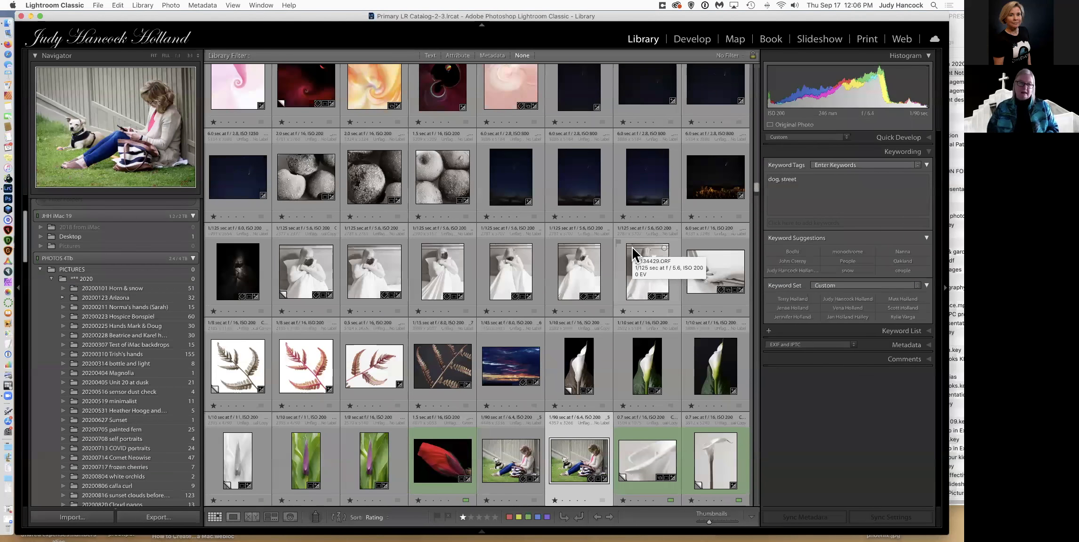
Step: Open the 20200917 SheClicks demo folder within the 2020 folders
{"action": "mouse_move", "coordinate": [112, 417]}
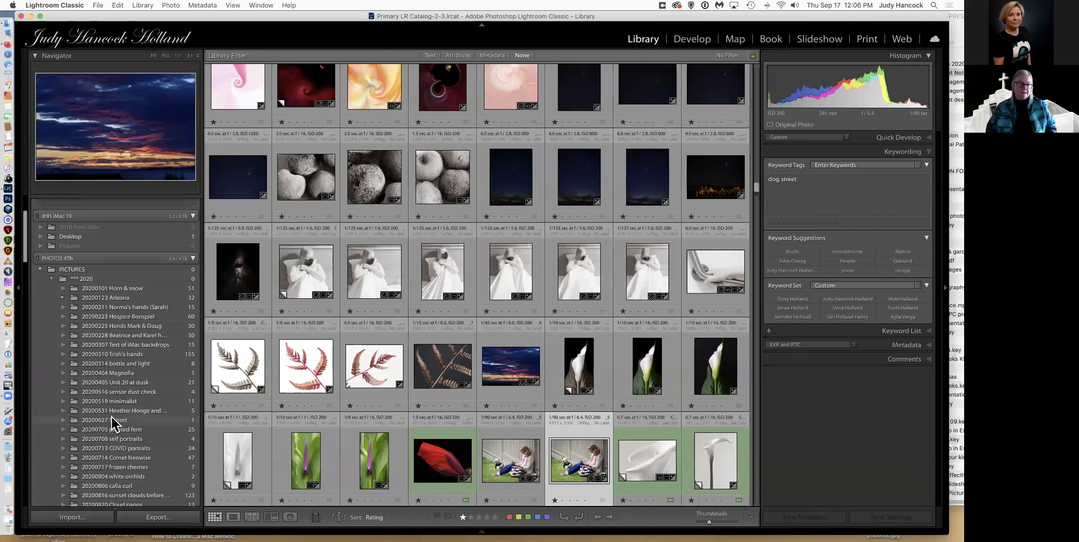
{"action": "scroll", "coordinate": [111, 417], "scroll_direction": "down", "scroll_amount": 5}
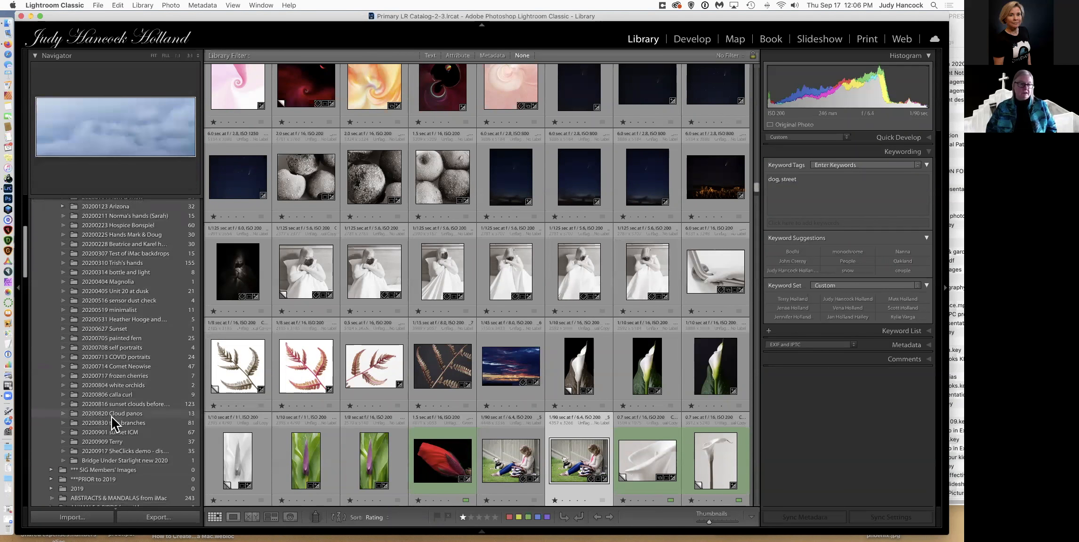
{"action": "left_click", "coordinate": [123, 451]}
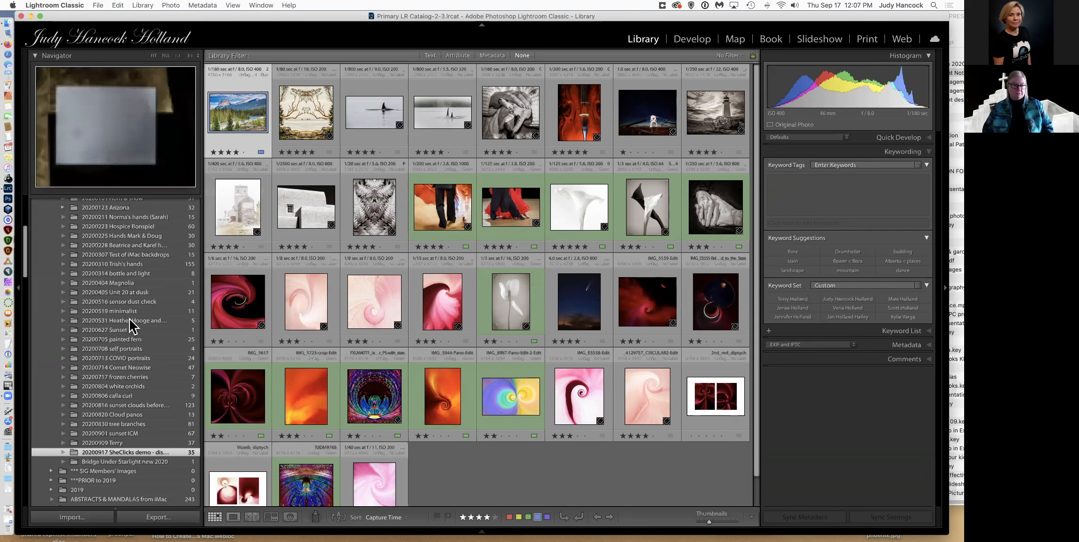
Step: Open the dark red spiral photo in the third row full size, zoom in, and return to the grid
{"action": "left_click", "coordinate": [236, 289]}
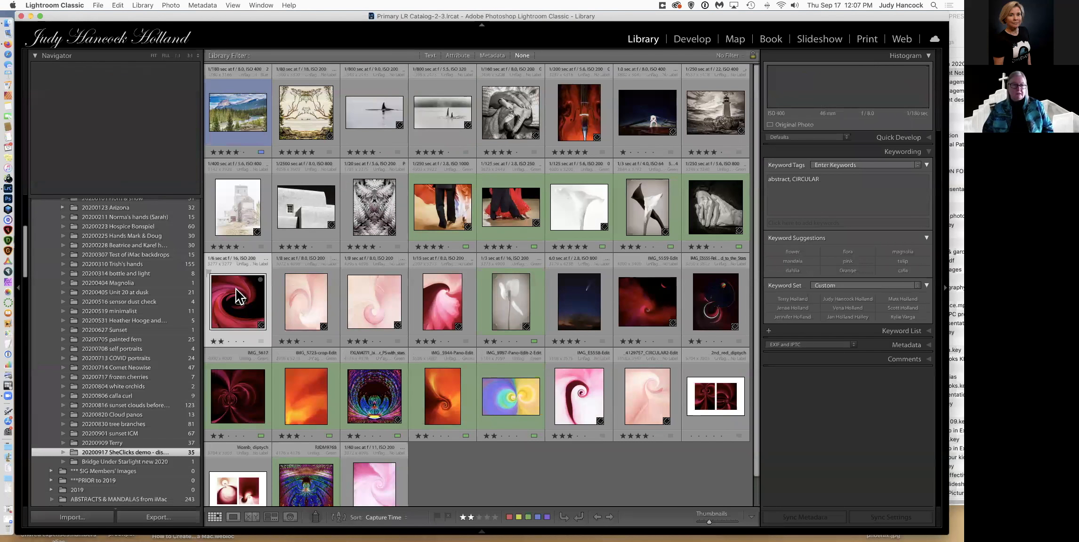
{"action": "double_click", "coordinate": [242, 300]}
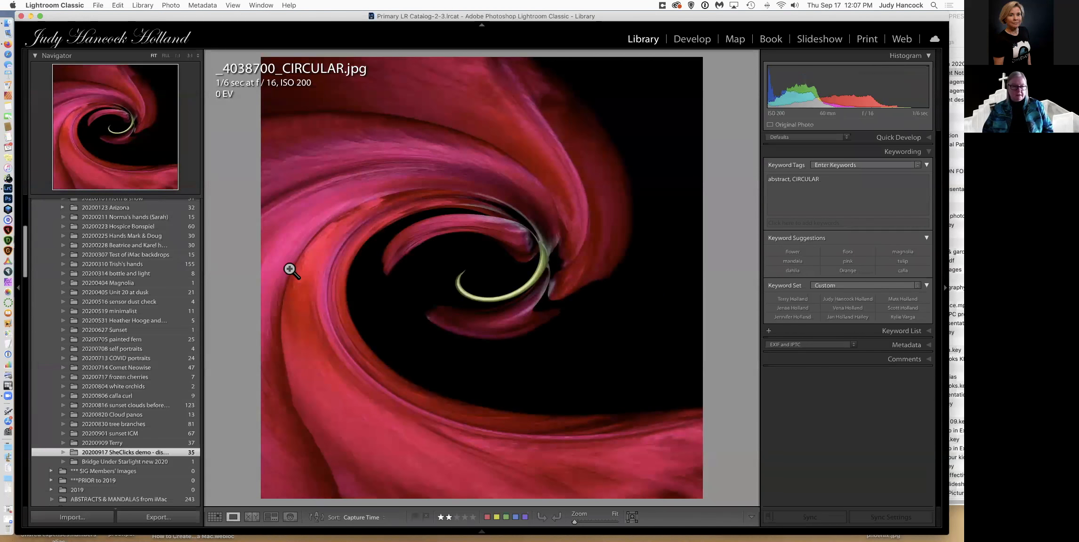
{"action": "double_click", "coordinate": [317, 244]}
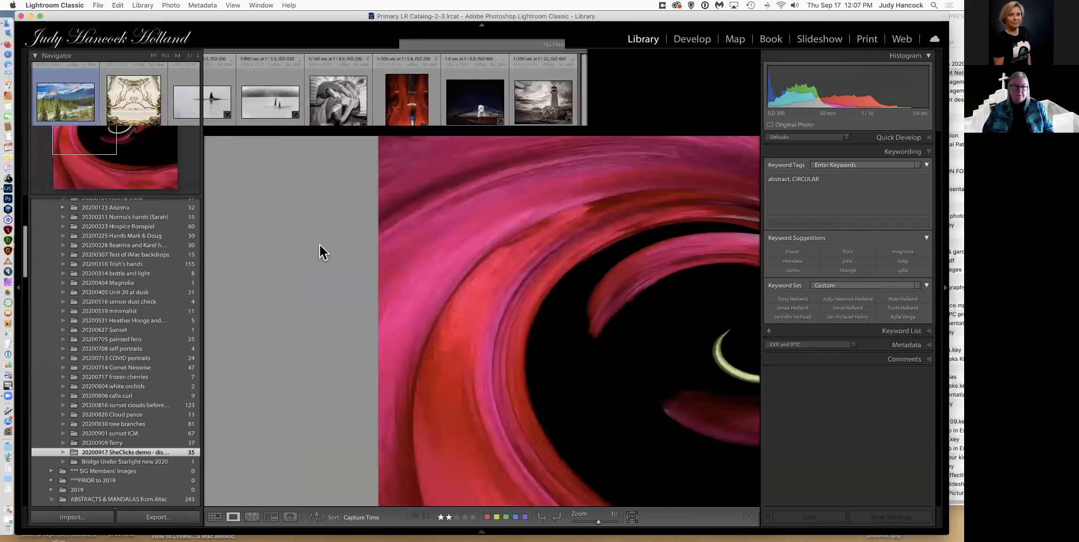
{"action": "right_click", "coordinate": [228, 305]}
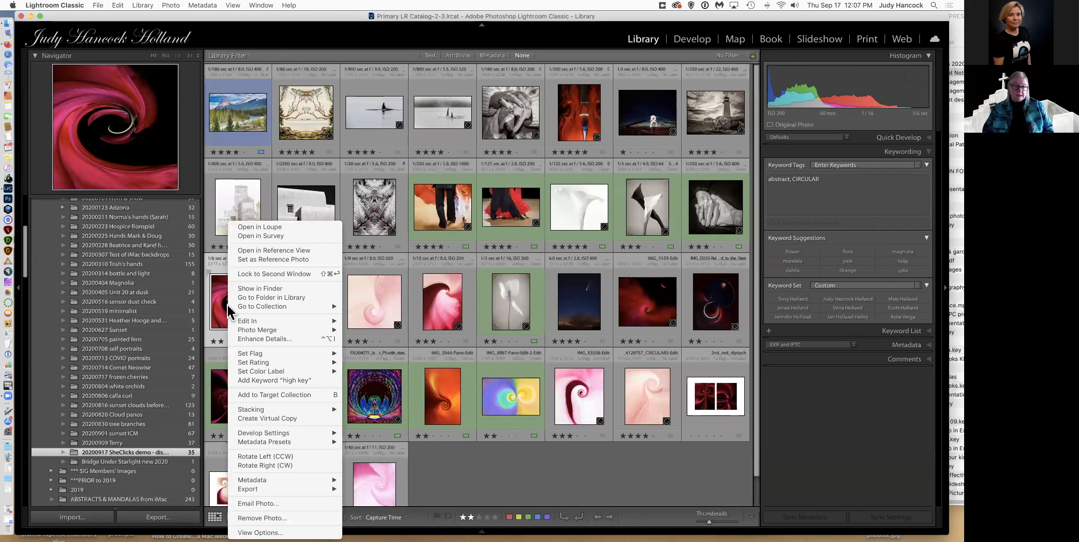
{"action": "mouse_move", "coordinate": [229, 304]}
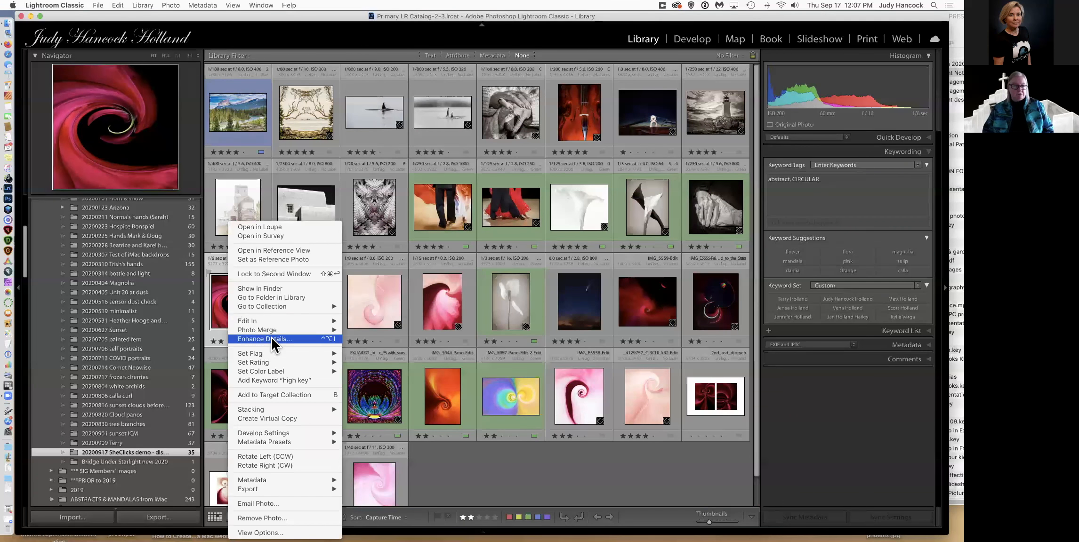
{"action": "mouse_move", "coordinate": [288, 410]}
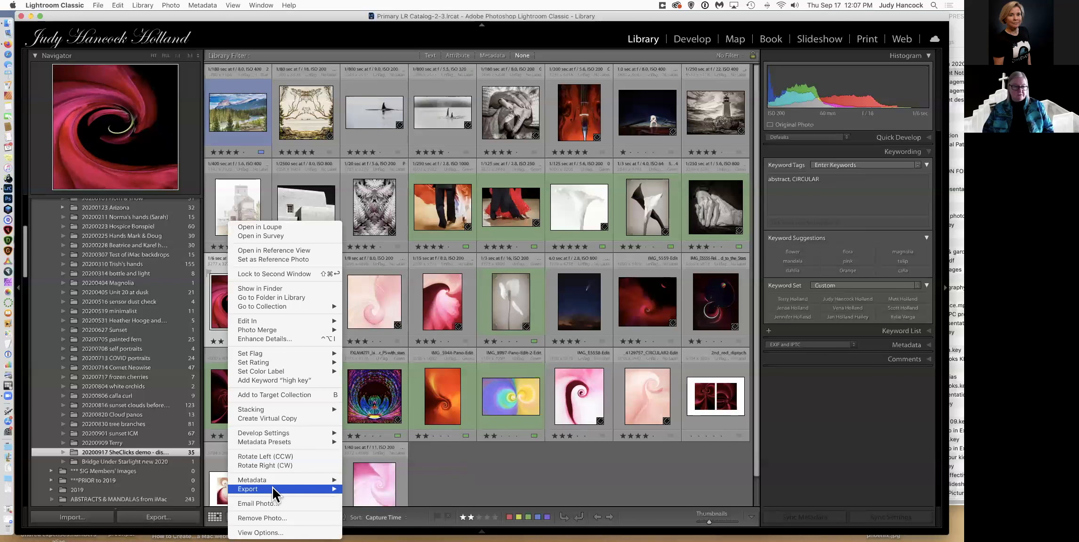
{"action": "mouse_move", "coordinate": [271, 491]}
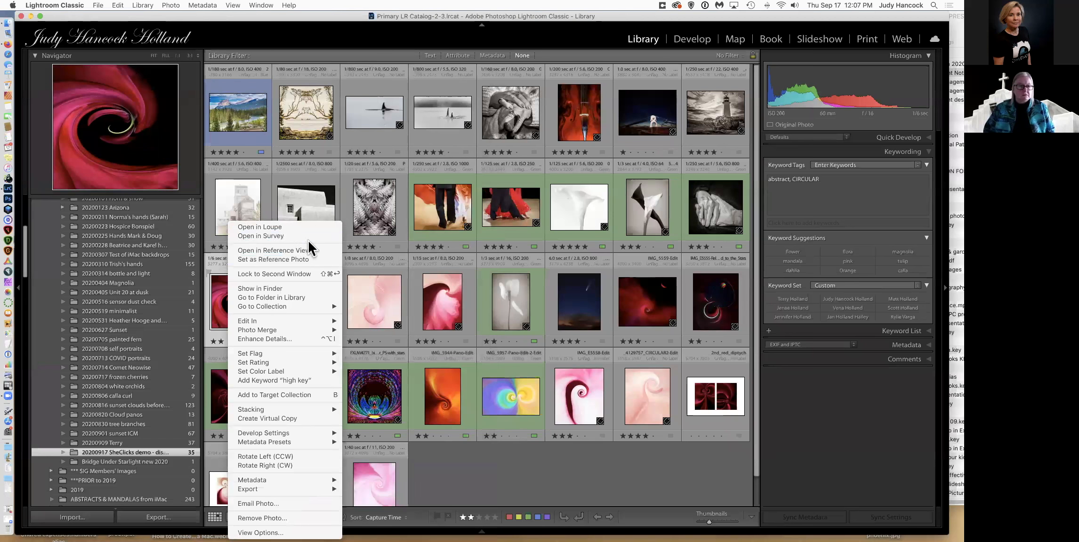
{"action": "mouse_move", "coordinate": [298, 307]}
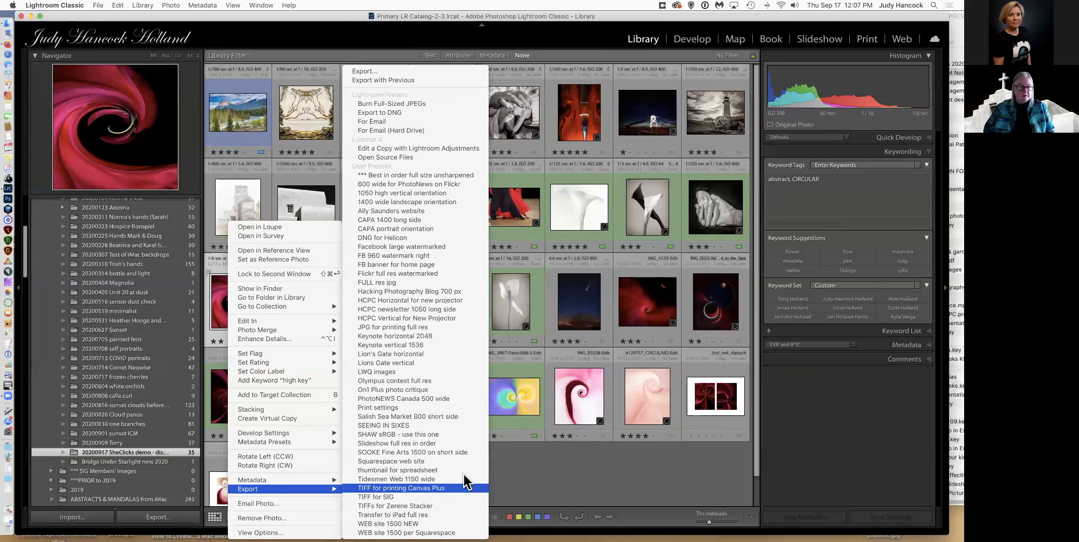
{"action": "left_click", "coordinate": [555, 473]}
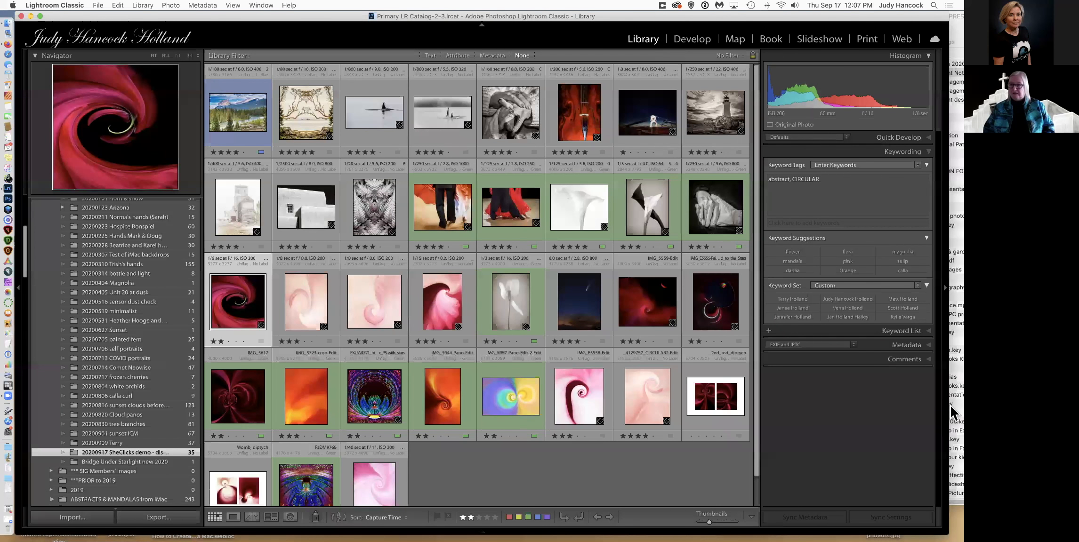
Step: Display the dark red spiral photo's metadata and open its file name for editing
{"action": "left_click", "coordinate": [930, 345]}
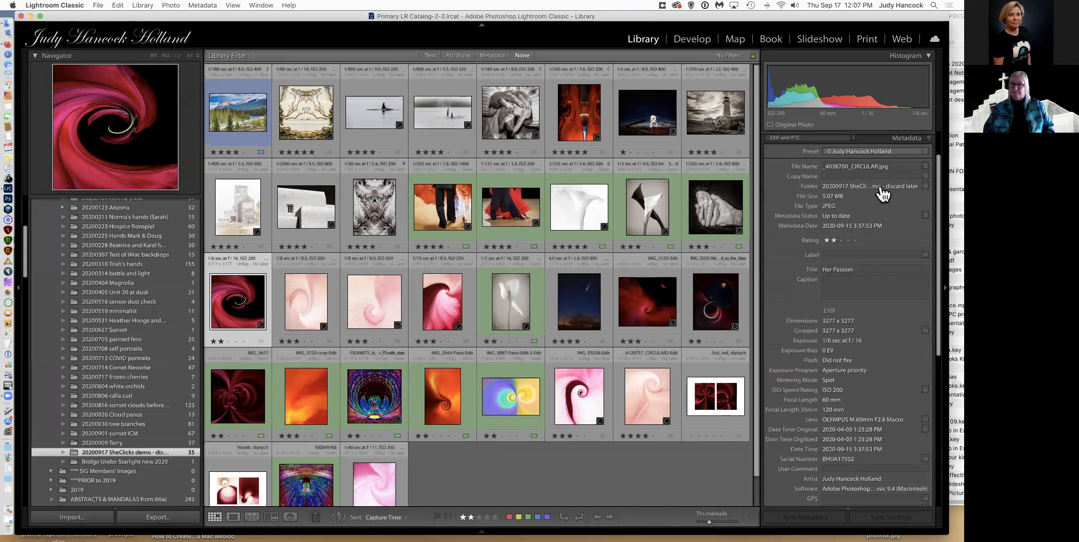
{"action": "left_click", "coordinate": [892, 166]}
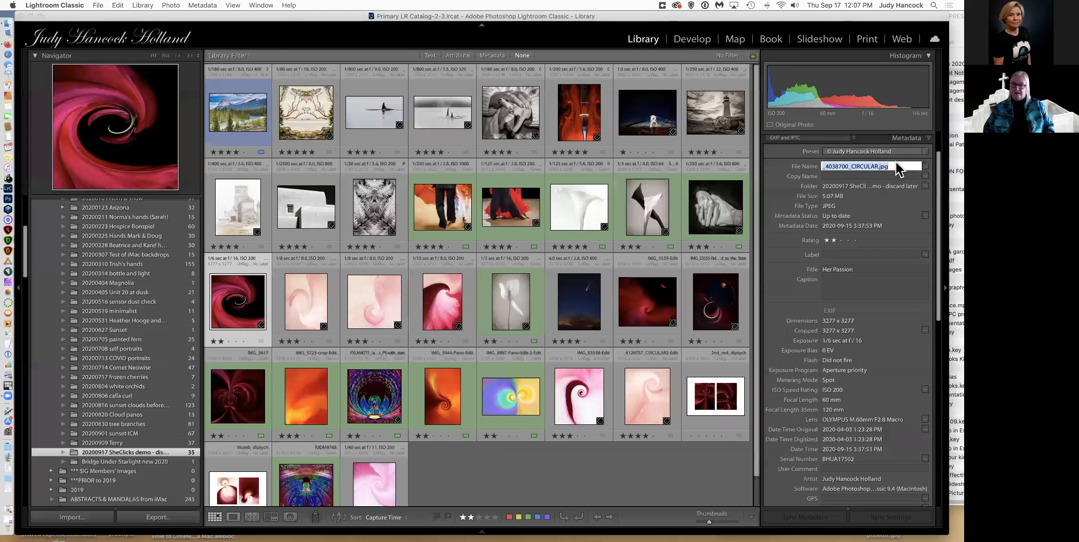
{"action": "left_click", "coordinate": [630, 484]}
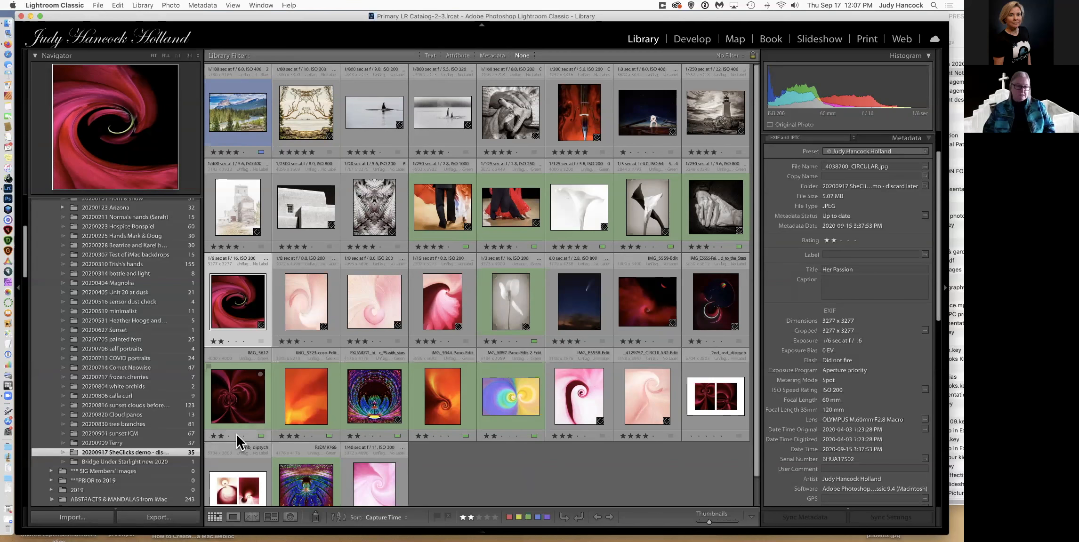
Step: Rename the 20200917 SheClicks demo folder as "20200917 SheClicks demo - discard tomorrow"
{"action": "right_click", "coordinate": [76, 454]}
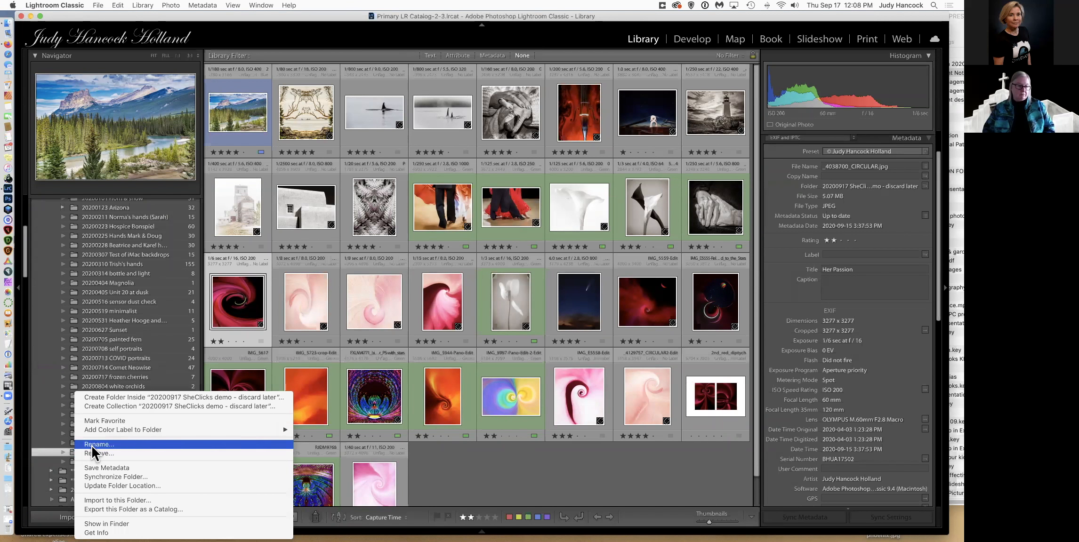
{"action": "left_click", "coordinate": [91, 444]}
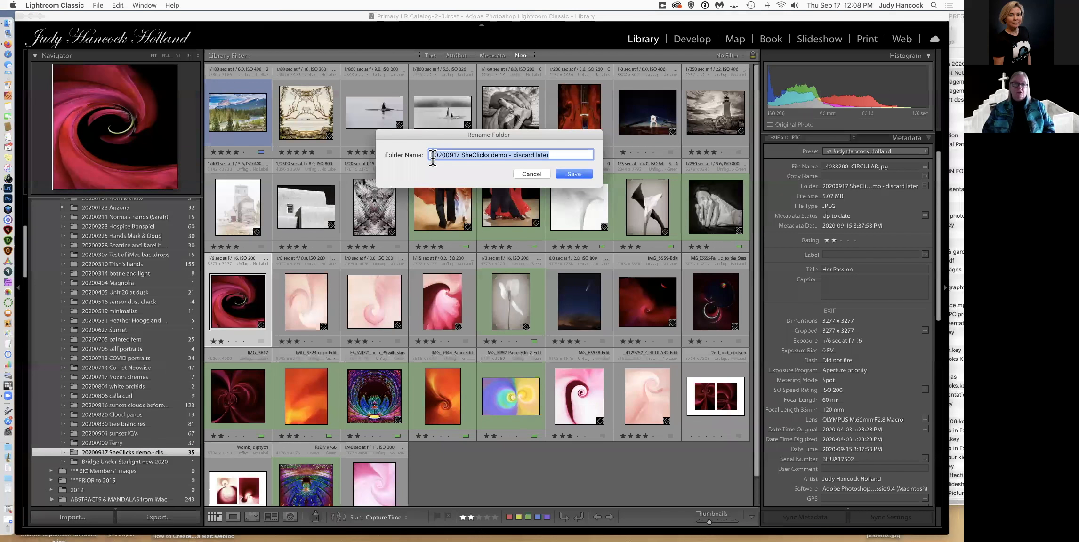
{"action": "left_click", "coordinate": [551, 155]}
{"action": "key", "text": "BackSpace"}
{"action": "key", "text": "BackSpace"}
{"action": "key", "text": "BackSpace"}
{"action": "key", "text": "BackSpace"}
{"action": "key", "text": "BackSpace"}
{"action": "type", "text": "tomorrow"}
{"action": "left_click", "coordinate": [576, 174]}
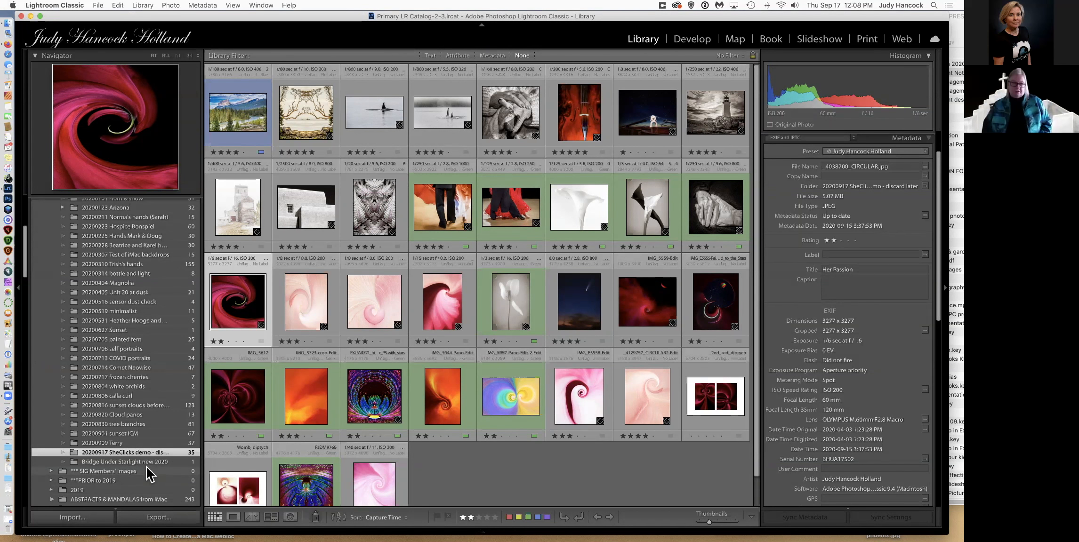
Step: Expand the 20200123 Arizona folder, open its subfolder of hand portraits, and clear the photo selection
{"action": "scroll", "coordinate": [130, 394], "scroll_direction": "up", "scroll_amount": 5}
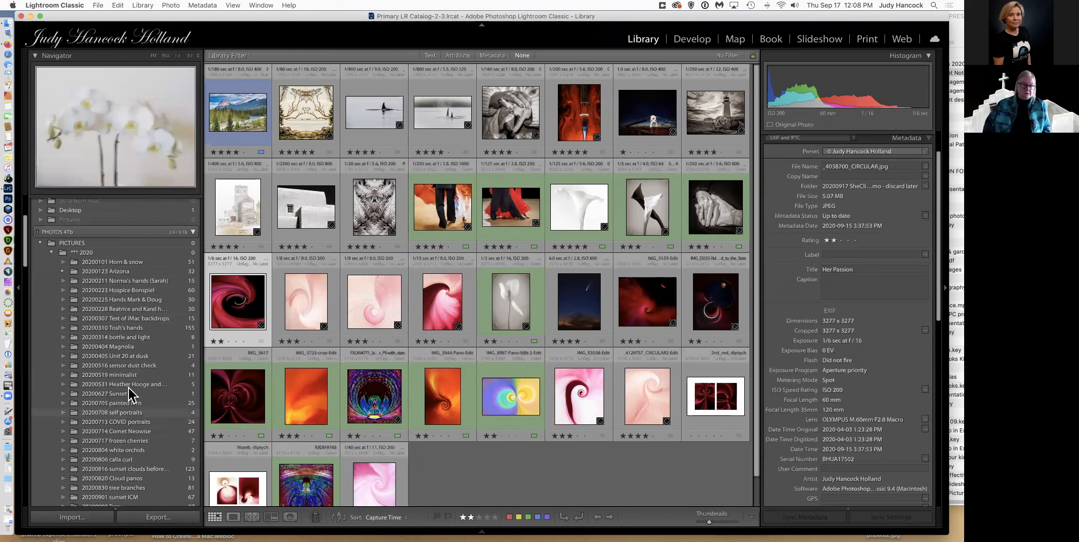
{"action": "scroll", "coordinate": [131, 372], "scroll_direction": "up", "scroll_amount": 1}
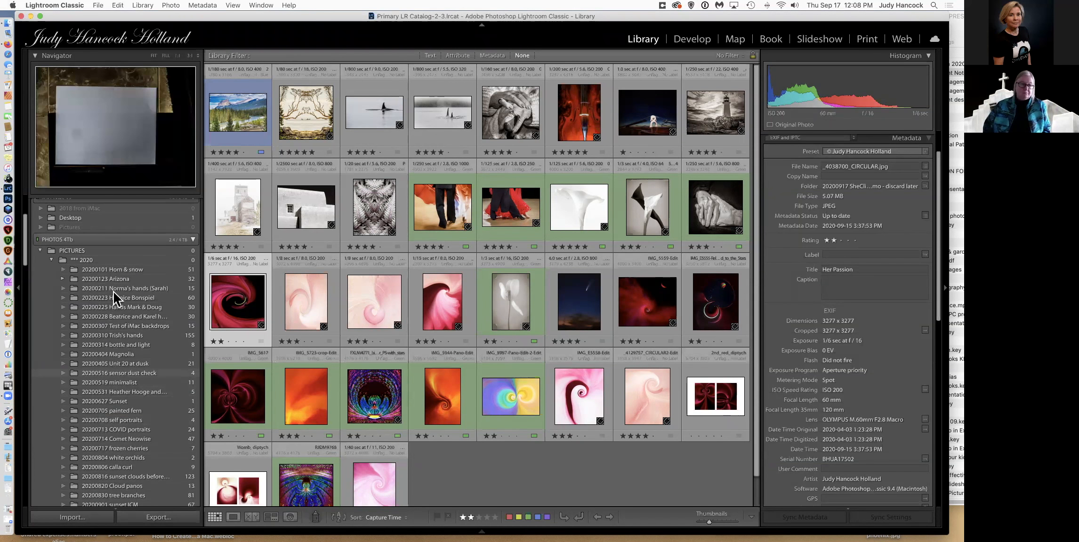
{"action": "left_click", "coordinate": [62, 278]}
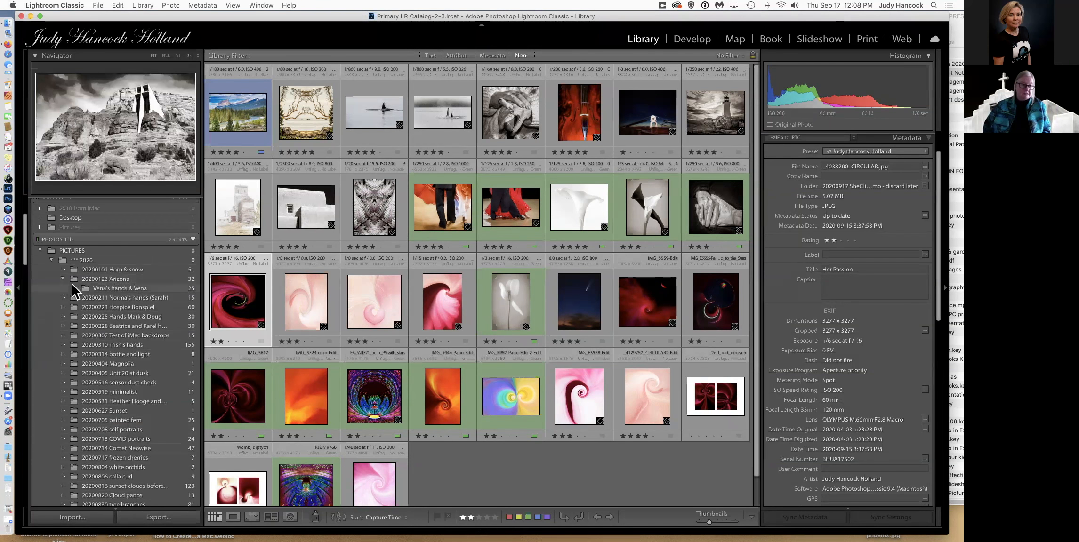
{"action": "left_click", "coordinate": [82, 288]}
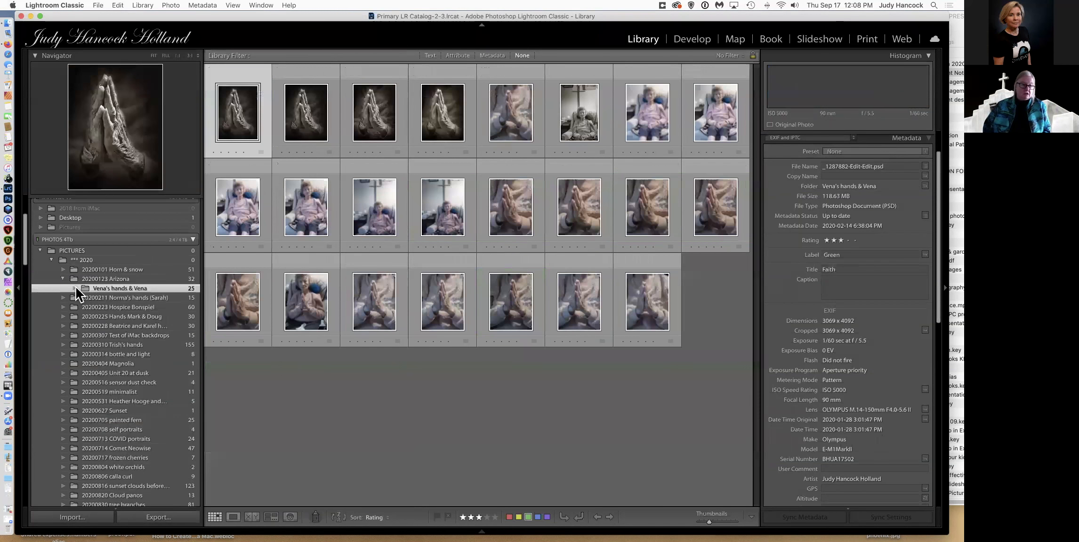
{"action": "left_click", "coordinate": [336, 396]}
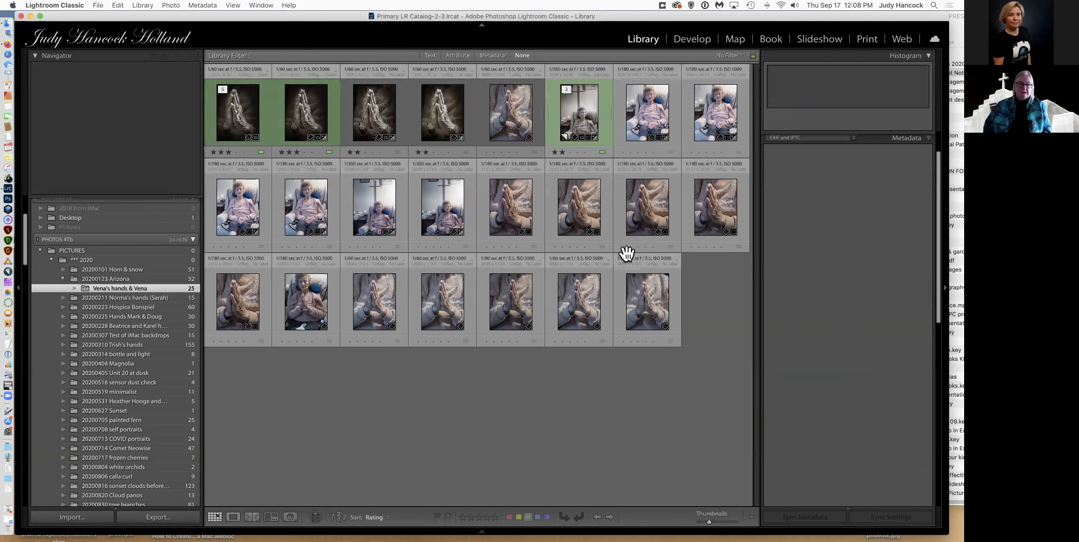
Step: Flag the third photo in the last row as rejected, remove the flag, and reject it again
{"action": "left_click", "coordinate": [380, 316]}
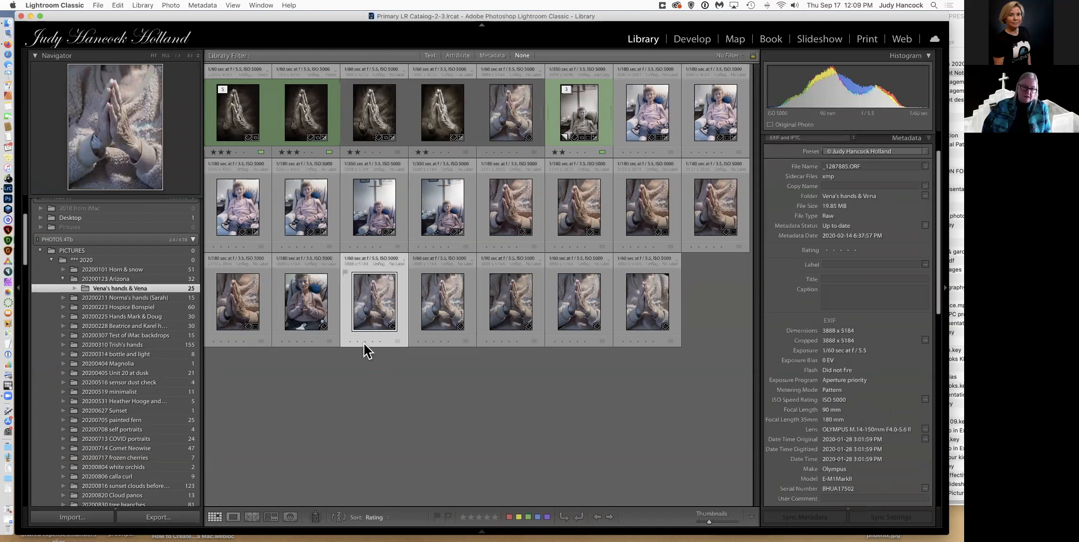
{"action": "key", "text": "x"}
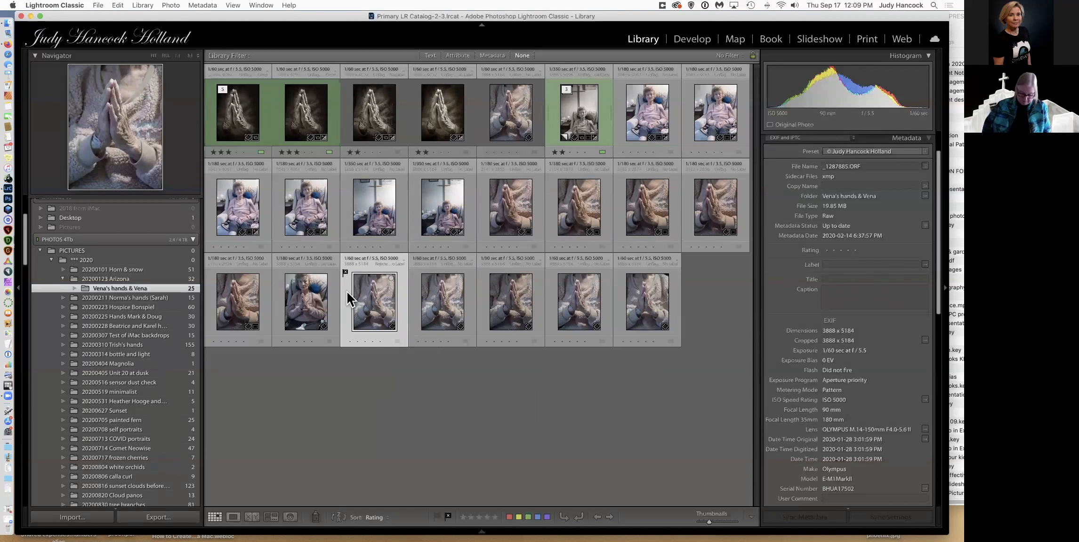
{"action": "left_click", "coordinate": [346, 274]}
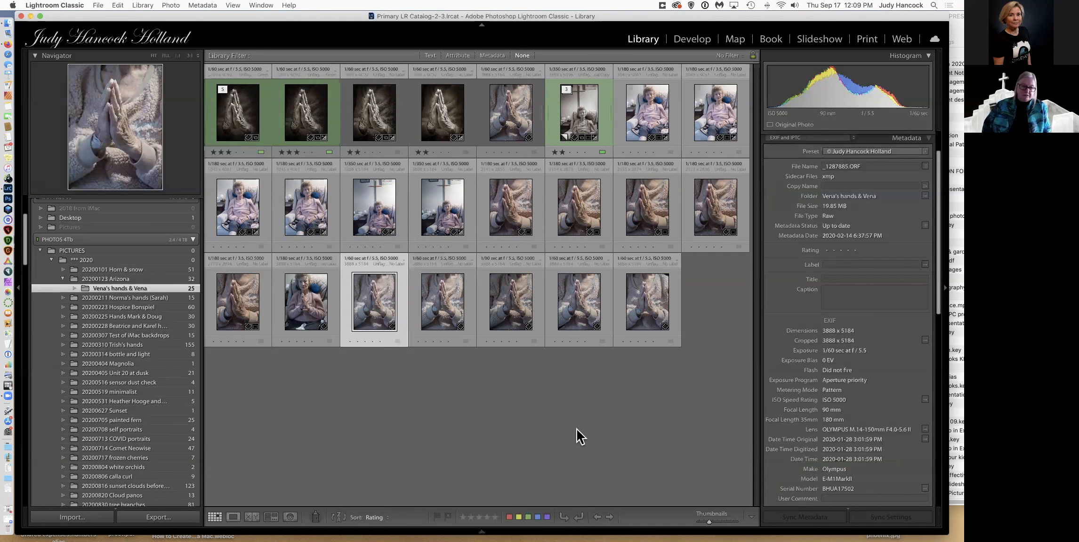
{"action": "key", "text": "x"}
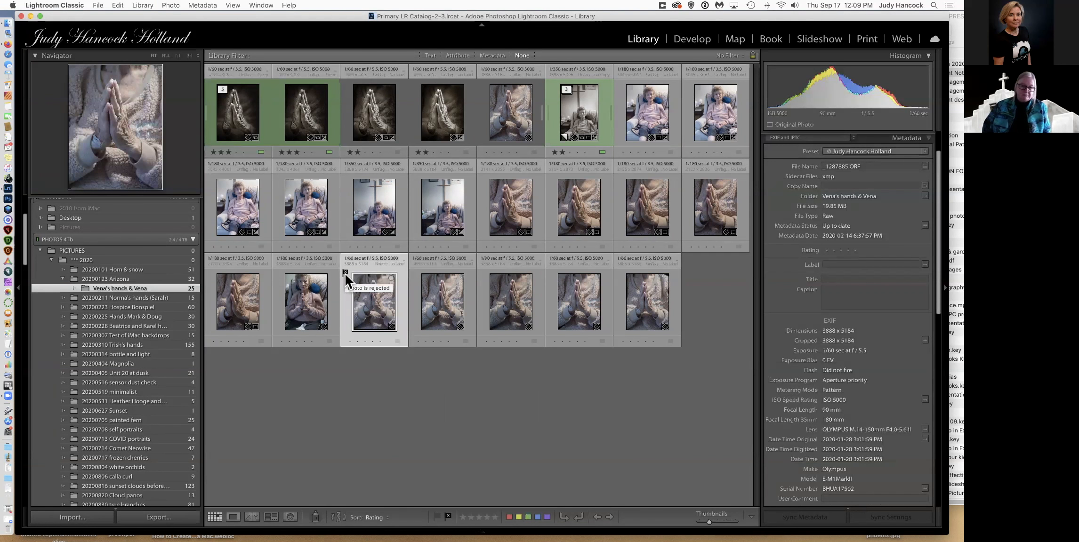
Step: Flag the last four photos in the folder as rejected and start deleting all rejected photos
{"action": "left_click", "coordinate": [428, 295]}
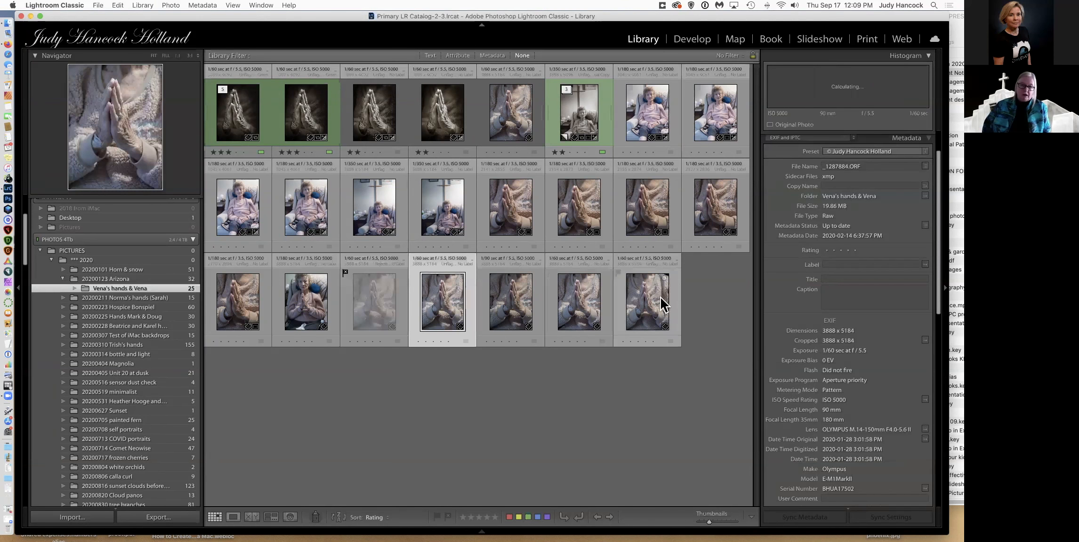
{"action": "left_click", "coordinate": [648, 308], "text": "shift"}
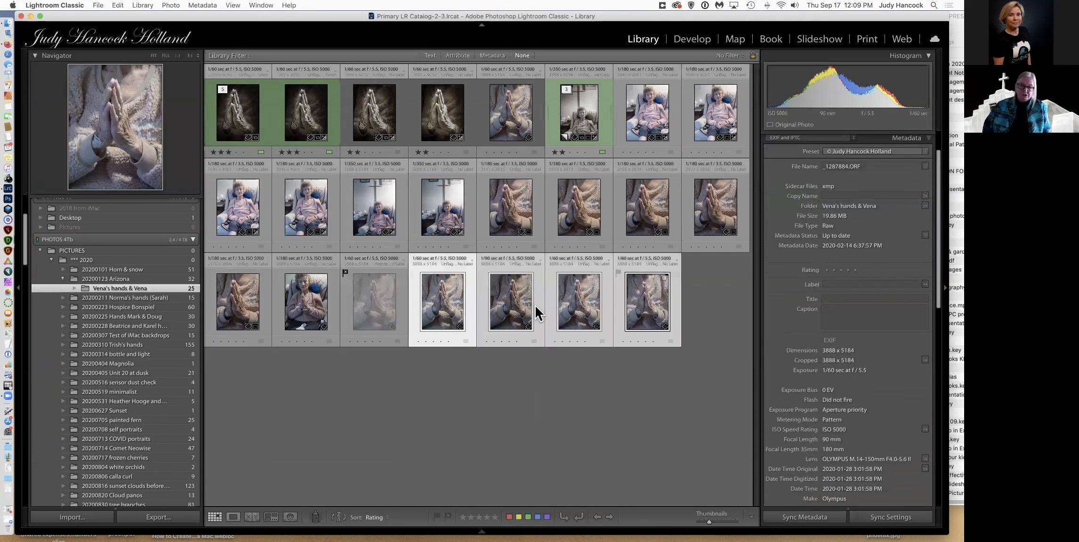
{"action": "key", "text": "x"}
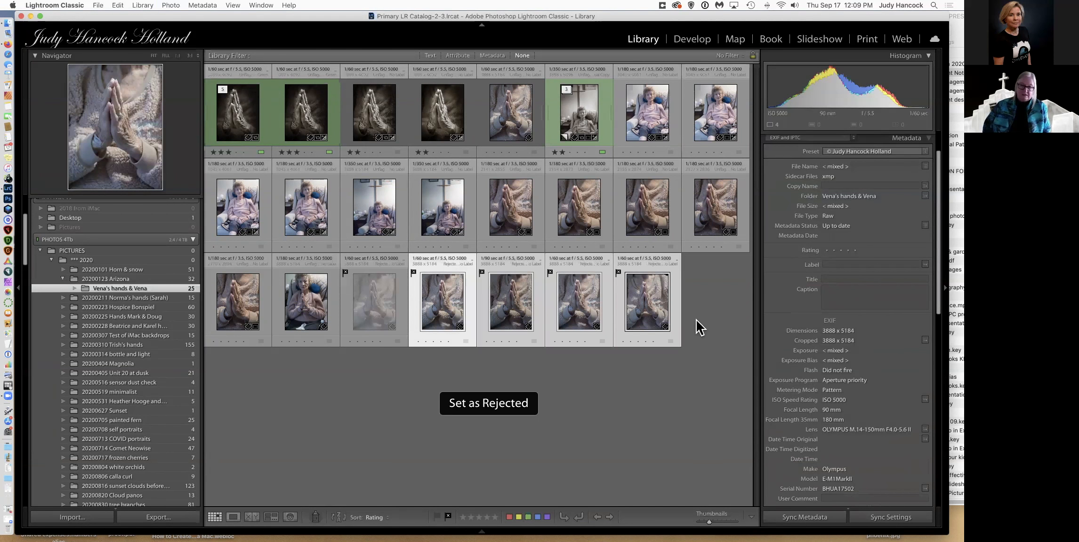
{"action": "key", "text": "super+BackSpace"}
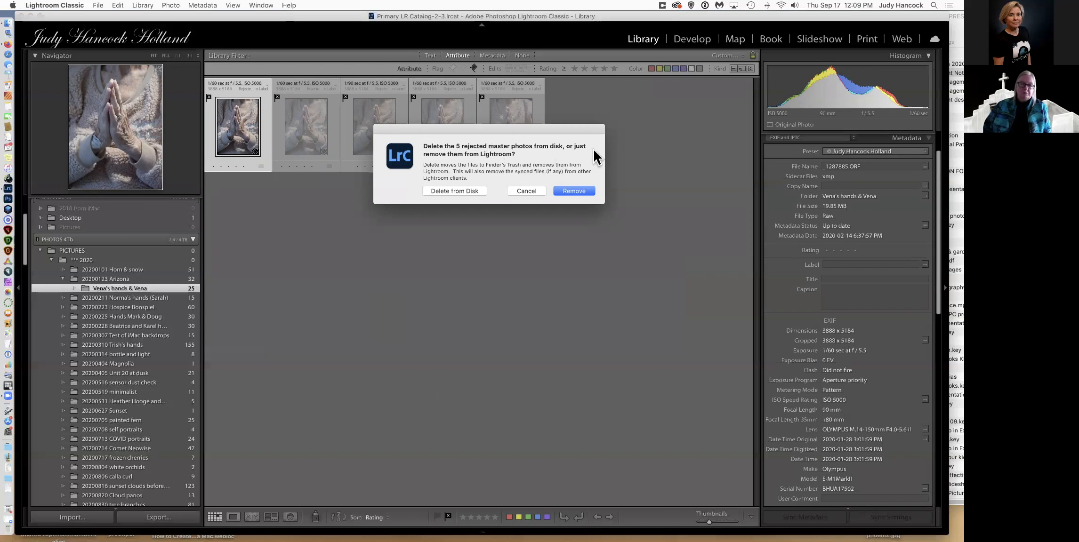
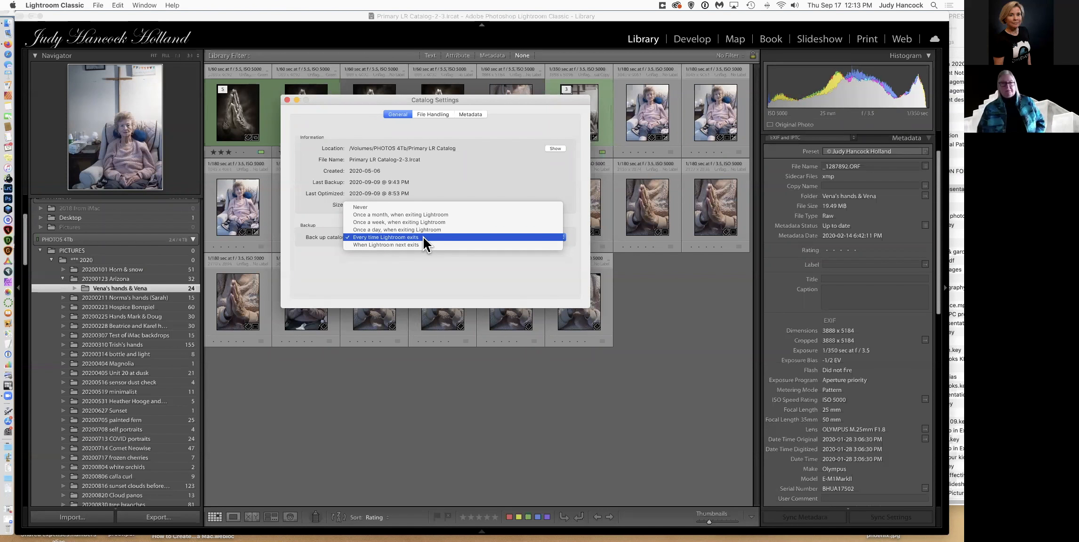
Step: Set the catalog backup to Every time Lightroom exits and close the catalog settings
{"action": "left_click", "coordinate": [424, 236]}
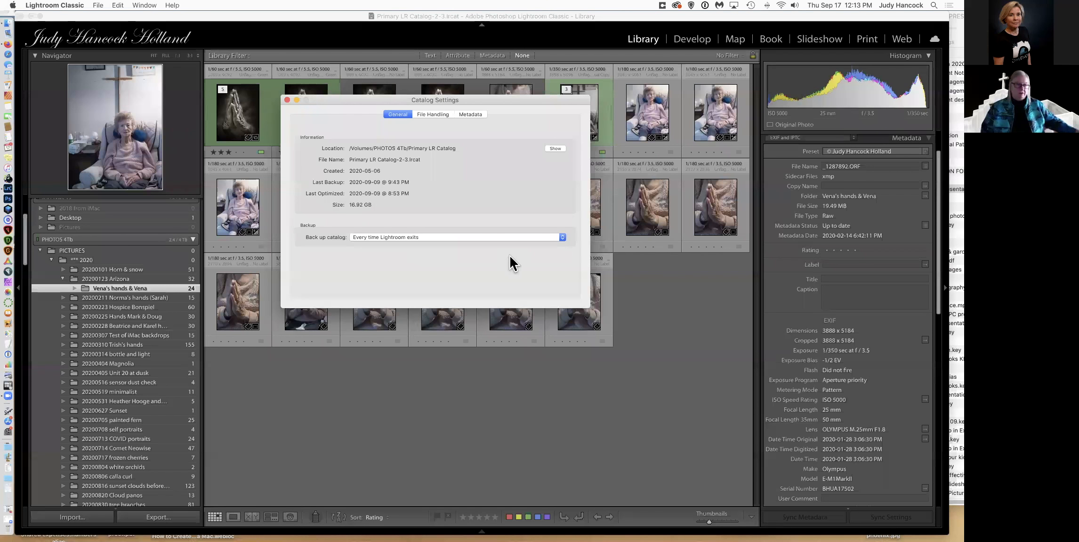
{"action": "left_click", "coordinate": [287, 100]}
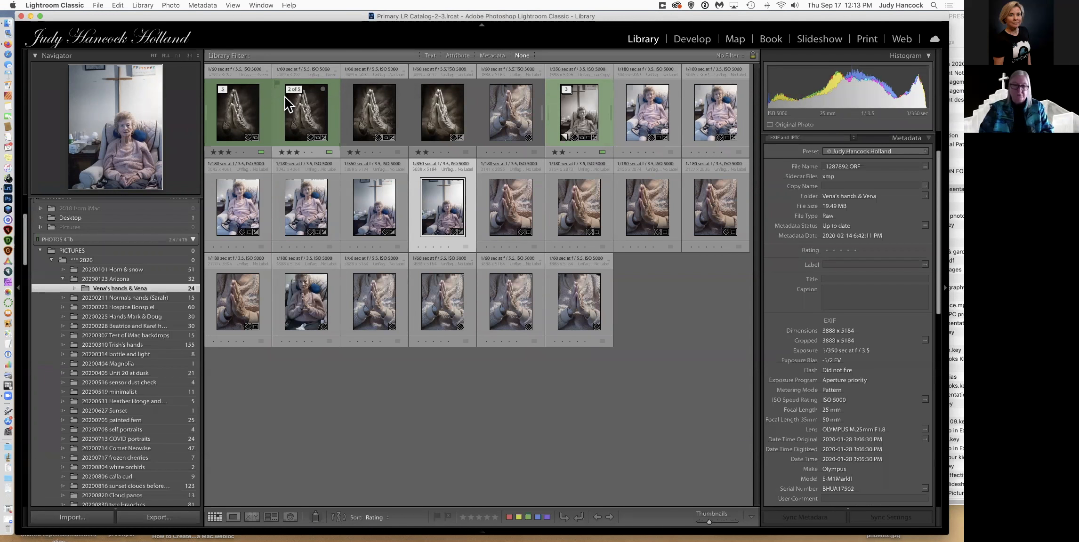
Step: Minimise the Lightroom Classic window, switch to Finder, and open a search window for This Mac
{"action": "left_click", "coordinate": [30, 16]}
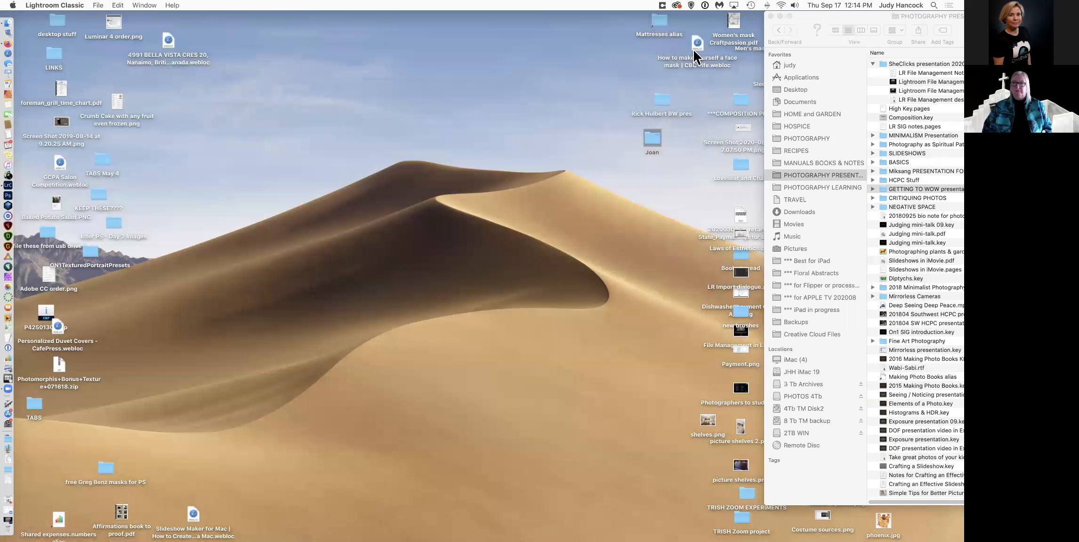
{"action": "left_click", "coordinate": [352, 191]}
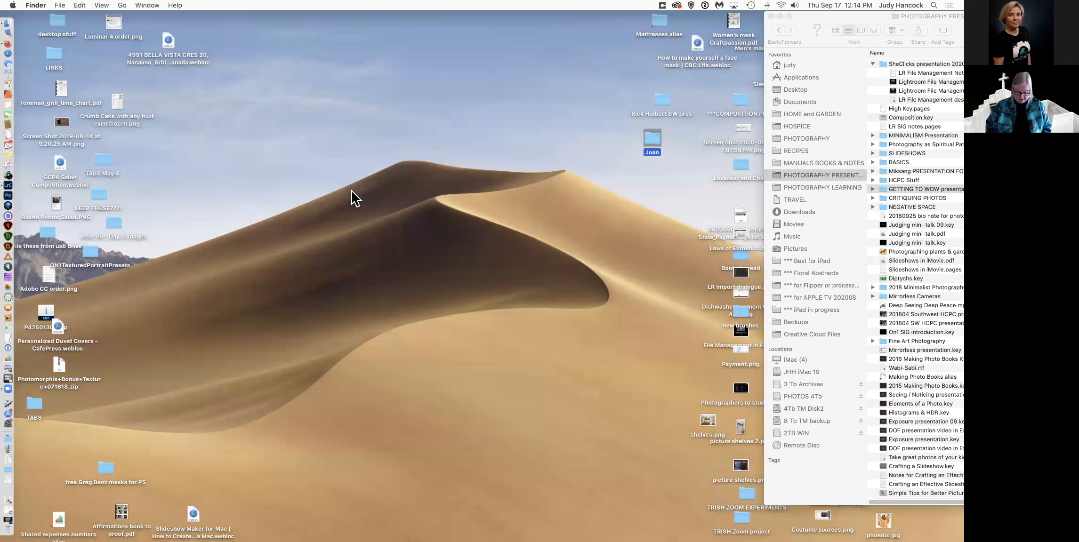
{"action": "key", "text": "super+f"}
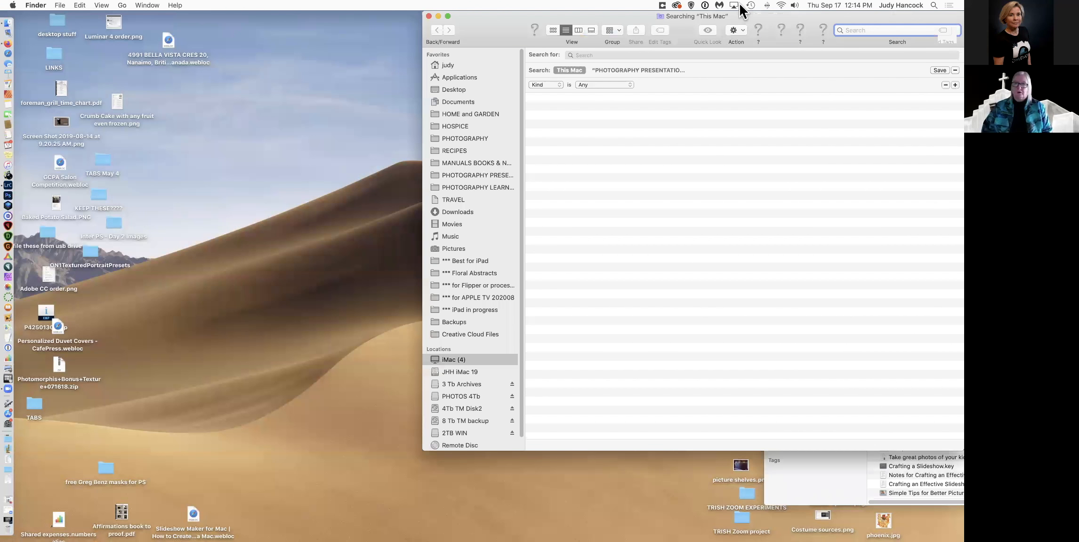
{"action": "left_click", "coordinate": [744, 7]}
{"action": "left_click", "coordinate": [732, 15]}
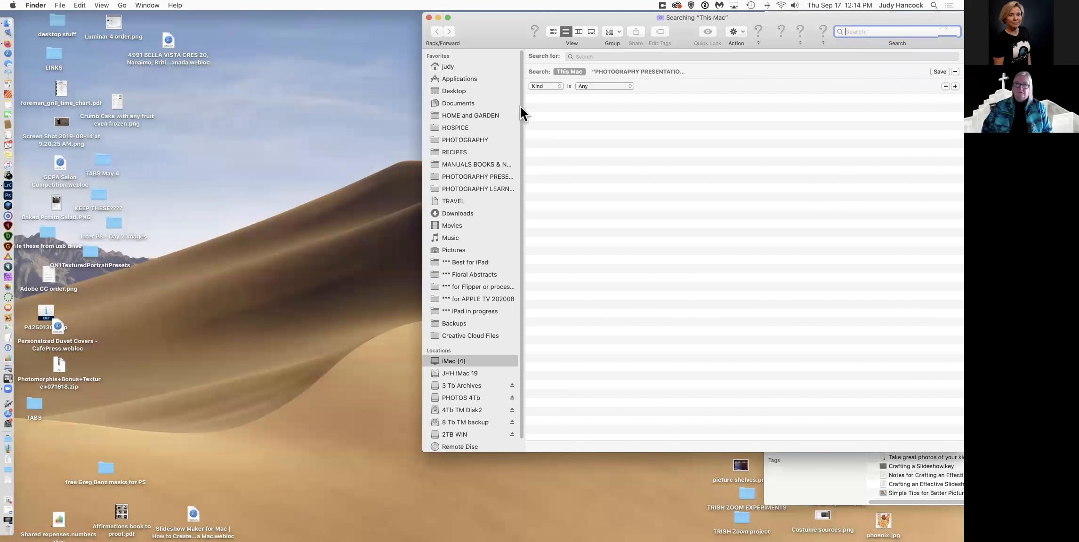
Step: Try to search This Mac for files whose name matches .lrcat
{"action": "left_click_drag", "start_coordinate": [519, 104], "coordinate": [451, 76]}
{"action": "type", "text": "."}
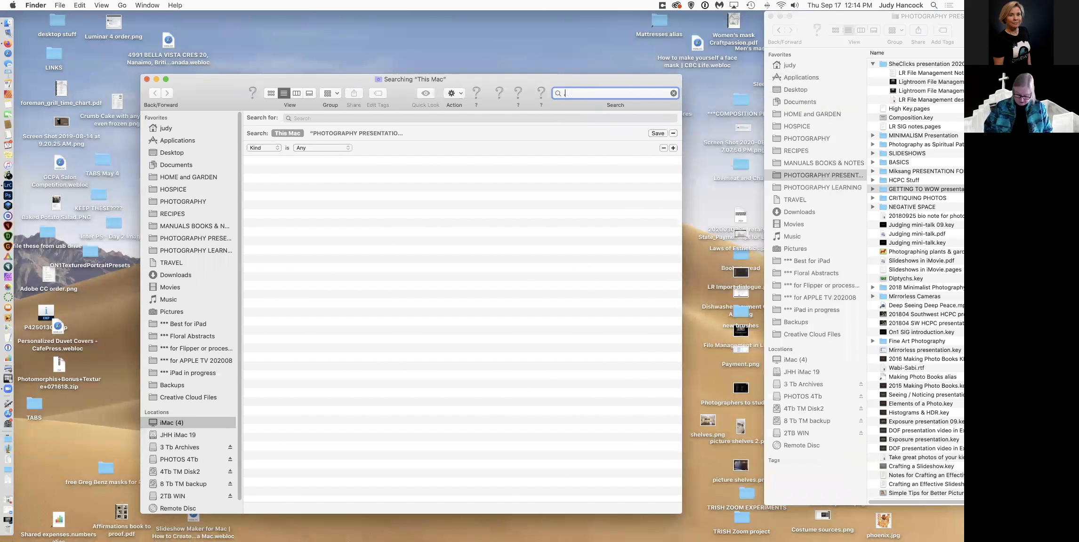
{"action": "type", "text": "lrcat"}
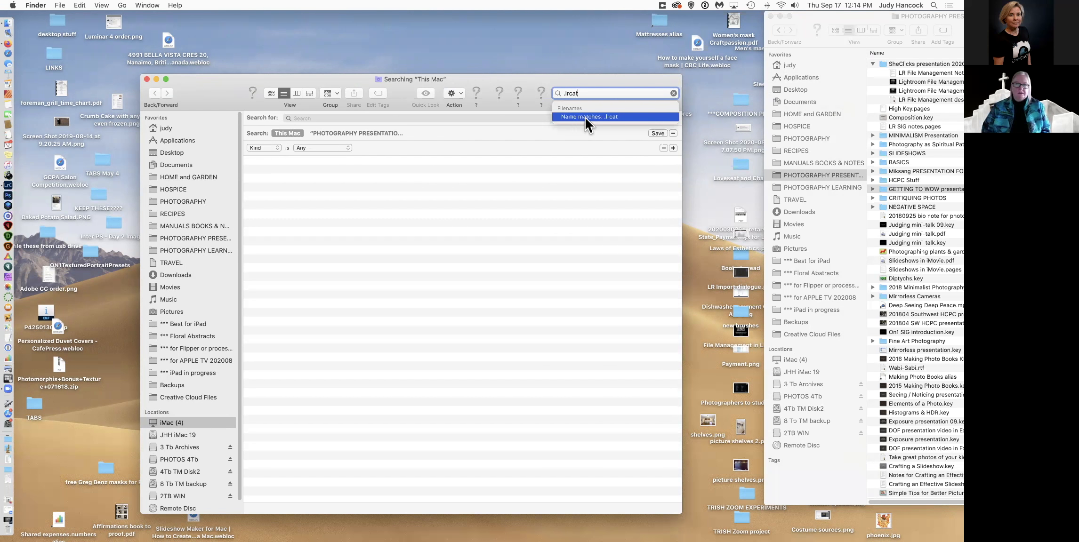
{"action": "left_click", "coordinate": [599, 116]}
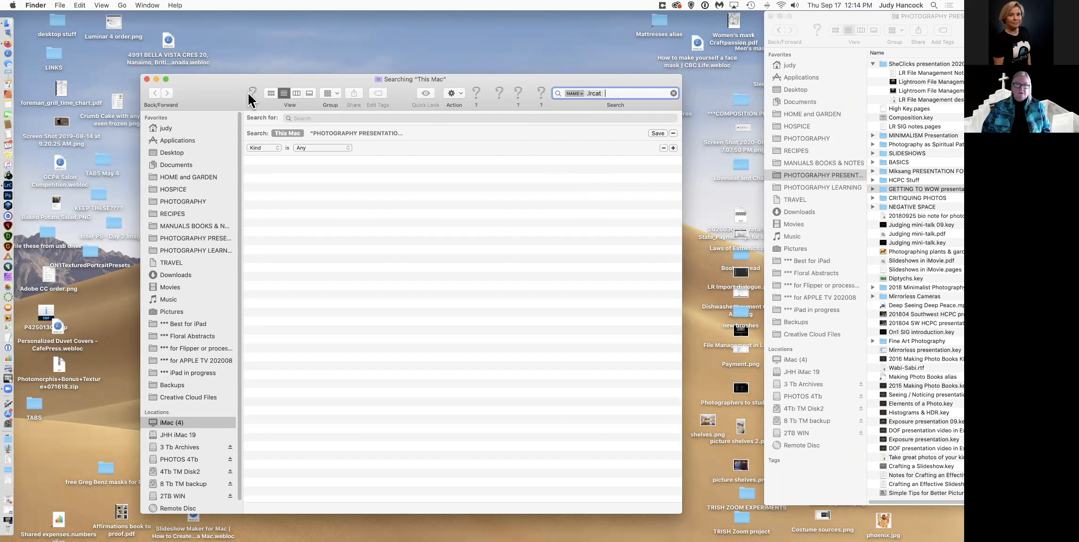
{"action": "left_click_drag", "start_coordinate": [226, 88], "coordinate": [218, 61]}
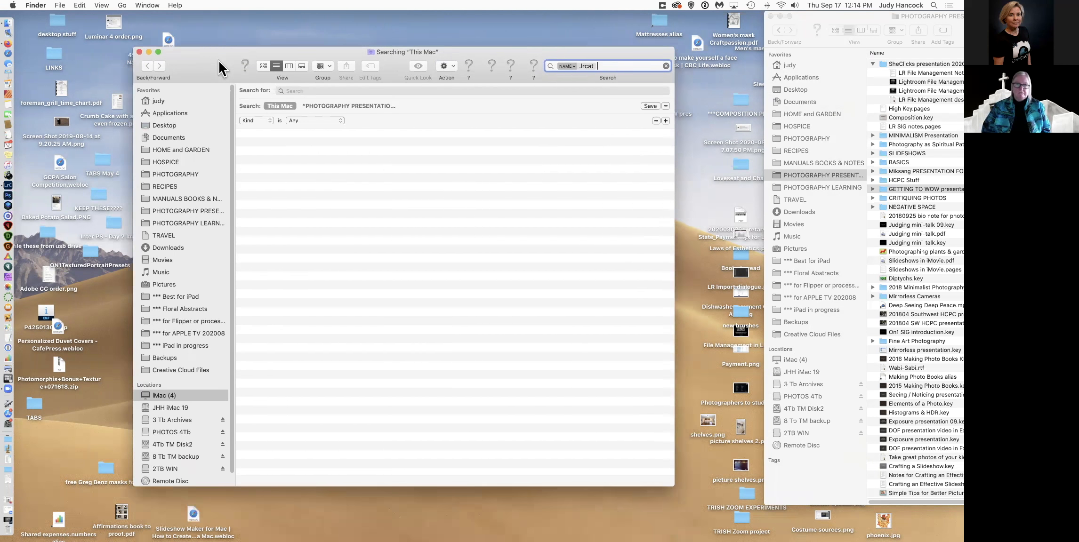
Step: Open the PHOTOS 4Tb drive and run a new Finder search for .lrcat across This Mac
{"action": "left_click", "coordinate": [172, 432]}
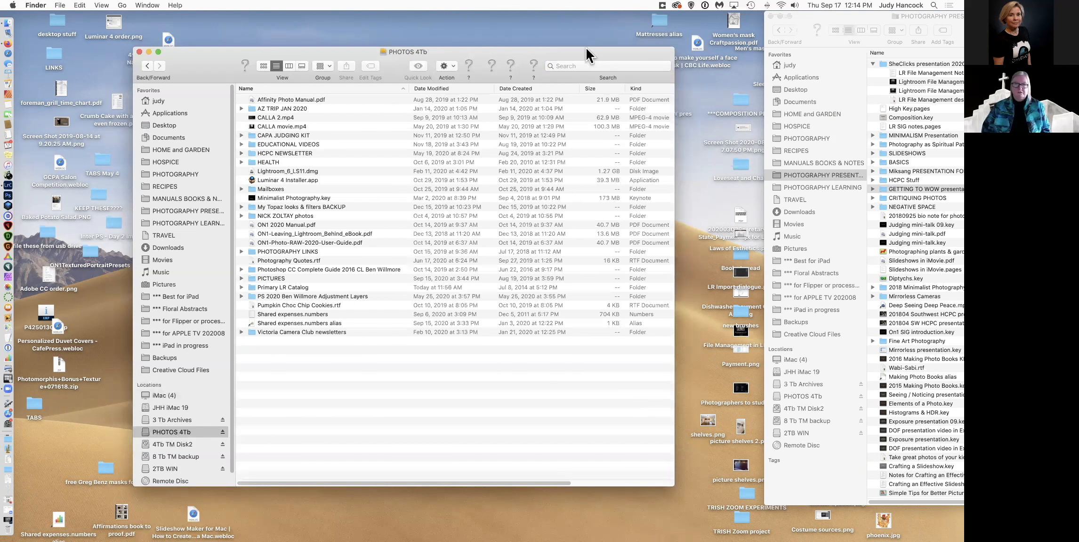
{"action": "left_click", "coordinate": [593, 64]}
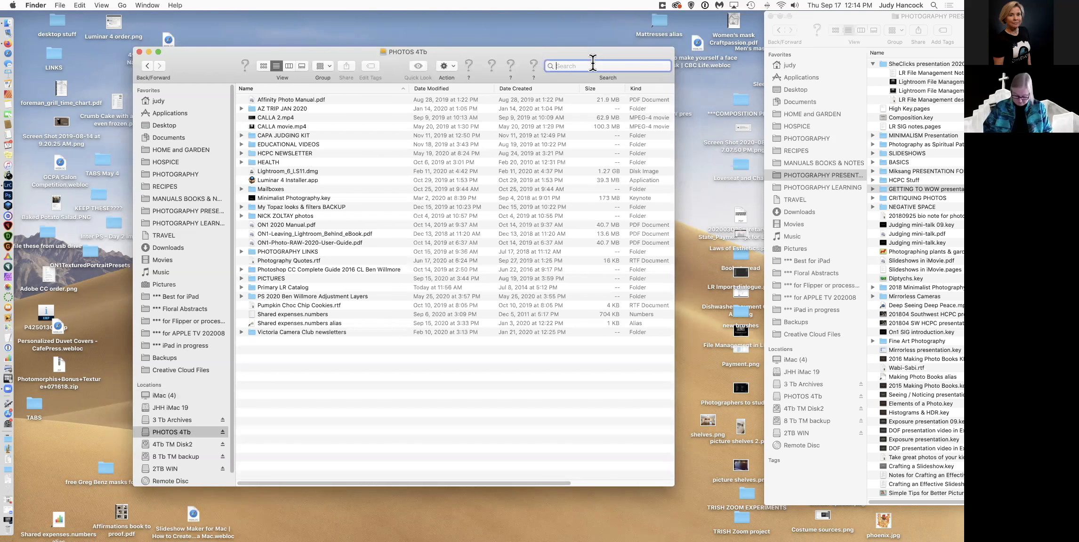
{"action": "type", "text": ".lrcat"}
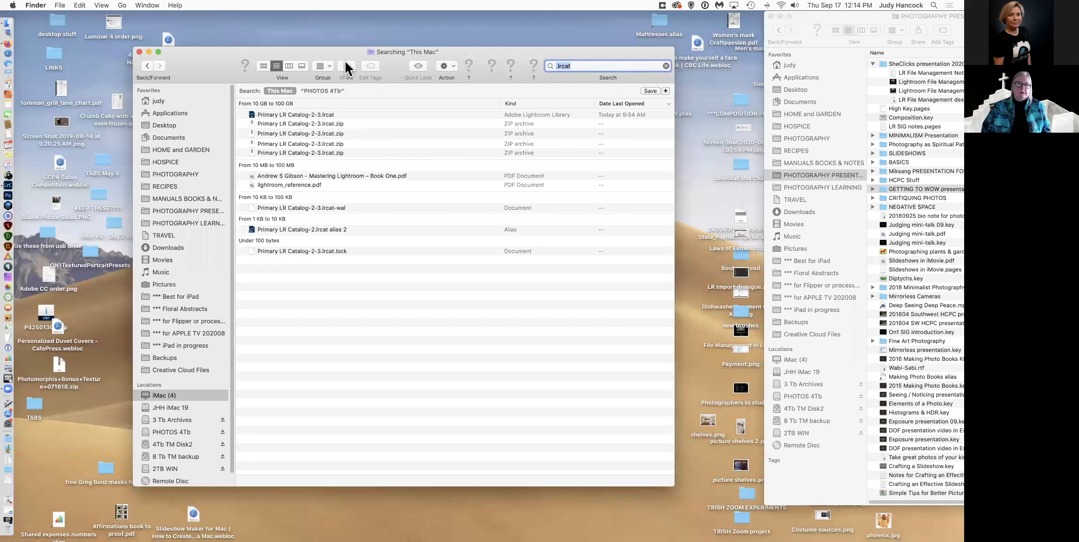
Step: Check the folder paths of the first catalog zip, the .lrcat.lock file and Primary LR Catalog-2-3.lrcat, and close the search window
{"action": "left_click_drag", "start_coordinate": [345, 48], "coordinate": [340, 67]}
{"action": "left_click", "coordinate": [342, 141]}
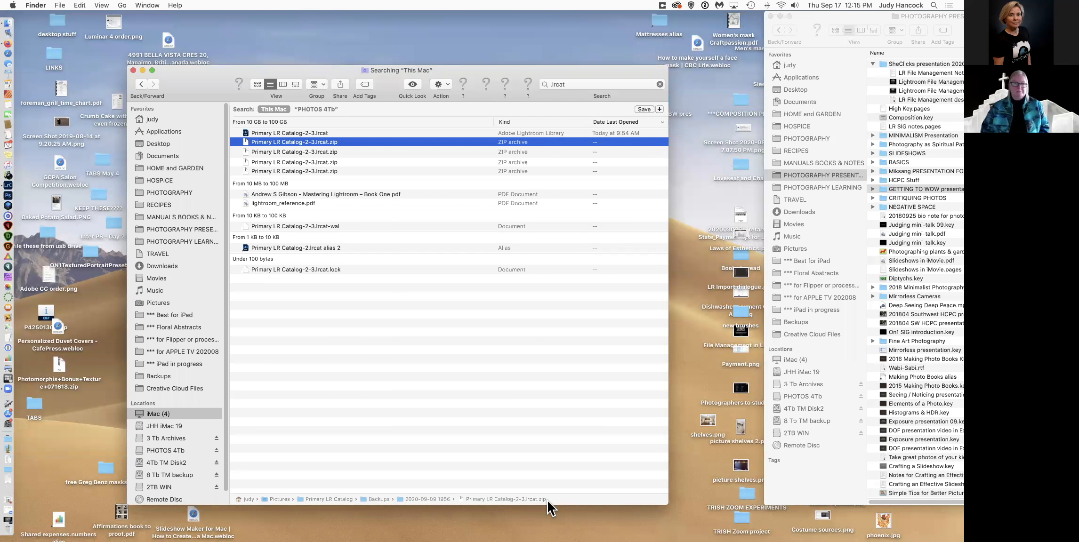
{"action": "left_click", "coordinate": [341, 269]}
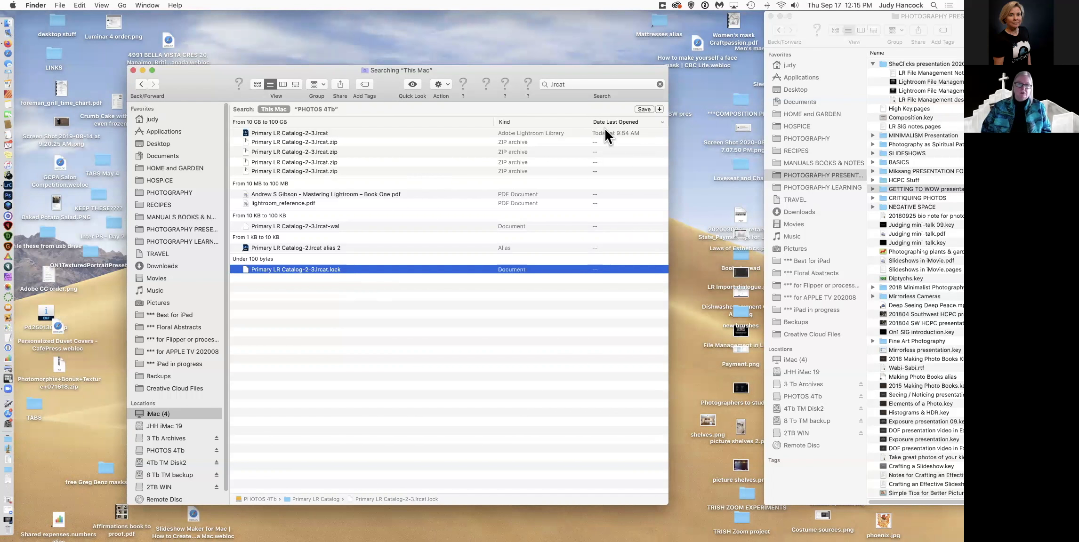
{"action": "left_click", "coordinate": [631, 134]}
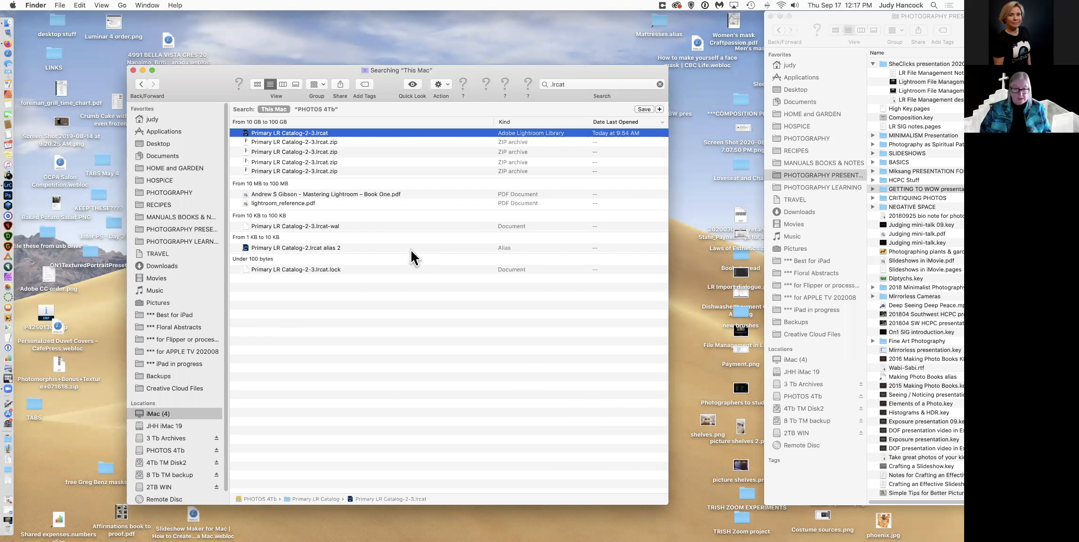
{"action": "left_click", "coordinate": [134, 70]}
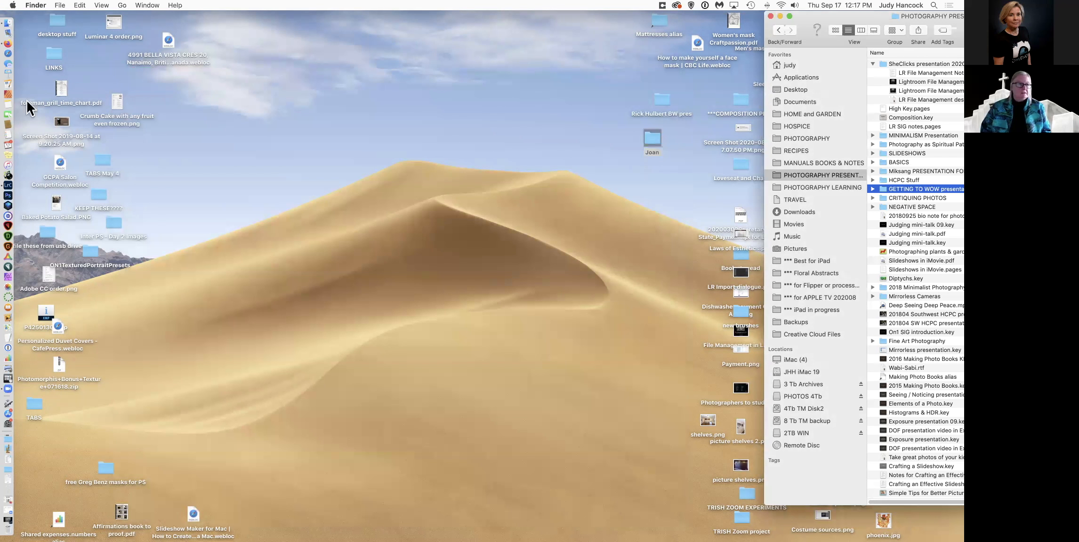
Step: Switch to Lightroom Classic and open the 20200917 SheClicks demo folder inside *** 2020
{"action": "left_click", "coordinate": [7, 186]}
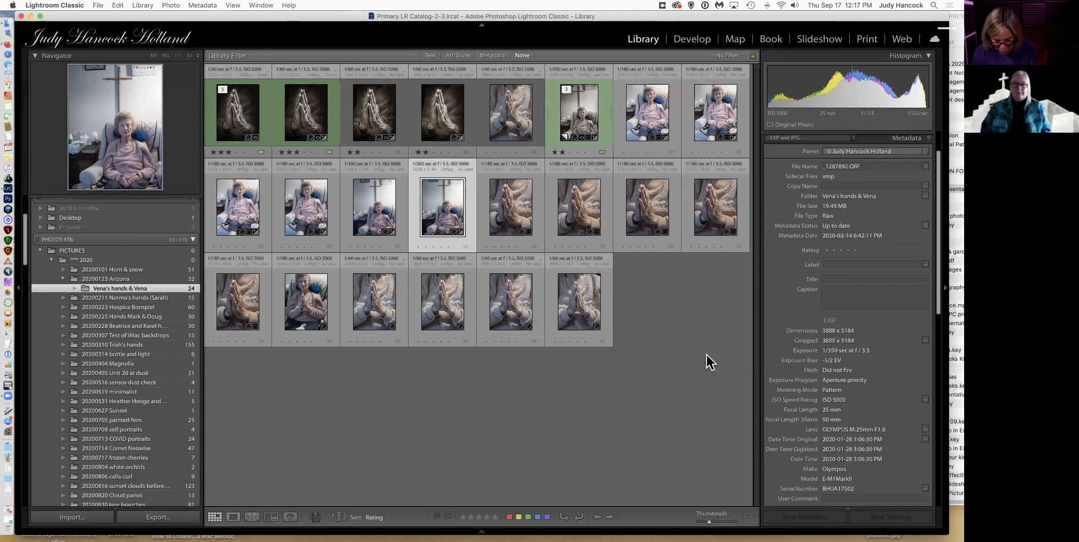
{"action": "scroll", "coordinate": [153, 378], "scroll_direction": "down", "scroll_amount": 6}
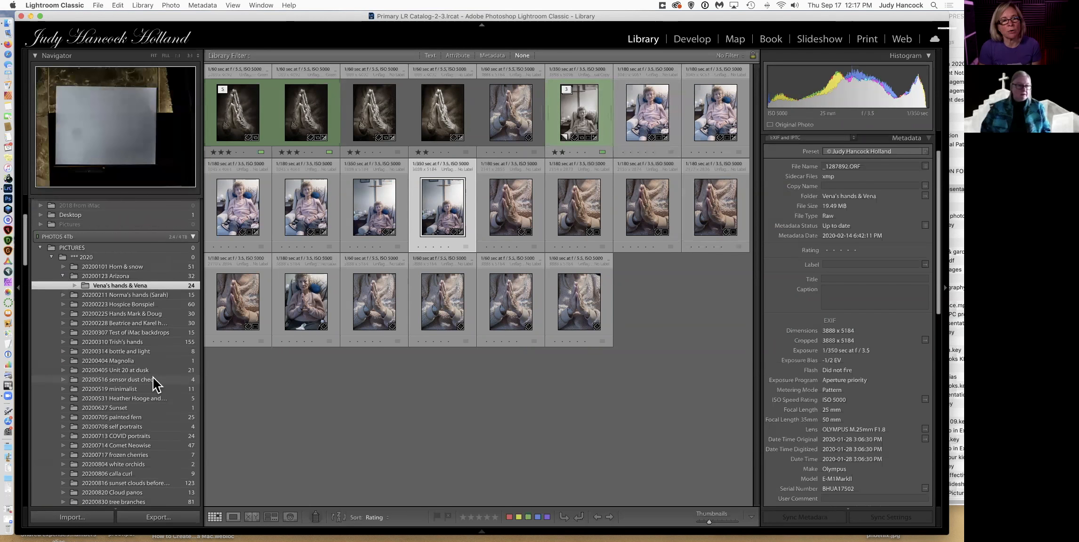
{"action": "left_click", "coordinate": [171, 363]}
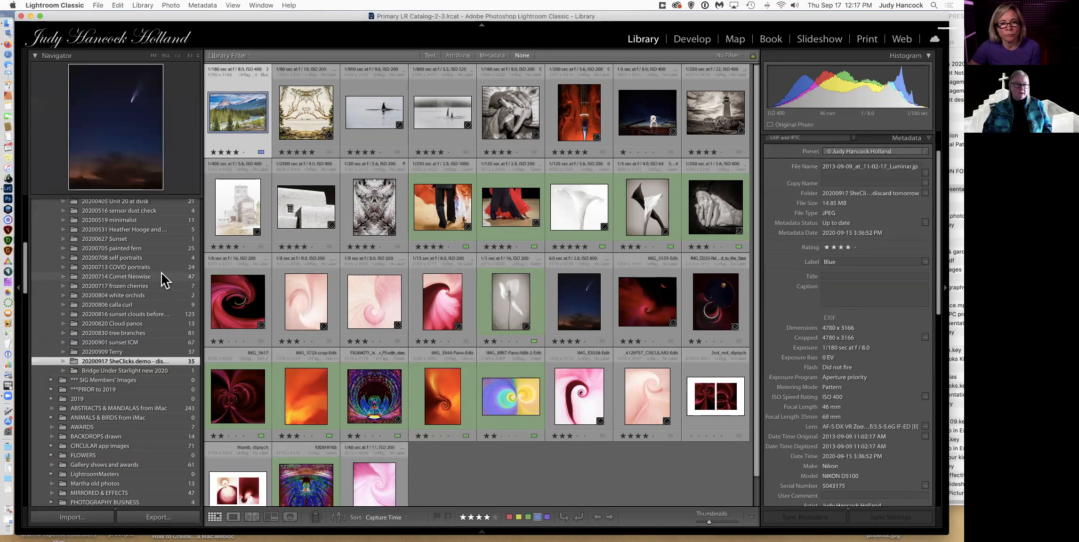
Step: Create a folder named Dogs inside the *** 2020 folder
{"action": "scroll", "coordinate": [163, 280], "scroll_direction": "up", "scroll_amount": 10}
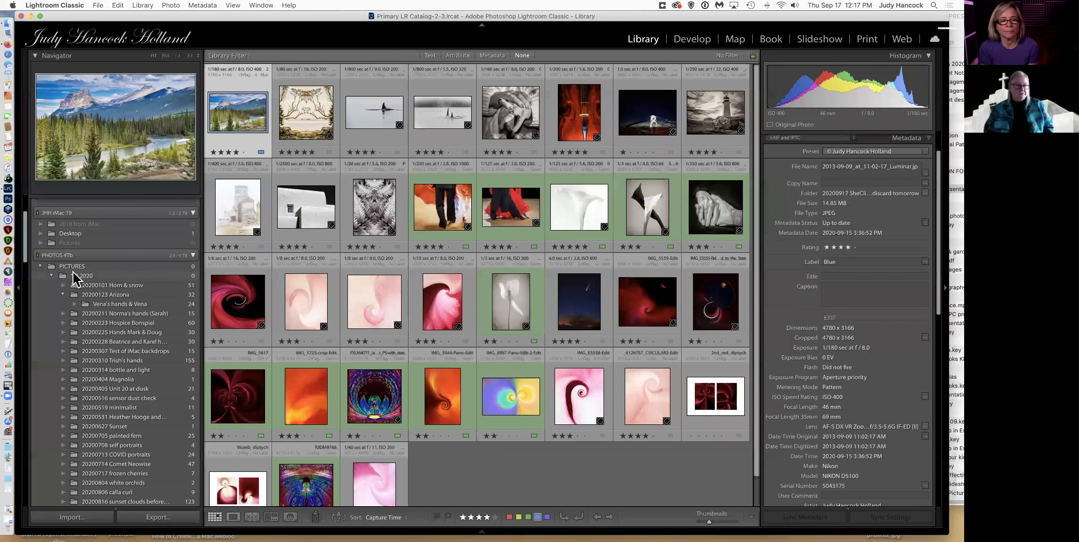
{"action": "scroll", "coordinate": [69, 277], "scroll_direction": "up", "scroll_amount": 2}
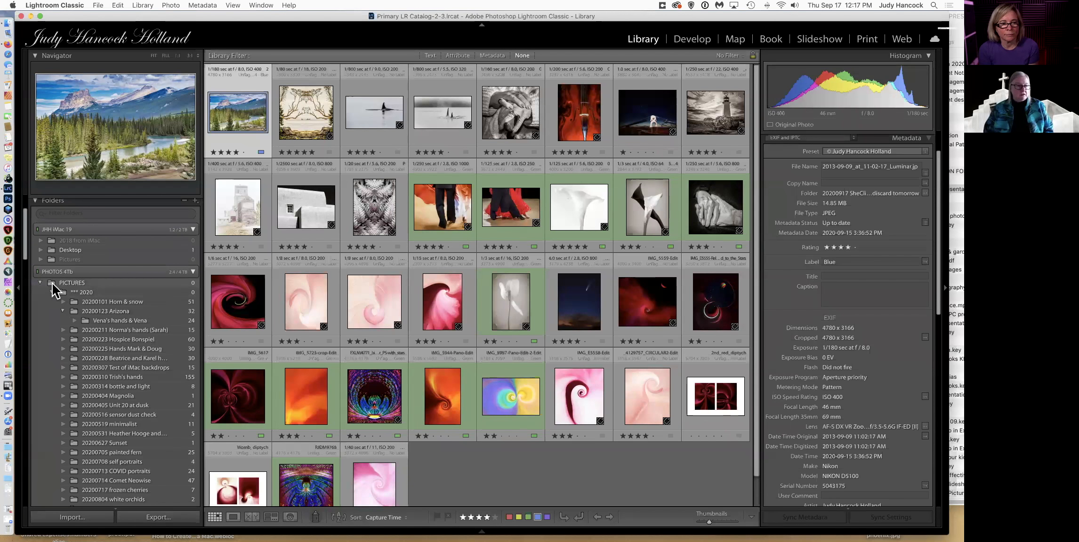
{"action": "right_click", "coordinate": [52, 283]}
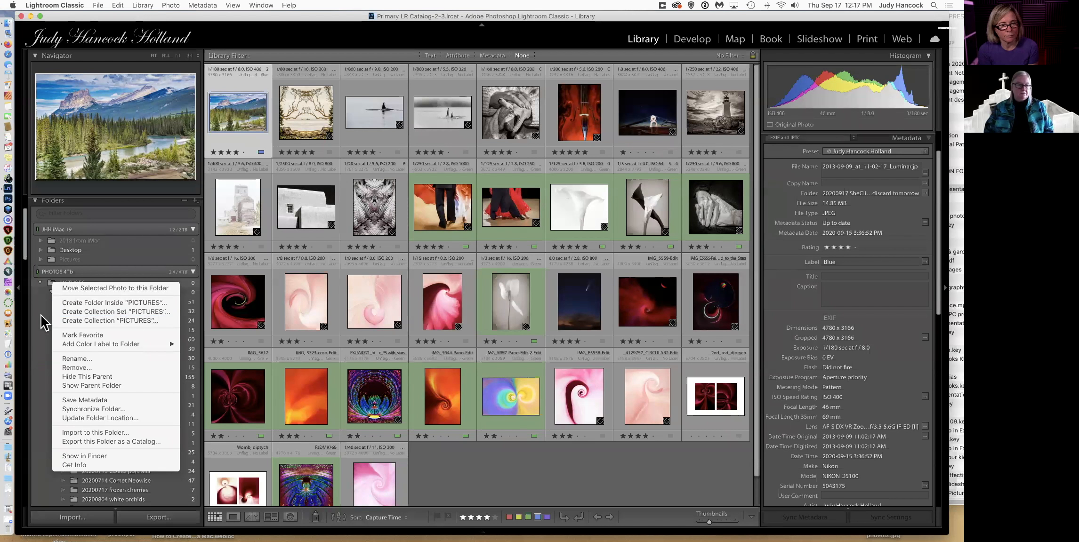
{"action": "left_click", "coordinate": [24, 320]}
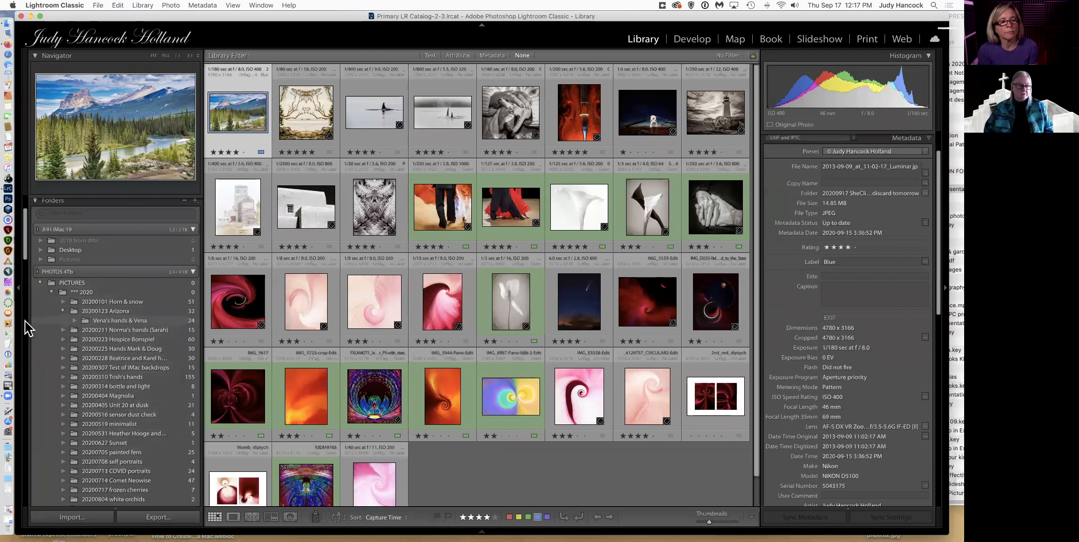
{"action": "left_click", "coordinate": [64, 293]}
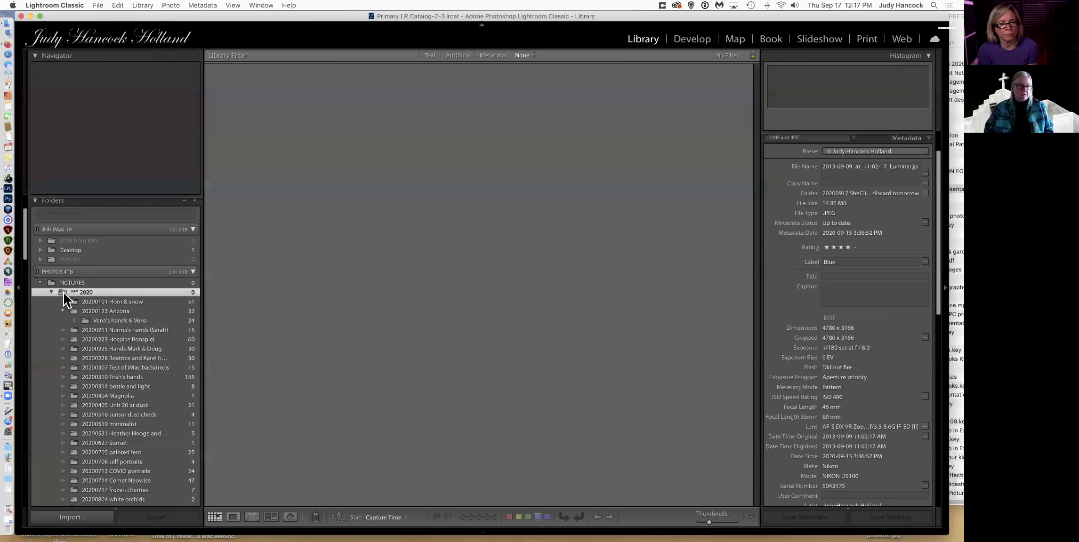
{"action": "right_click", "coordinate": [63, 293]}
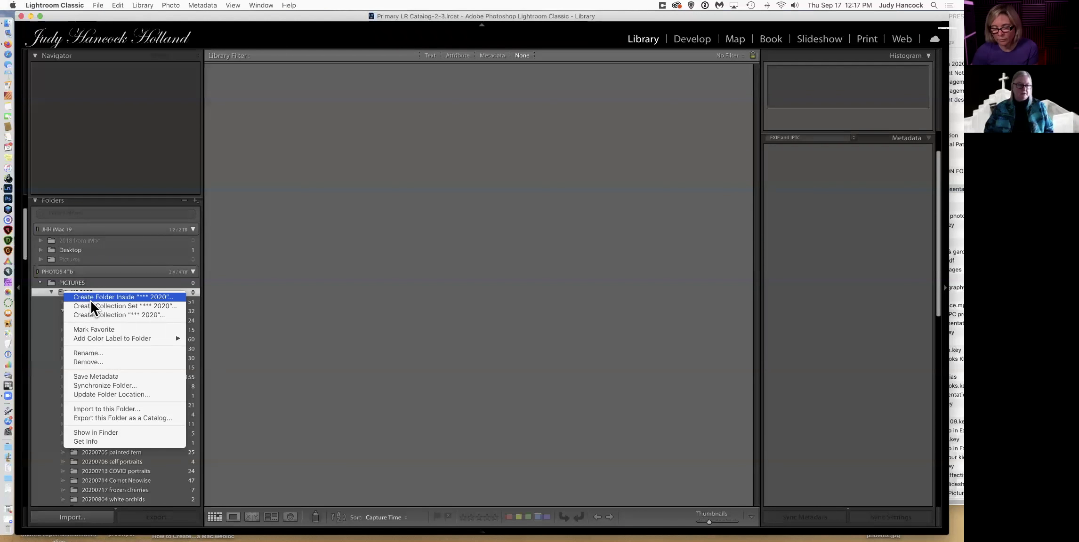
{"action": "left_click", "coordinate": [104, 297]}
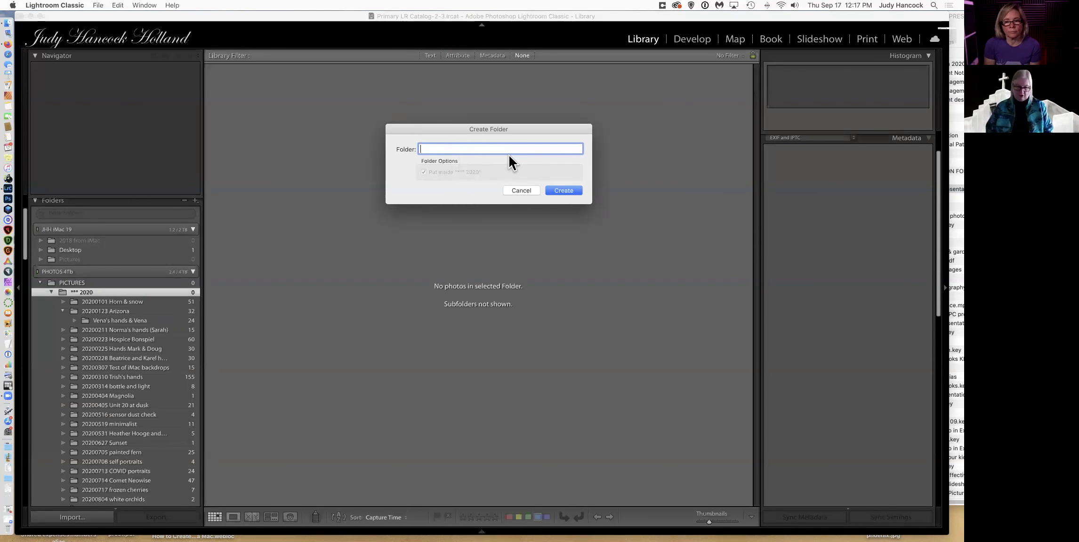
{"action": "type", "text": "Dogs"}
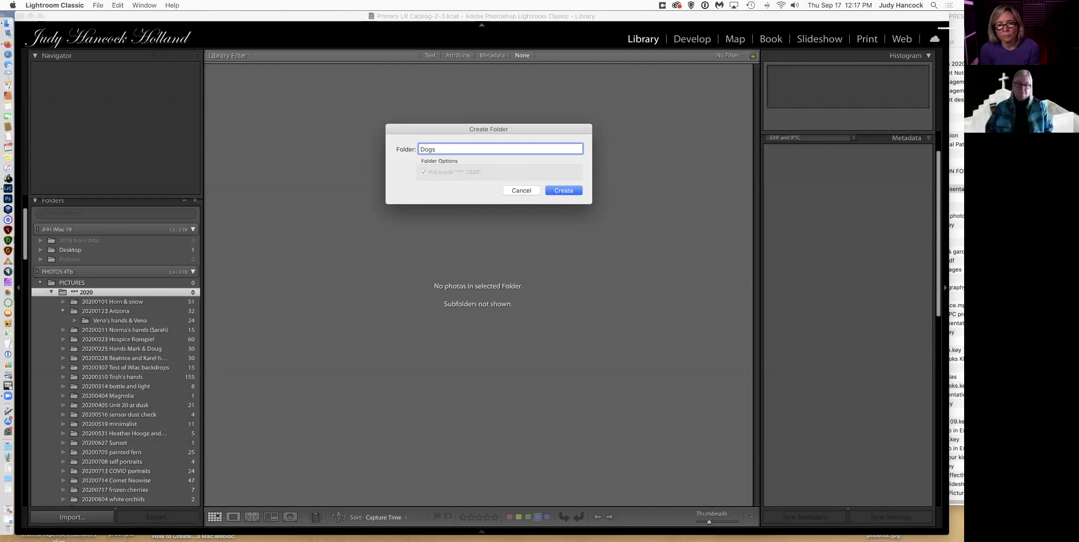
{"action": "left_click", "coordinate": [564, 188]}
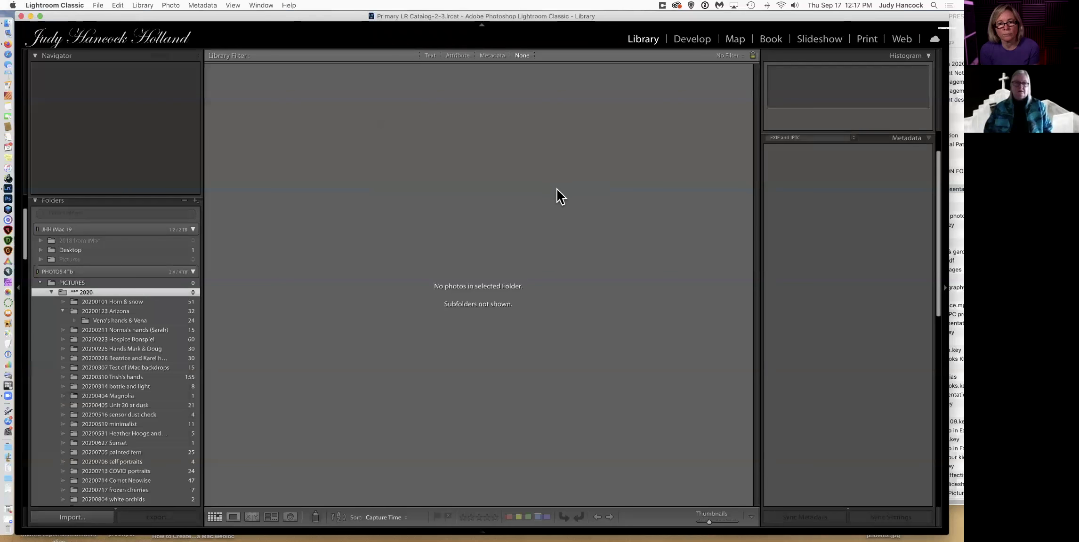
Step: Try to move the photo in the 20200404 Magnolia folder into the Dogs folder
{"action": "scroll", "coordinate": [87, 338], "scroll_direction": "down", "scroll_amount": 2}
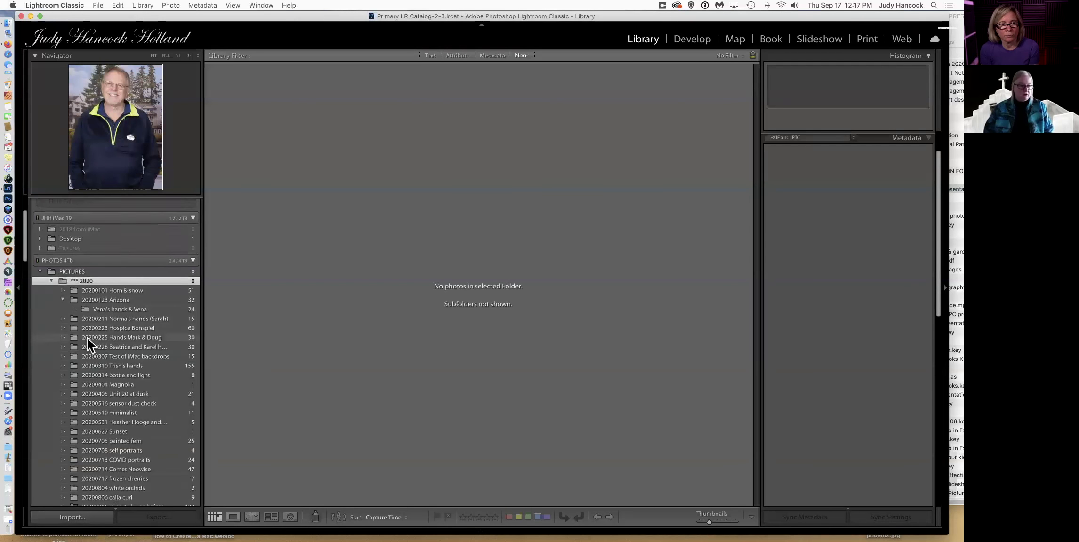
{"action": "scroll", "coordinate": [86, 339], "scroll_direction": "down", "scroll_amount": 5}
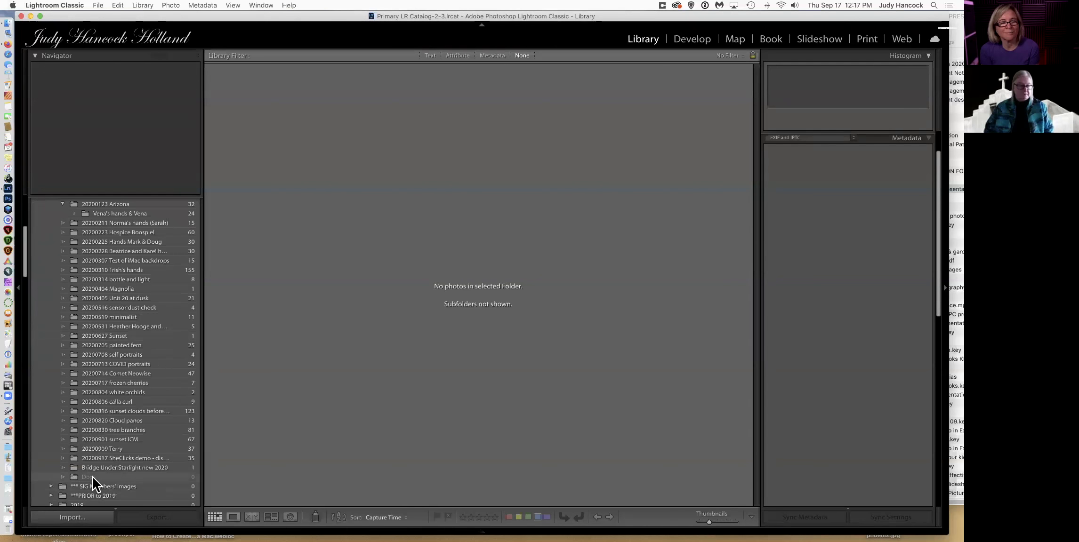
{"action": "scroll", "coordinate": [106, 349], "scroll_direction": "up", "scroll_amount": 2}
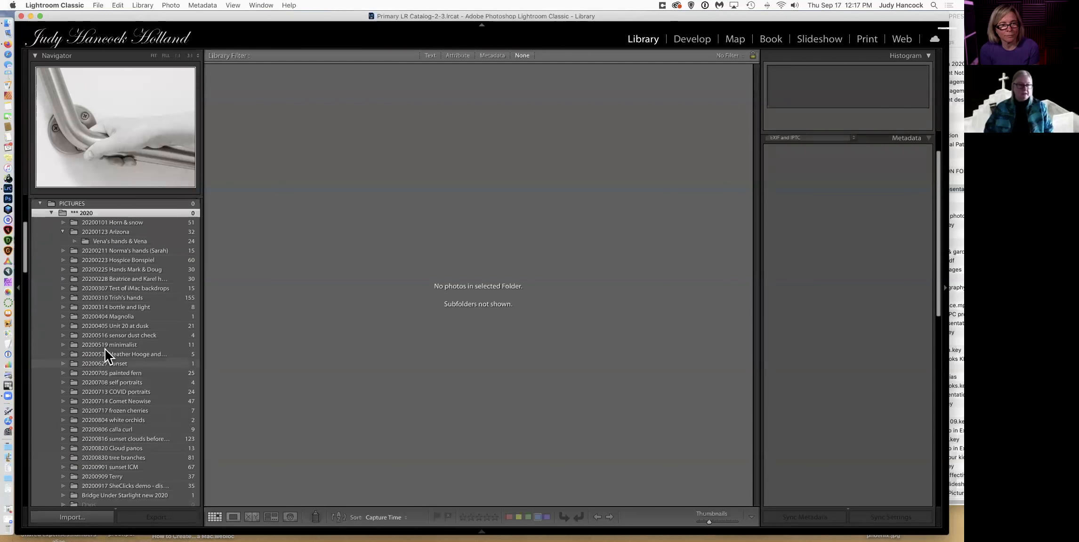
{"action": "scroll", "coordinate": [105, 349], "scroll_direction": "up", "scroll_amount": 1}
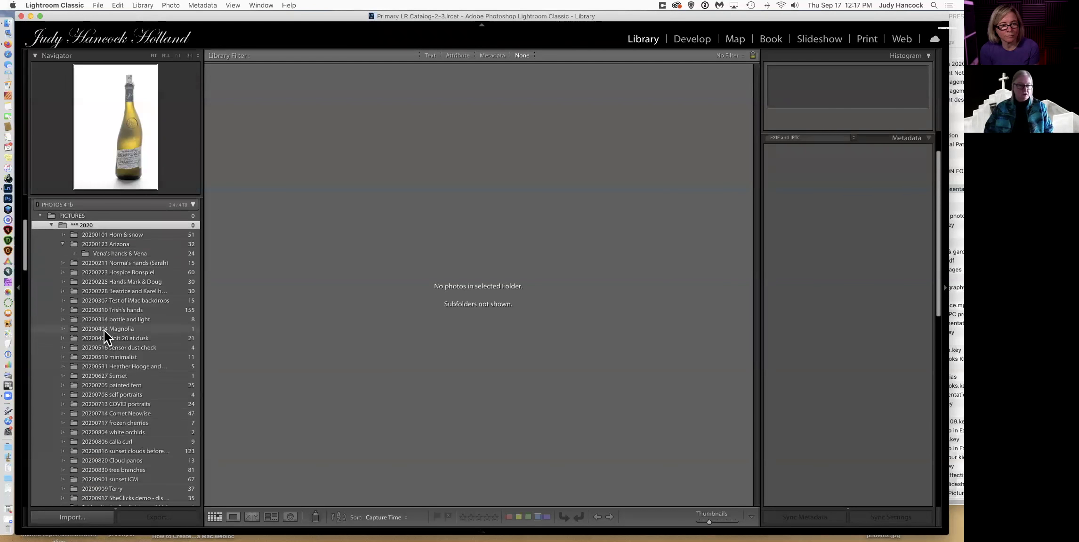
{"action": "scroll", "coordinate": [104, 331], "scroll_direction": "down", "scroll_amount": 4}
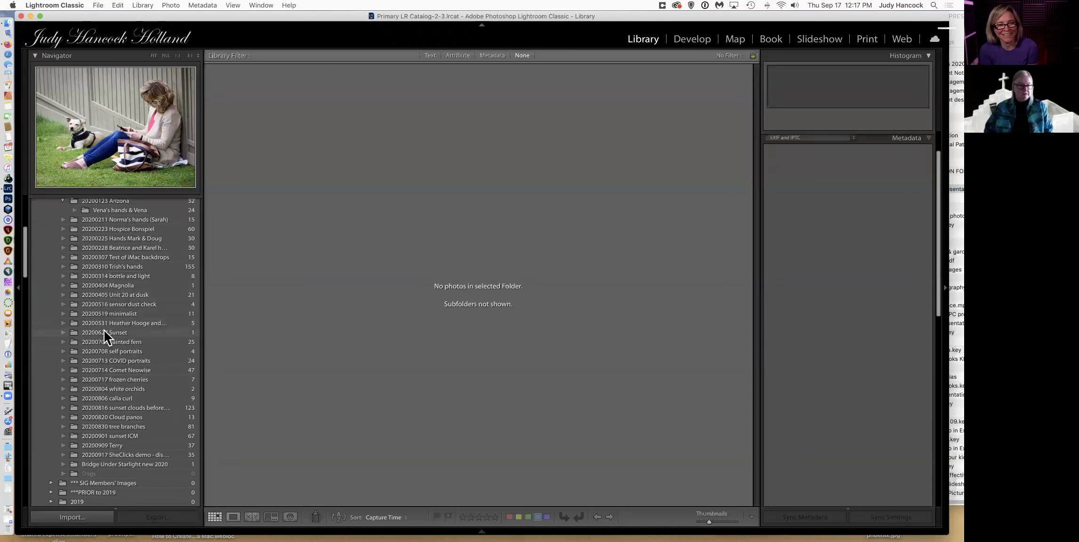
{"action": "left_click", "coordinate": [127, 294]}
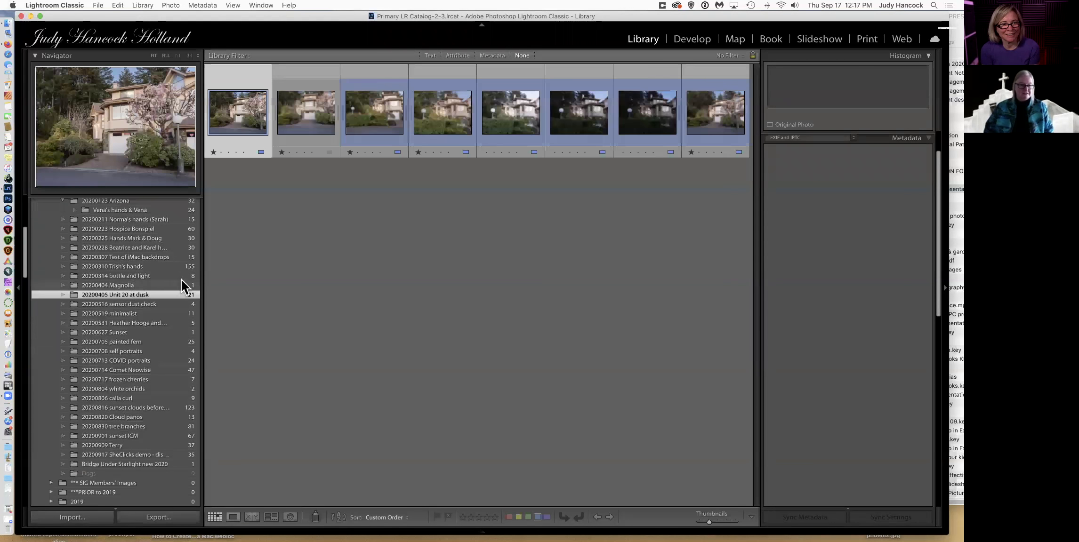
{"action": "left_click", "coordinate": [181, 285]}
{"action": "left_click_drag", "start_coordinate": [242, 113], "coordinate": [124, 475]}
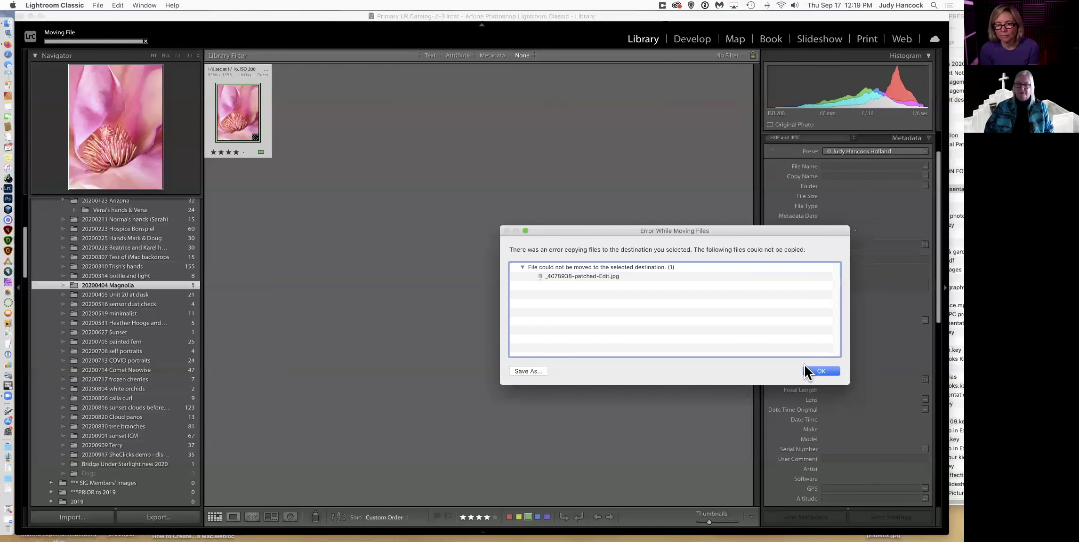
{"action": "left_click", "coordinate": [520, 371]}
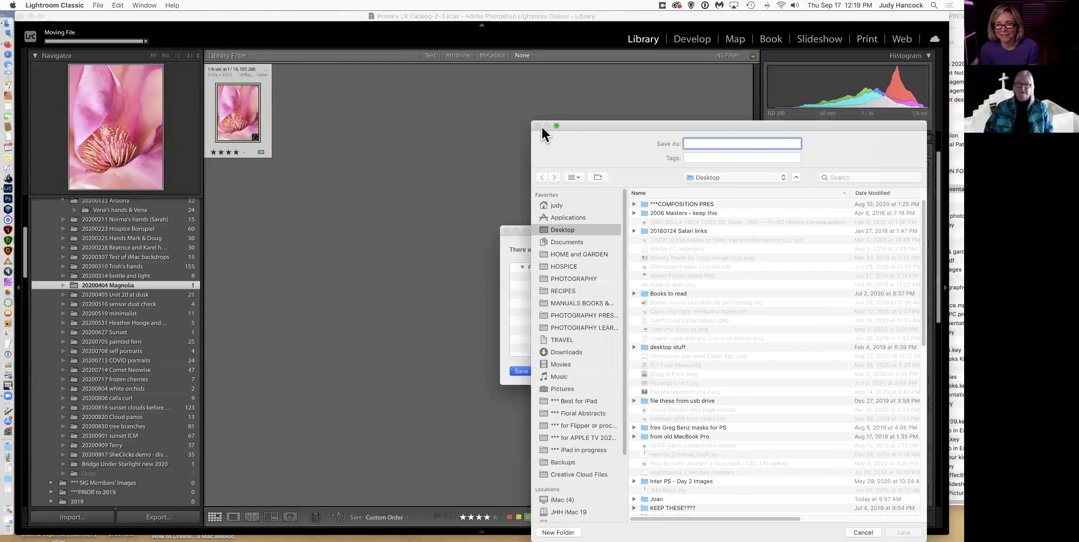
{"action": "left_click", "coordinate": [557, 126]}
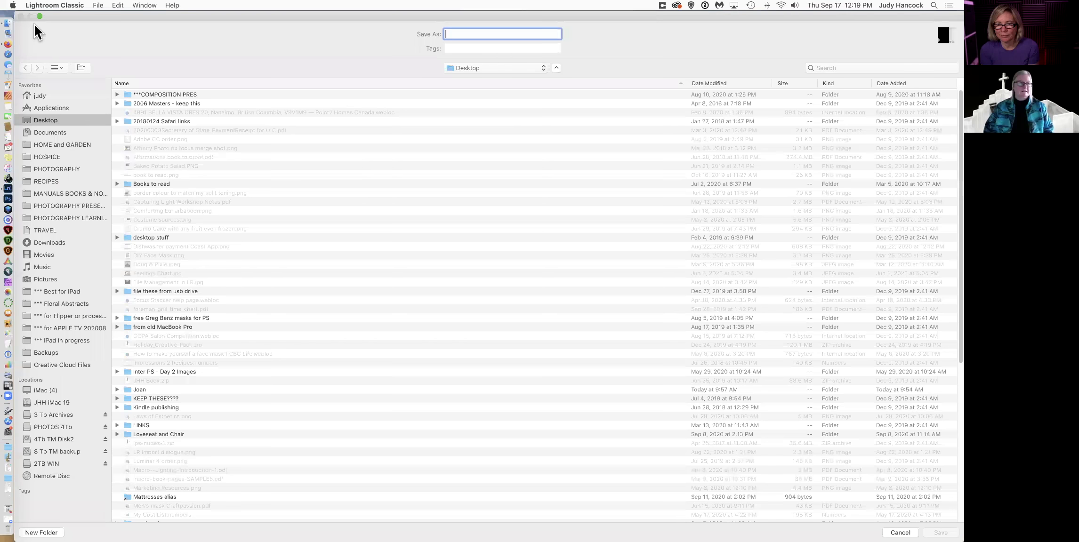
{"action": "left_click", "coordinate": [39, 16]}
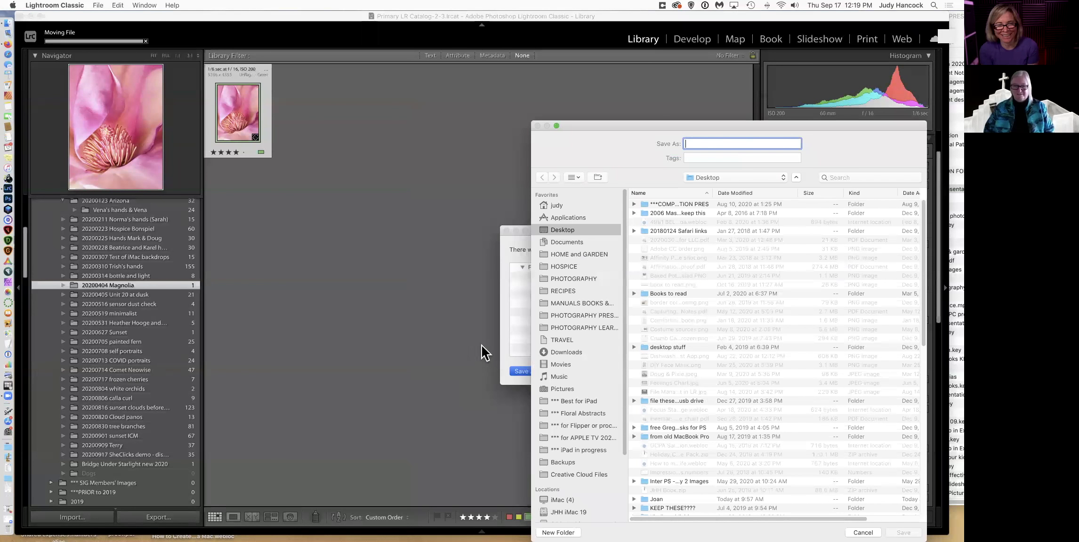
{"action": "left_click", "coordinate": [863, 532]}
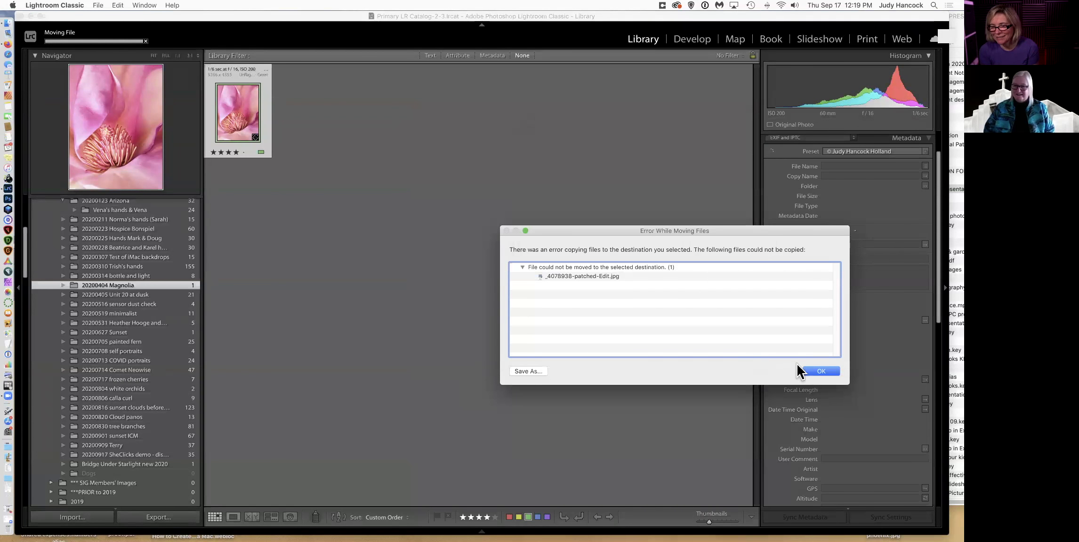
Step: Enlarge the Error While Moving Files report and dismiss it
{"action": "left_click", "coordinate": [526, 230]}
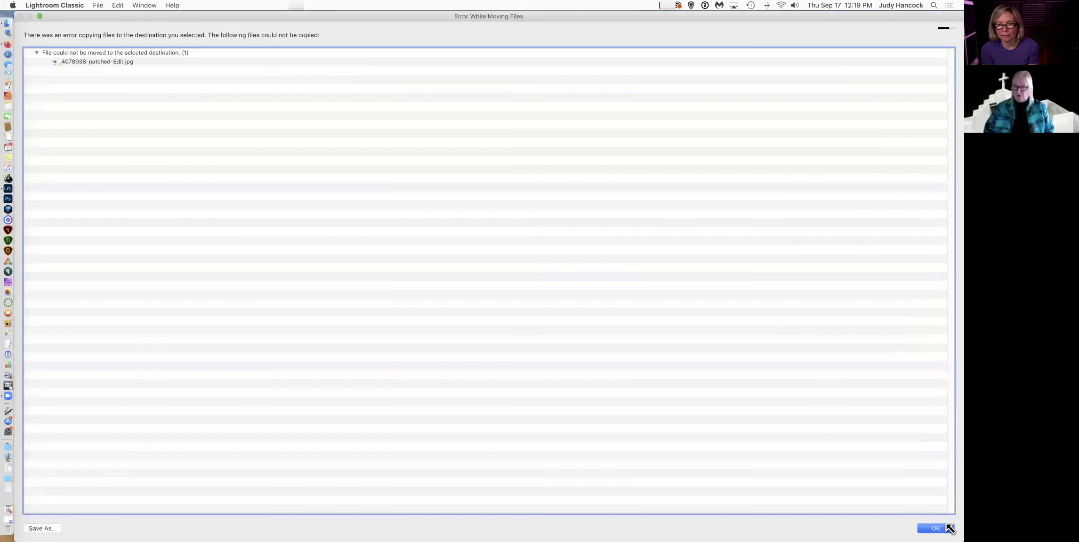
{"action": "left_click", "coordinate": [935, 528]}
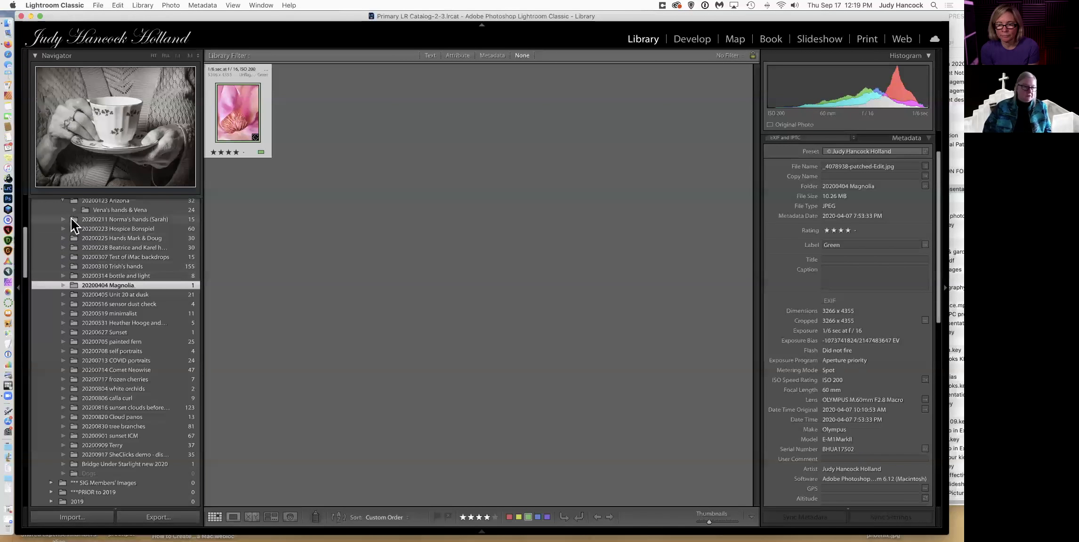
Step: Collapse the *** 2020 folder and expand the ***PRIOR to 2019 folder to look through its subfolders
{"action": "scroll", "coordinate": [70, 219], "scroll_direction": "up", "scroll_amount": 3}
{"action": "scroll", "coordinate": [70, 219], "scroll_direction": "up", "scroll_amount": 1}
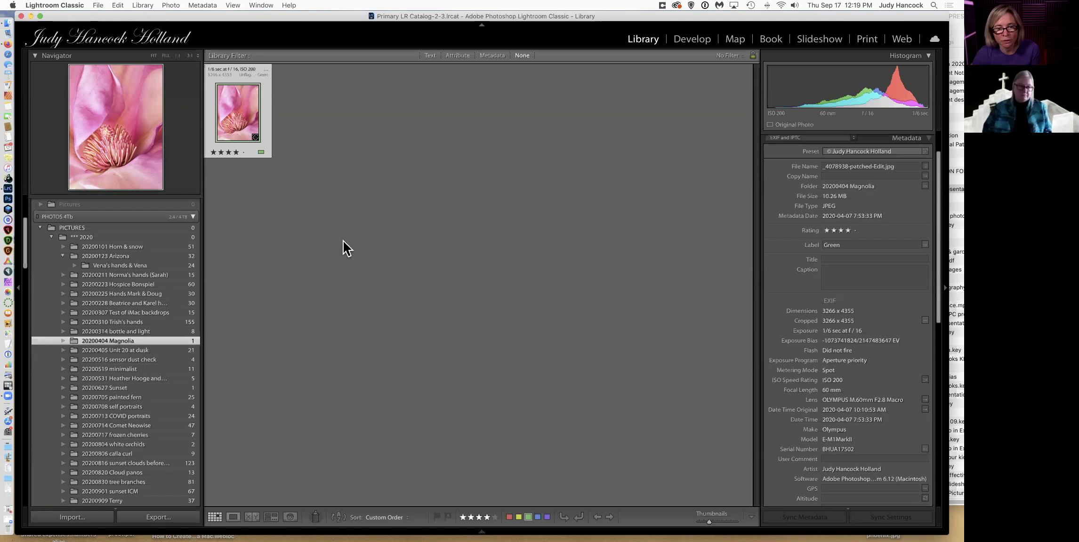
{"action": "left_click", "coordinate": [51, 237]}
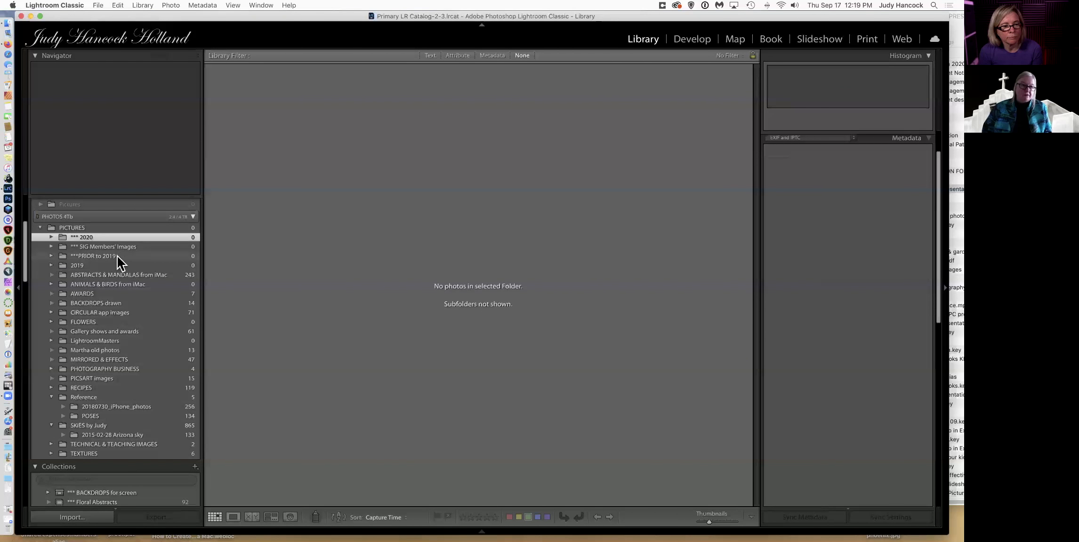
{"action": "left_click", "coordinate": [52, 256]}
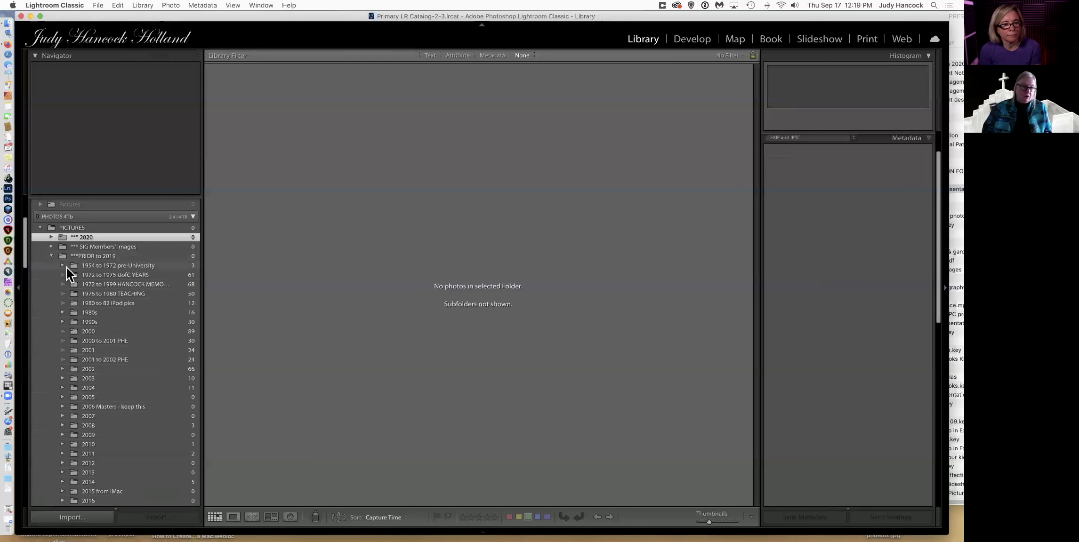
{"action": "scroll", "coordinate": [98, 370], "scroll_direction": "down", "scroll_amount": 5}
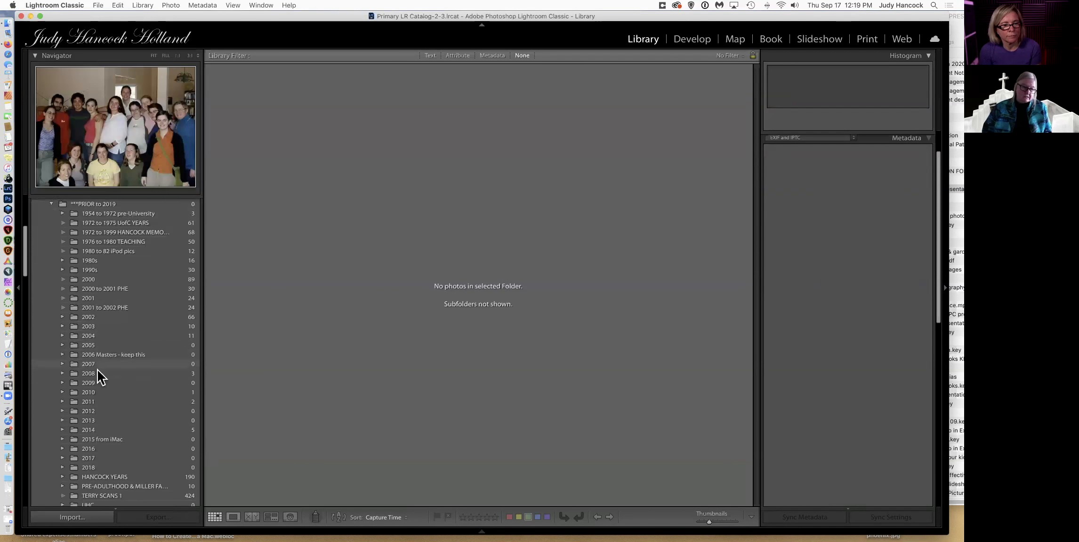
{"action": "scroll", "coordinate": [98, 370], "scroll_direction": "up", "scroll_amount": 3}
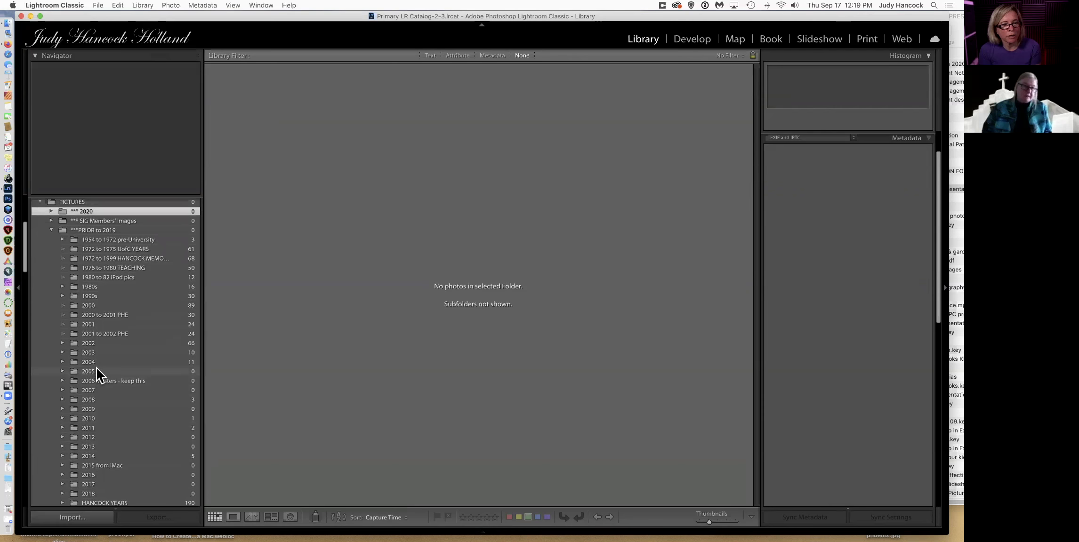
Step: Collapse the "***PRIOR to 2019" folder in the folder list
{"action": "scroll", "coordinate": [109, 326], "scroll_direction": "down", "scroll_amount": 4}
{"action": "scroll", "coordinate": [109, 325], "scroll_direction": "up", "scroll_amount": 4}
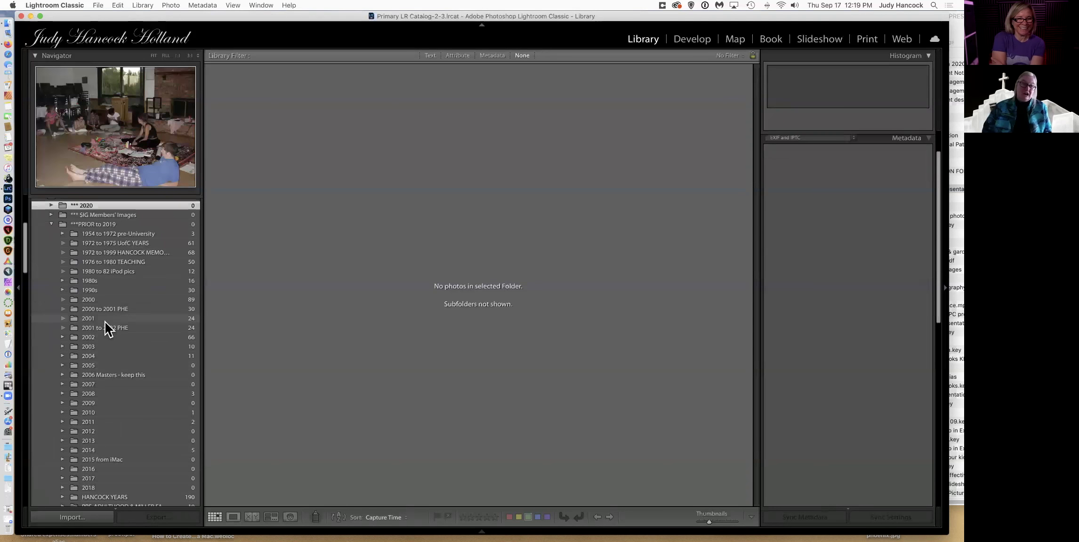
{"action": "left_click", "coordinate": [50, 224]}
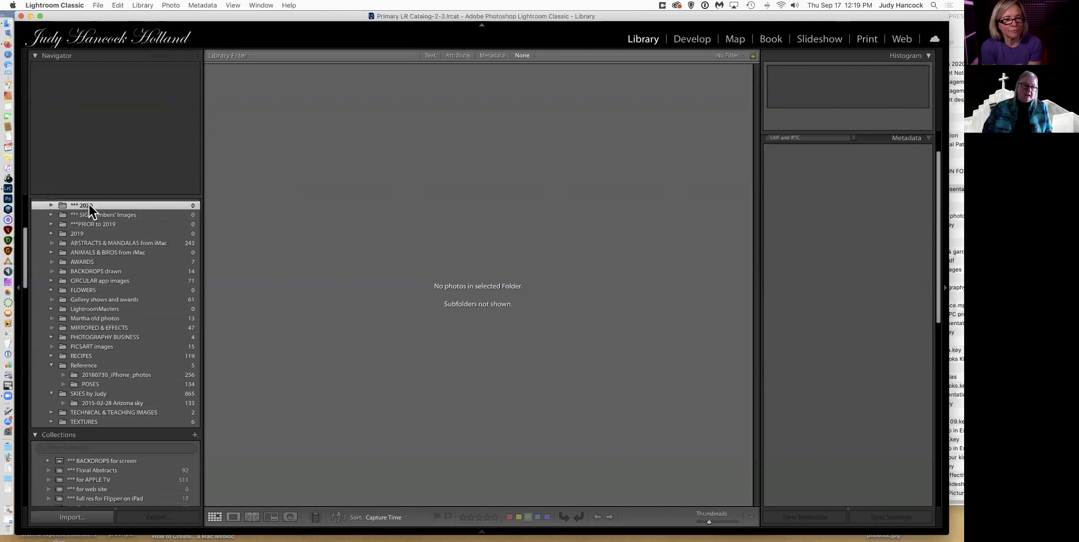
Step: Select the 2019 folder and view the commands available for it
{"action": "scroll", "coordinate": [91, 212], "scroll_direction": "up", "scroll_amount": 2}
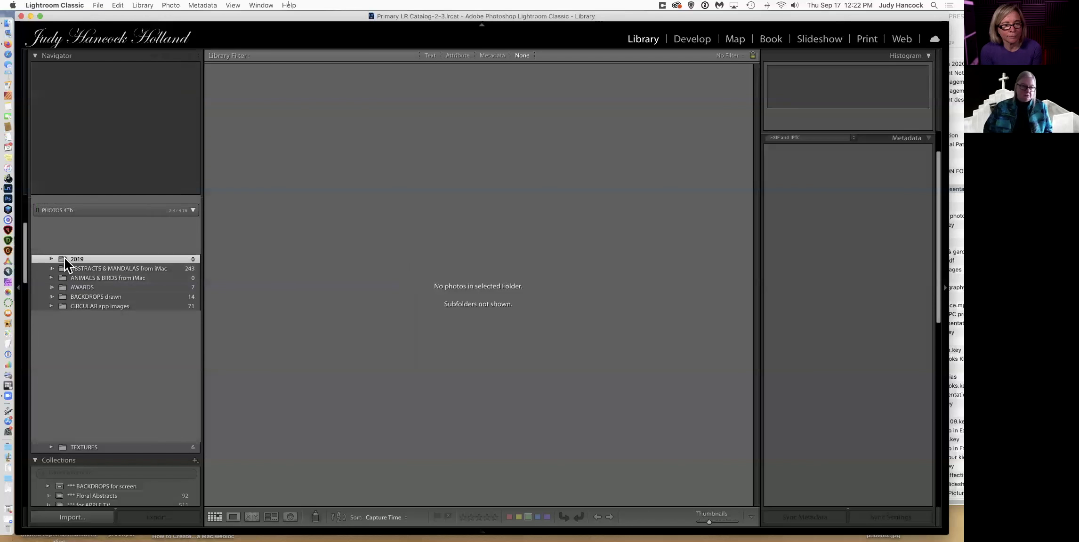
{"action": "key", "text": "super+r"}
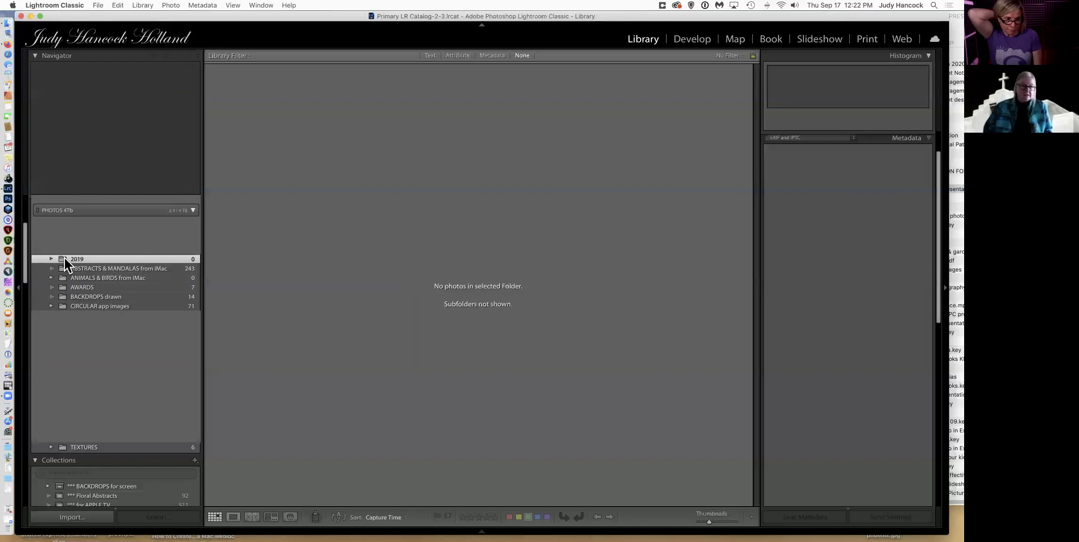
{"action": "right_click", "coordinate": [63, 260]}
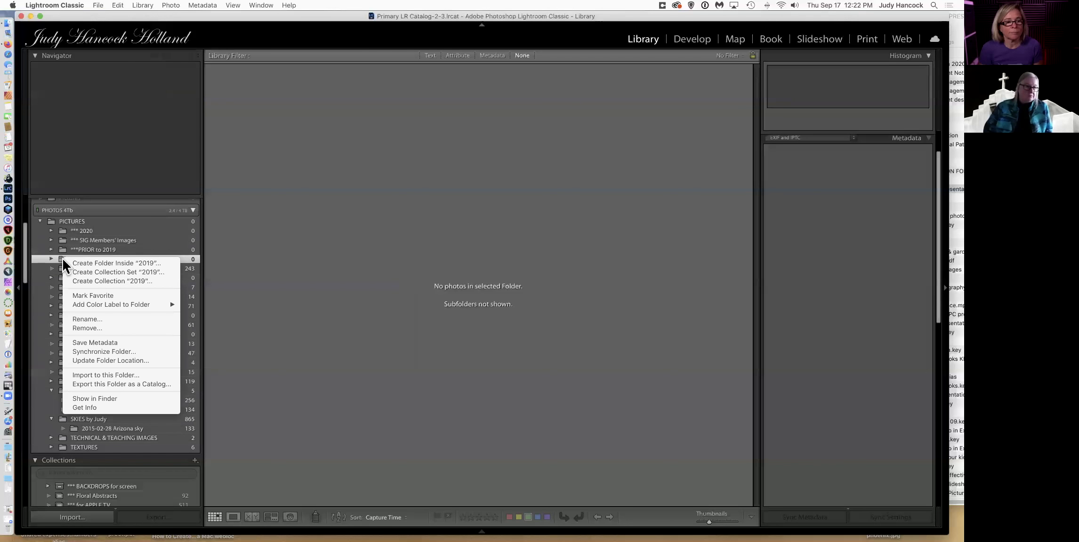
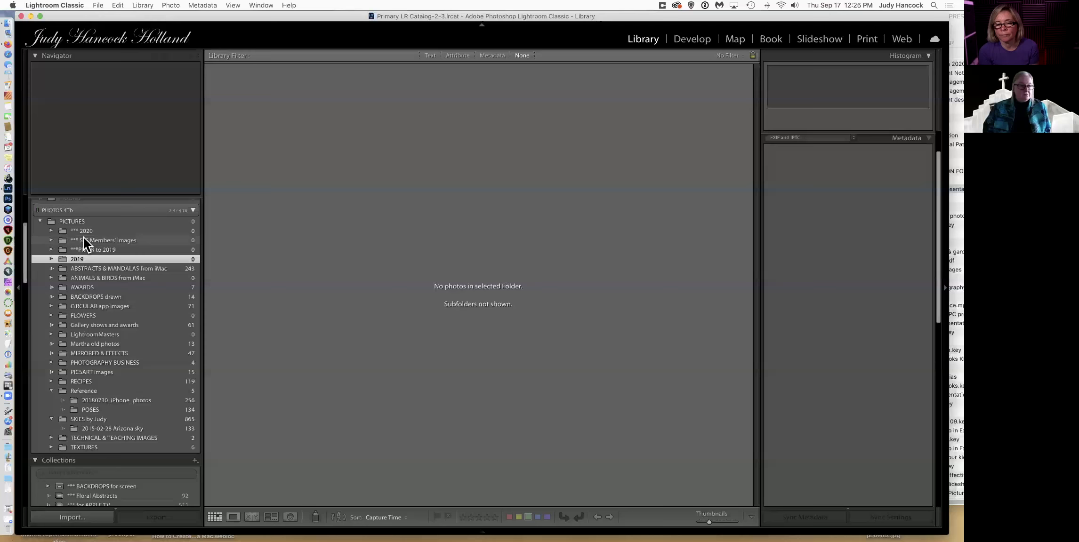
Step: Turn on the Attribute and Metadata filters for the 2019 folder and view the criteria available for the Keyword column
{"action": "scroll", "coordinate": [84, 237], "scroll_direction": "up", "scroll_amount": 5}
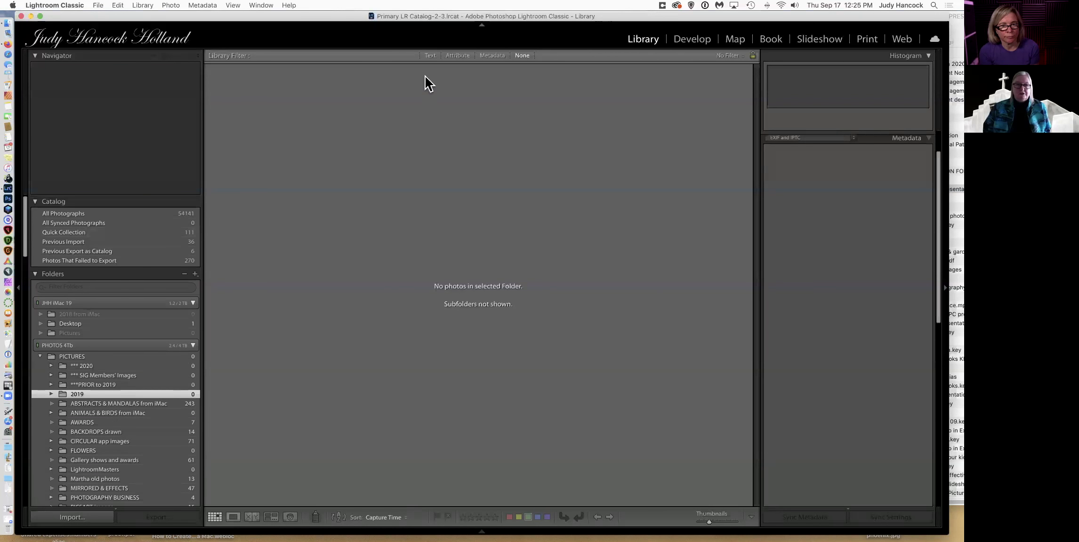
{"action": "left_click", "coordinate": [464, 56]}
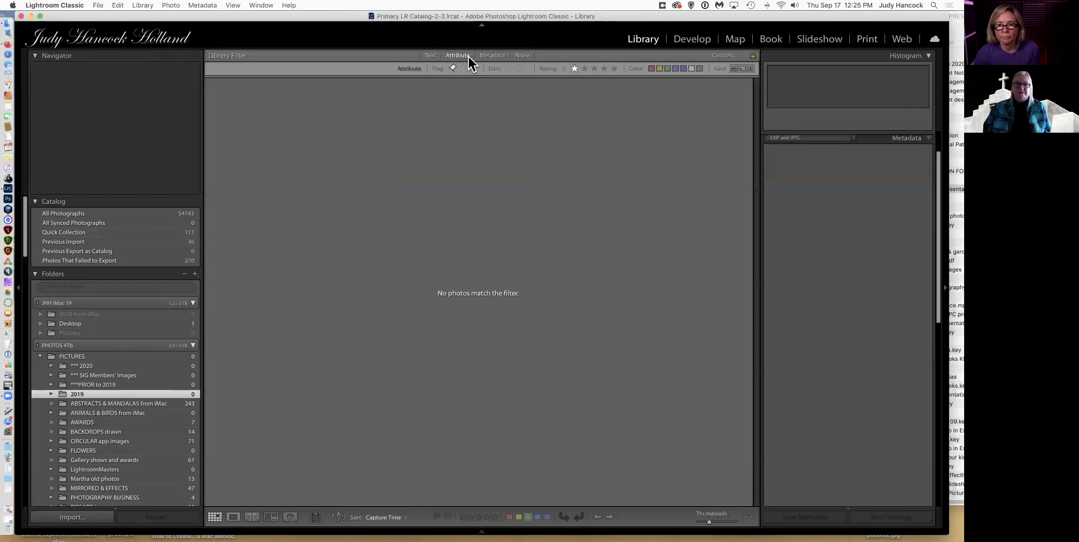
{"action": "left_click", "coordinate": [486, 56]}
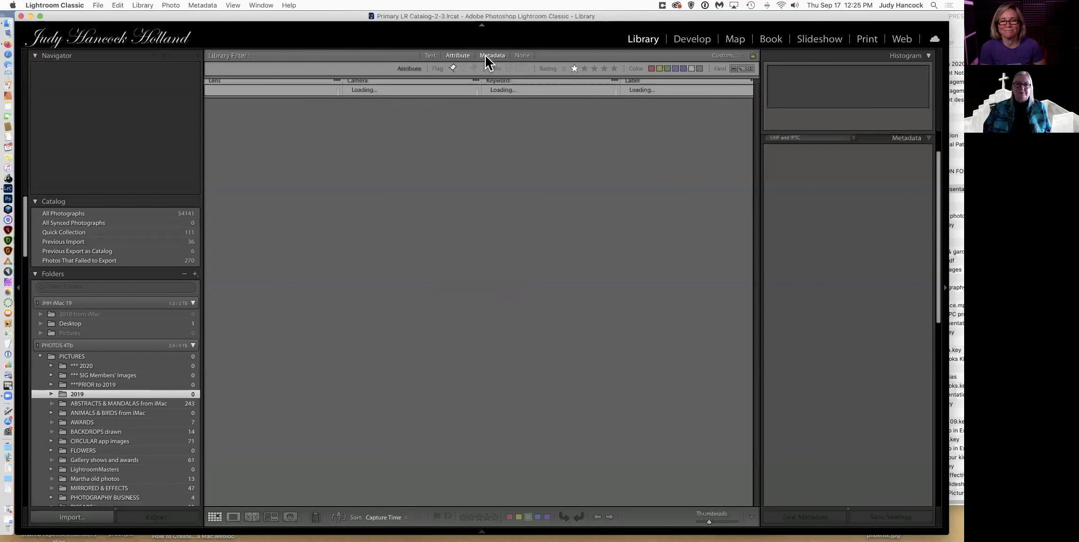
{"action": "left_click", "coordinate": [506, 83]}
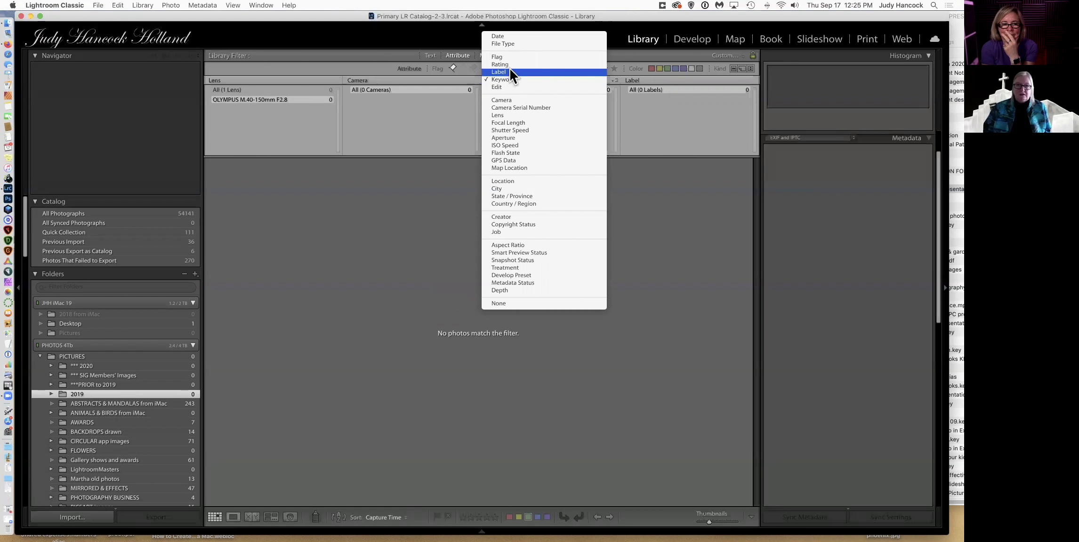
{"action": "left_click", "coordinate": [276, 39]}
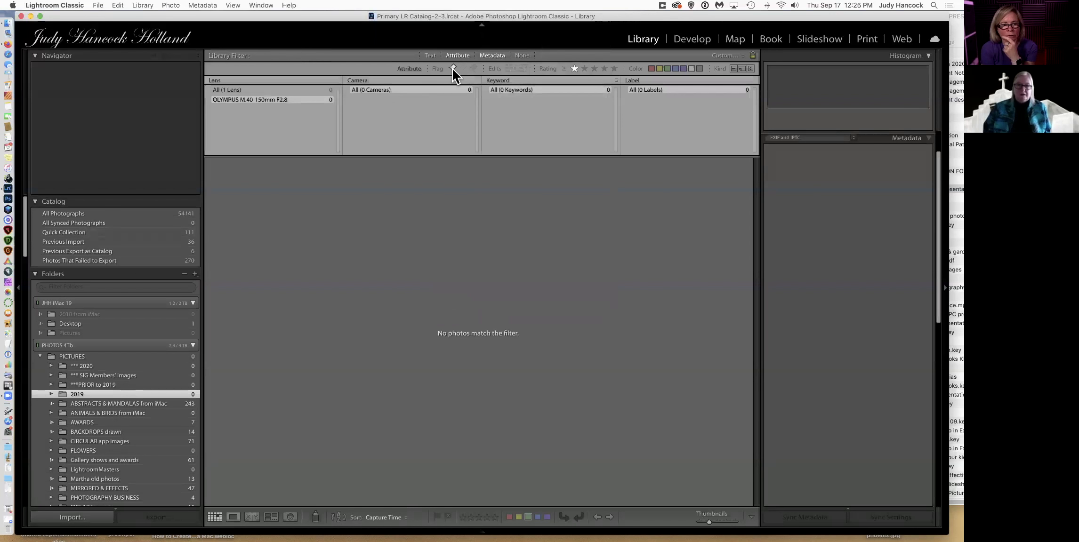
Step: Show all photographs in the catalog with the Metadata filter on, and view the Keyword column's alternative criteria
{"action": "left_click", "coordinate": [87, 231]}
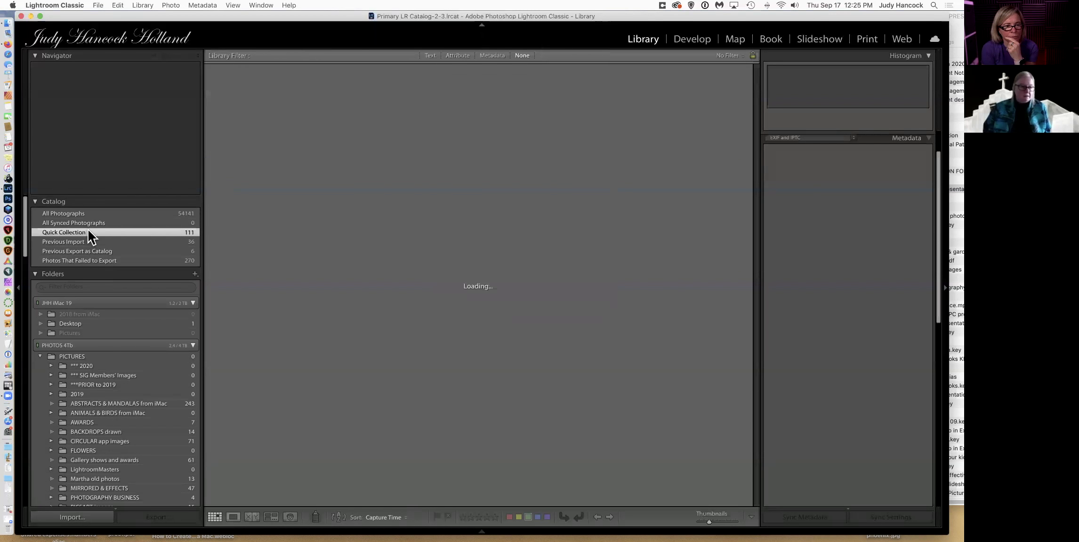
{"action": "left_click", "coordinate": [110, 212]}
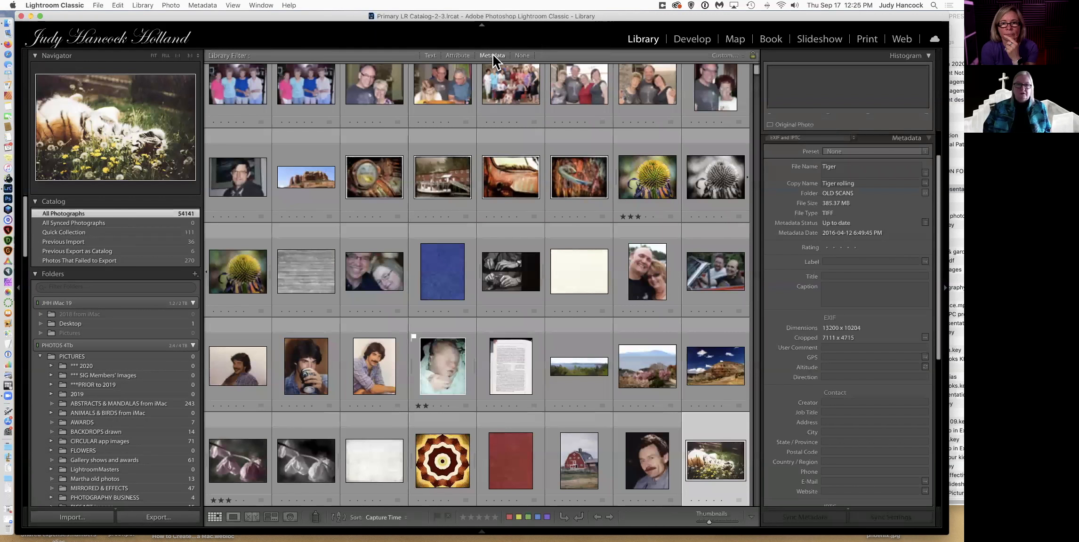
{"action": "left_click", "coordinate": [496, 55]}
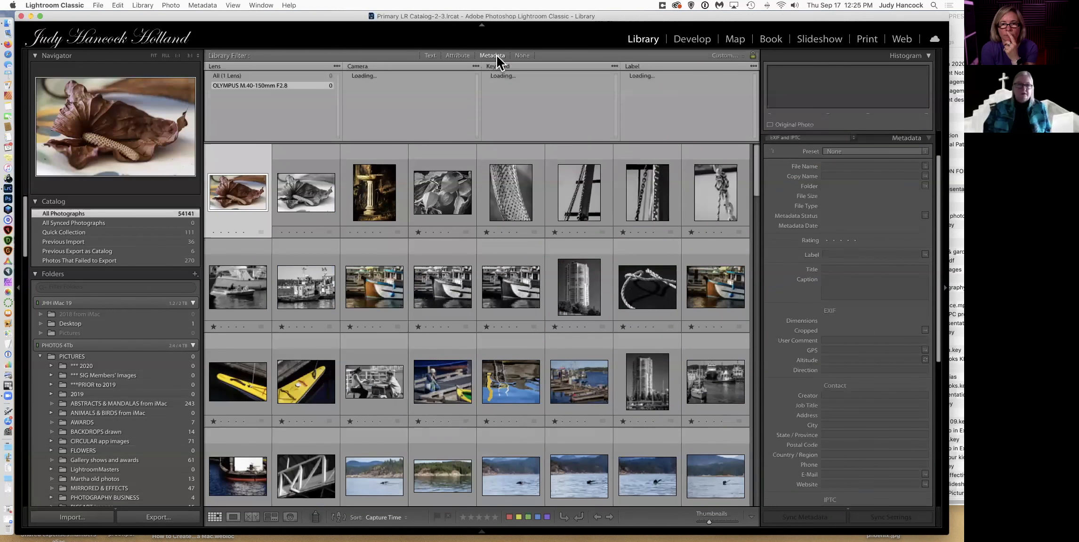
{"action": "left_click", "coordinate": [498, 66]}
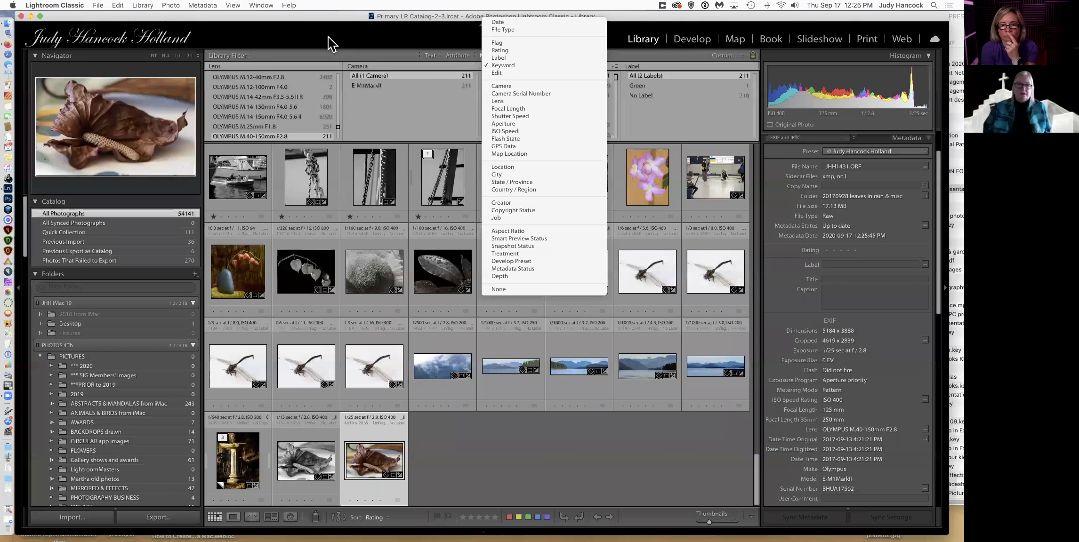
{"action": "left_click", "coordinate": [243, 28]}
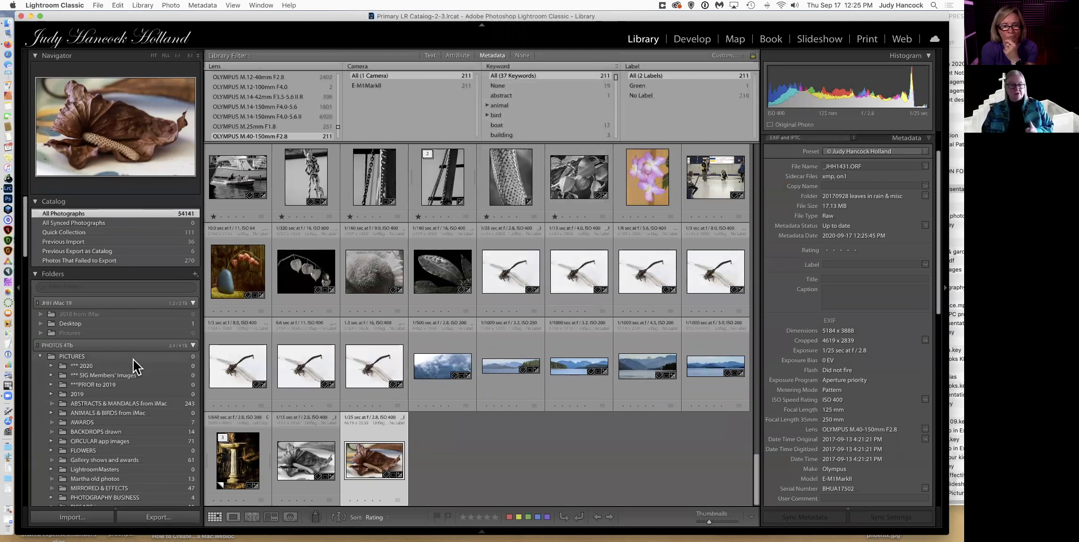
Step: Create a smart collection named "Smart Collection" with the rule that Keywords are empty
{"action": "scroll", "coordinate": [134, 360], "scroll_direction": "down", "scroll_amount": 10}
{"action": "scroll", "coordinate": [133, 361], "scroll_direction": "down", "scroll_amount": 12}
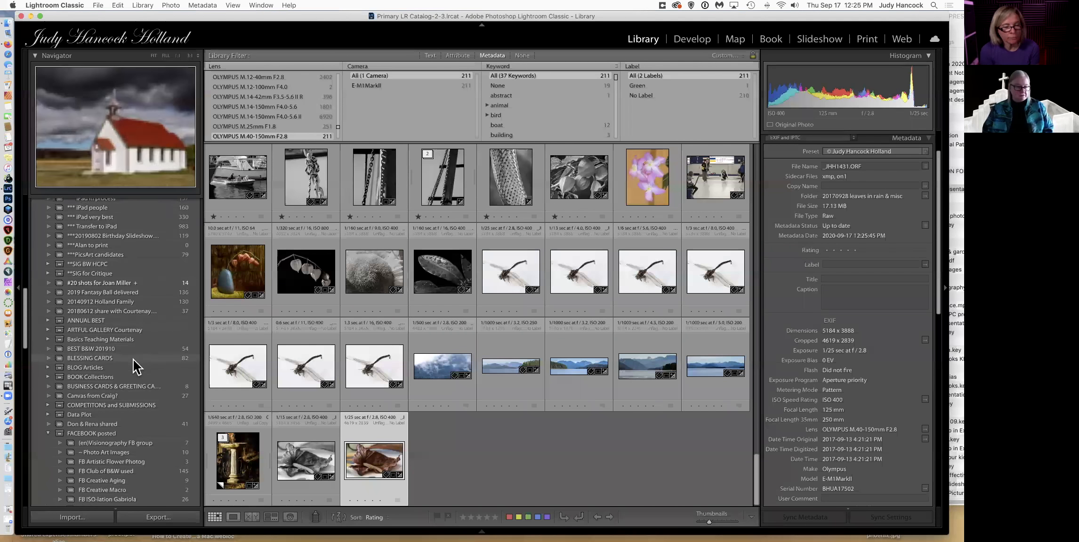
{"action": "scroll", "coordinate": [133, 360], "scroll_direction": "up", "scroll_amount": 10}
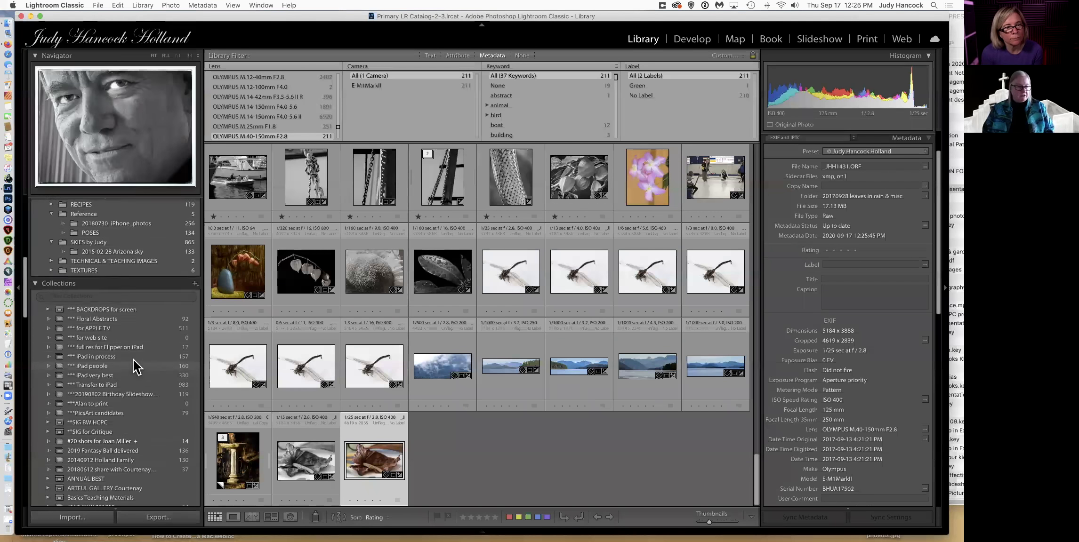
{"action": "left_click", "coordinate": [196, 286]}
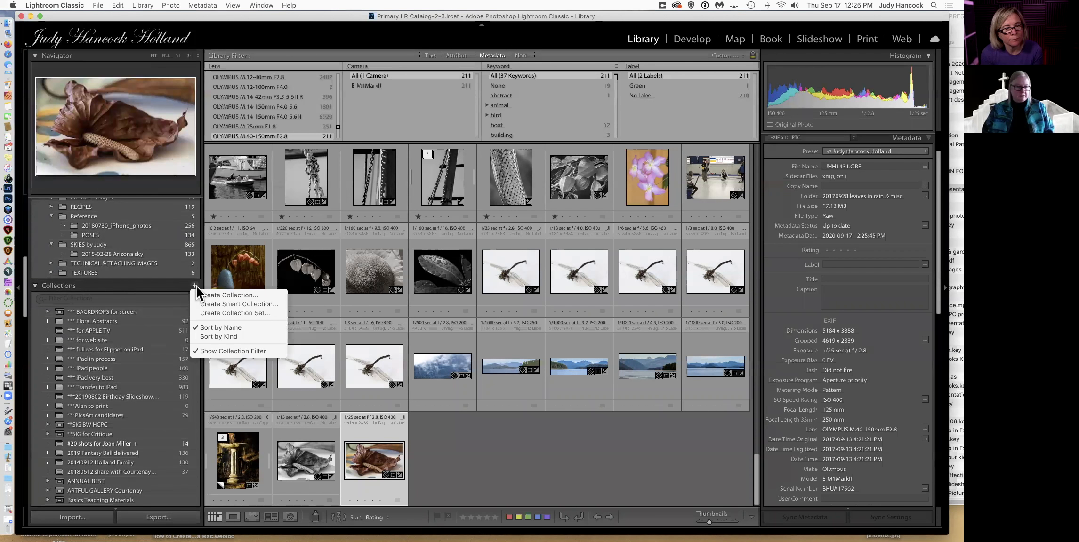
{"action": "left_click", "coordinate": [215, 305]}
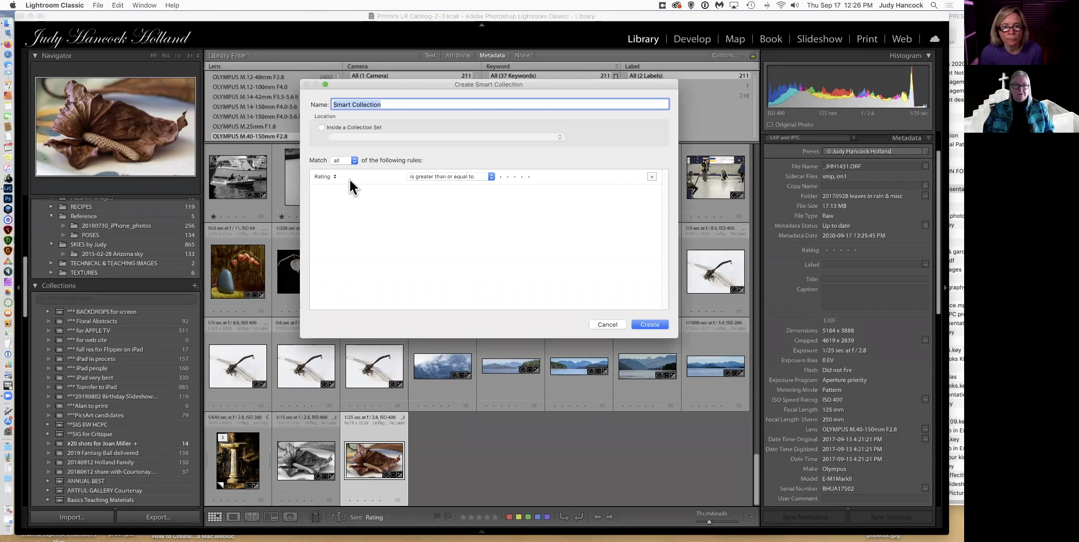
{"action": "left_click", "coordinate": [334, 176]}
{"action": "mouse_move", "coordinate": [351, 254]}
{"action": "mouse_move", "coordinate": [361, 269]}
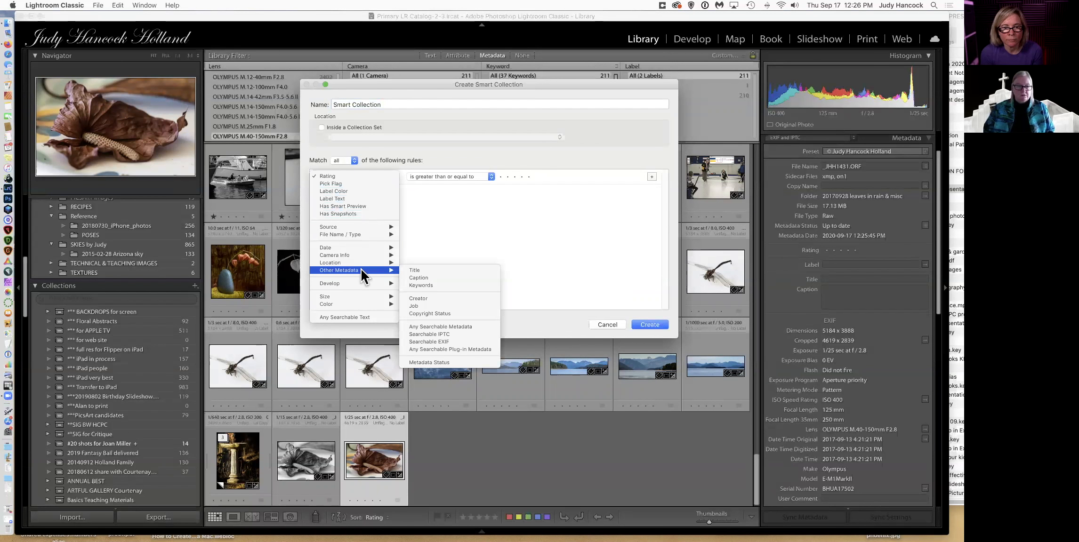
{"action": "left_click", "coordinate": [428, 285]}
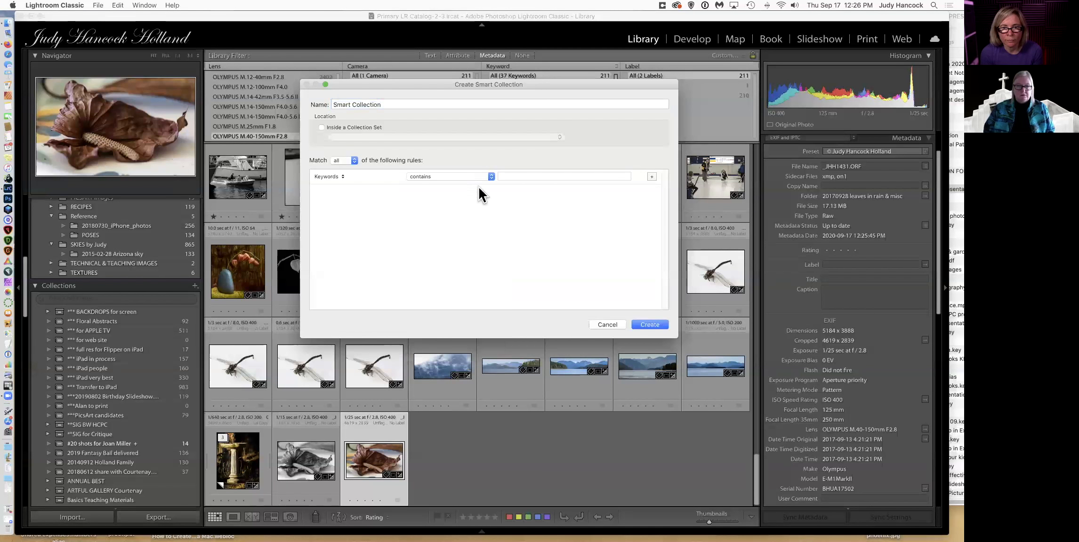
{"action": "left_click", "coordinate": [490, 177]}
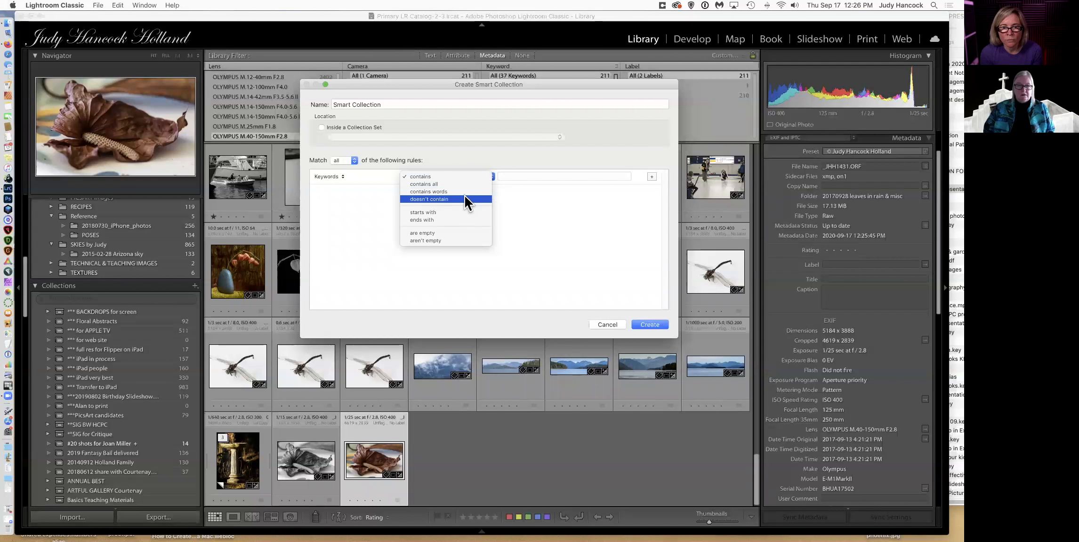
{"action": "left_click", "coordinate": [453, 233]}
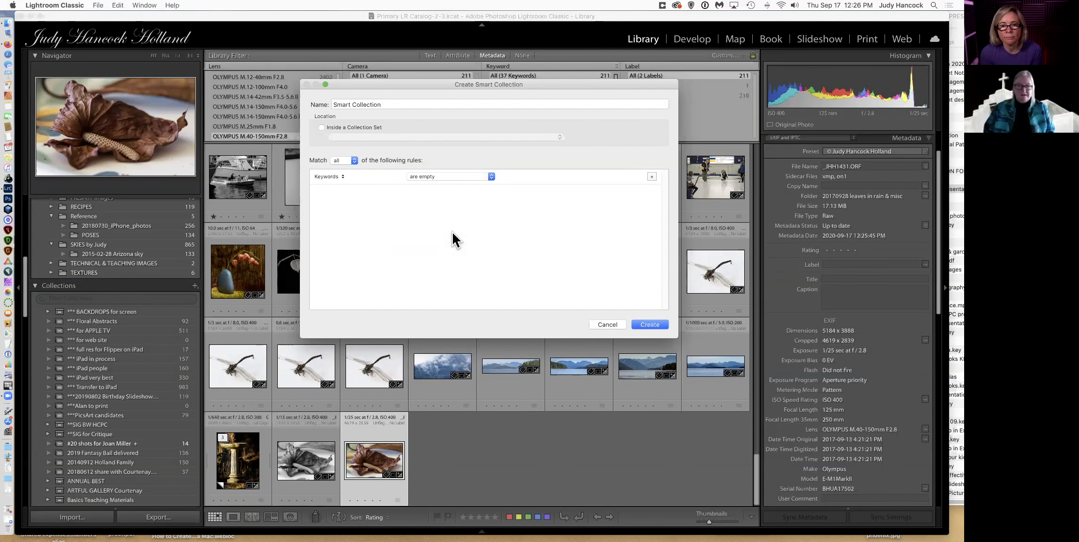
{"action": "left_click", "coordinate": [654, 324]}
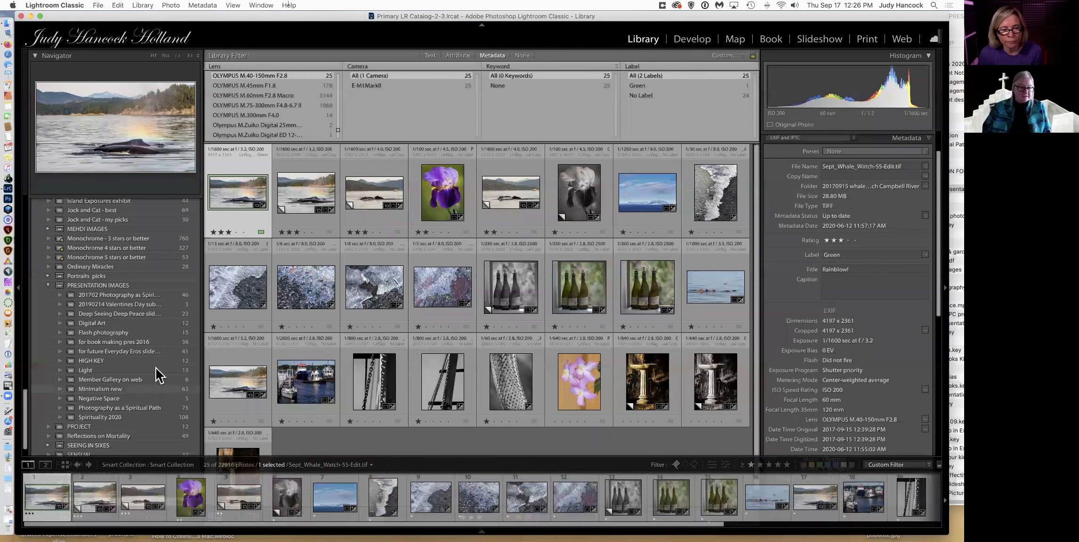
Step: Add the keyword "whale" to the first photo in the third row of the new smart collection
{"action": "scroll", "coordinate": [155, 369], "scroll_direction": "down", "scroll_amount": 5}
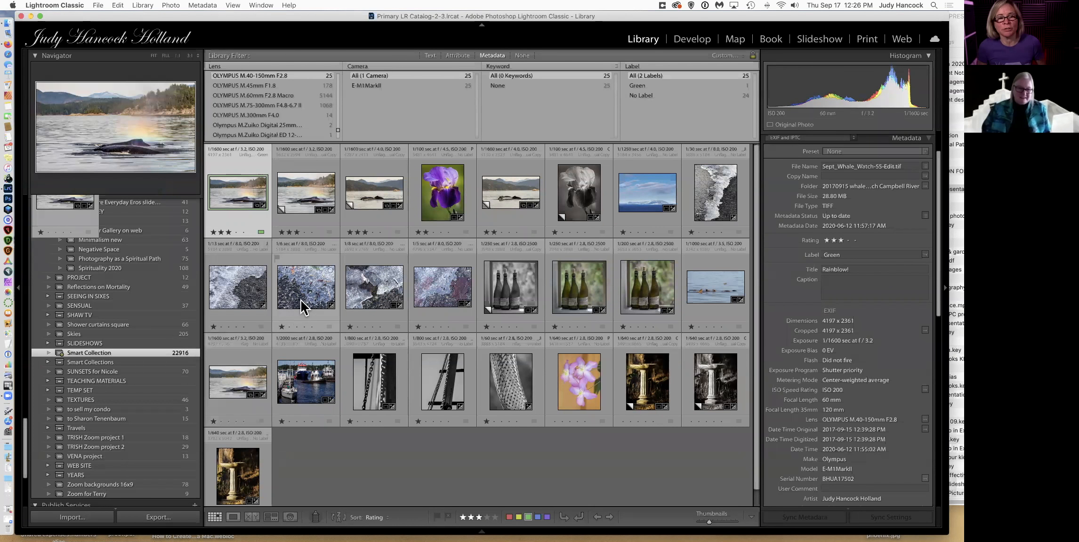
{"action": "left_click", "coordinate": [228, 373]}
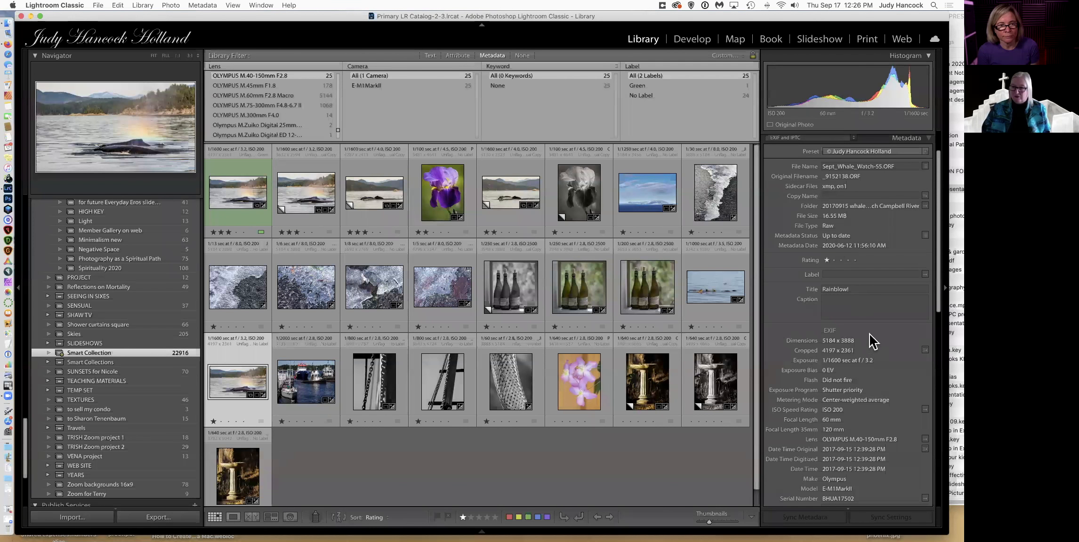
{"action": "scroll", "coordinate": [859, 320], "scroll_direction": "up", "scroll_amount": 5}
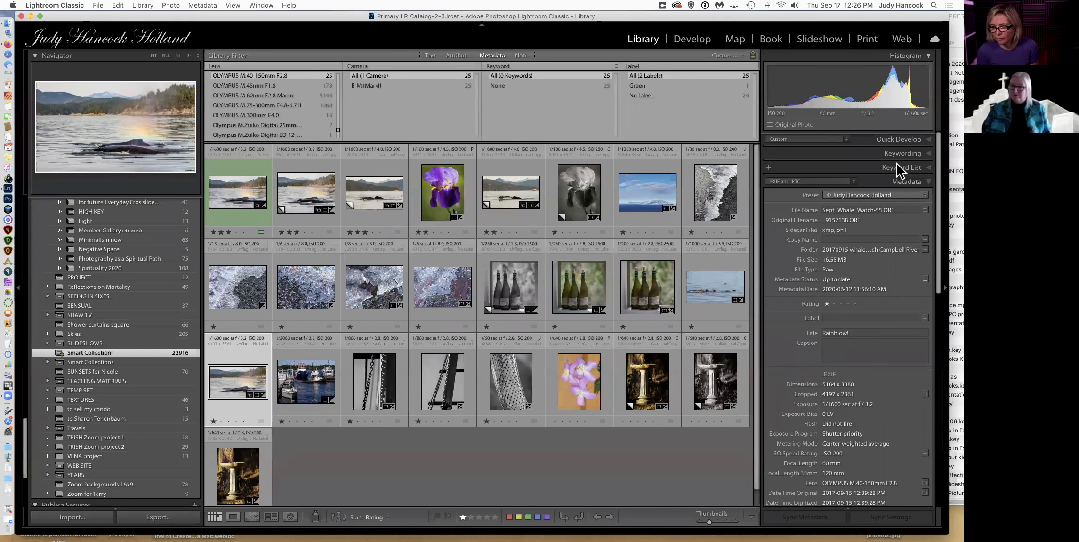
{"action": "left_click", "coordinate": [907, 152]}
{"action": "left_click", "coordinate": [852, 182]}
{"action": "type", "text": "whale"}
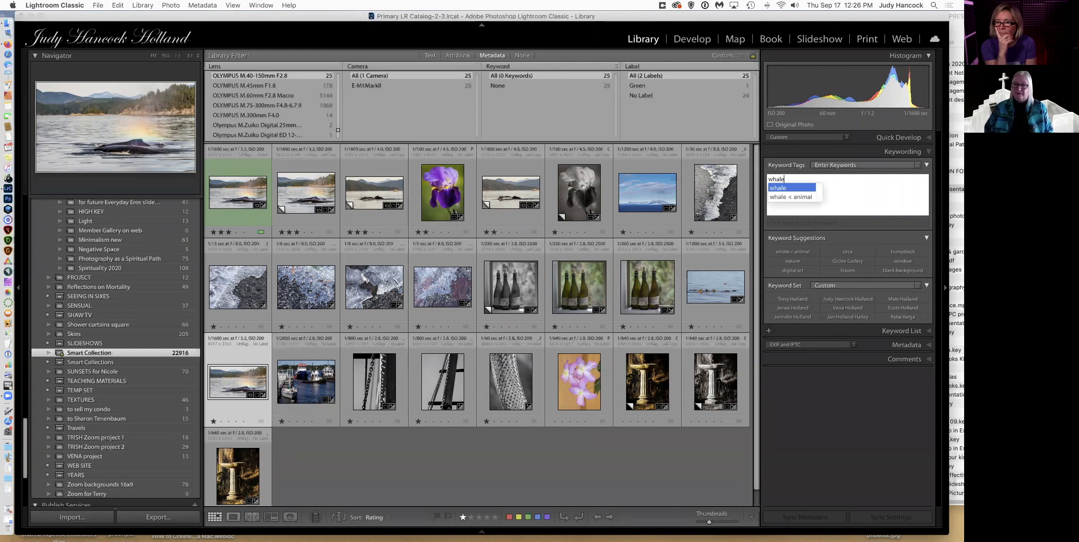
{"action": "key", "text": "Return"}
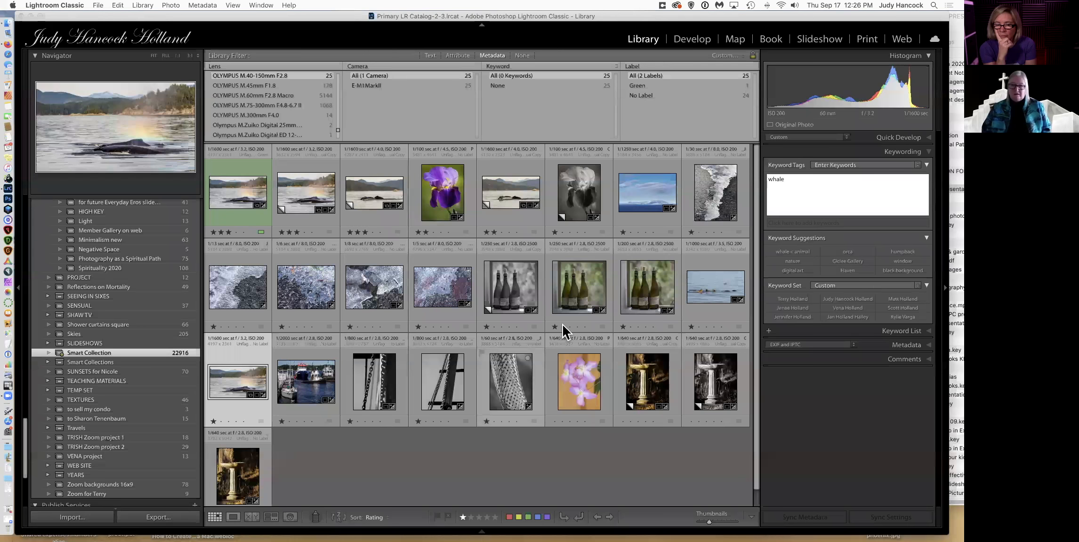
{"action": "key", "text": "Return"}
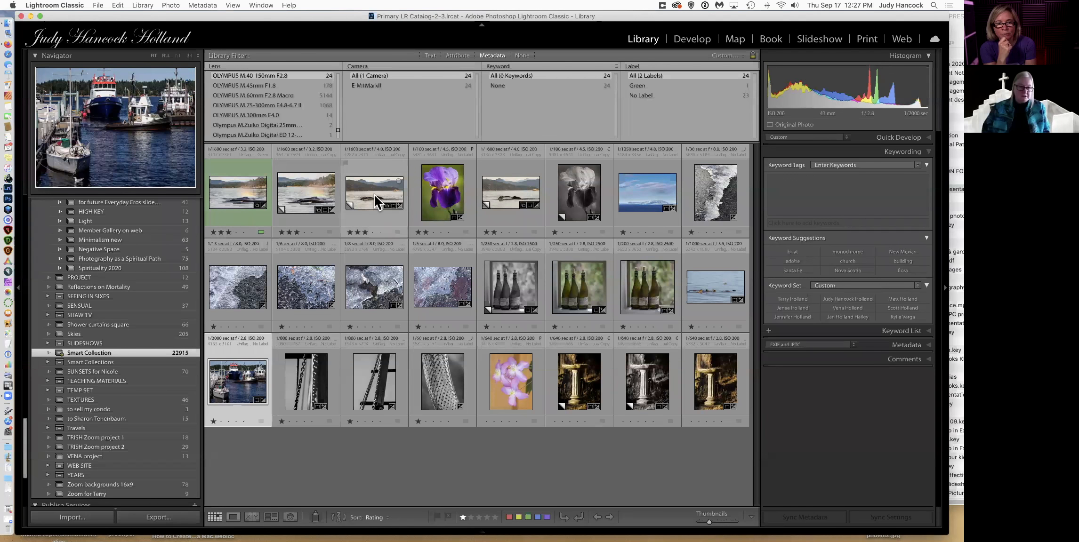
Step: Add the keyword "whale" to the first three photos and the fifth photo in the smart collection's first row
{"action": "left_click", "coordinate": [235, 193]}
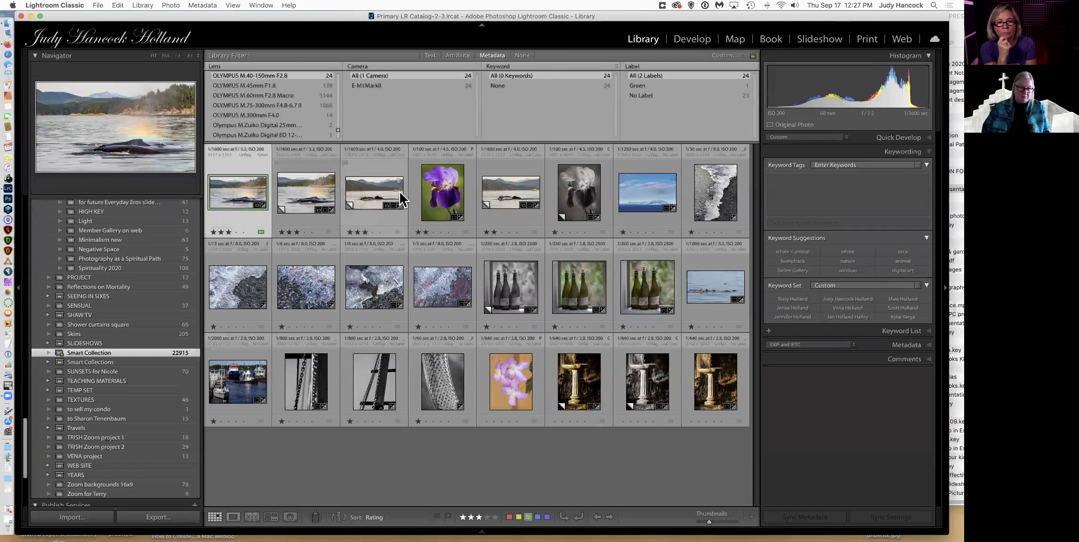
{"action": "left_click", "coordinate": [381, 187], "text": "shift"}
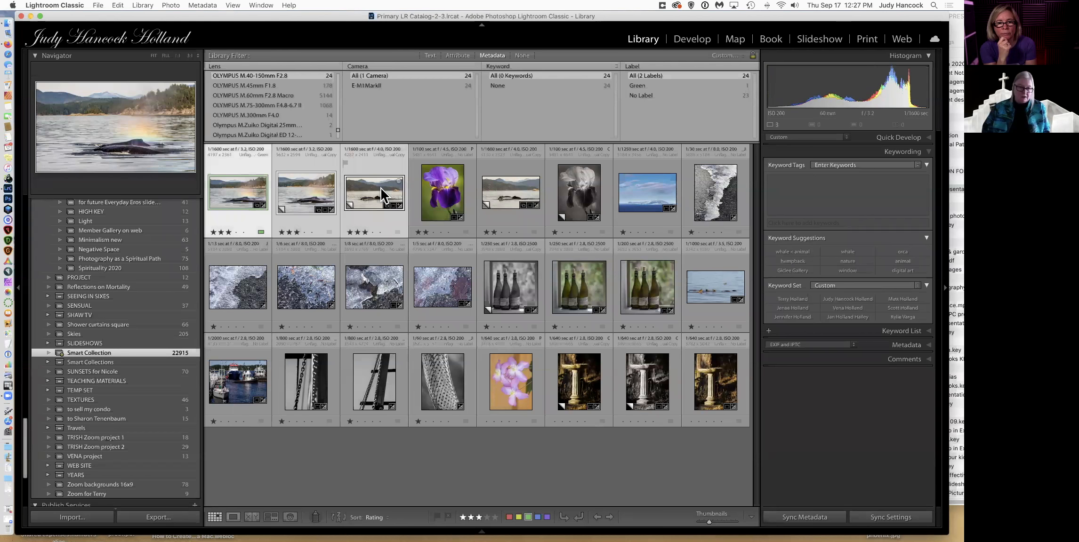
{"action": "left_click", "coordinate": [505, 185], "text": "super"}
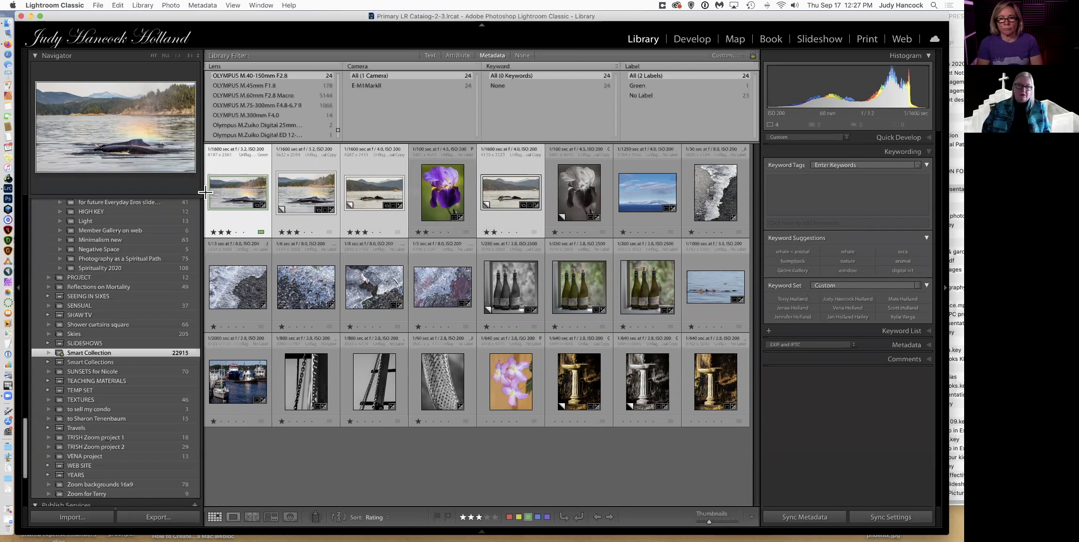
{"action": "left_click", "coordinate": [835, 189]}
{"action": "type", "text": "whale"}
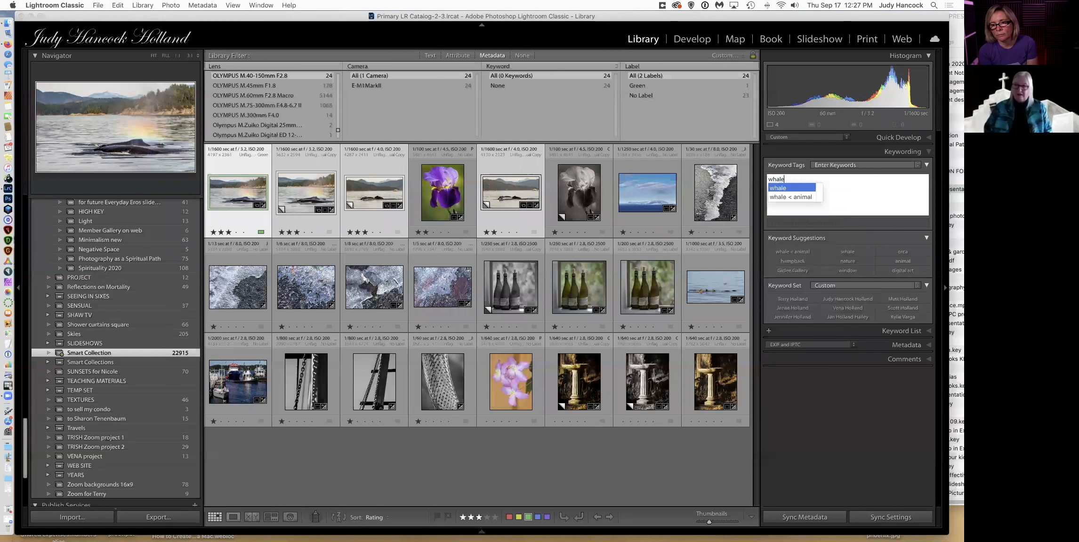
{"action": "key", "text": "Return"}
{"action": "key", "text": "Return"}
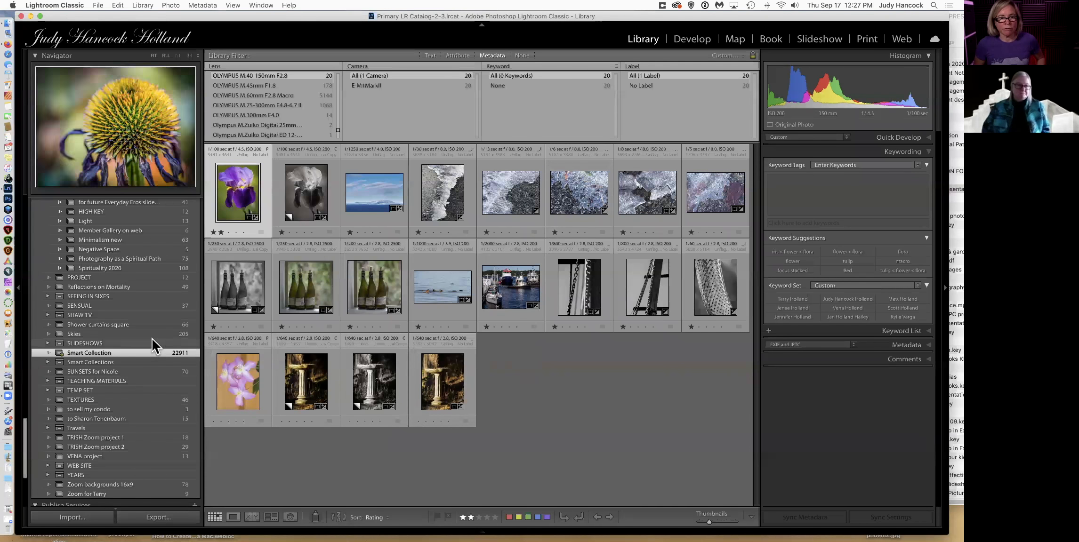
Step: Add the keyword "Red" to the camellia photo ending the second row of the Photography as a Spiritual Path collection
{"action": "left_click", "coordinate": [142, 259]}
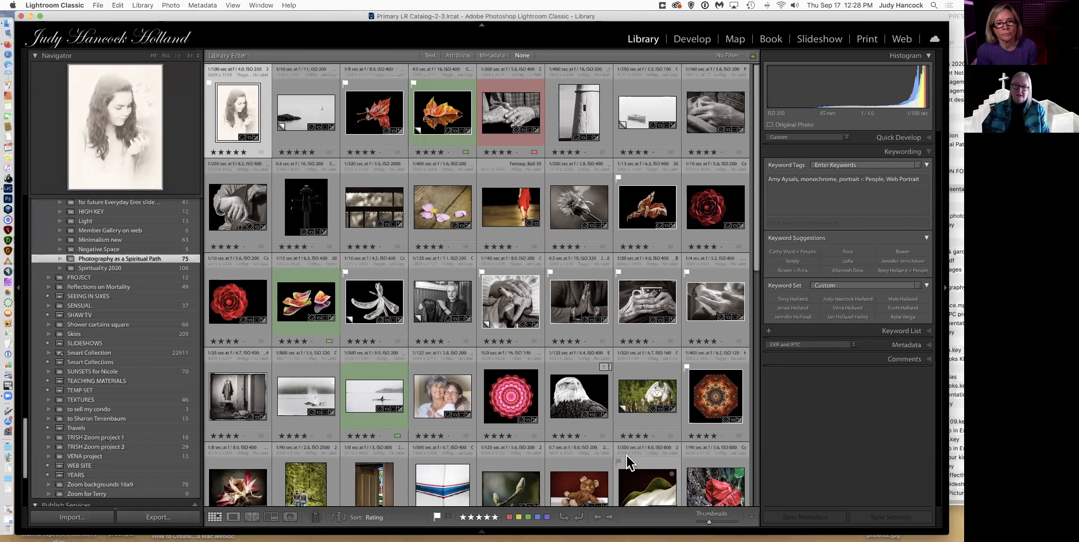
{"action": "left_click", "coordinate": [719, 217]}
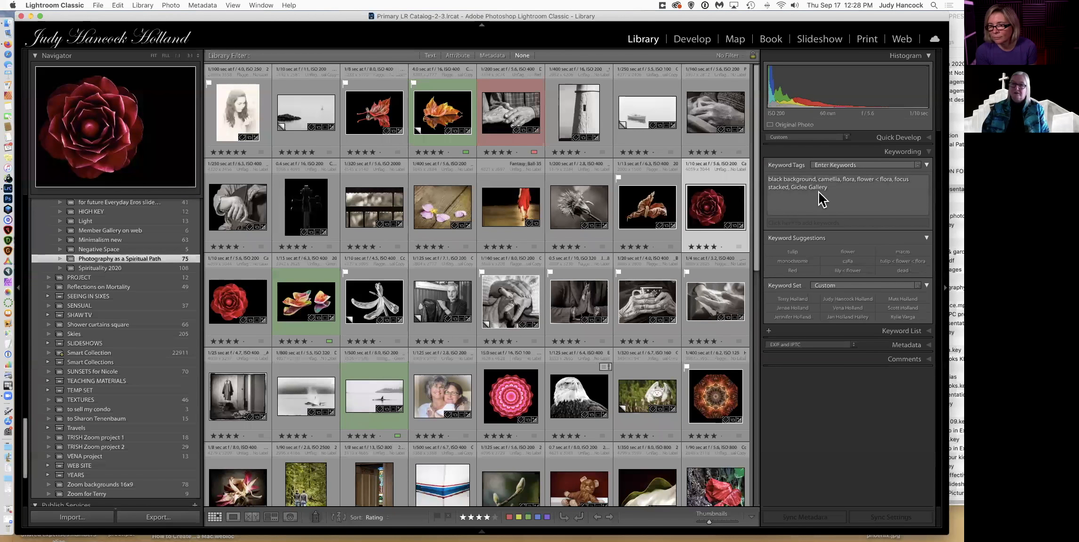
{"action": "left_click", "coordinate": [850, 189]}
{"action": "type", "text": ", red"}
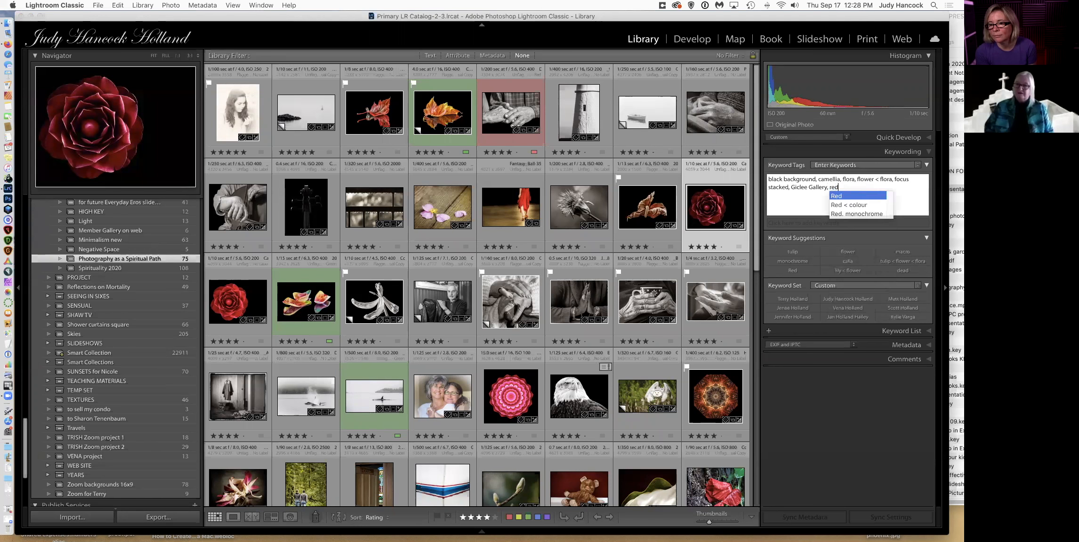
{"action": "key", "text": "Return"}
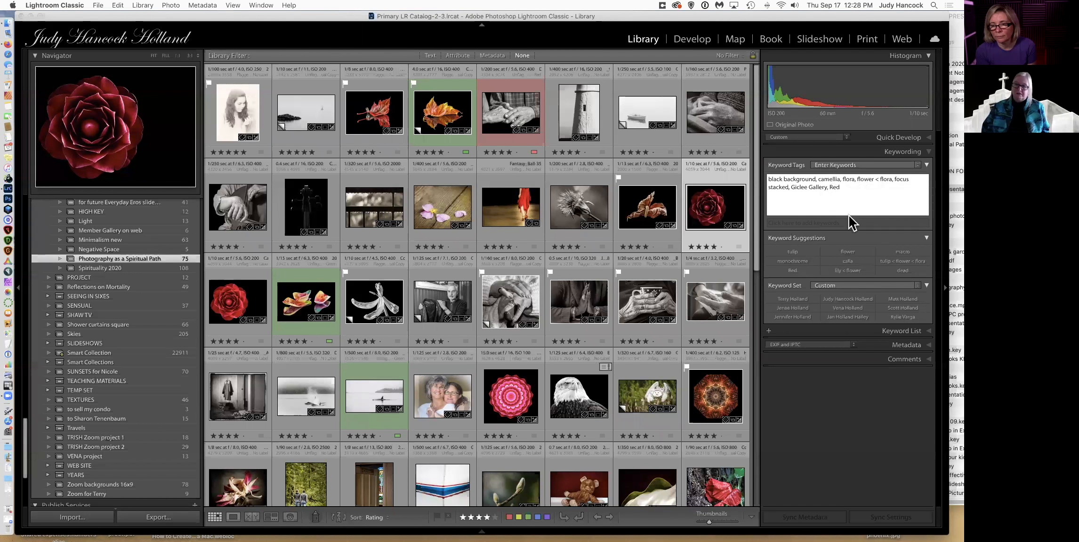
{"action": "key", "text": "Return"}
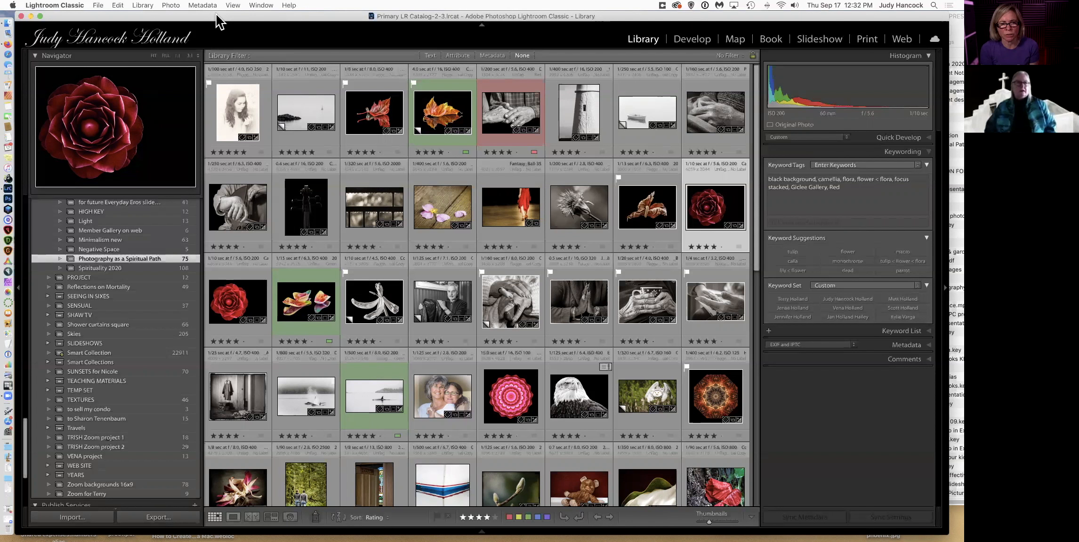
Step: Switch to Finder and examine the dated catalog backup folders in the Backups folder
{"action": "left_click", "coordinate": [30, 15]}
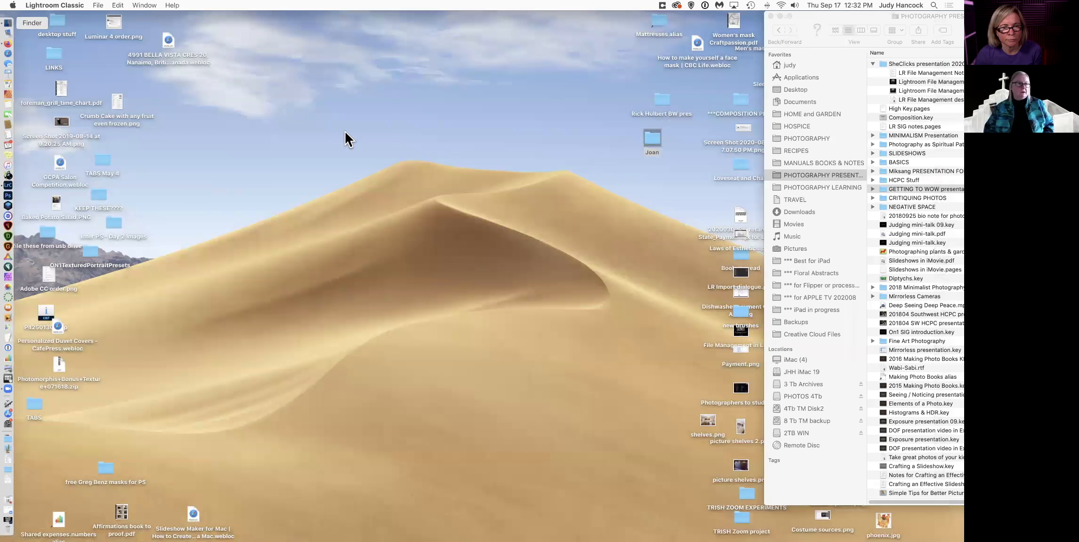
{"action": "left_click_drag", "start_coordinate": [826, 18], "coordinate": [315, 19]}
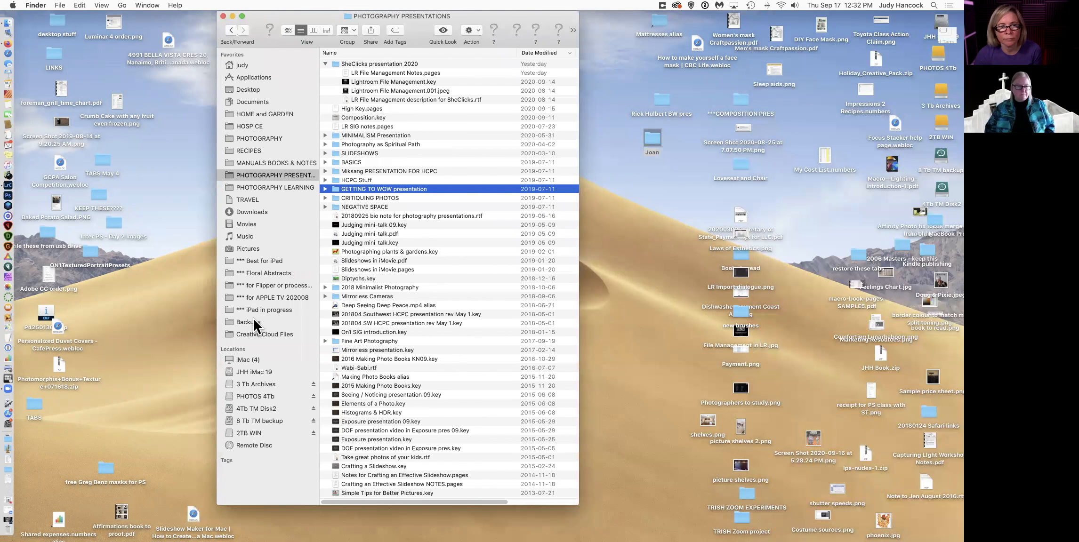
{"action": "left_click", "coordinate": [243, 321]}
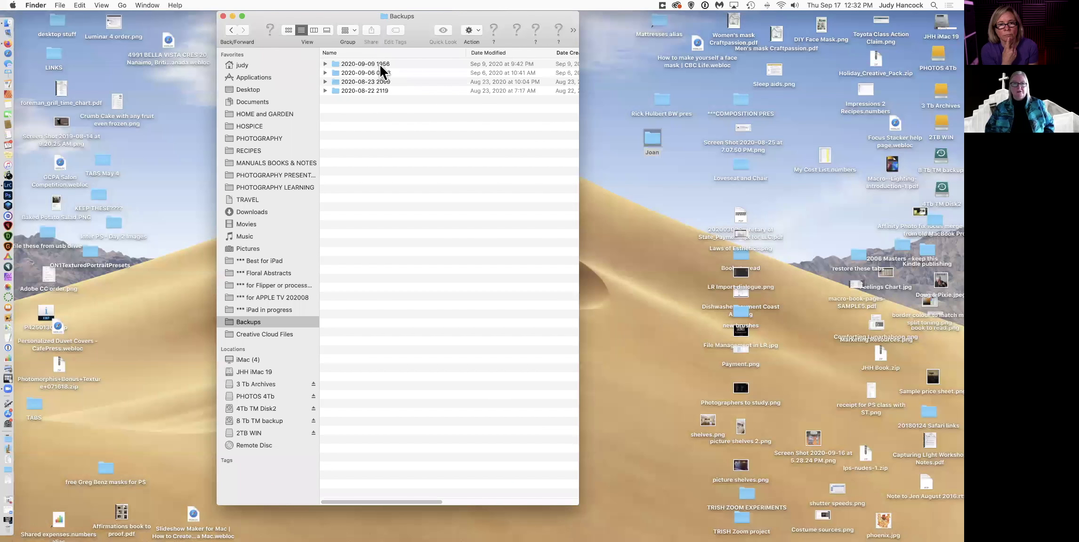
{"action": "left_click", "coordinate": [385, 91]}
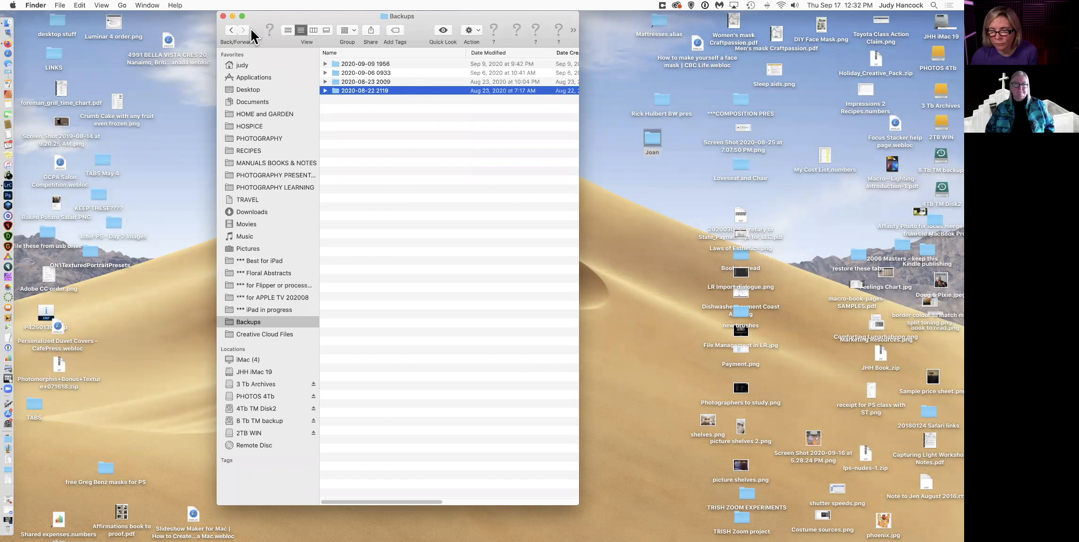
{"action": "left_click_drag", "start_coordinate": [256, 13], "coordinate": [662, 49]}
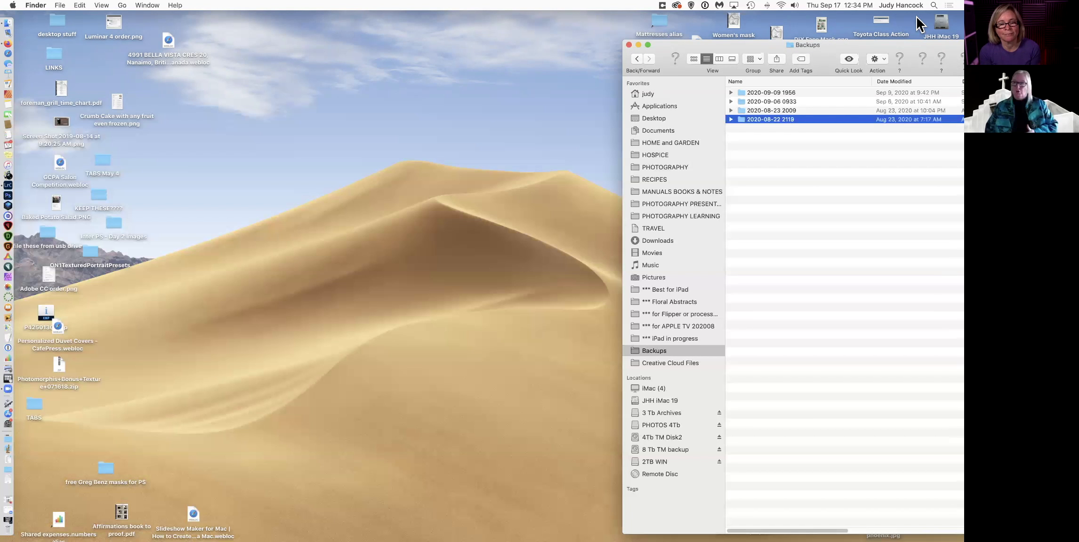
Step: Return to Lightroom Classic, start a photo import and expand the HCPC NEWSLETTER folder on the PHOTOS 4Tb drive
{"action": "left_click", "coordinate": [14, 185]}
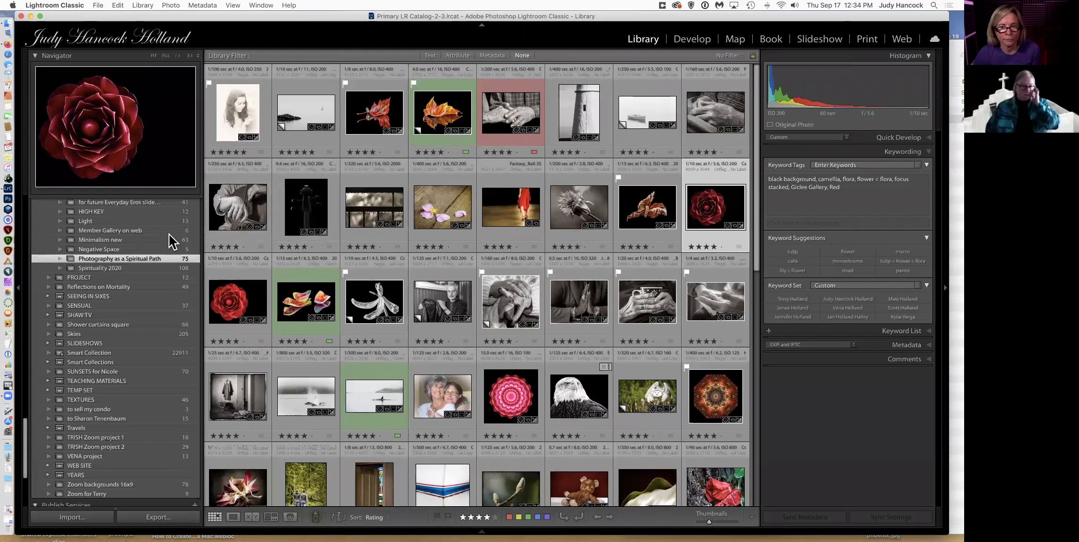
{"action": "scroll", "coordinate": [146, 269], "scroll_direction": "up", "scroll_amount": 1}
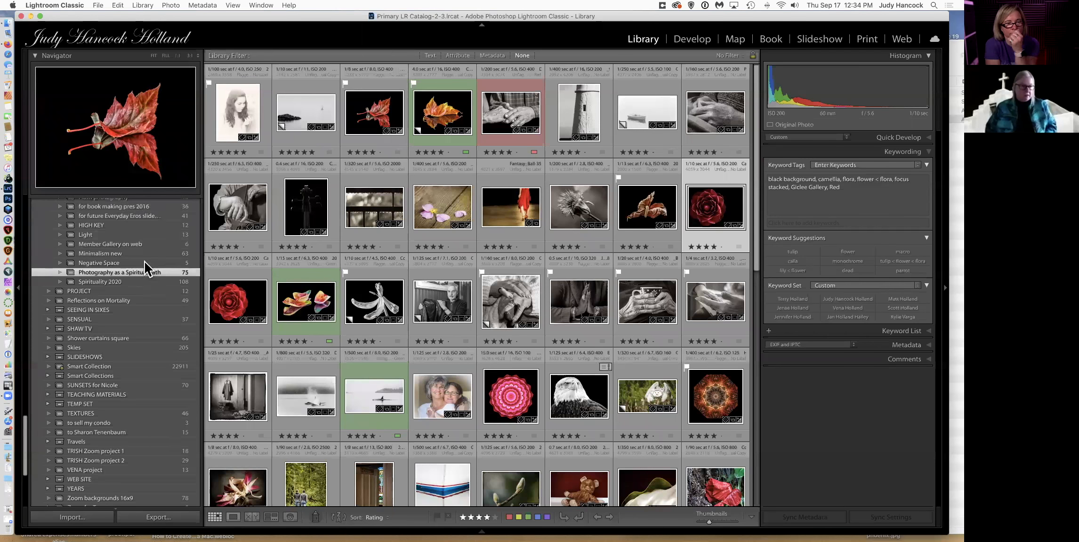
{"action": "scroll", "coordinate": [146, 269], "scroll_direction": "up", "scroll_amount": 14}
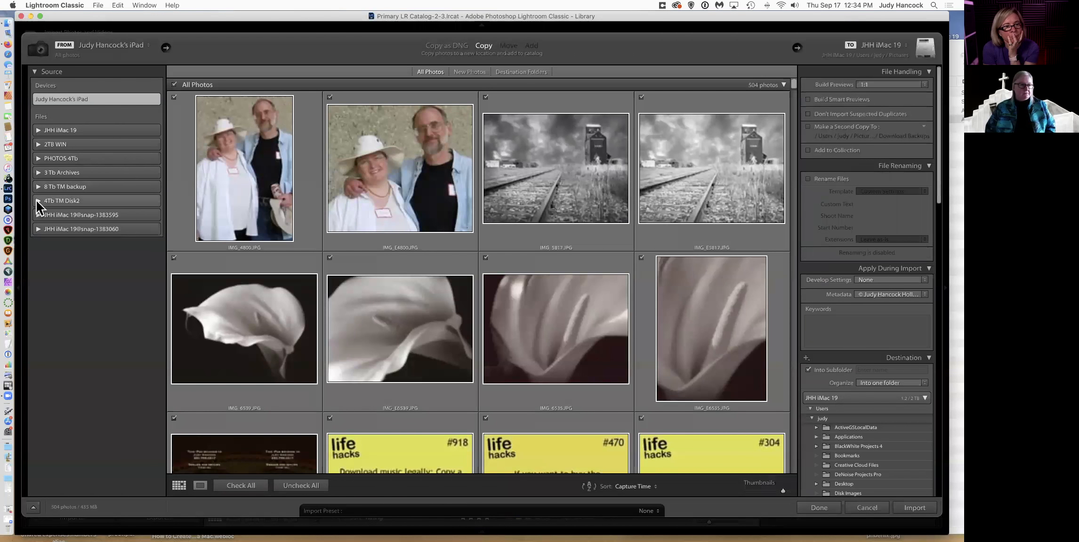
{"action": "left_click", "coordinate": [37, 202]}
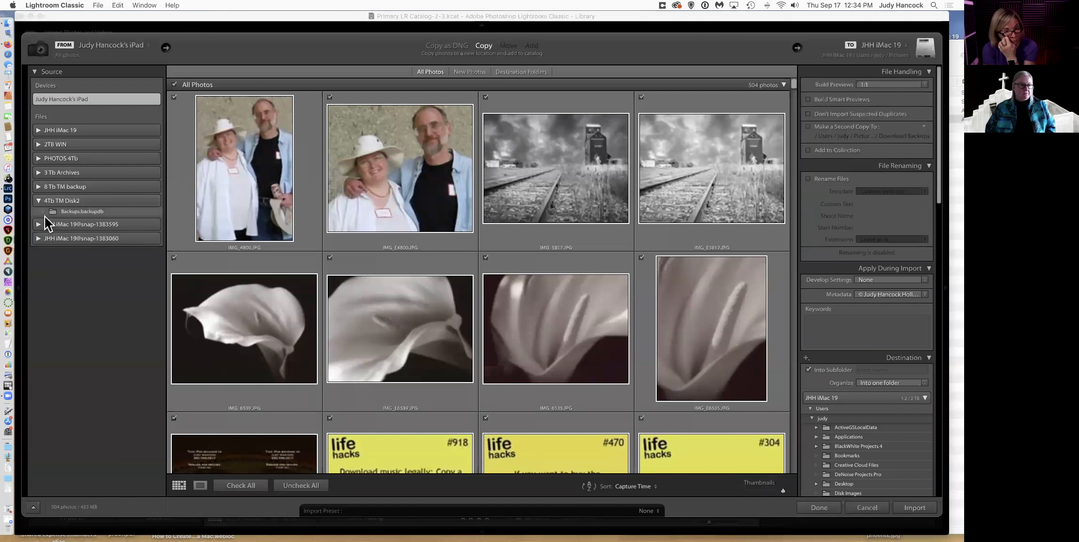
{"action": "left_click", "coordinate": [38, 200]}
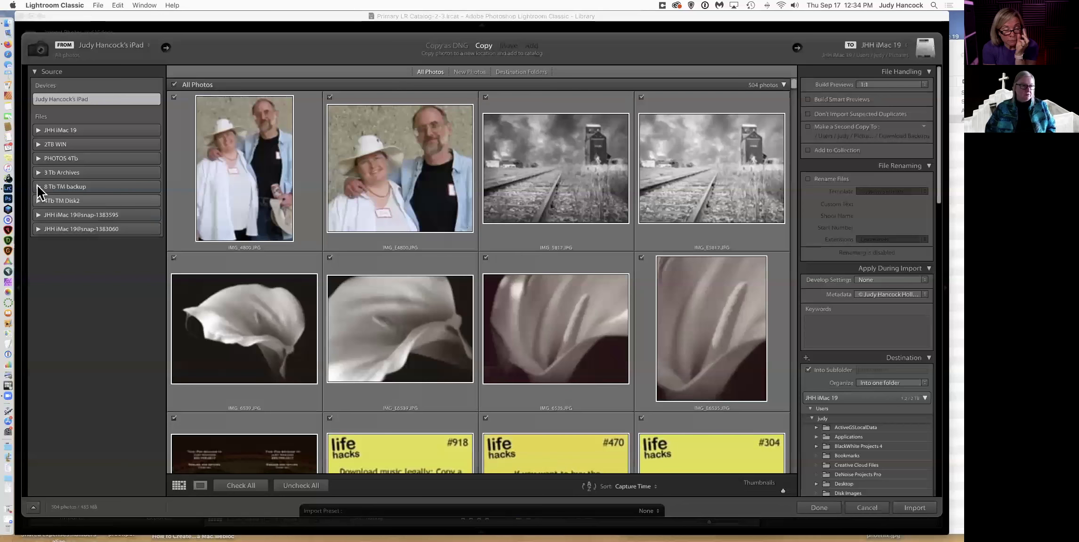
{"action": "left_click", "coordinate": [38, 159]}
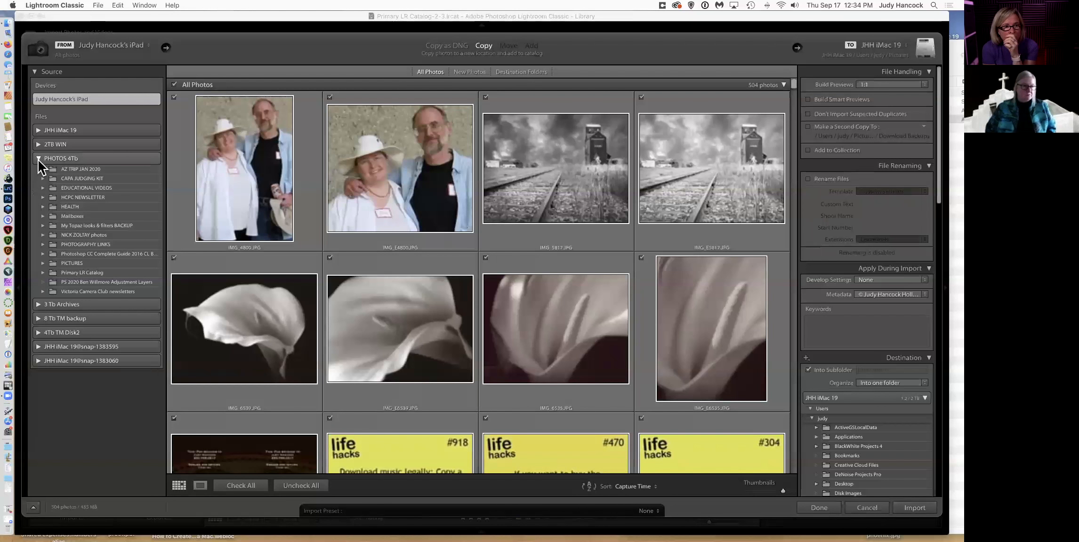
{"action": "left_click", "coordinate": [42, 198]}
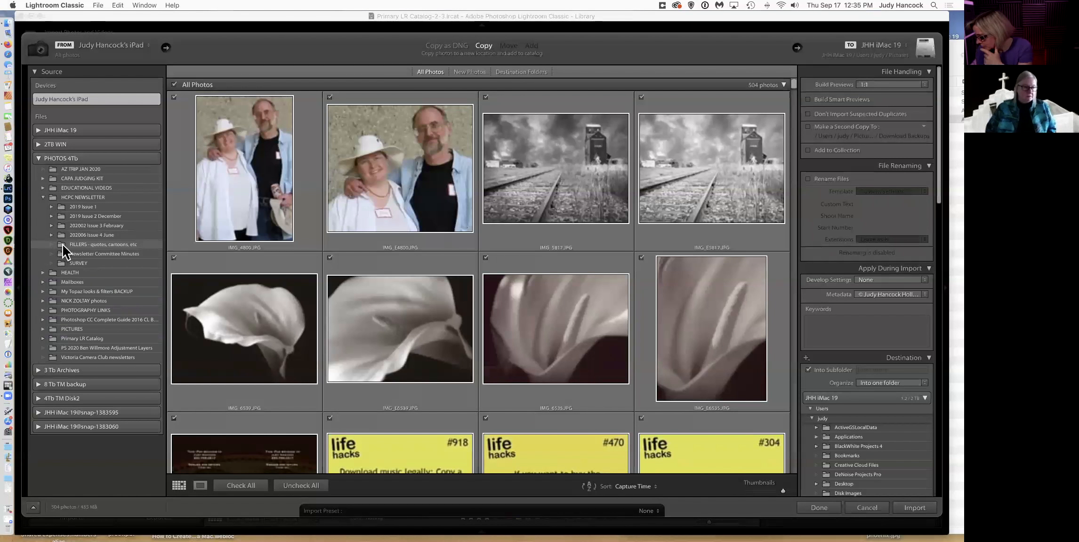
Step: Add the photos in the "Images sized for newsletter" folder under 2019 Issue 1 to the catalog at their current location
{"action": "left_click", "coordinate": [63, 245]}
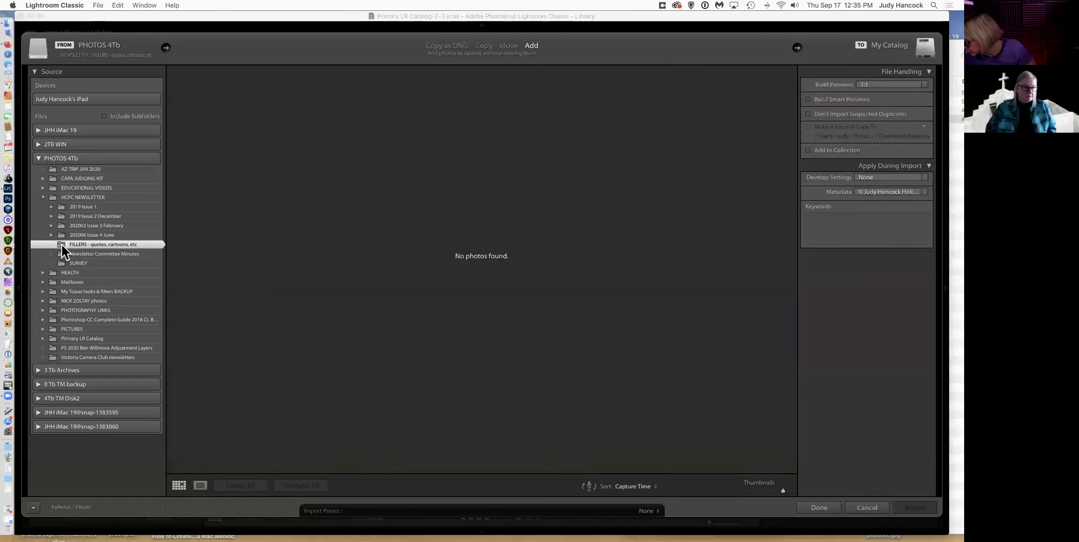
{"action": "left_click", "coordinate": [51, 207]}
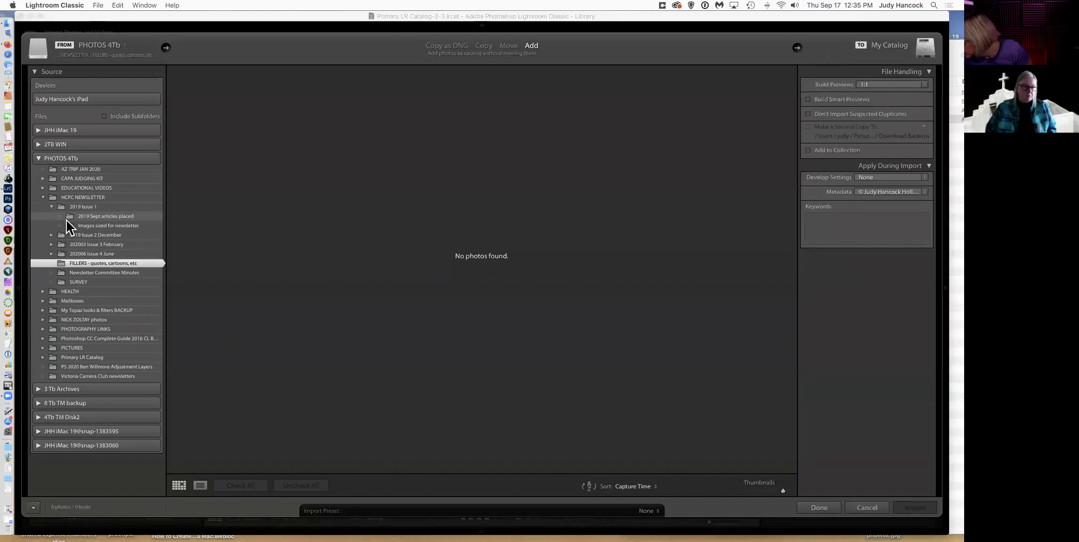
{"action": "left_click", "coordinate": [69, 225]}
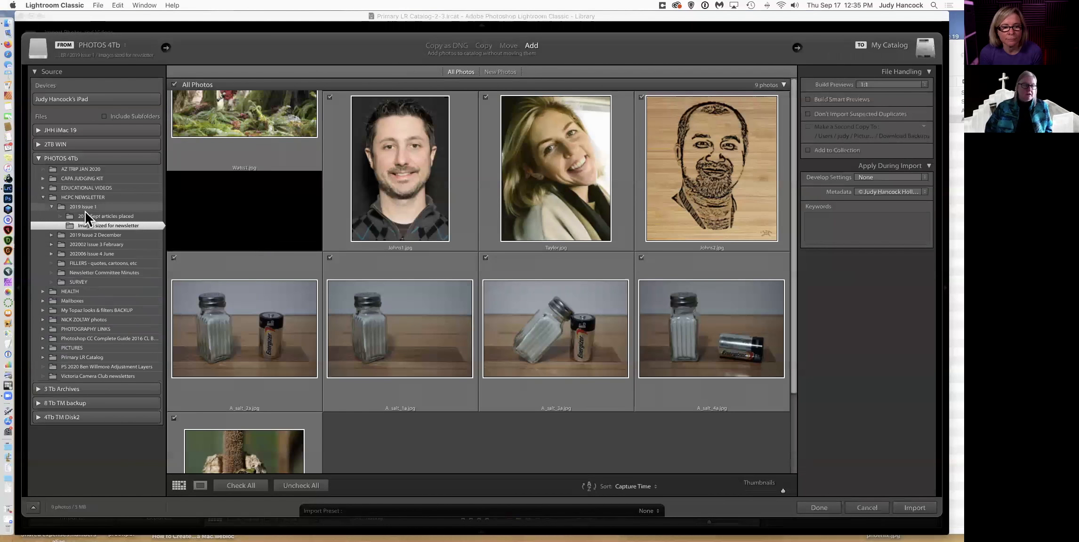
{"action": "left_click", "coordinate": [69, 224]}
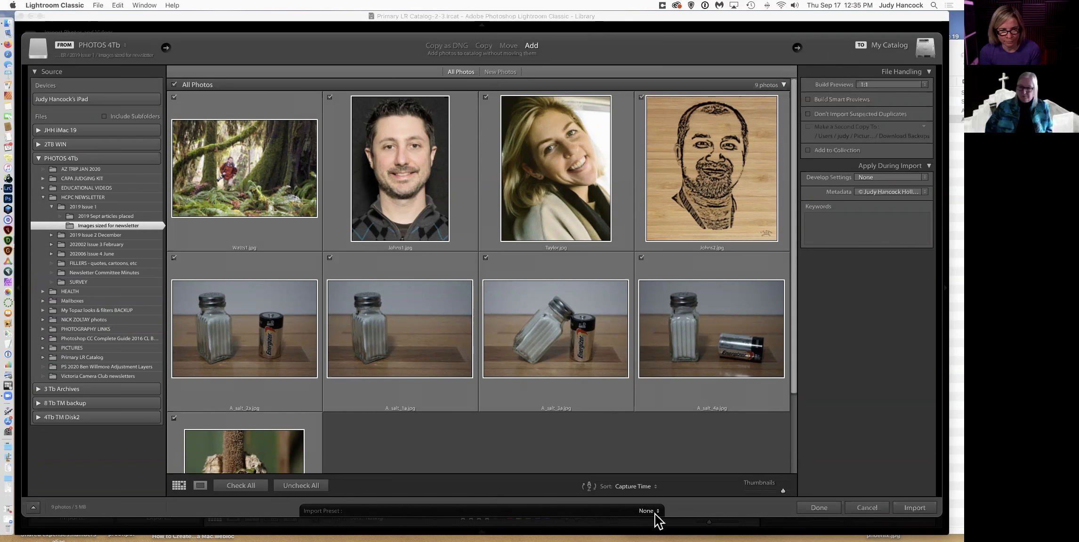
{"action": "left_click", "coordinate": [921, 505]}
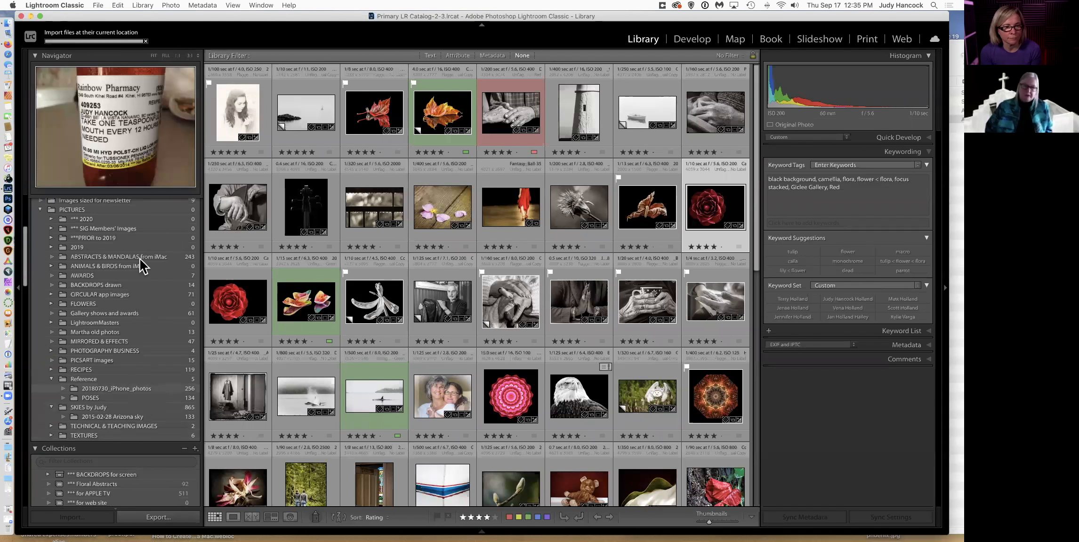
Step: Show the photos in the newly imported "Images sized for newsletter" folder on the PHOTOS 4Tb drive
{"action": "scroll", "coordinate": [134, 285], "scroll_direction": "up", "scroll_amount": 3}
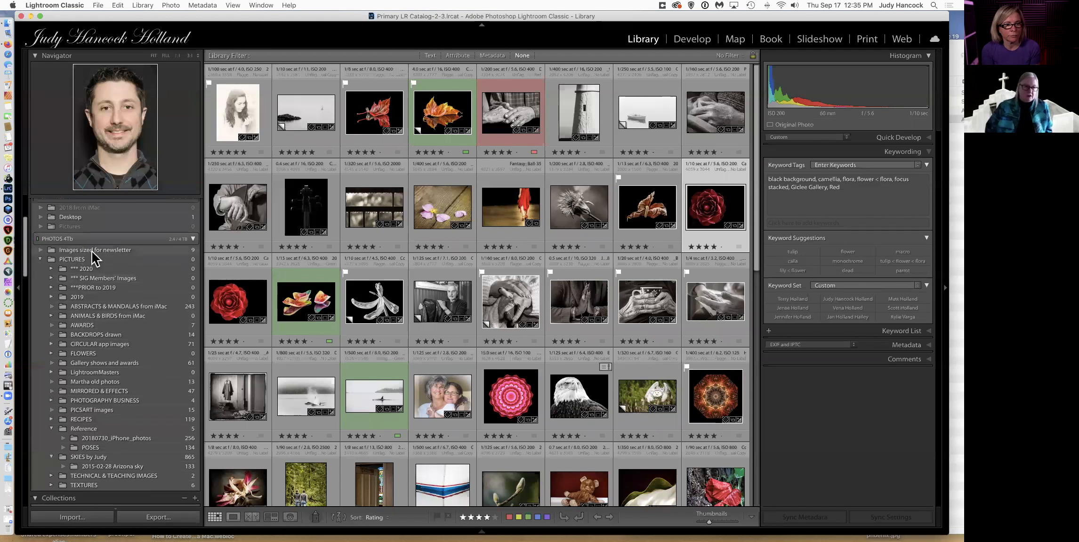
{"action": "left_click", "coordinate": [86, 252]}
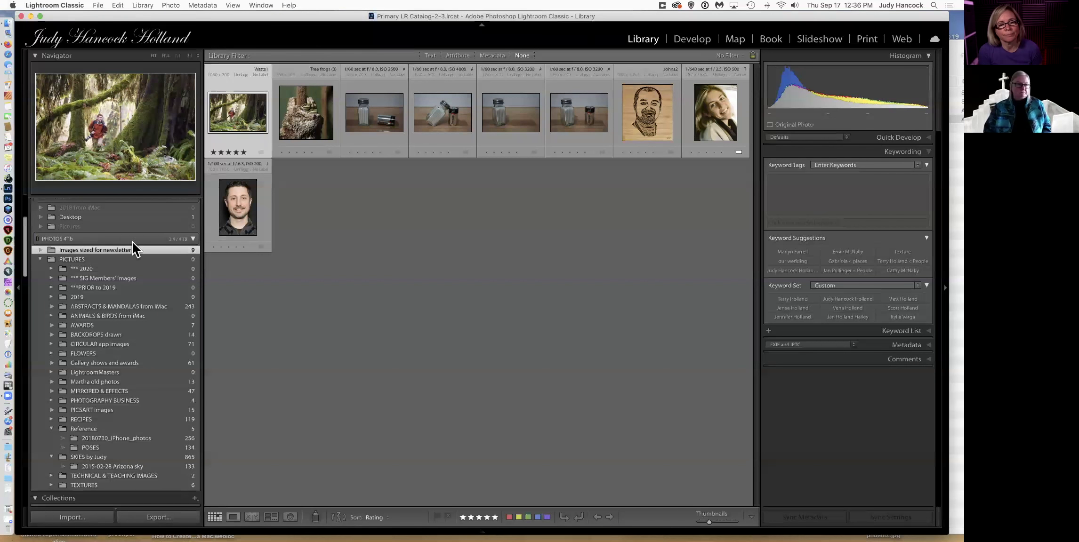
{"action": "left_click_drag", "start_coordinate": [60, 14], "coordinate": [61, 14]}
Step: Expand the *** 2020 folder and show the photos in its "20200917 SheClicks demo" subfolder
{"action": "scroll", "coordinate": [157, 374], "scroll_direction": "down", "scroll_amount": 5}
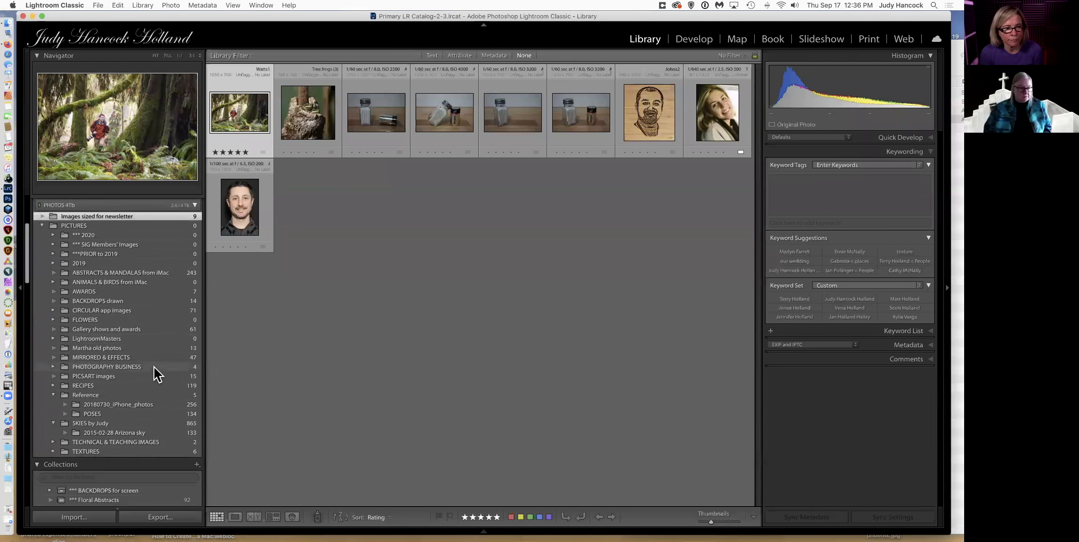
{"action": "scroll", "coordinate": [157, 374], "scroll_direction": "down", "scroll_amount": 3}
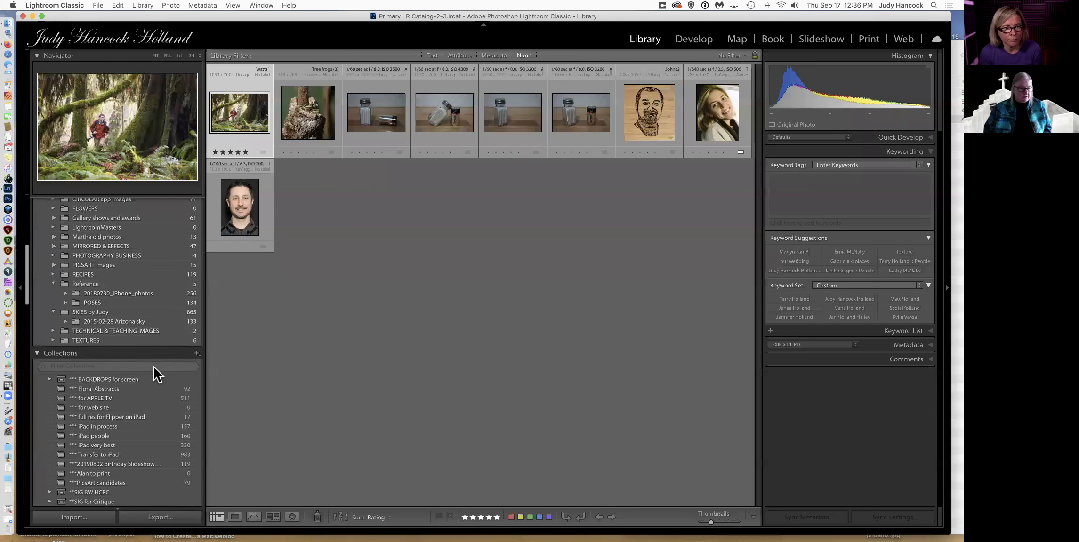
{"action": "scroll", "coordinate": [157, 374], "scroll_direction": "up", "scroll_amount": 3}
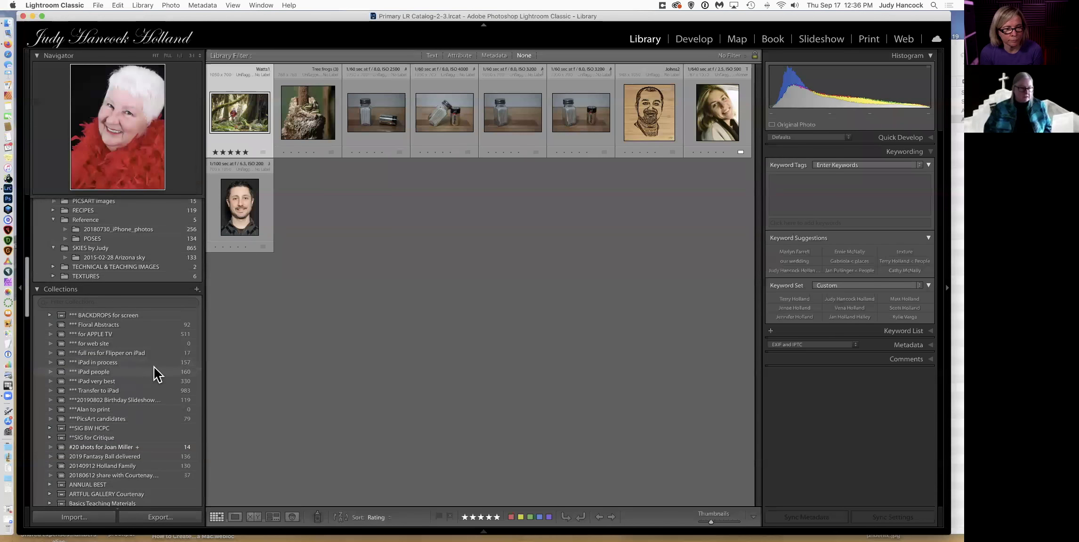
{"action": "scroll", "coordinate": [157, 374], "scroll_direction": "up", "scroll_amount": 5}
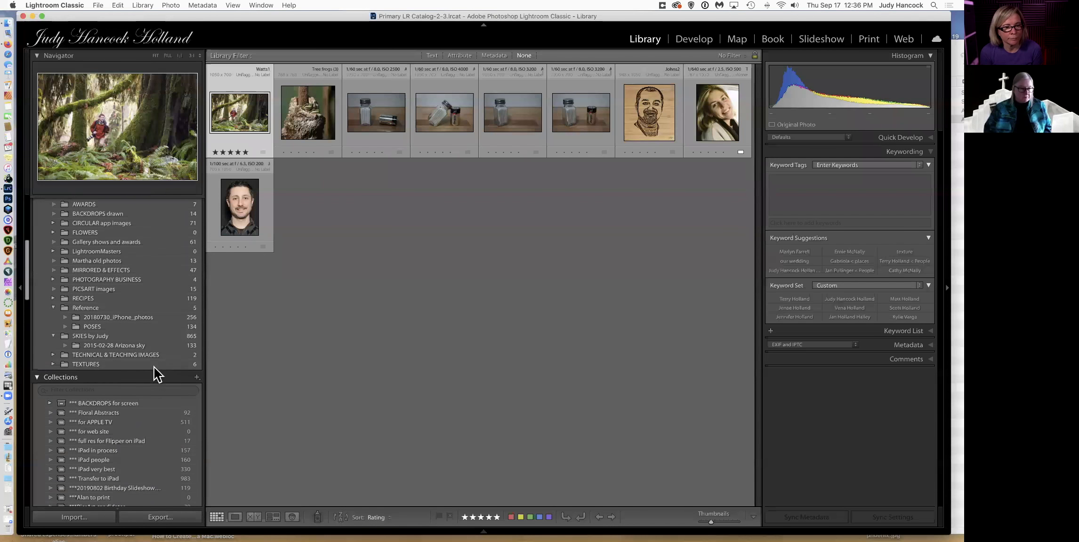
{"action": "left_click", "coordinate": [53, 280]}
{"action": "scroll", "coordinate": [96, 337], "scroll_direction": "down", "scroll_amount": 3}
{"action": "scroll", "coordinate": [96, 337], "scroll_direction": "down", "scroll_amount": 2}
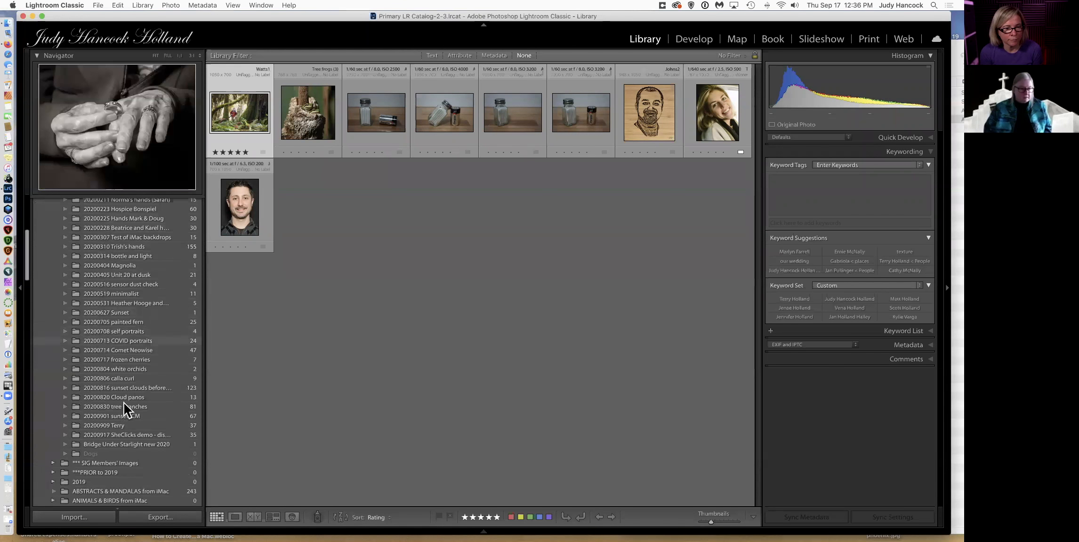
{"action": "left_click", "coordinate": [137, 434]}
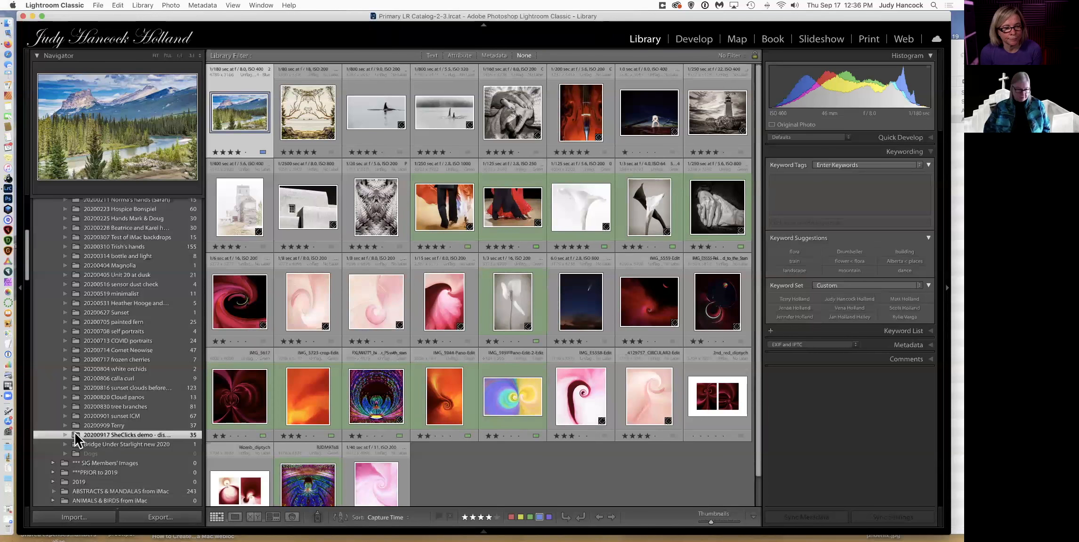
Step: Remove the "20200917 SheClicks demo - discard tomorrow" folder from the catalog, leaving its files on disk
{"action": "right_click", "coordinate": [75, 434]}
{"action": "left_click", "coordinate": [95, 452]}
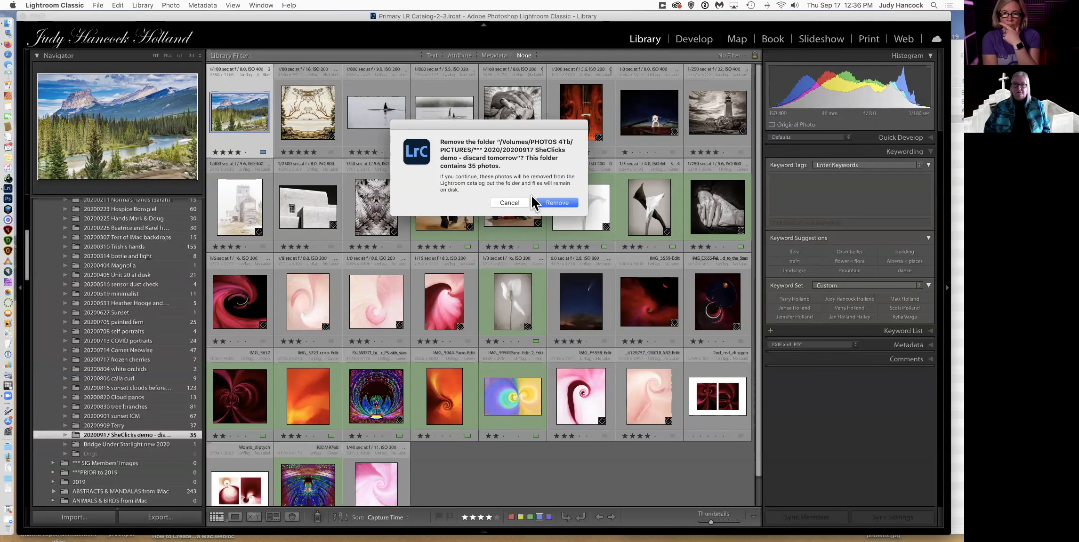
{"action": "left_click", "coordinate": [558, 202]}
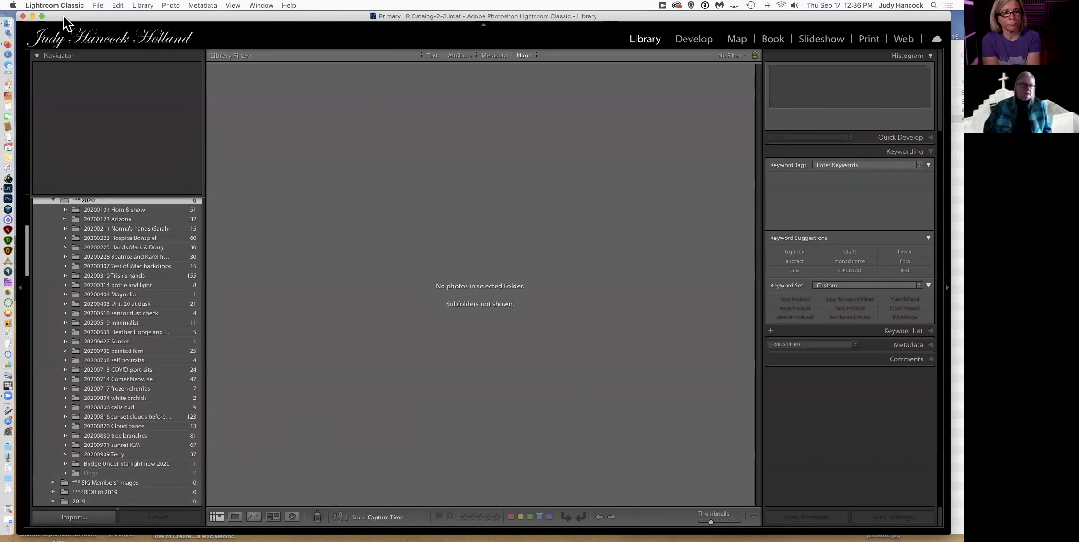
Step: Switch to Finder and inspect "20200917 SheClicks demo - discard tomorrow" under PICTURES, *** 2020 on PHOTOS 4Tb, and close the window
{"action": "left_click", "coordinate": [7, 23]}
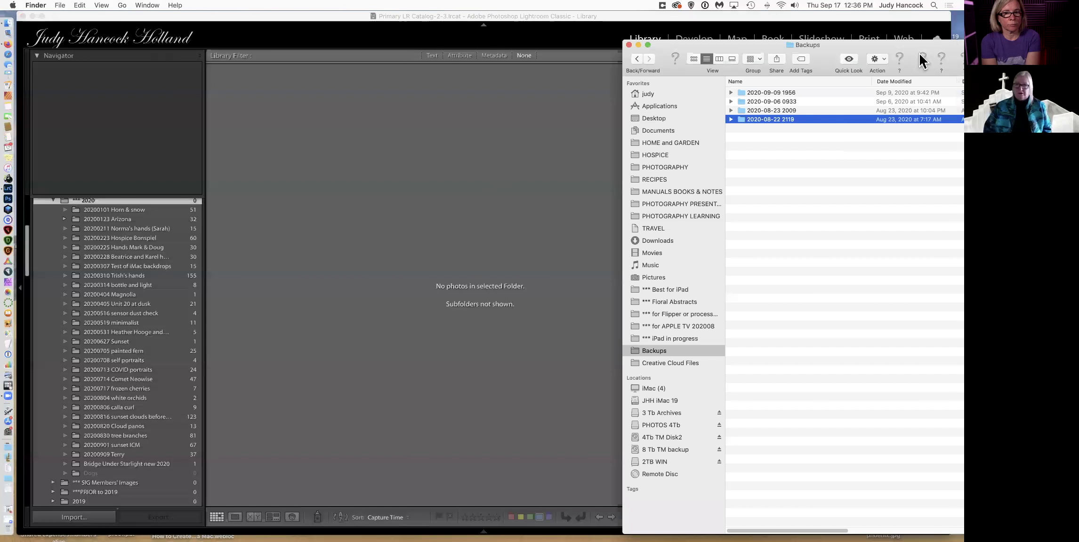
{"action": "left_click_drag", "start_coordinate": [816, 43], "coordinate": [527, 15]}
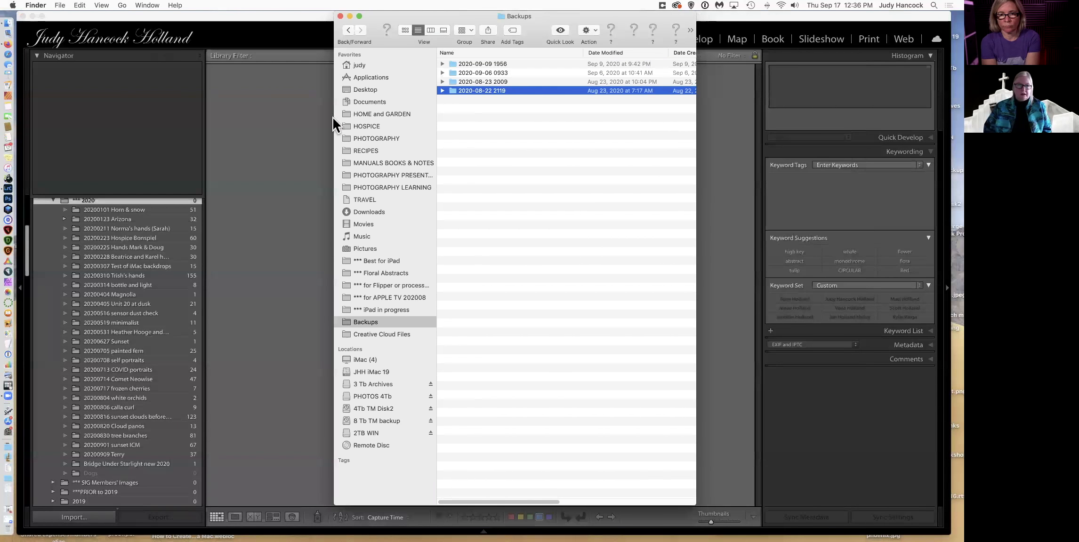
{"action": "left_click", "coordinate": [372, 398]}
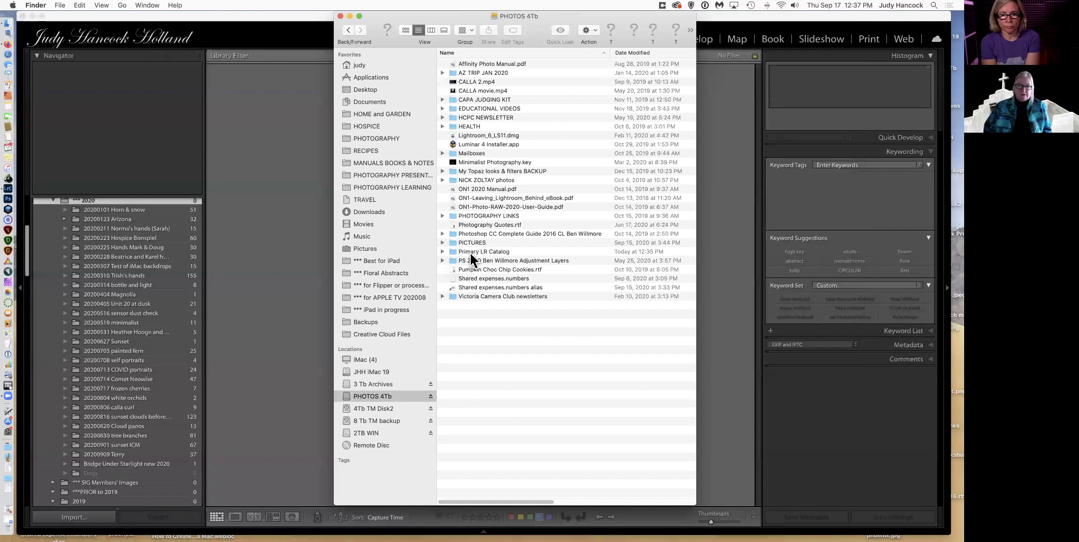
{"action": "double_click", "coordinate": [478, 241]}
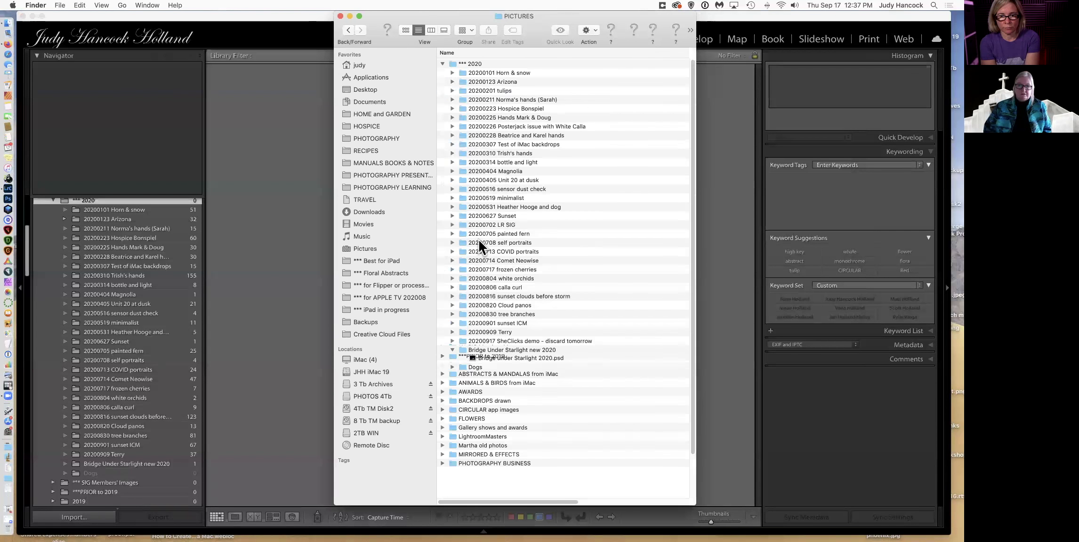
{"action": "double_click", "coordinate": [470, 61]}
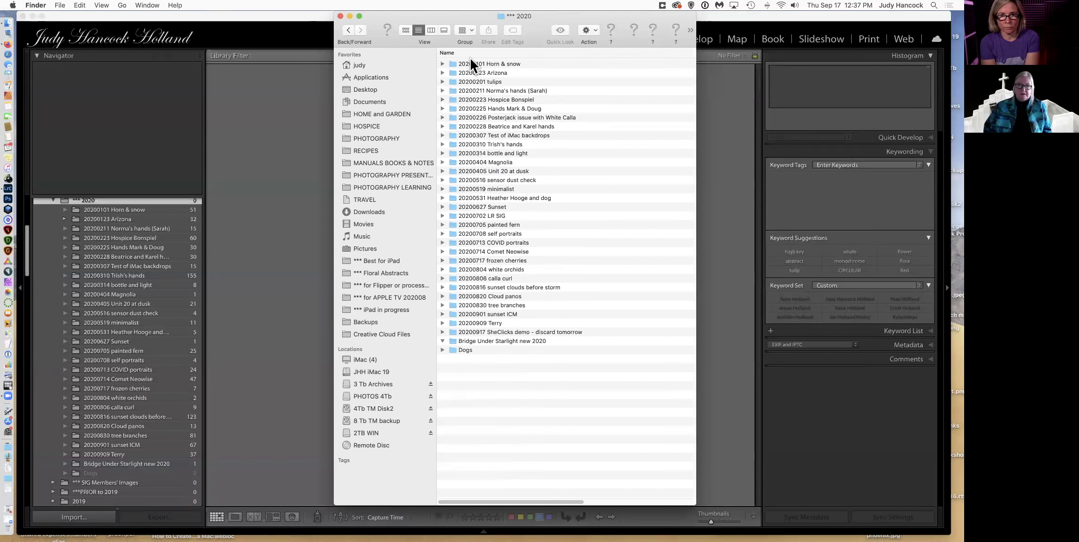
{"action": "left_click", "coordinate": [527, 333]}
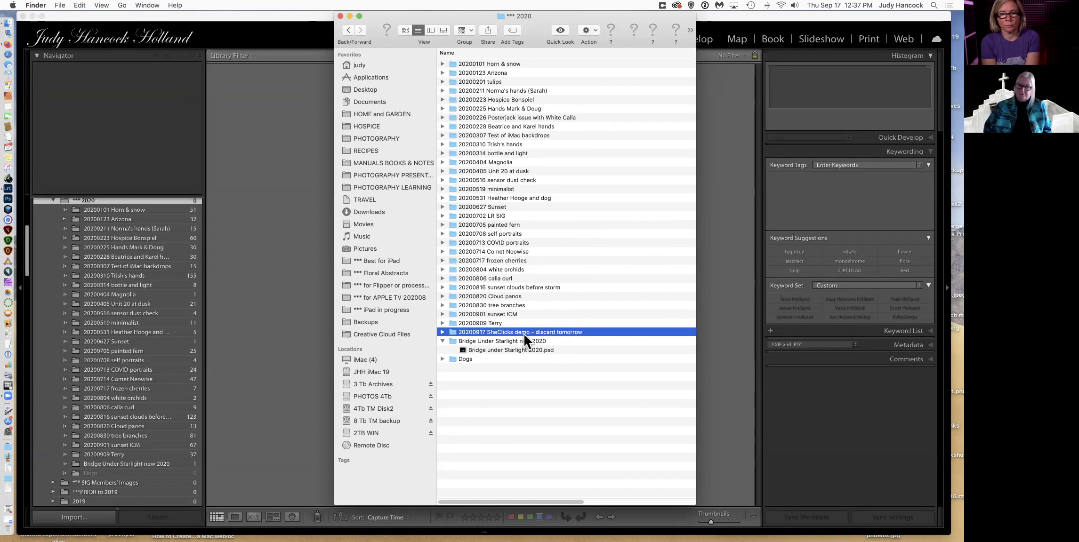
{"action": "double_click", "coordinate": [456, 332]}
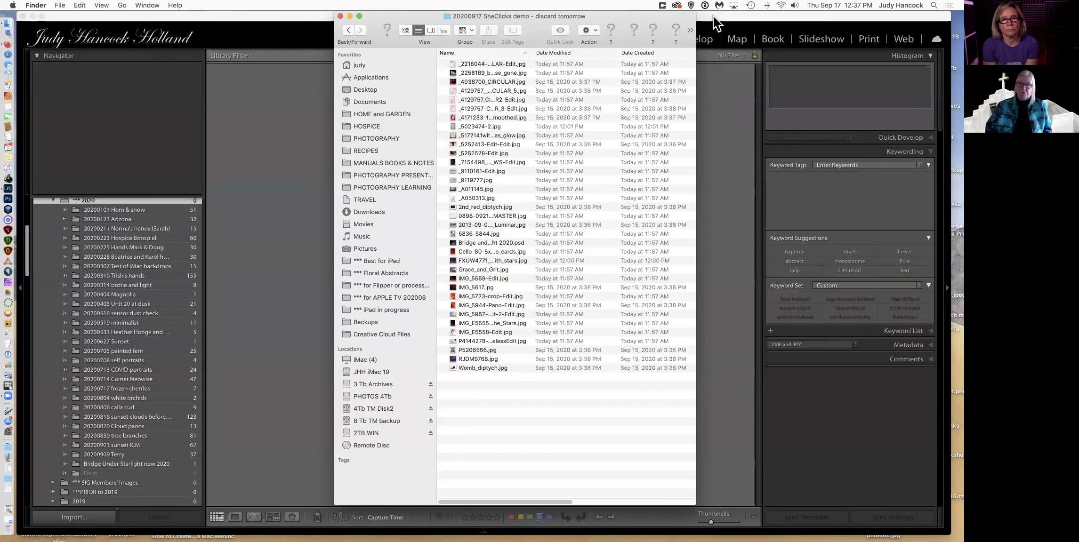
{"action": "left_click_drag", "start_coordinate": [681, 16], "coordinate": [731, 95]}
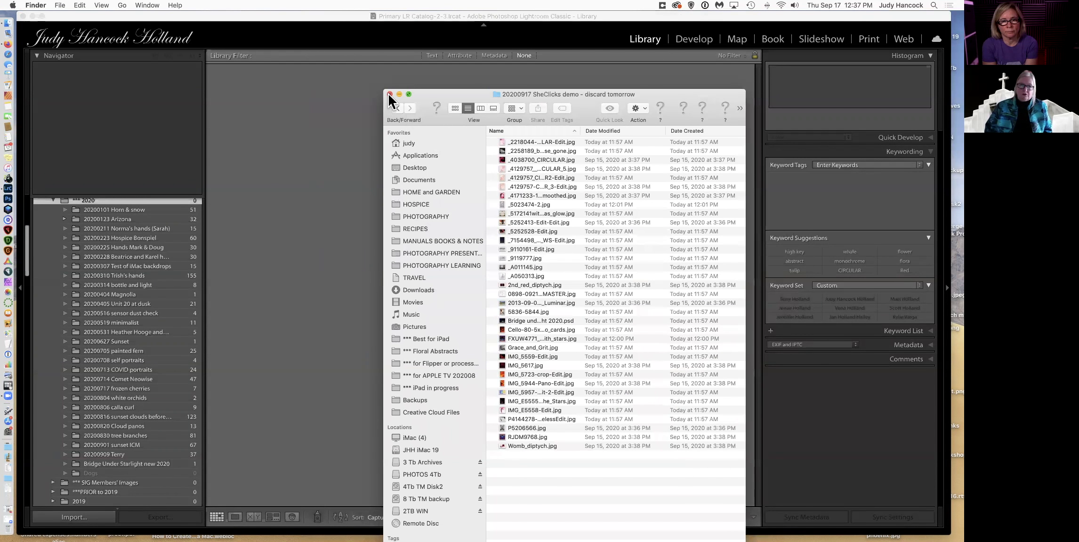
{"action": "left_click", "coordinate": [387, 94]}
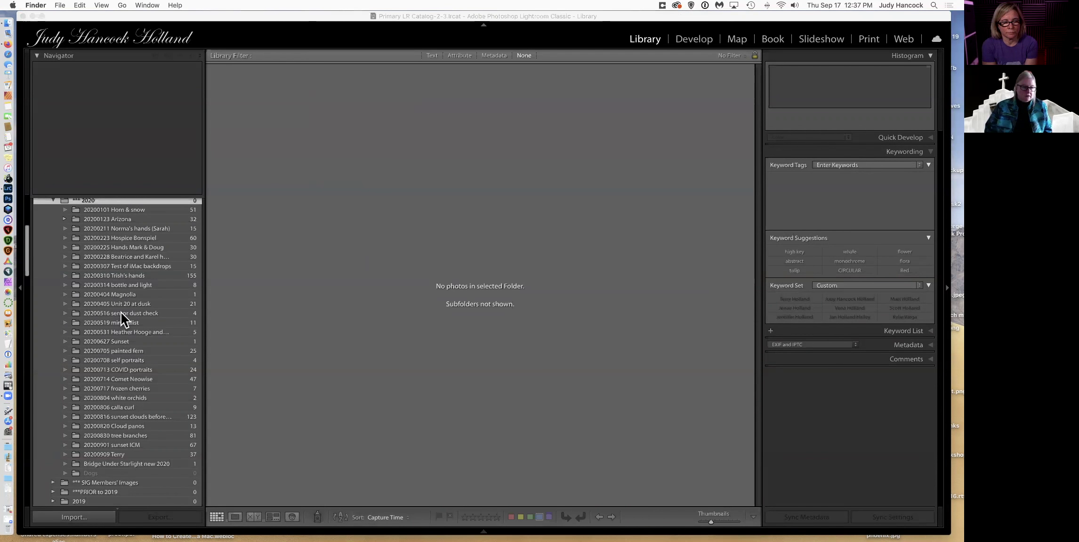
Step: Import the photos from the "20200917 SheClicks demo" folder on PHOTOS 4Tb at their current location, and show that folder in the Library
{"action": "left_click", "coordinate": [96, 519]}
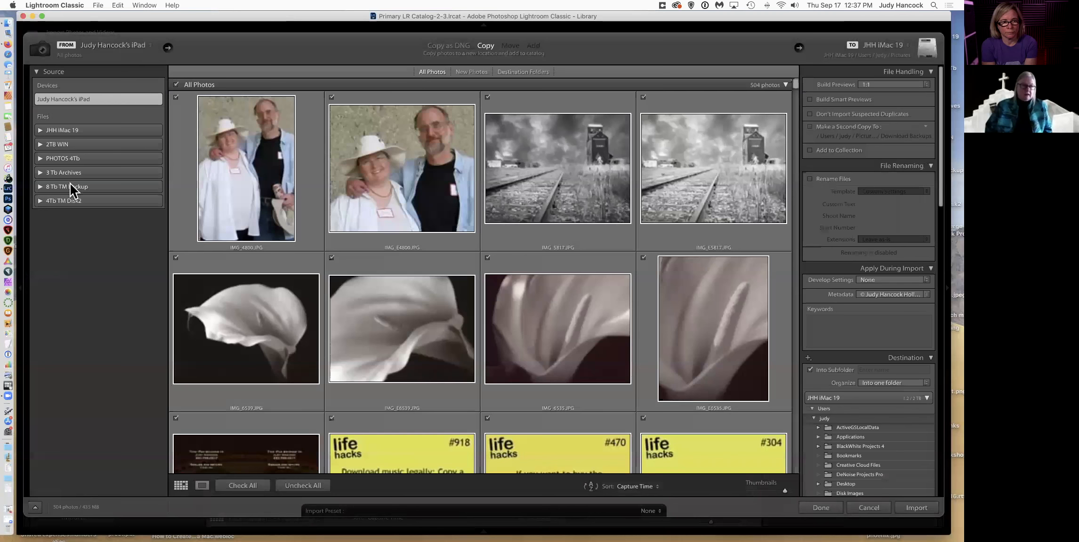
{"action": "left_click", "coordinate": [39, 158]}
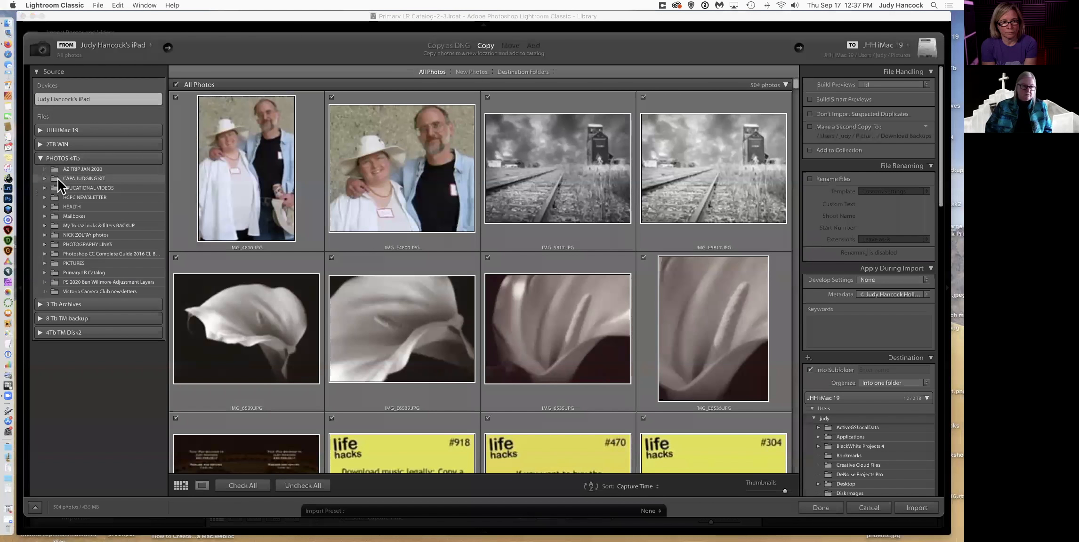
{"action": "left_click", "coordinate": [77, 261]}
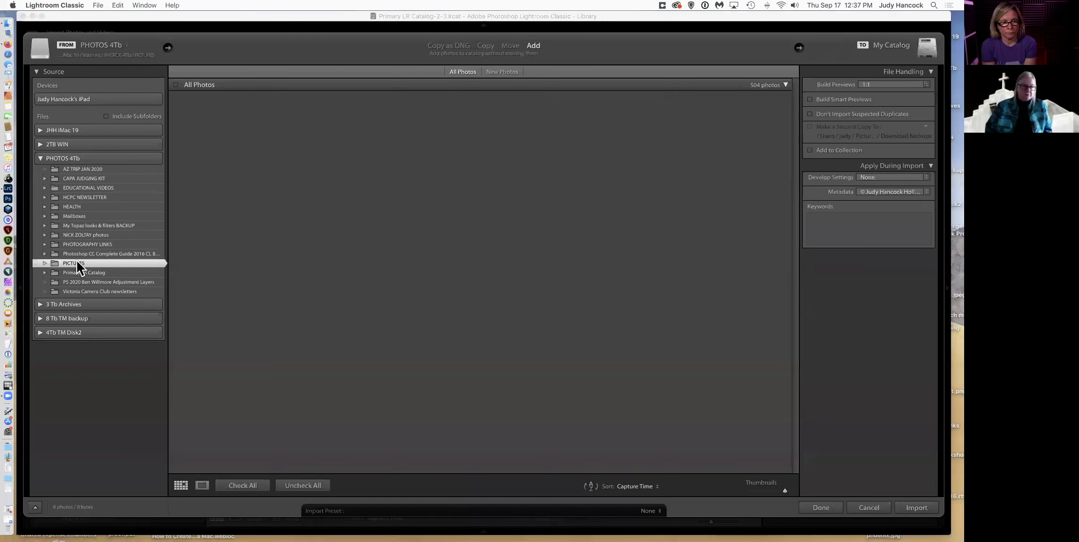
{"action": "left_click", "coordinate": [44, 263]}
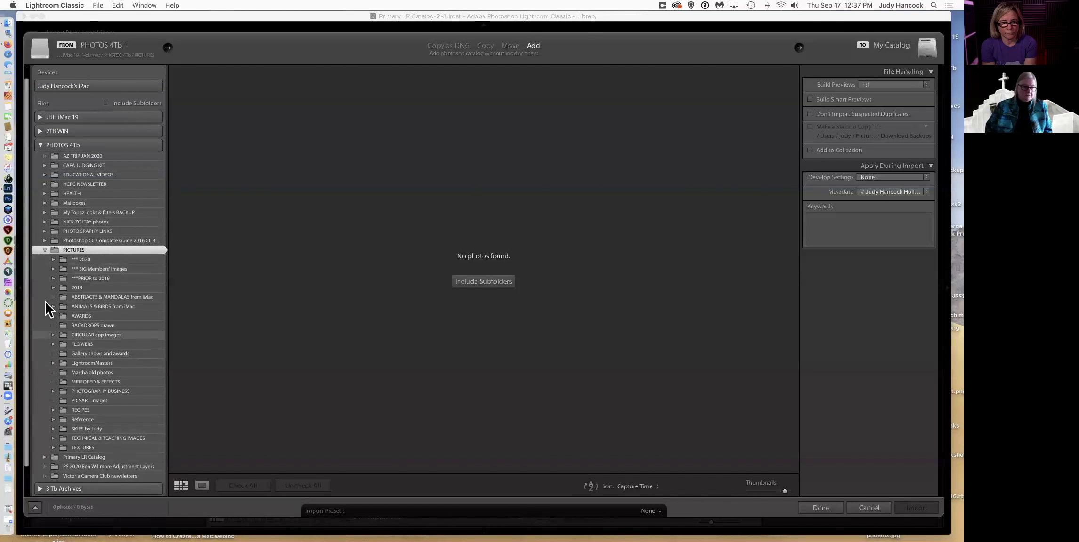
{"action": "left_click", "coordinate": [54, 260]}
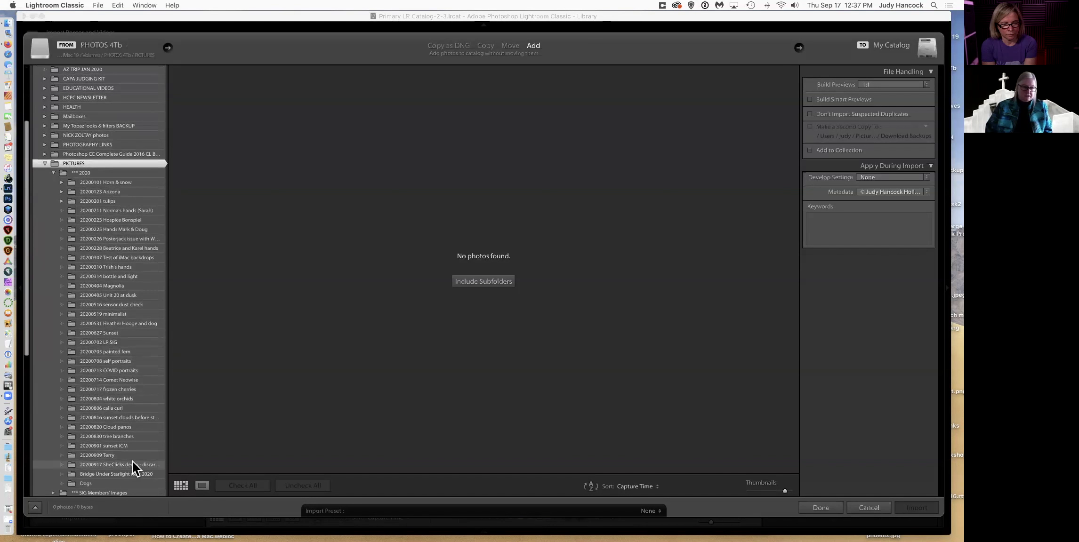
{"action": "left_click", "coordinate": [135, 467]}
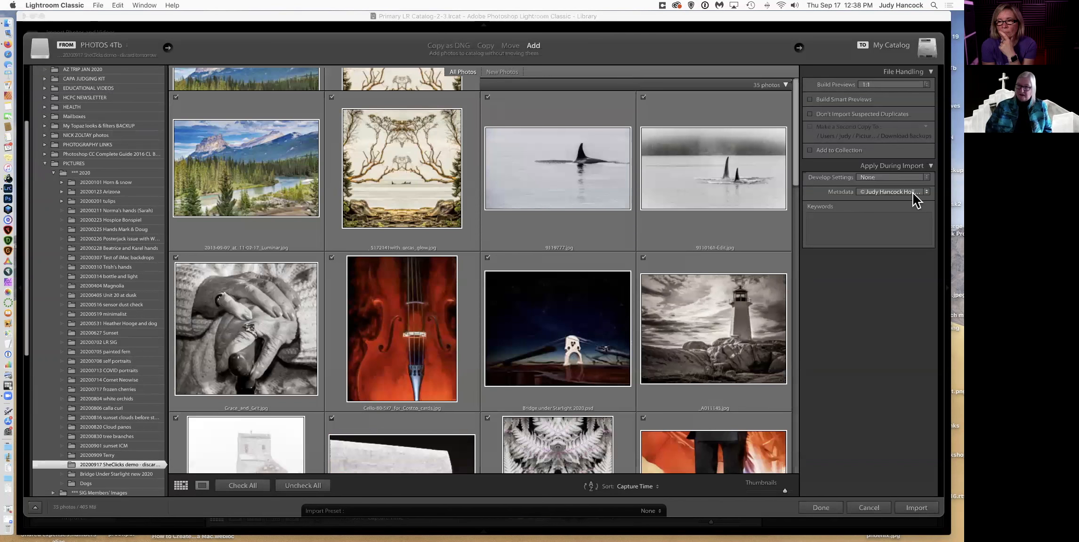
{"action": "left_click", "coordinate": [917, 509]}
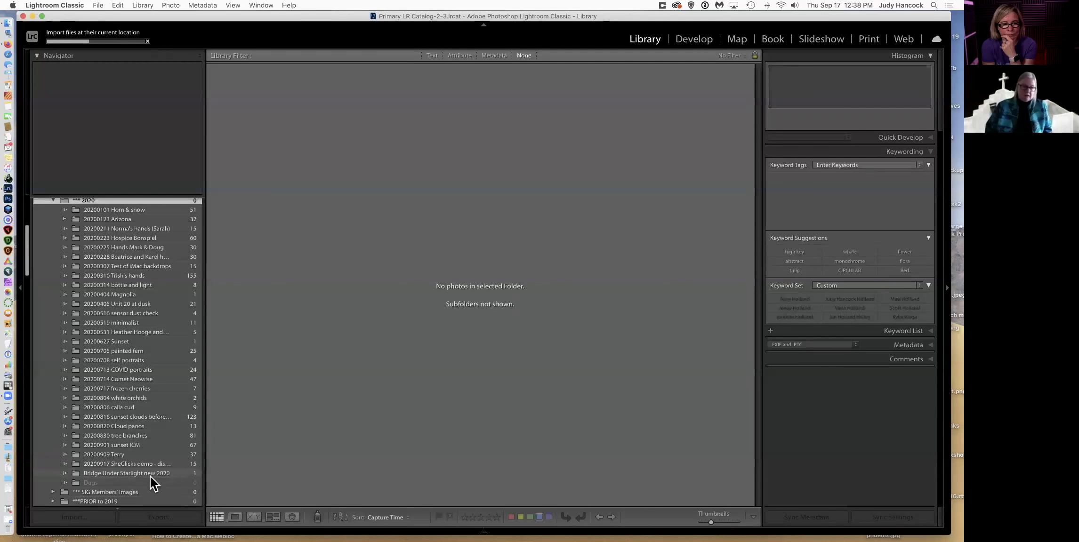
{"action": "left_click", "coordinate": [163, 465]}
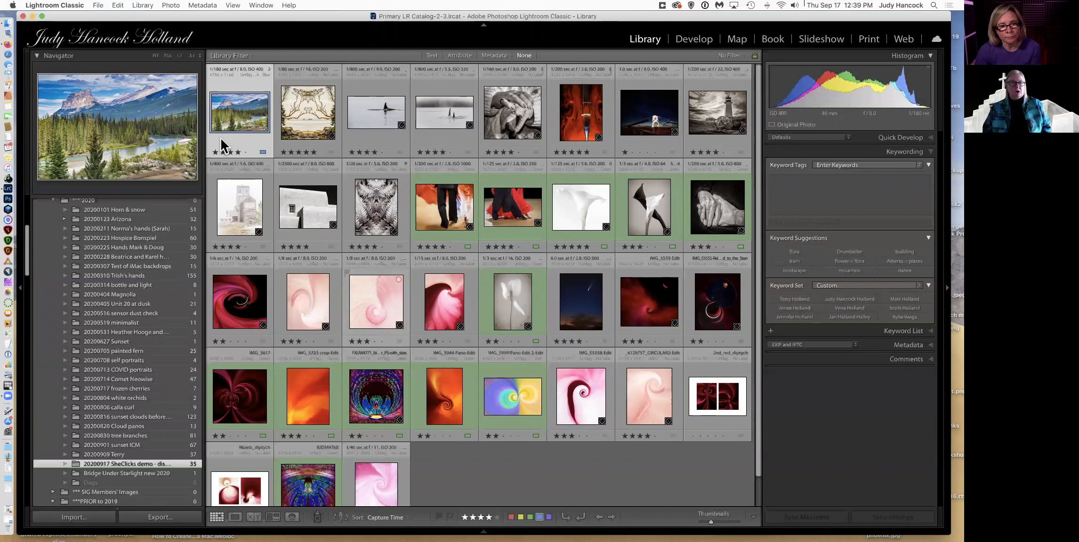
Step: View the Mac's system overview with its processor, memory and graphics details, and close it
{"action": "left_click", "coordinate": [12, 7]}
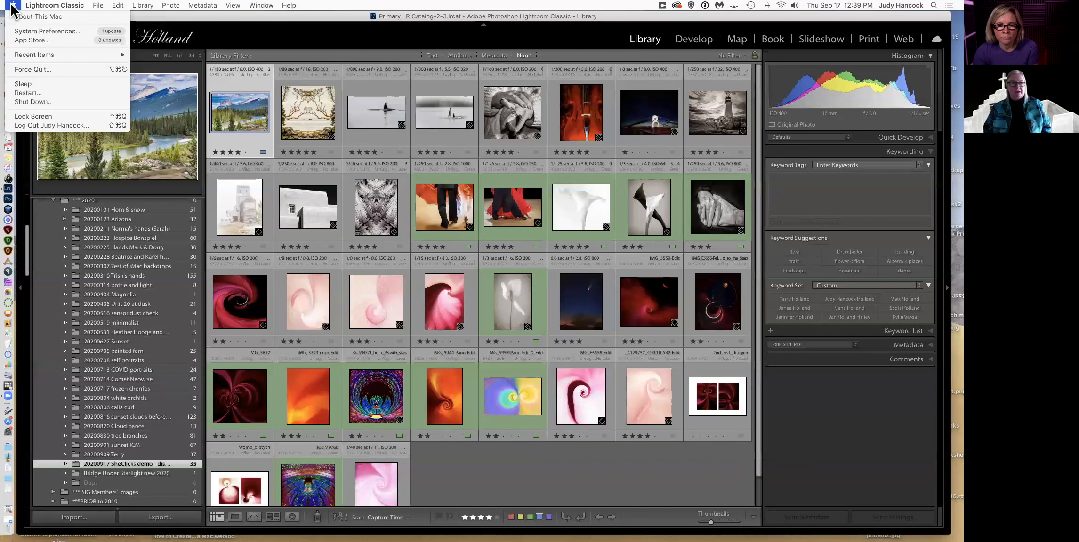
{"action": "left_click", "coordinate": [39, 17]}
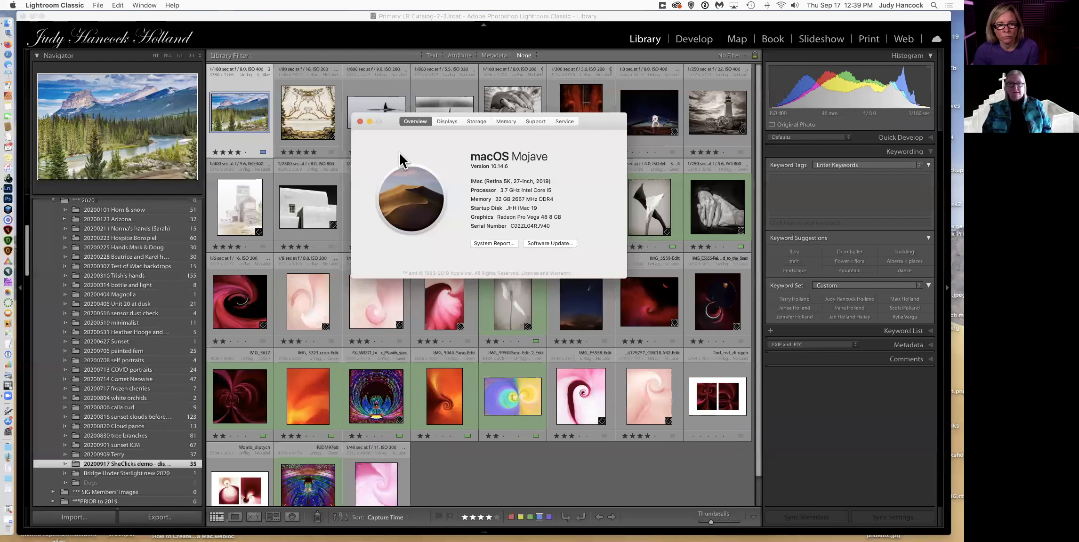
{"action": "left_click", "coordinate": [360, 121]}
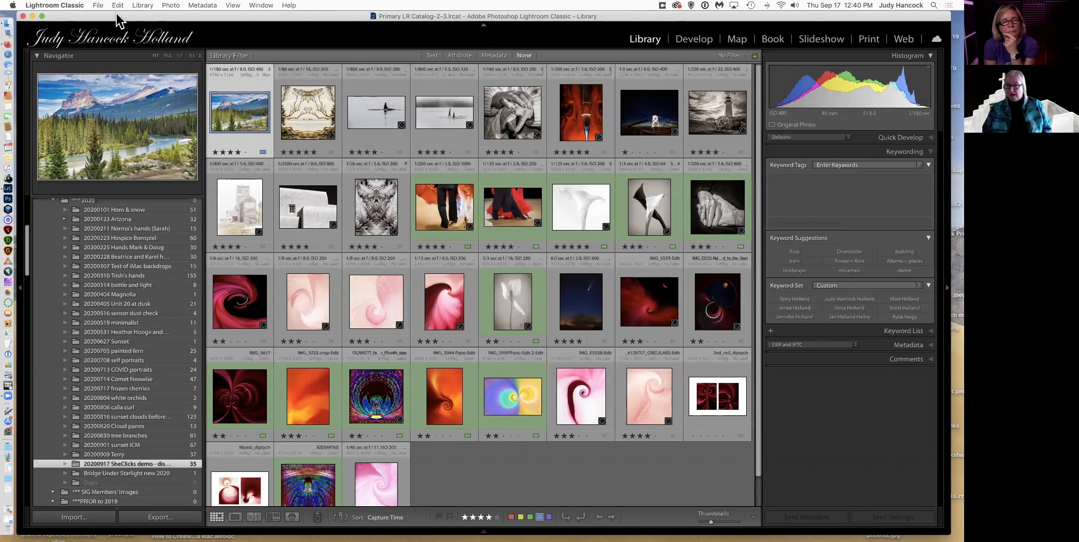
Step: Check the catalog's location and backup frequency in the general Catalog Settings, and close them
{"action": "left_click", "coordinate": [33, 5]}
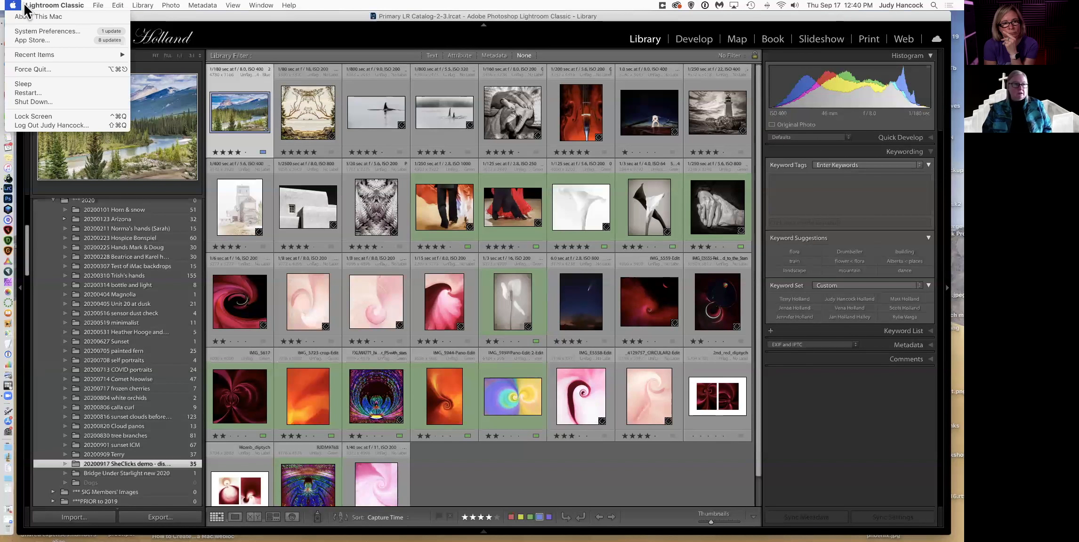
{"action": "left_click", "coordinate": [57, 40]}
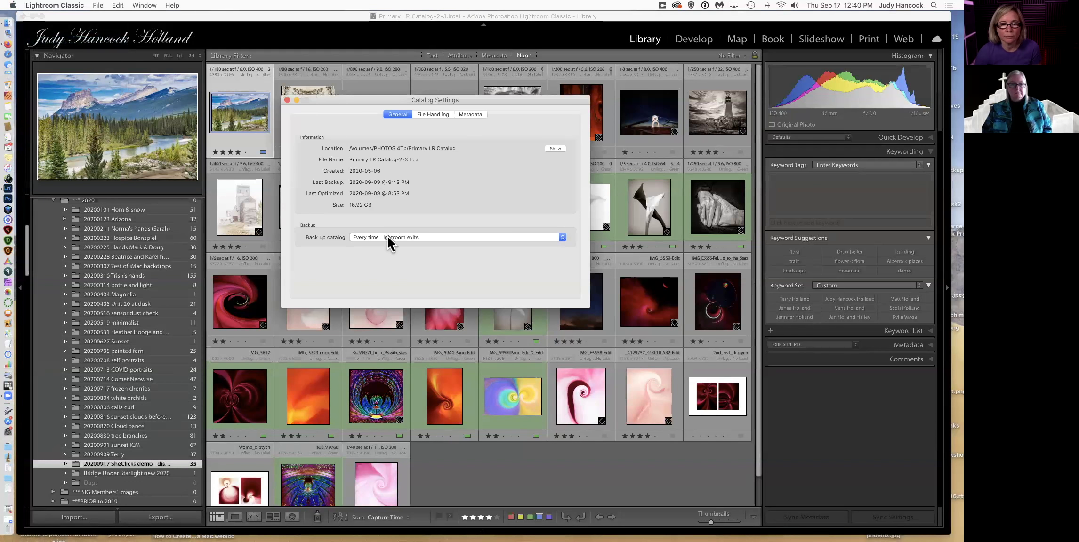
{"action": "left_click", "coordinate": [287, 100]}
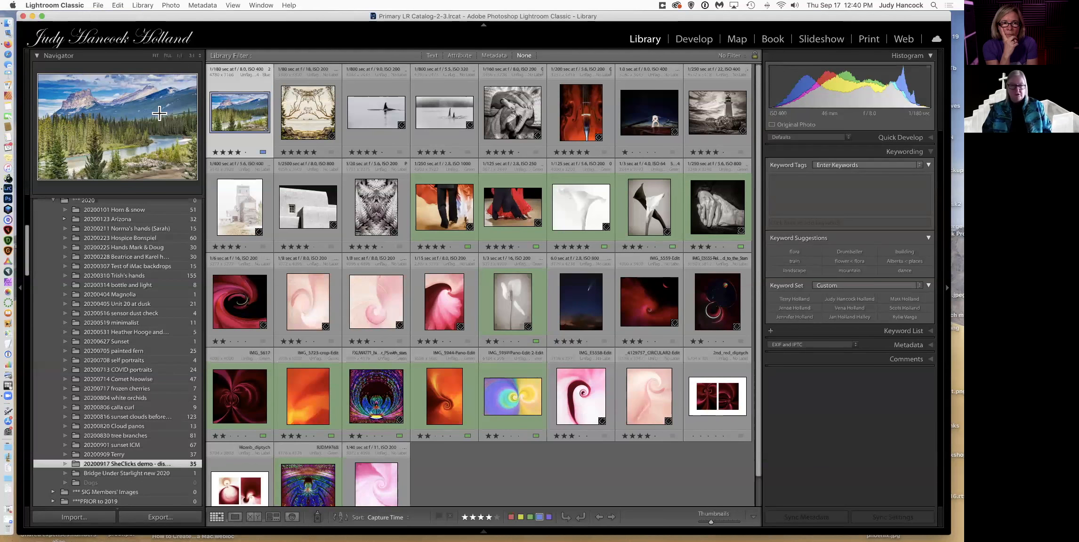
Step: Quit Lightroom Classic, skipping the catalog backup this time, and launch it again
{"action": "key", "text": "super+q"}
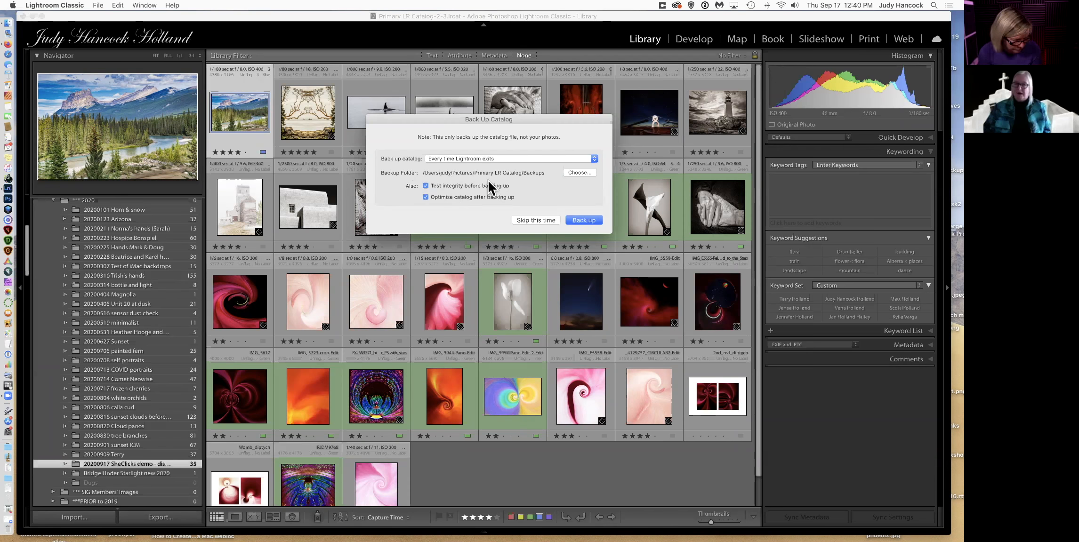
{"action": "left_click", "coordinate": [544, 220]}
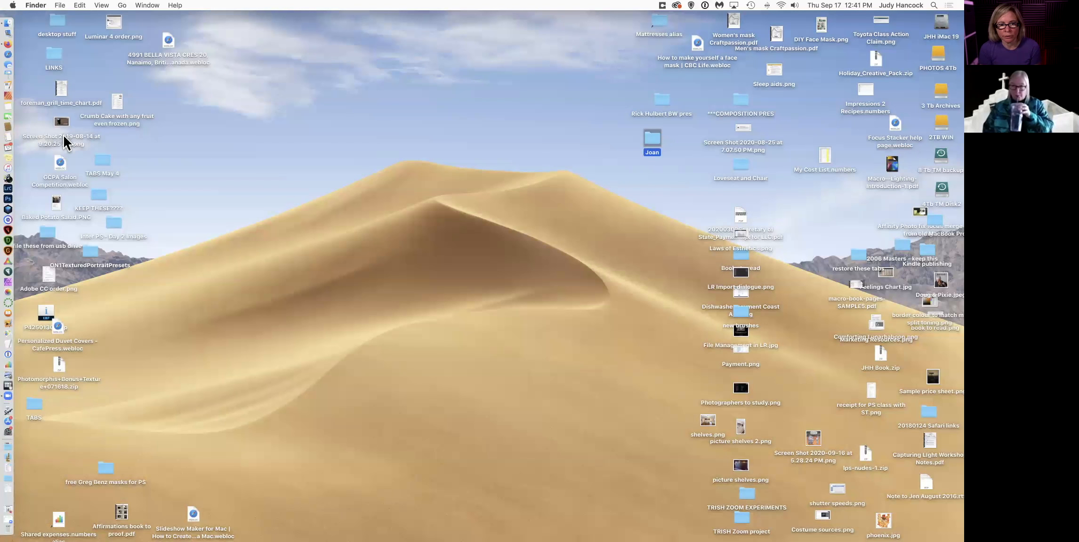
{"action": "left_click", "coordinate": [8, 190]}
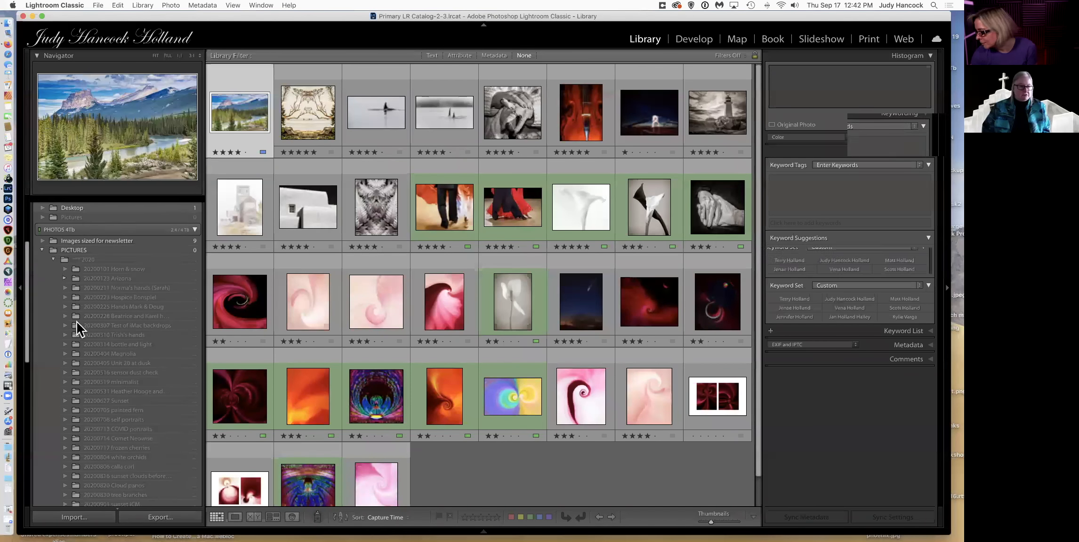
Step: Create a collection named "Her Majesty" and set it as the target collection
{"action": "scroll", "coordinate": [77, 322], "scroll_direction": "down", "scroll_amount": 10}
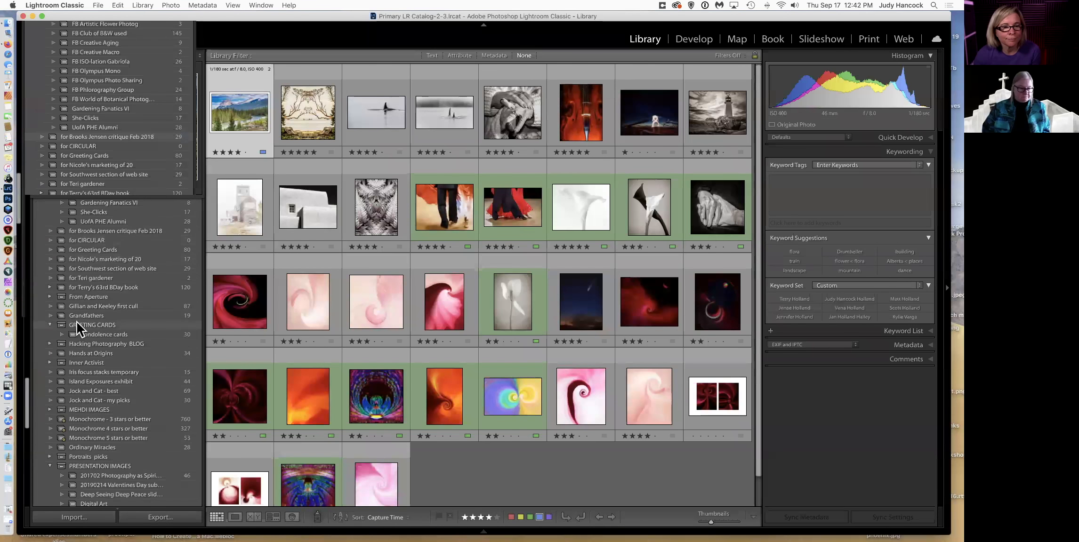
{"action": "scroll", "coordinate": [77, 322], "scroll_direction": "down", "scroll_amount": 10}
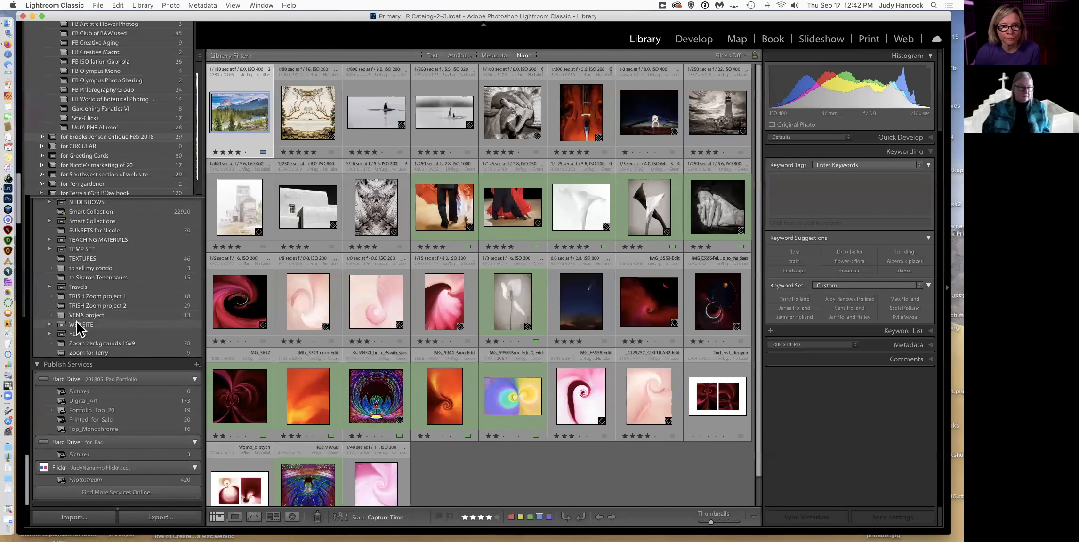
{"action": "scroll", "coordinate": [77, 323], "scroll_direction": "up", "scroll_amount": 20}
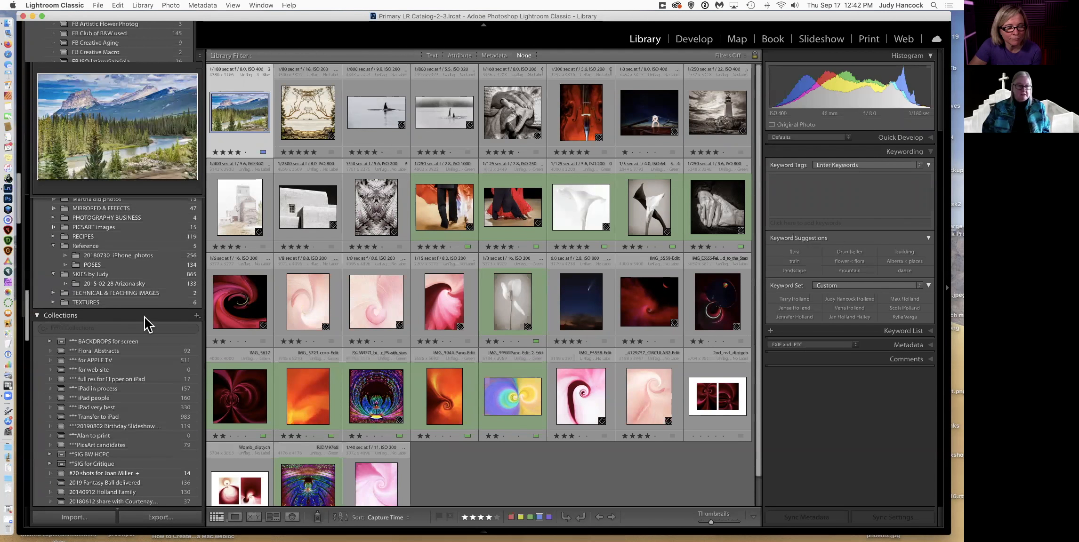
{"action": "left_click", "coordinate": [197, 316]}
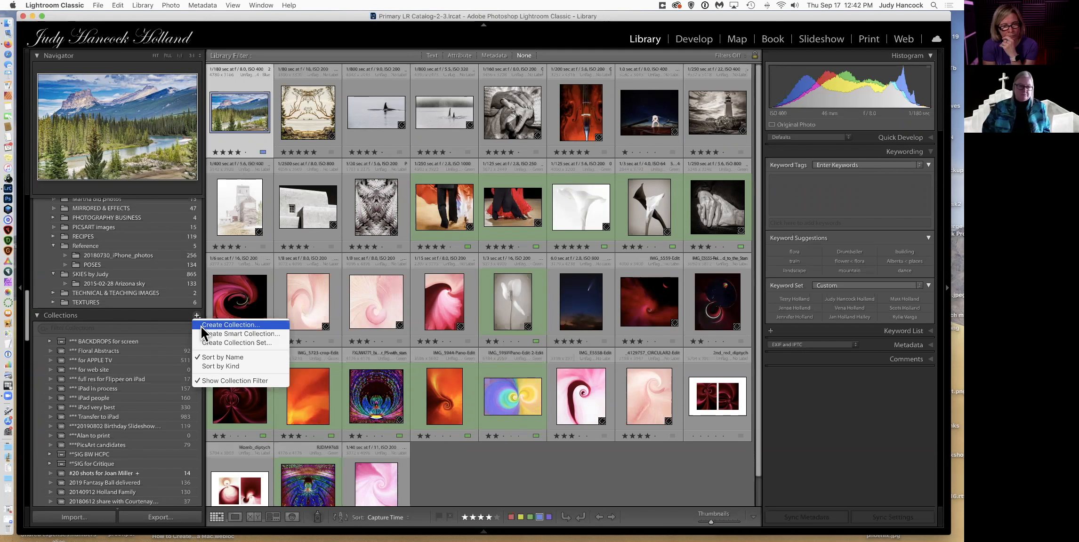
{"action": "left_click", "coordinate": [204, 326]}
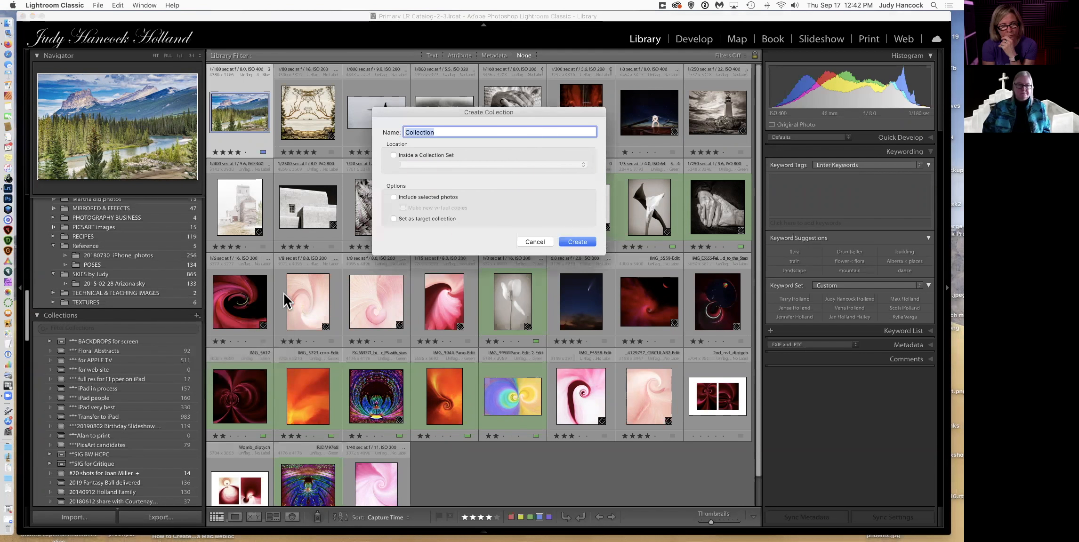
{"action": "type", "text": "Her Majesty"}
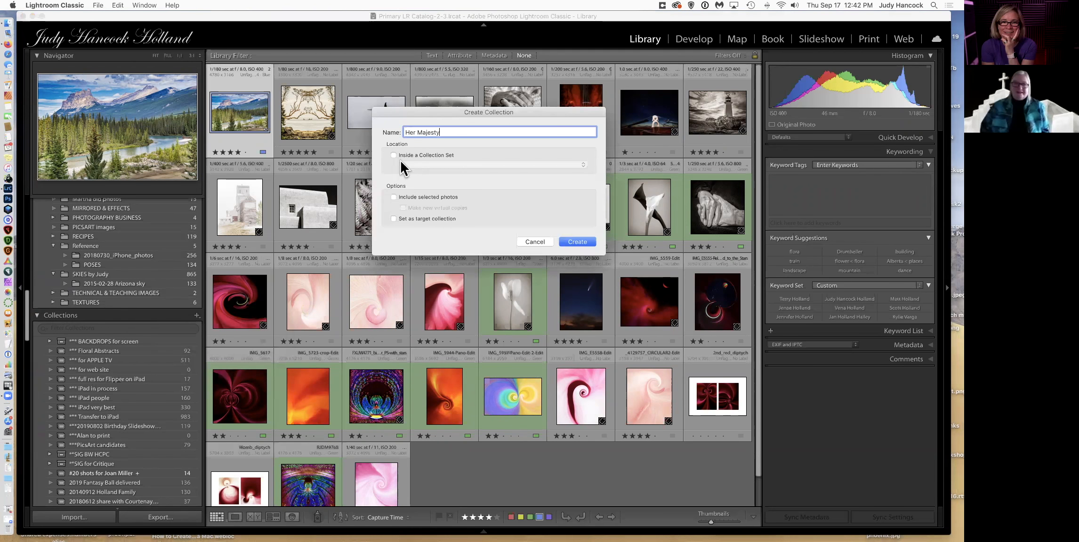
{"action": "left_click", "coordinate": [393, 219]}
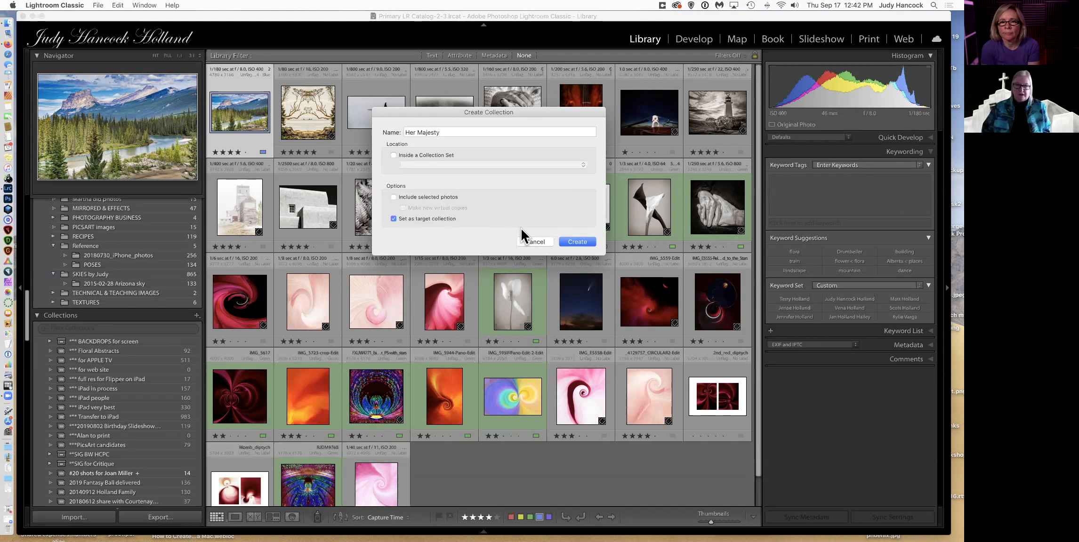
{"action": "left_click", "coordinate": [577, 242]}
Step: Locate the Her Majesty collection in the list and add the colourful kaleidoscopic photo to it as target collection
{"action": "scroll", "coordinate": [144, 378], "scroll_direction": "down", "scroll_amount": 10}
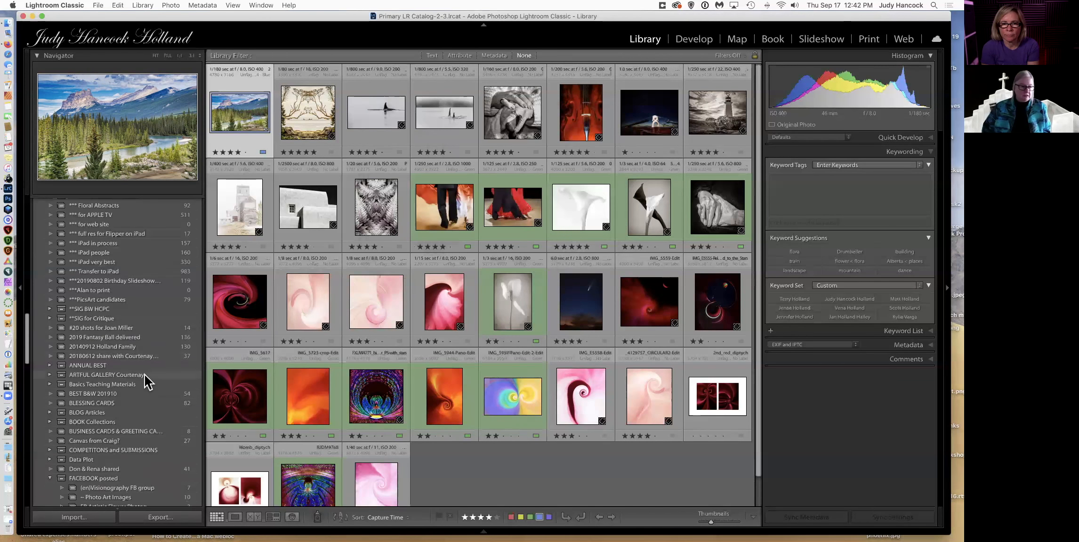
{"action": "scroll", "coordinate": [146, 381], "scroll_direction": "down", "scroll_amount": 6}
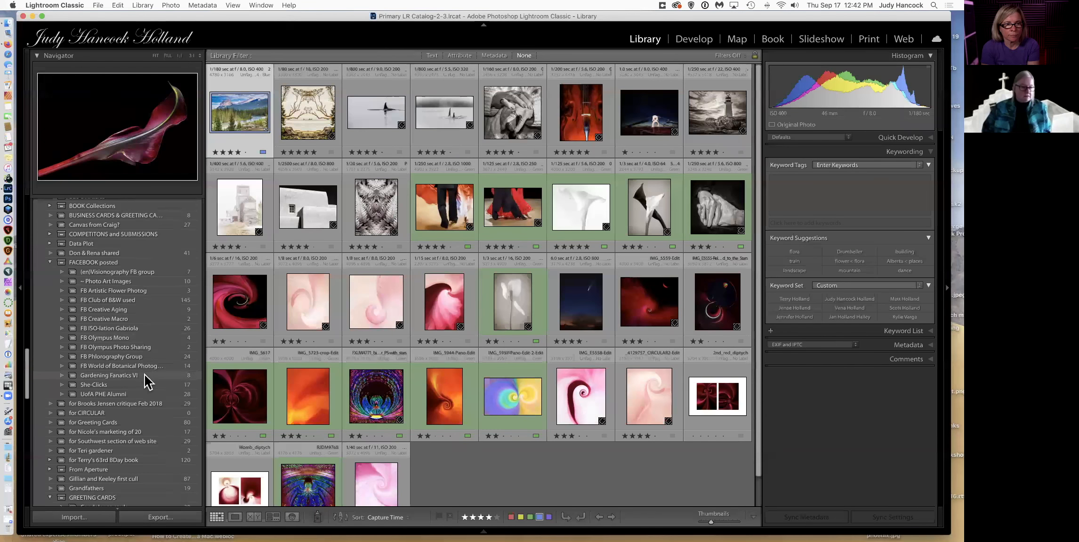
{"action": "scroll", "coordinate": [146, 381], "scroll_direction": "down", "scroll_amount": 5}
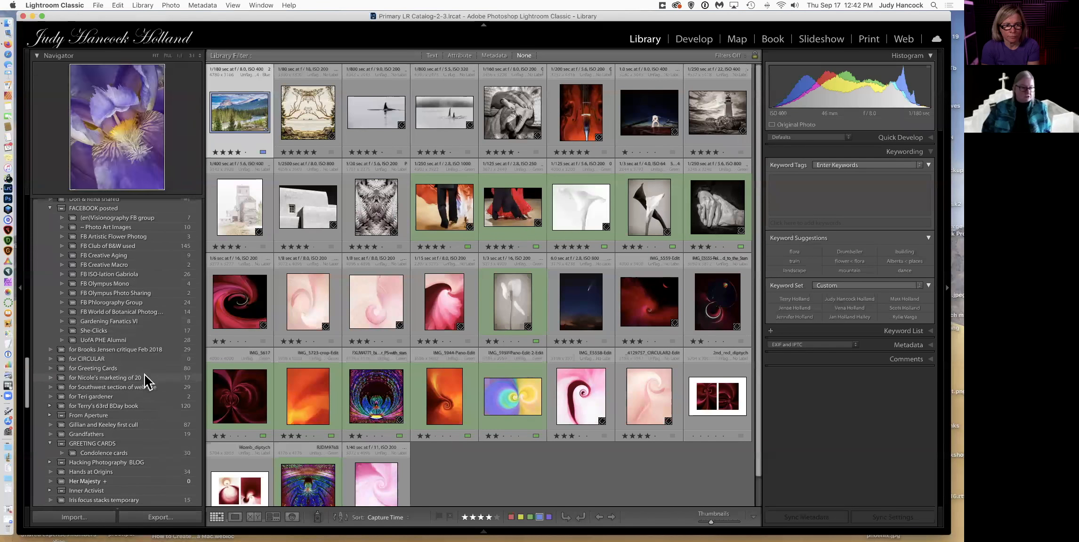
{"action": "scroll", "coordinate": [145, 384], "scroll_direction": "down", "scroll_amount": 1}
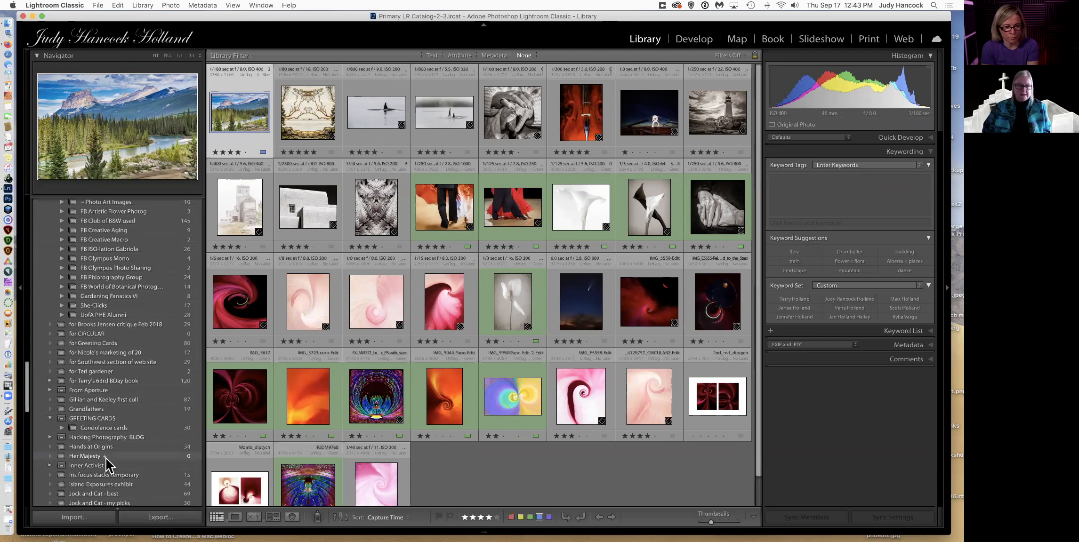
{"action": "left_click", "coordinate": [384, 404]}
{"action": "key", "text": "b"}
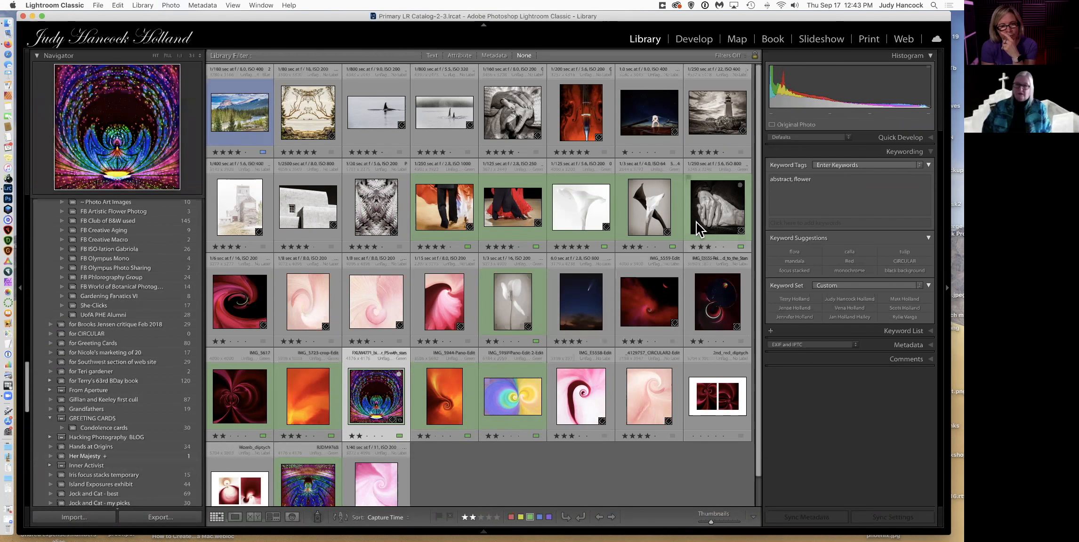
Step: Add the white calla, the dark-background calla and the clasped hands photos to the target collection, and show that collection
{"action": "left_click", "coordinate": [562, 201]}
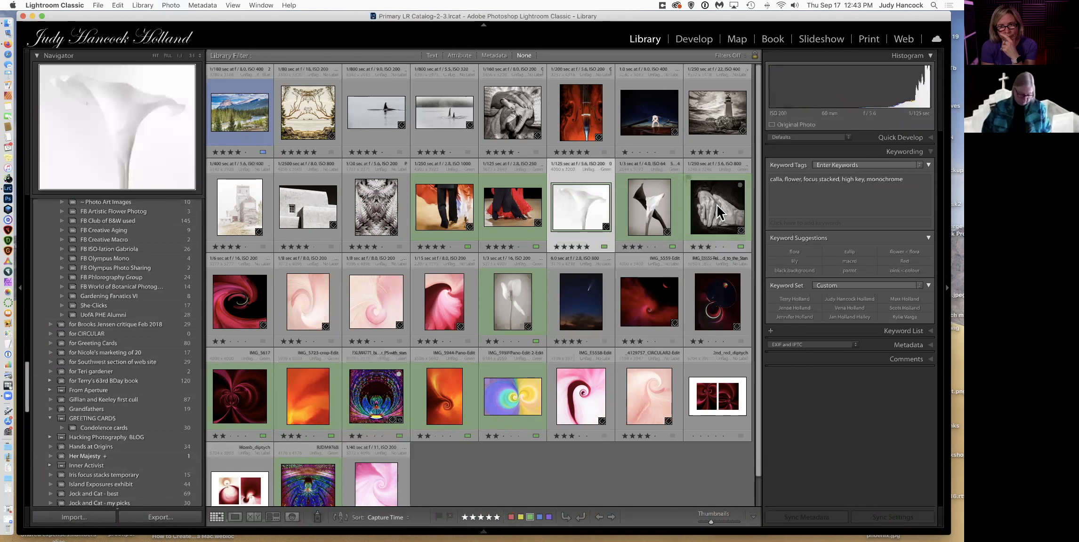
{"action": "left_click", "coordinate": [717, 211], "text": "shift"}
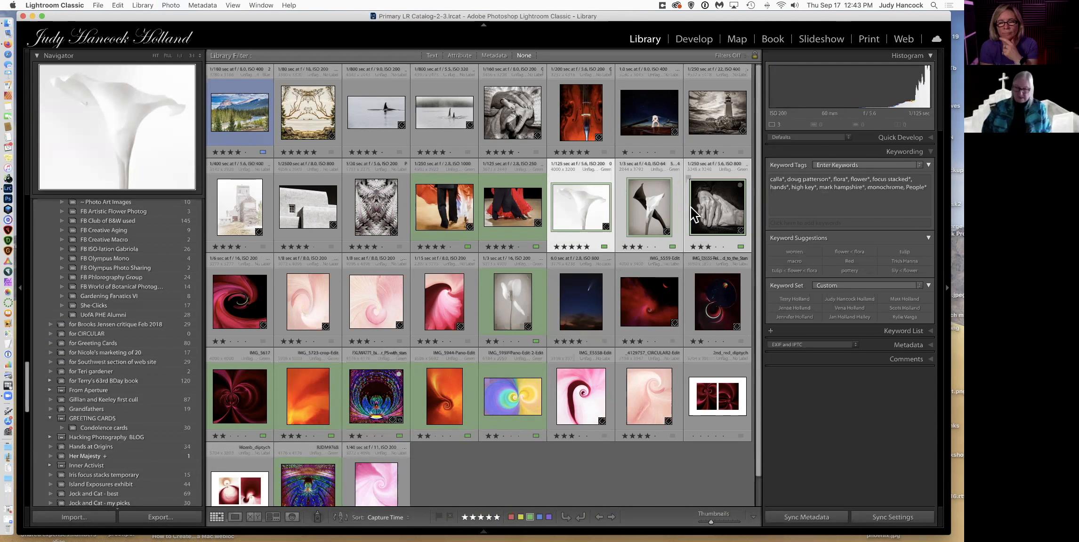
{"action": "key", "text": "b"}
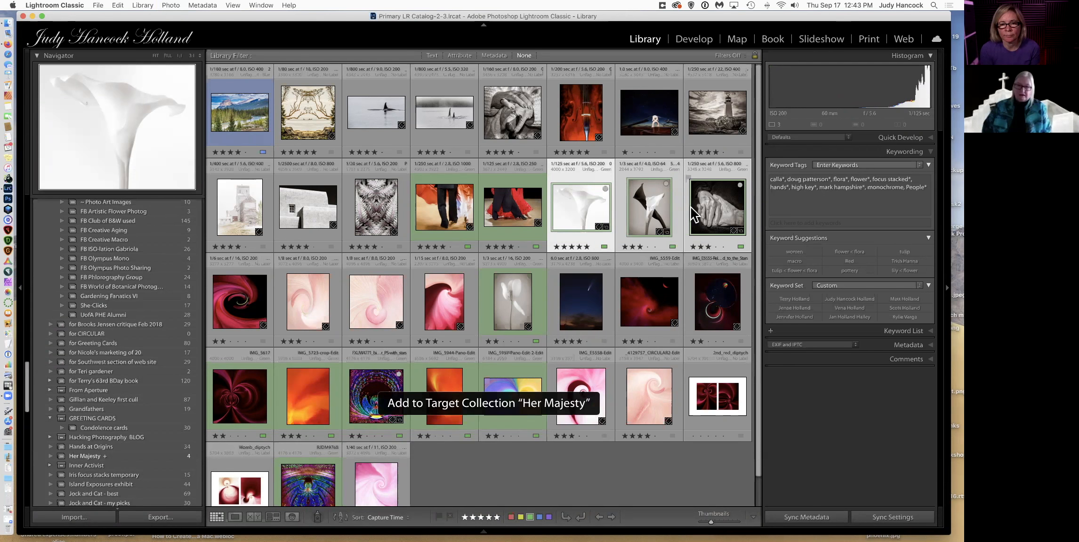
{"action": "mouse_move", "coordinate": [92, 458]}
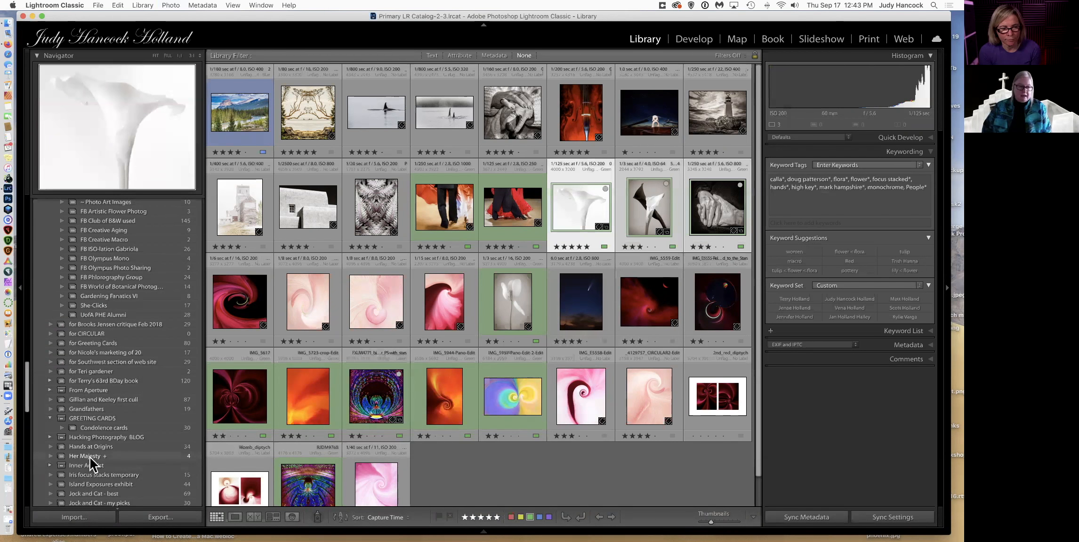
{"action": "left_click", "coordinate": [93, 456]}
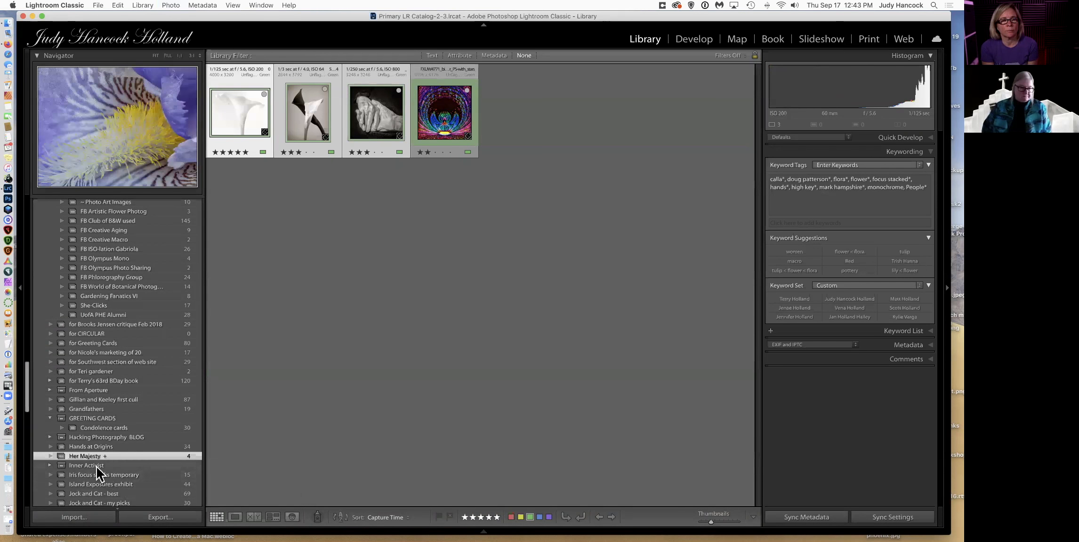
Step: Start a new smart collection and name it "Dogs"
{"action": "scroll", "coordinate": [120, 339], "scroll_direction": "up", "scroll_amount": 5}
{"action": "scroll", "coordinate": [119, 340], "scroll_direction": "up", "scroll_amount": 10}
{"action": "scroll", "coordinate": [119, 340], "scroll_direction": "up", "scroll_amount": 3}
{"action": "left_click", "coordinate": [198, 244]}
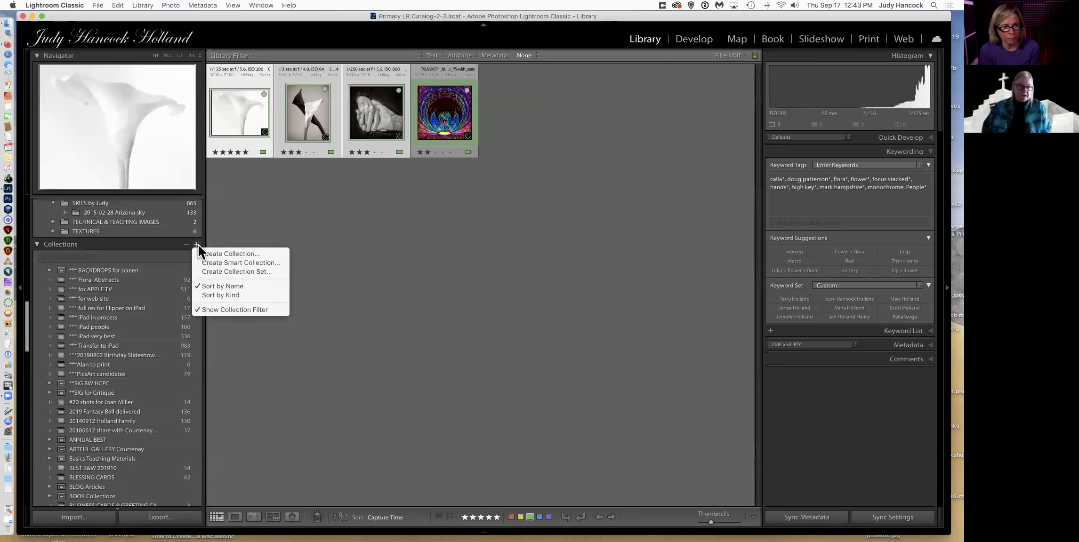
{"action": "left_click", "coordinate": [227, 263]}
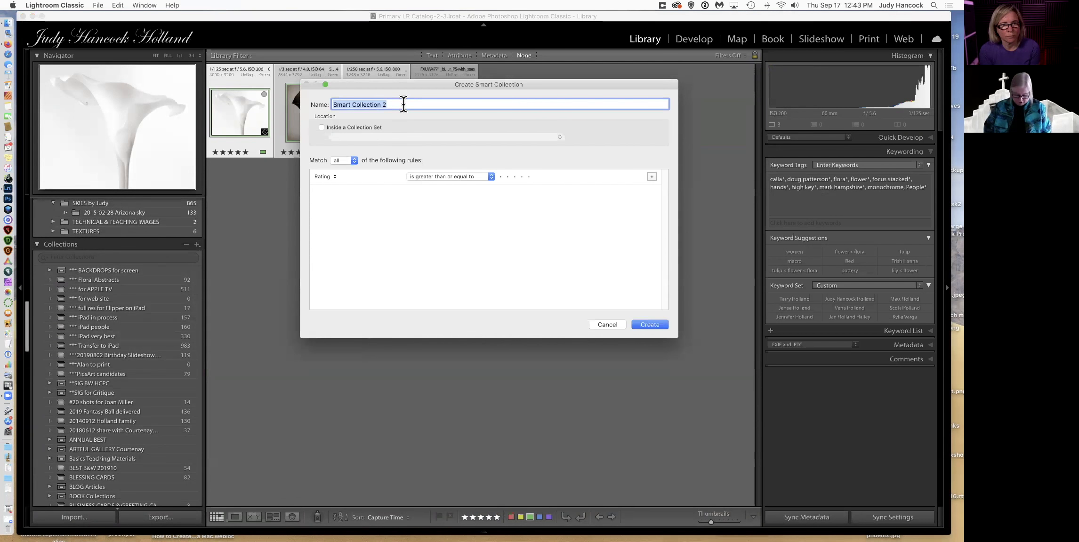
{"action": "type", "text": "Dogs"}
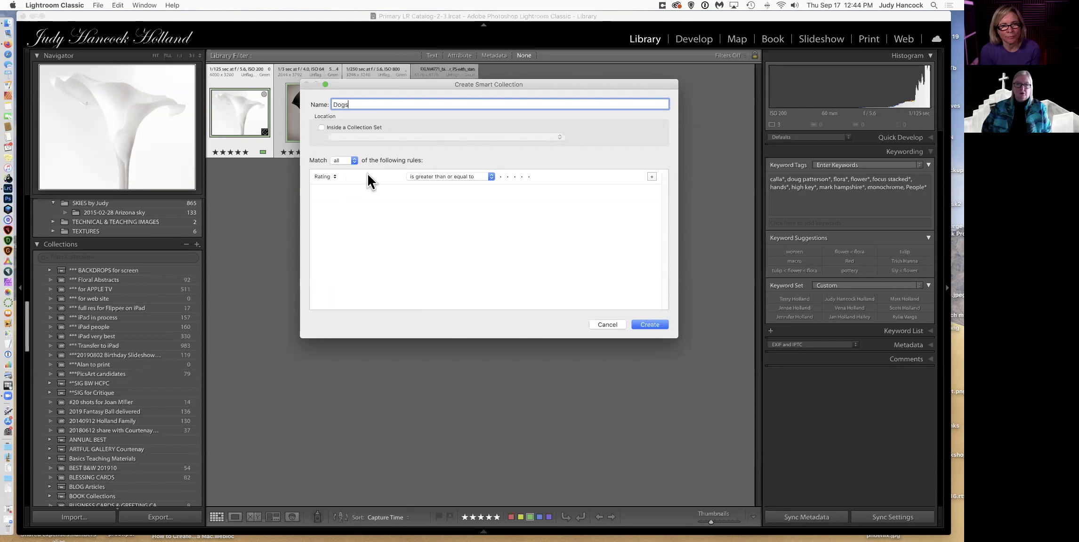
Step: Set the smart collection's rule to Keywords contains "dog", create it, and look over the gathered photos
{"action": "left_click", "coordinate": [333, 176]}
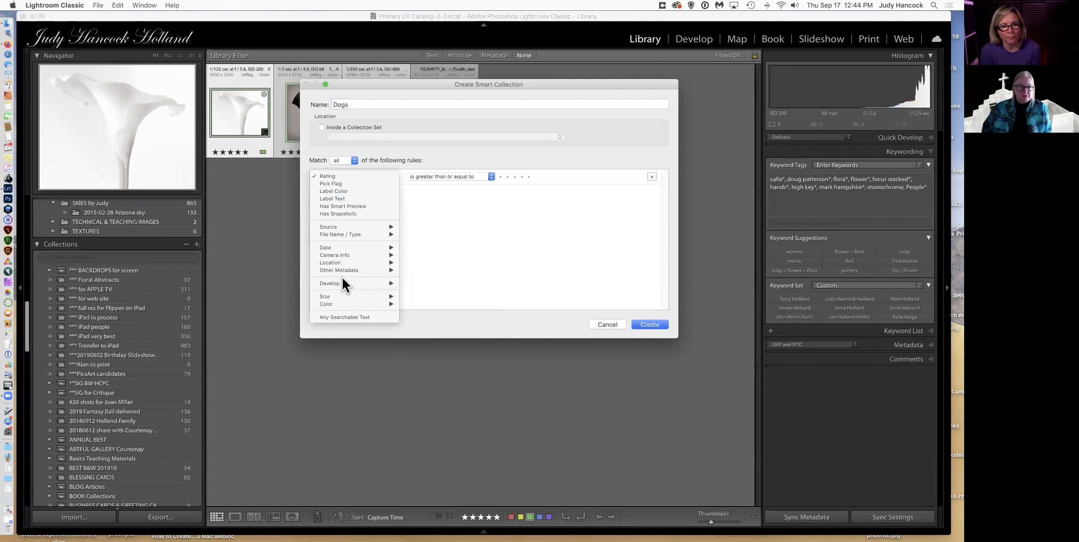
{"action": "mouse_move", "coordinate": [346, 269]}
{"action": "left_click", "coordinate": [431, 285]}
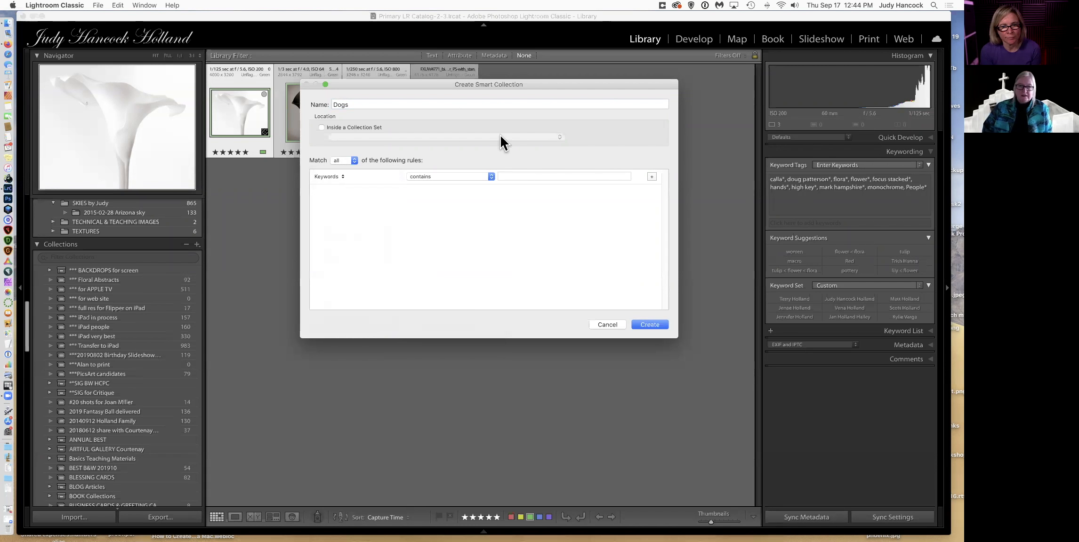
{"action": "left_click", "coordinate": [540, 176]}
{"action": "type", "text": "dog"}
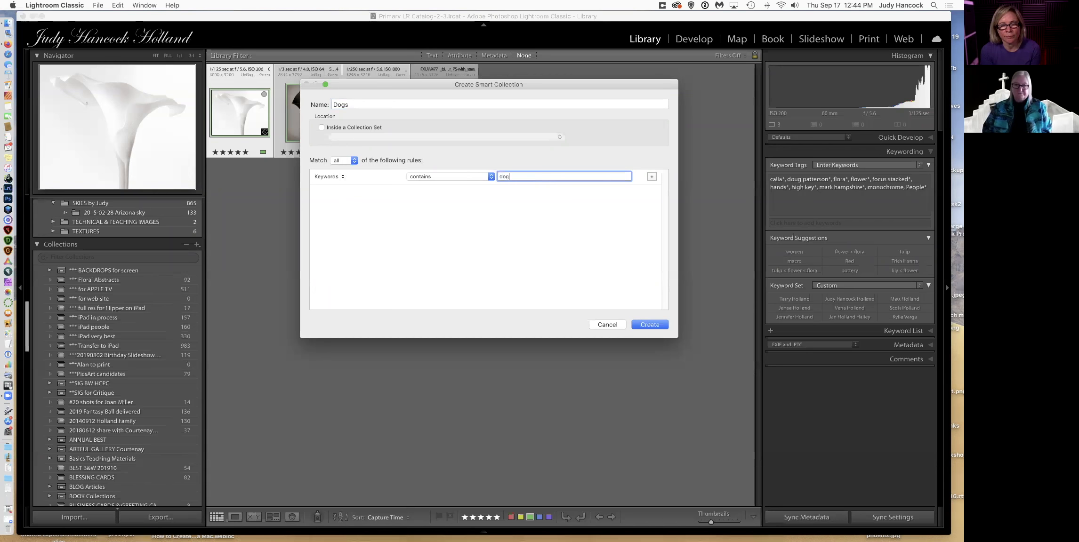
{"action": "left_click", "coordinate": [656, 323]}
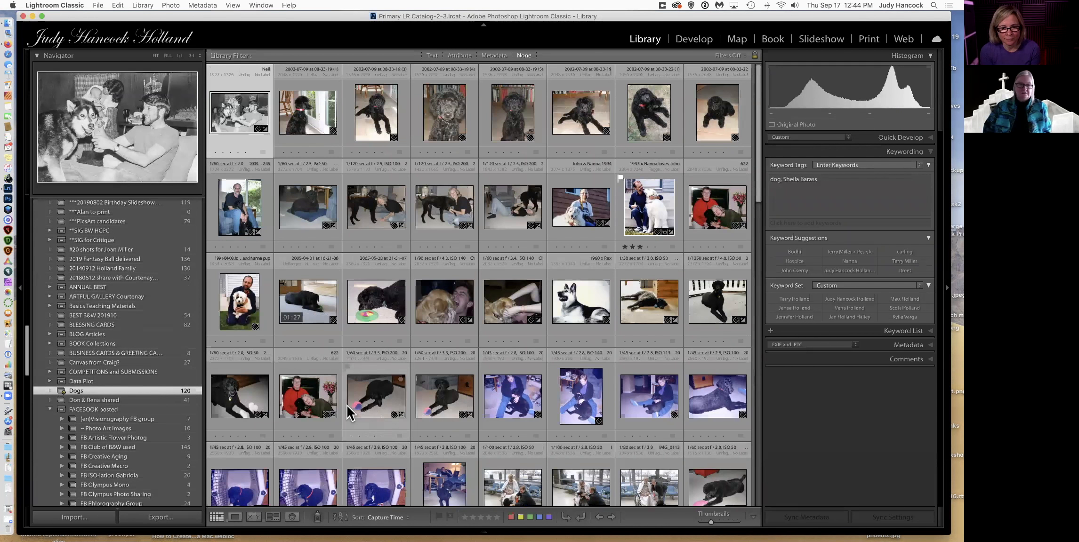
{"action": "scroll", "coordinate": [348, 407], "scroll_direction": "down", "scroll_amount": 3}
{"action": "scroll", "coordinate": [348, 405], "scroll_direction": "up", "scroll_amount": 5}
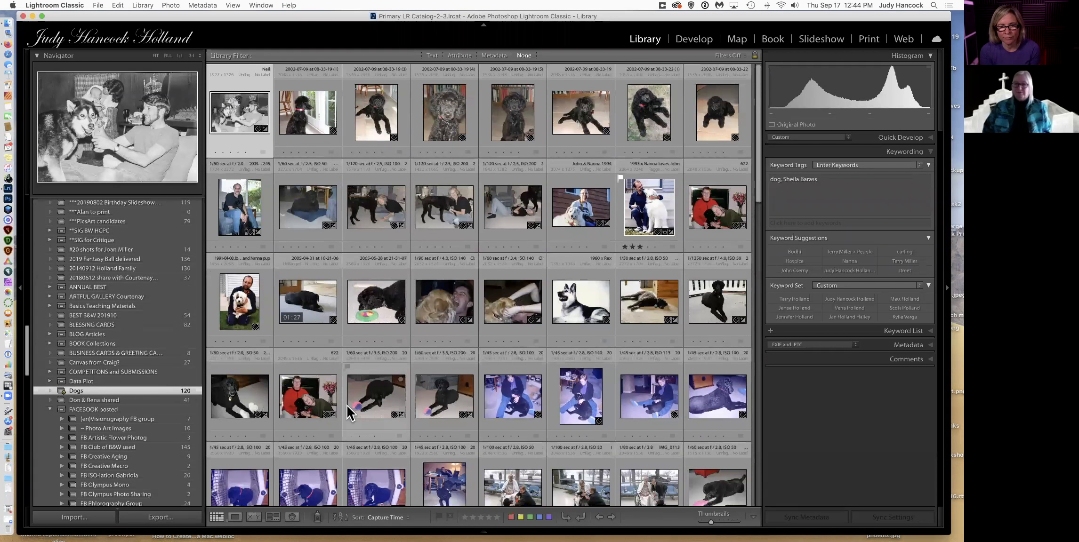
Step: Edit the Dogs smart collection to also require a rating greater than or equal to four stars, and save it
{"action": "double_click", "coordinate": [63, 391]}
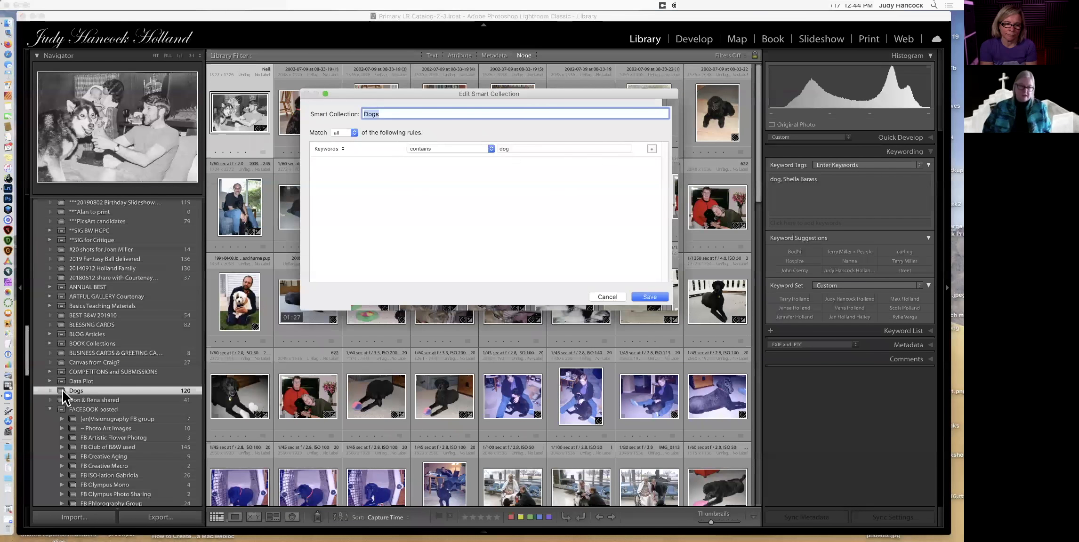
{"action": "left_click", "coordinate": [355, 133]}
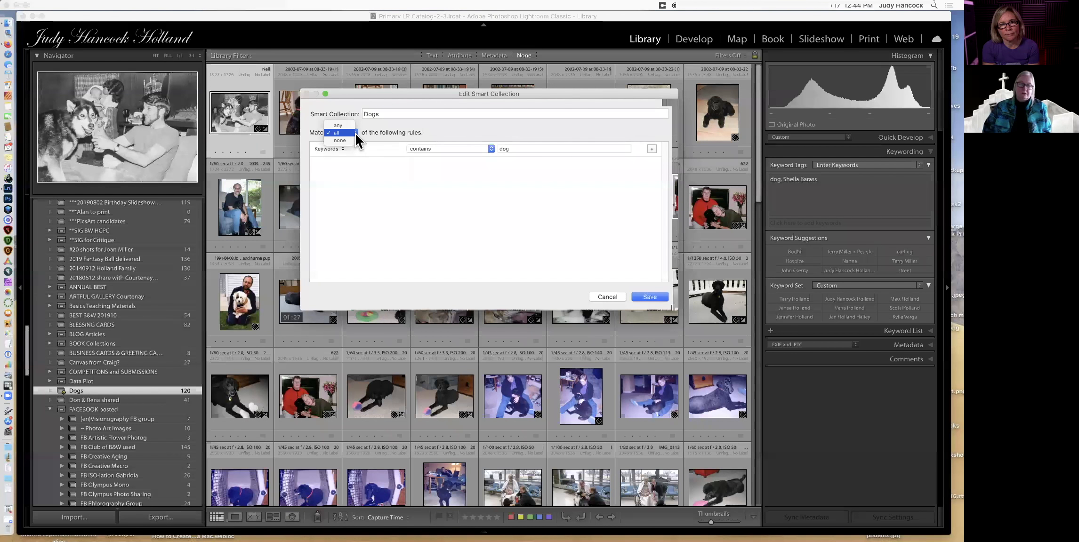
{"action": "left_click", "coordinate": [652, 149]}
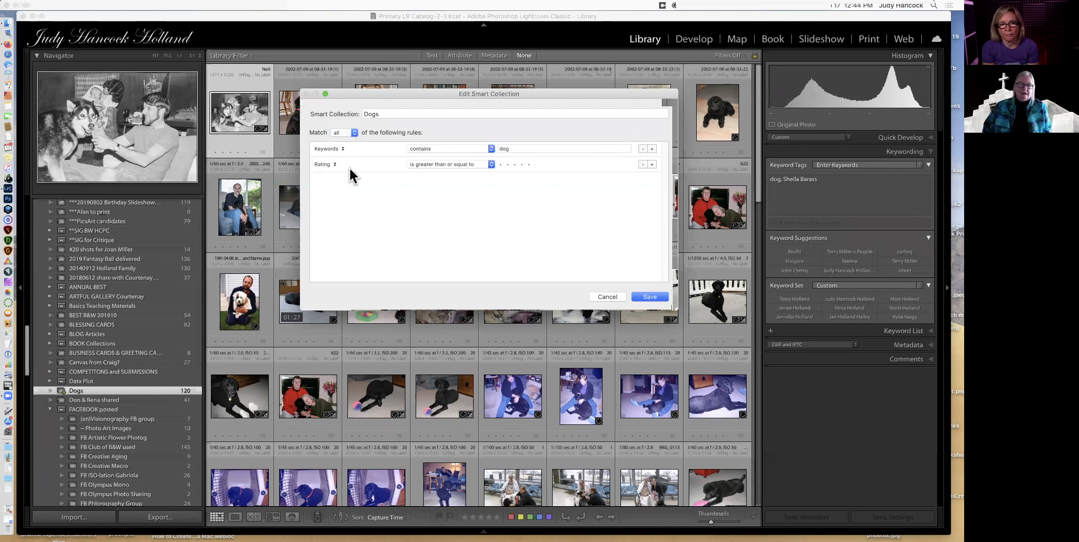
{"action": "left_click", "coordinate": [490, 164]}
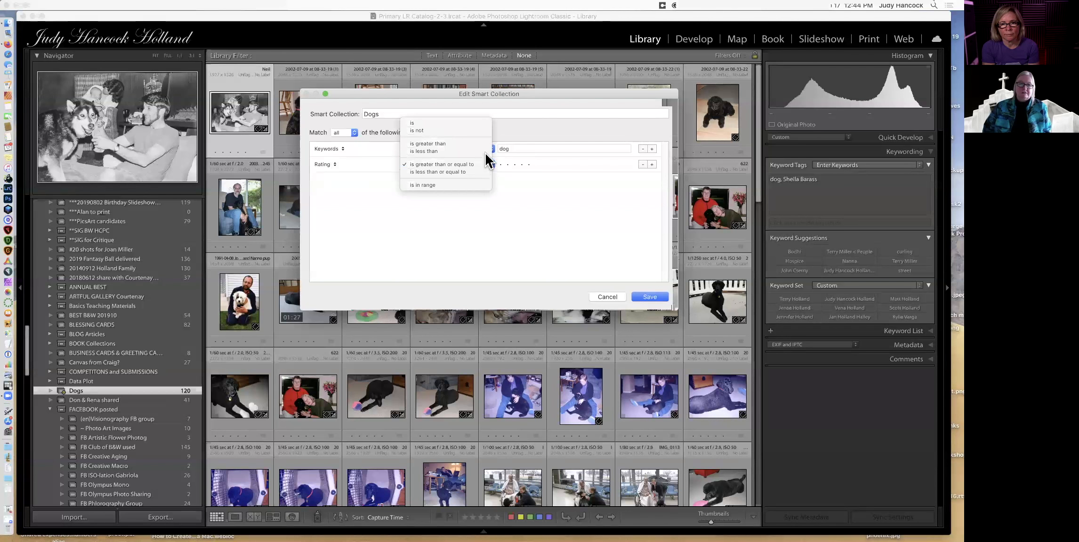
{"action": "left_click", "coordinate": [484, 165]}
{"action": "left_click", "coordinate": [521, 165]}
{"action": "left_click", "coordinate": [649, 297]}
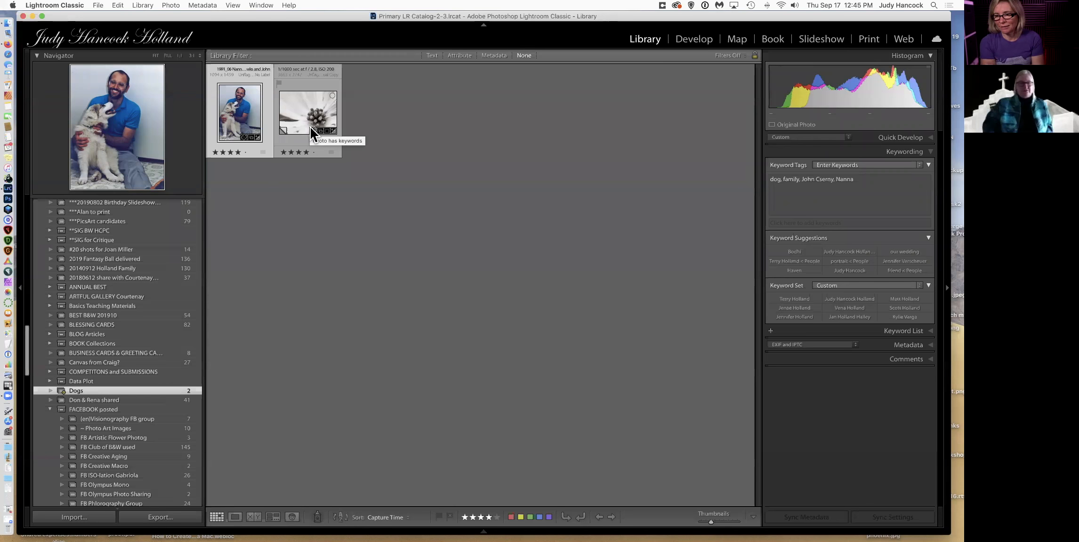
Step: Rename the Dogs smart collection as "Dogs 4 stars +"
{"action": "right_click", "coordinate": [61, 390]}
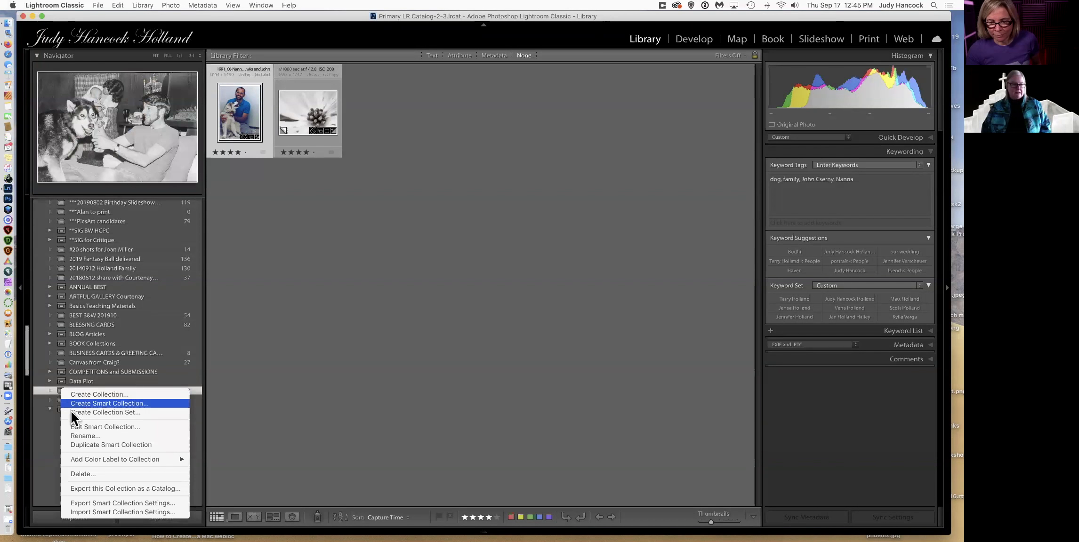
{"action": "left_click", "coordinate": [79, 436]}
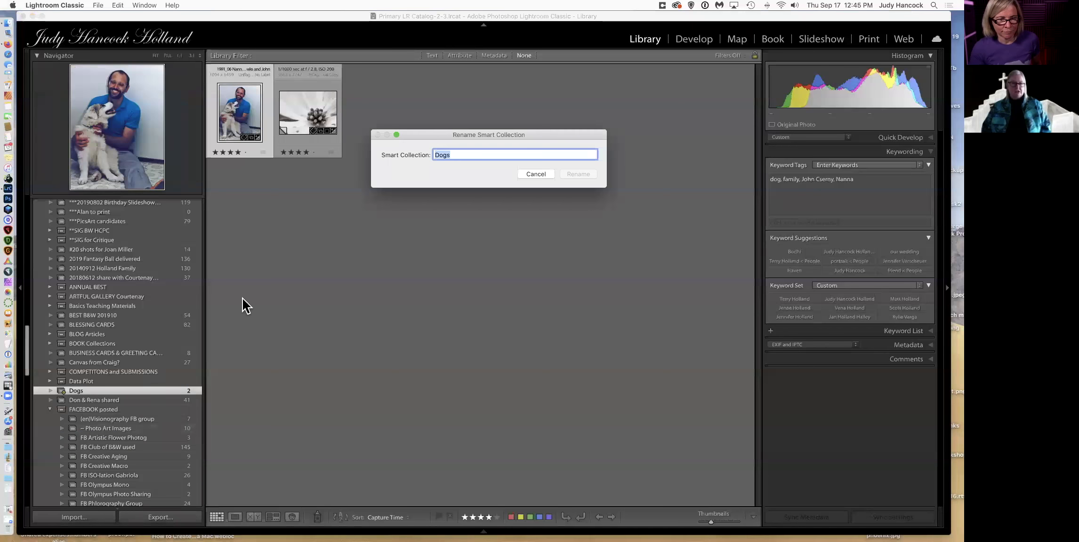
{"action": "left_click", "coordinate": [458, 153]}
{"action": "type", "text": "4 starr"}
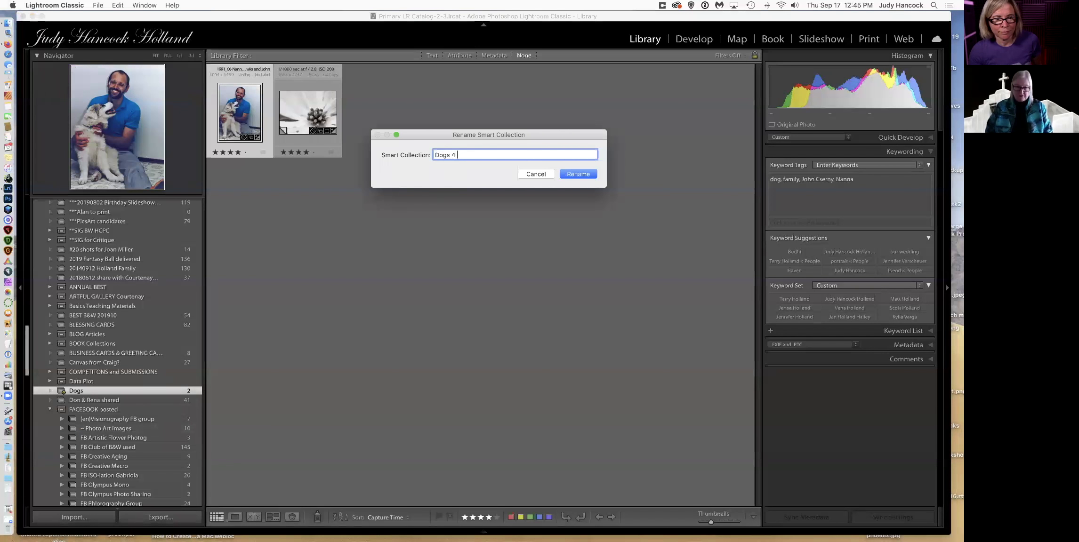
{"action": "key", "text": "BackSpace"}
{"action": "type", "text": "s +"}
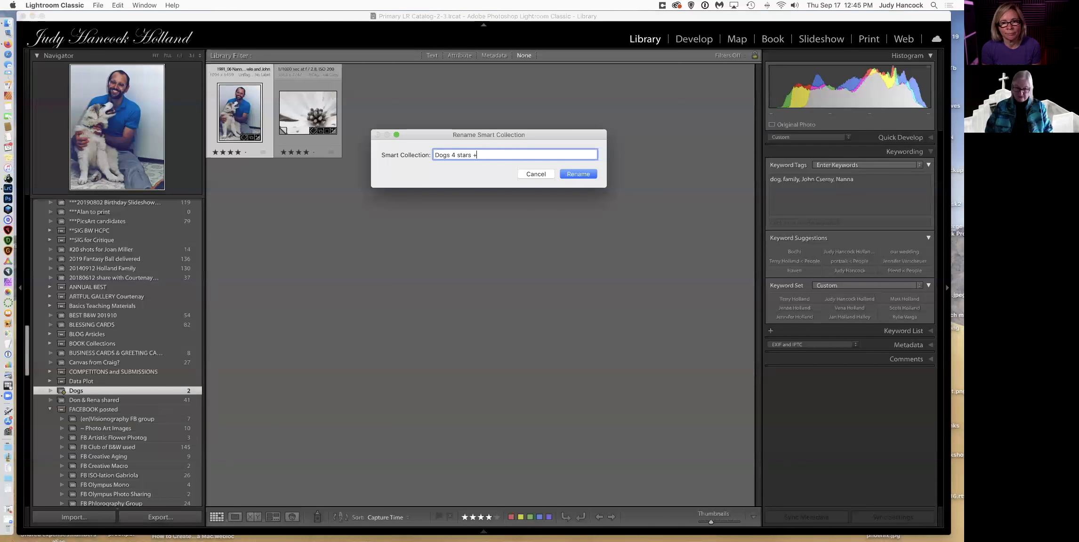
{"action": "key", "text": "Return"}
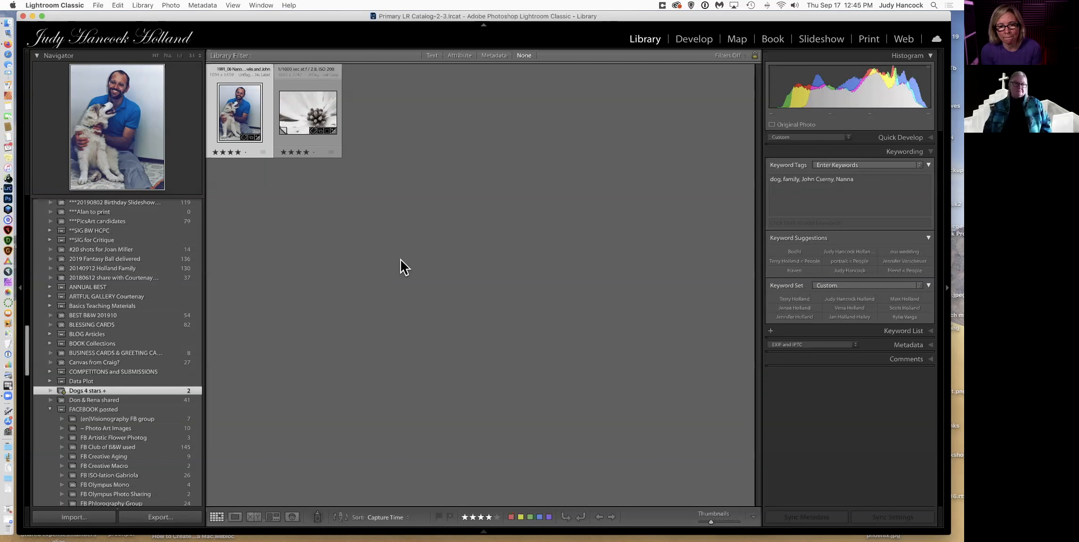
Step: Open the 20200917 SheClicks demo folder among the 2020 folders and look over its photos
{"action": "scroll", "coordinate": [117, 300], "scroll_direction": "up", "scroll_amount": 15}
{"action": "scroll", "coordinate": [116, 300], "scroll_direction": "up", "scroll_amount": 10}
{"action": "scroll", "coordinate": [117, 306], "scroll_direction": "up", "scroll_amount": 5}
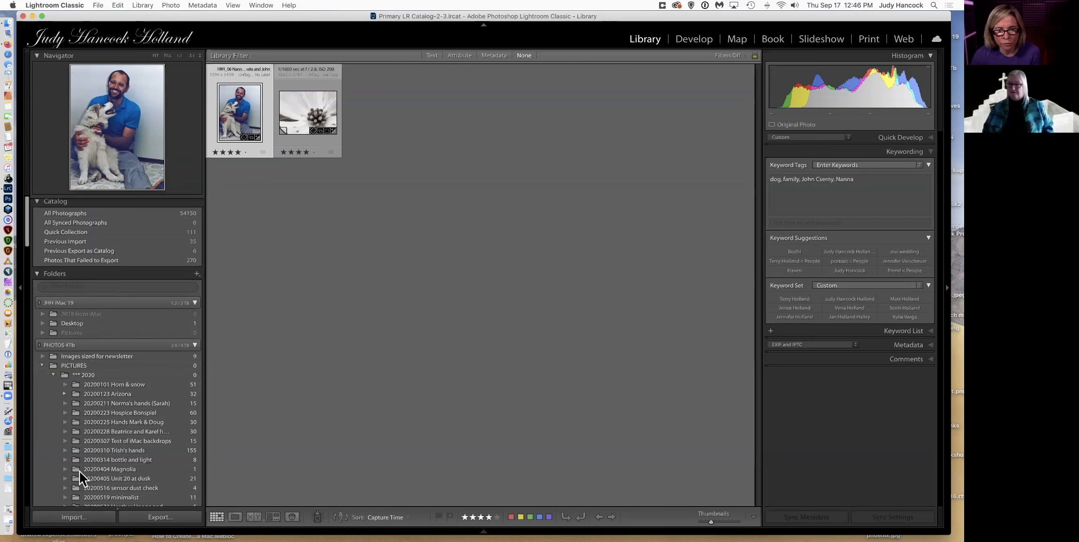
{"action": "mouse_move", "coordinate": [123, 527]}
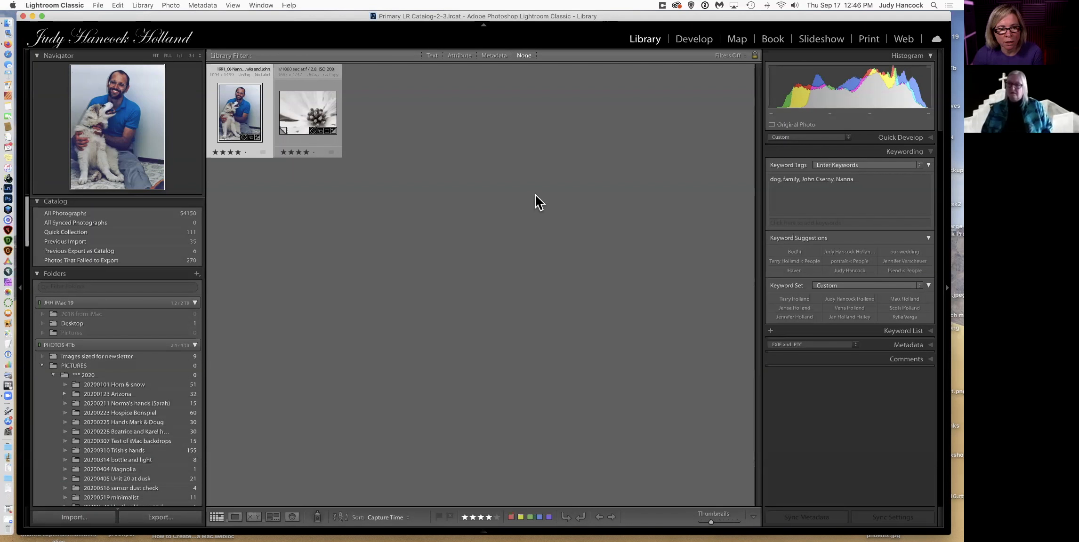
{"action": "scroll", "coordinate": [154, 405], "scroll_direction": "down", "scroll_amount": 3}
{"action": "scroll", "coordinate": [153, 405], "scroll_direction": "down", "scroll_amount": 5}
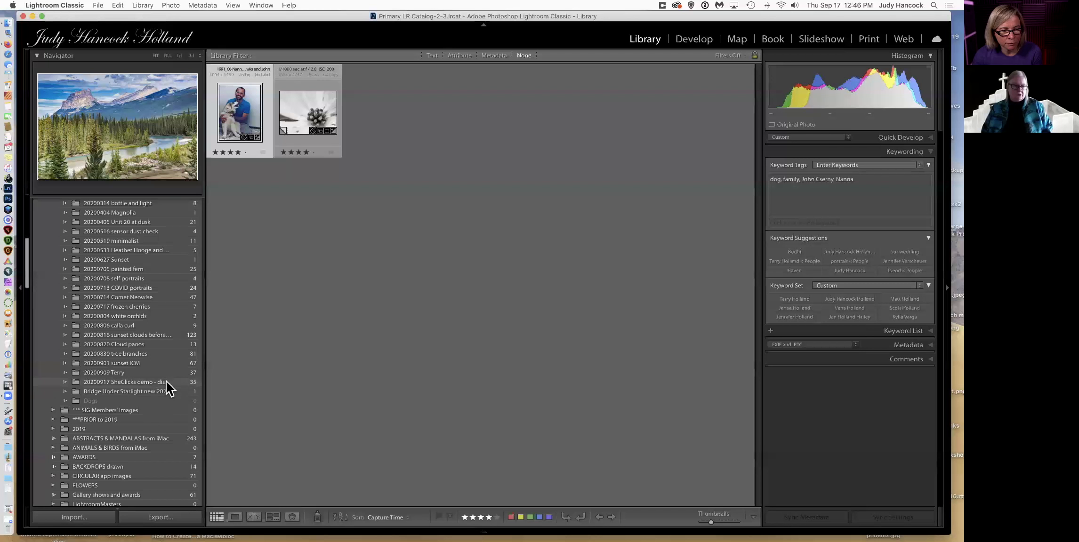
{"action": "left_click", "coordinate": [166, 381]}
{"action": "scroll", "coordinate": [544, 454], "scroll_direction": "down", "scroll_amount": 1}
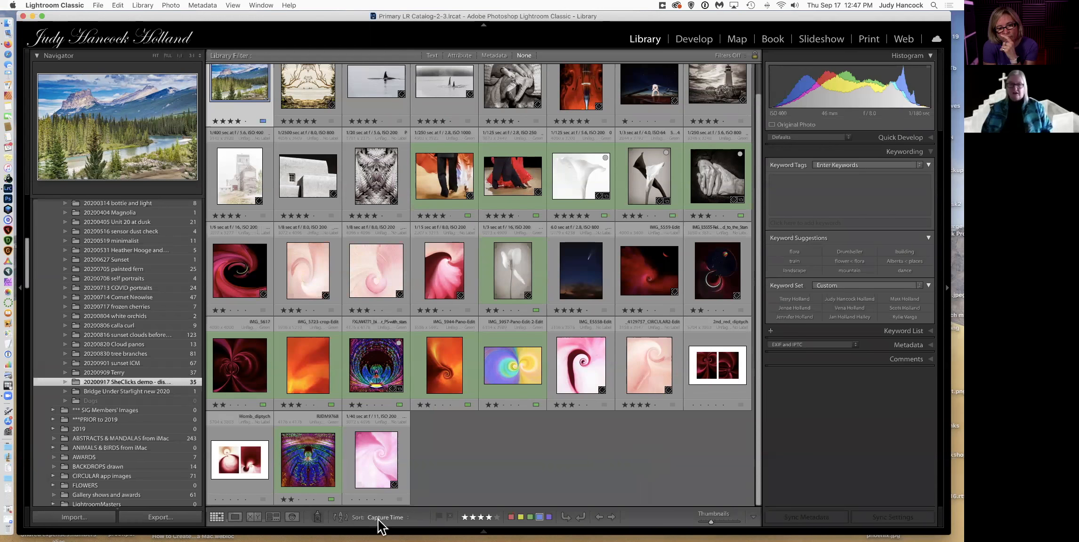
Step: Sort the folder's photos by Rating, reverse the sort direction, and switch it back to show the highest-rated photos first
{"action": "left_click", "coordinate": [403, 519]}
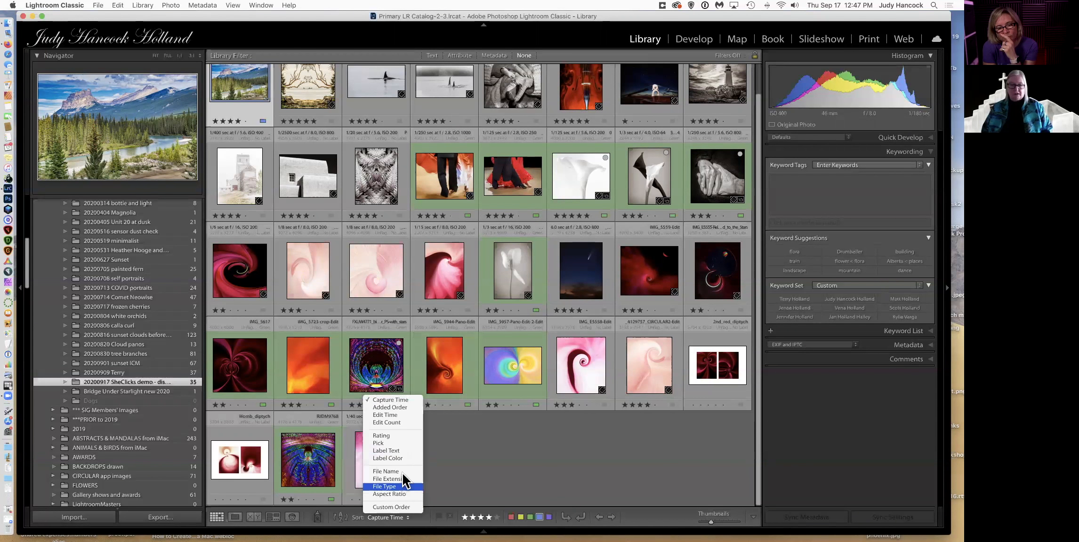
{"action": "left_click", "coordinate": [397, 436]}
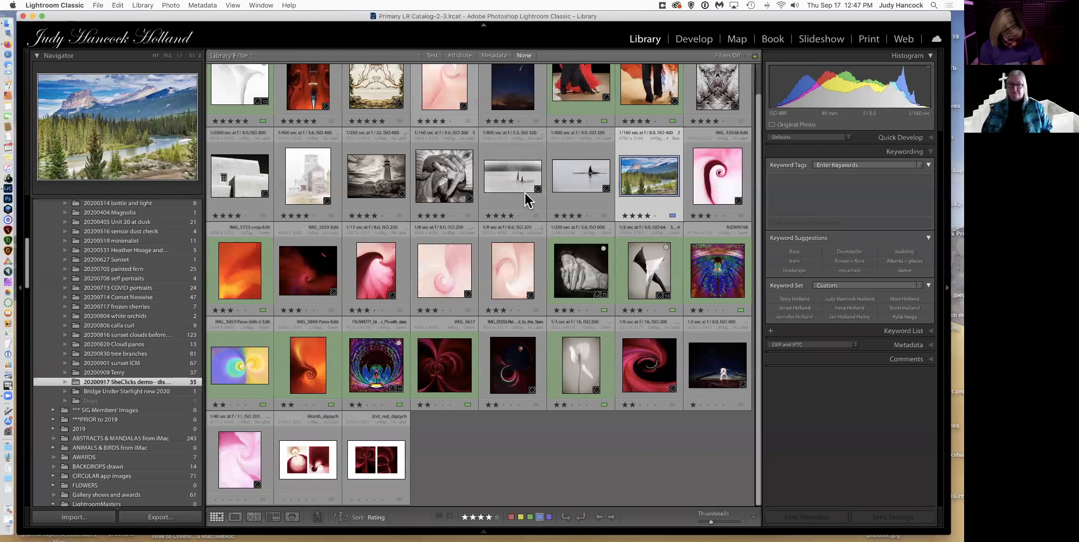
{"action": "left_click", "coordinate": [340, 517]}
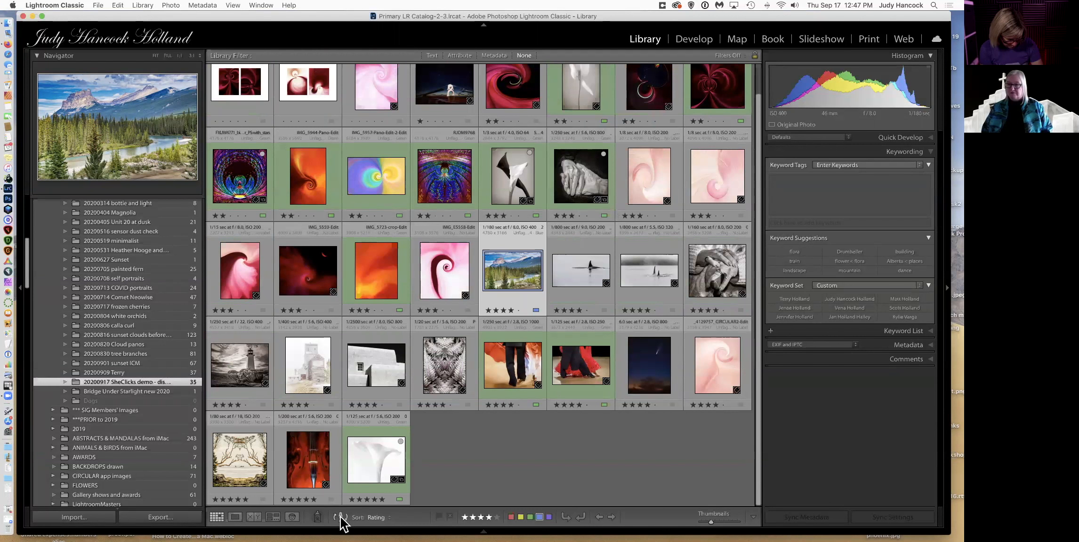
{"action": "left_click", "coordinate": [340, 518]}
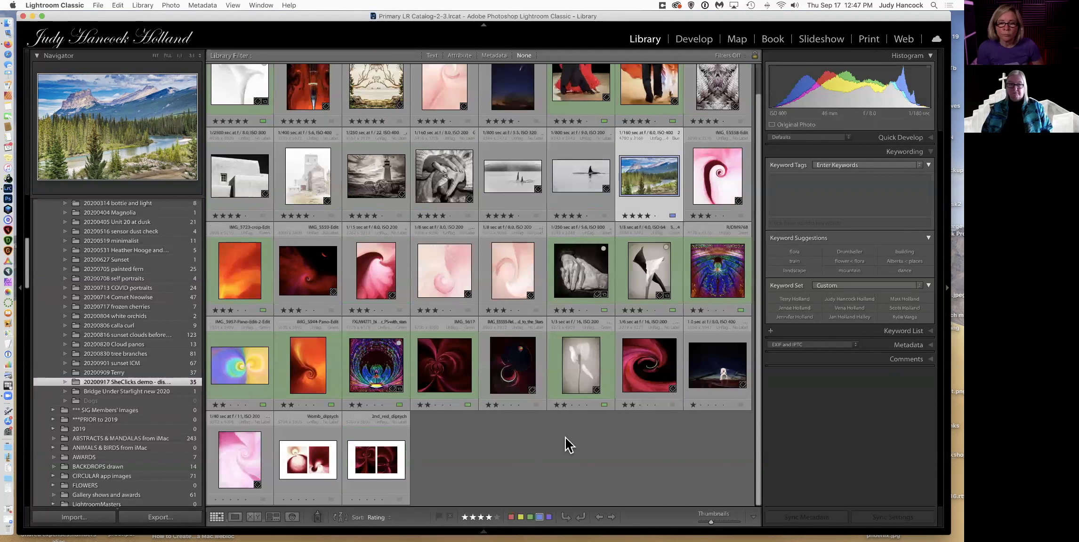
{"action": "scroll", "coordinate": [566, 438], "scroll_direction": "up", "scroll_amount": 2}
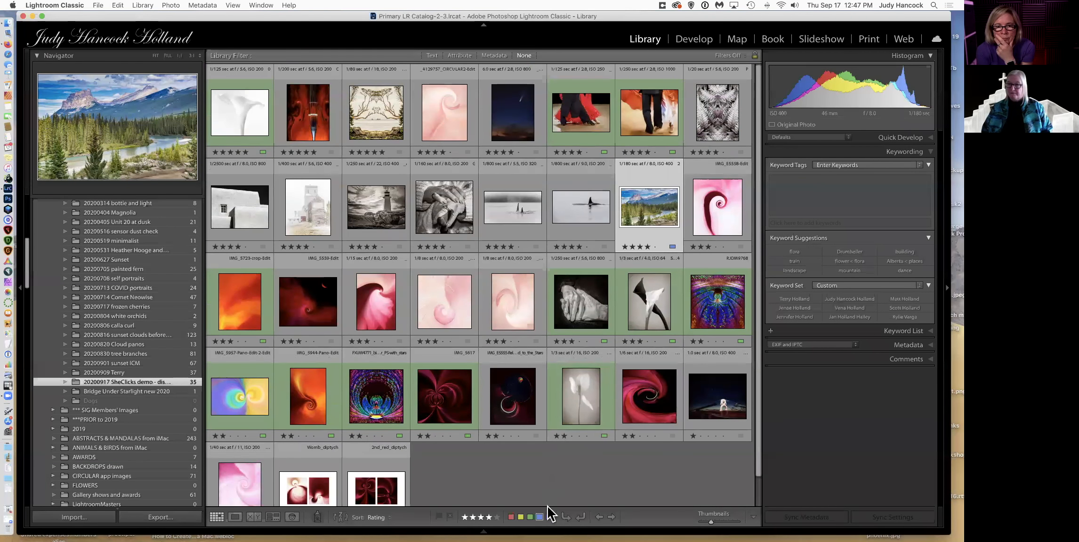
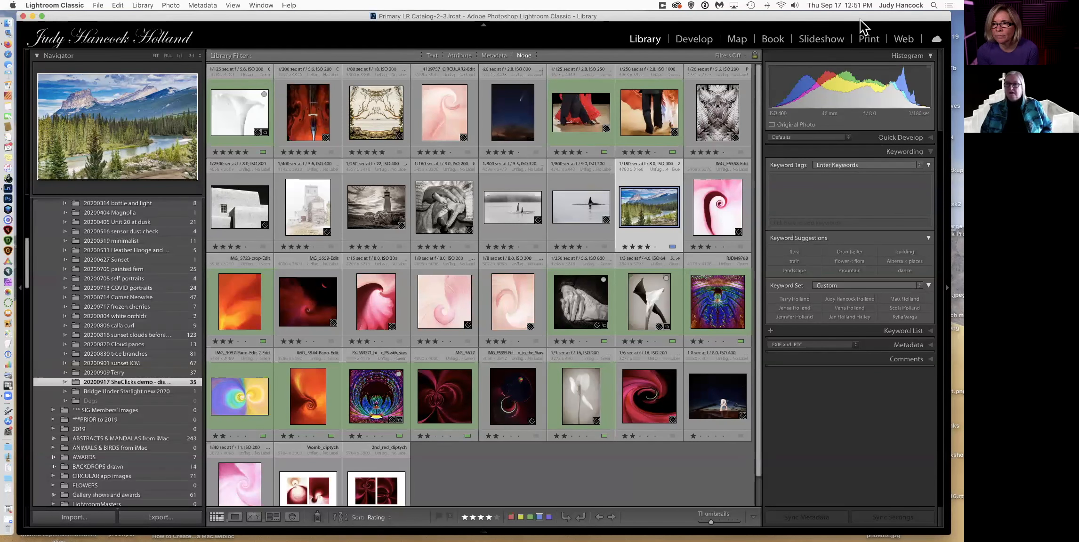
Step: View the comet photo enlarged in Loupe view and reposition the application window
{"action": "left_click_drag", "start_coordinate": [837, 19], "coordinate": [830, 25]}
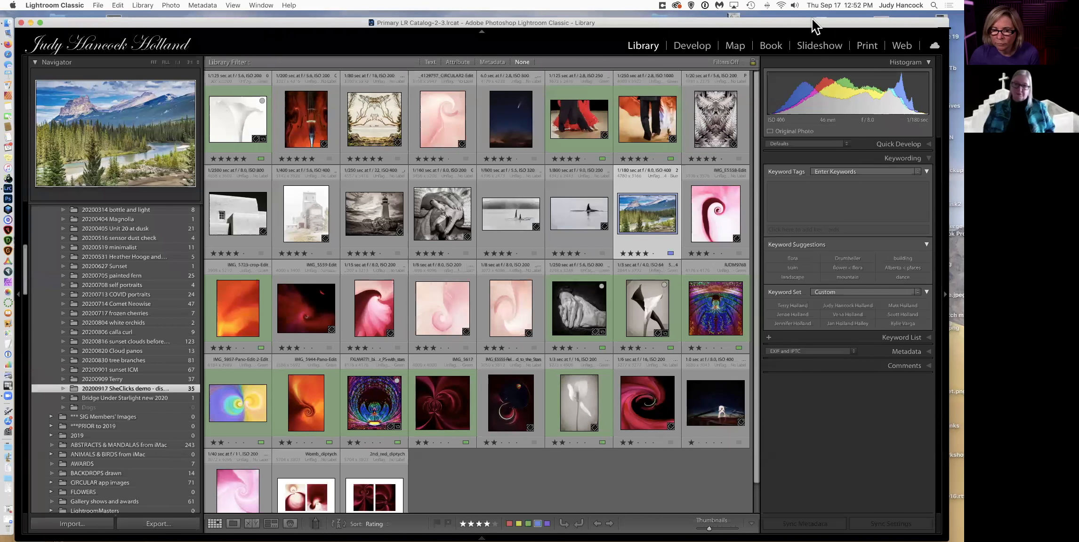
{"action": "double_click", "coordinate": [515, 121]}
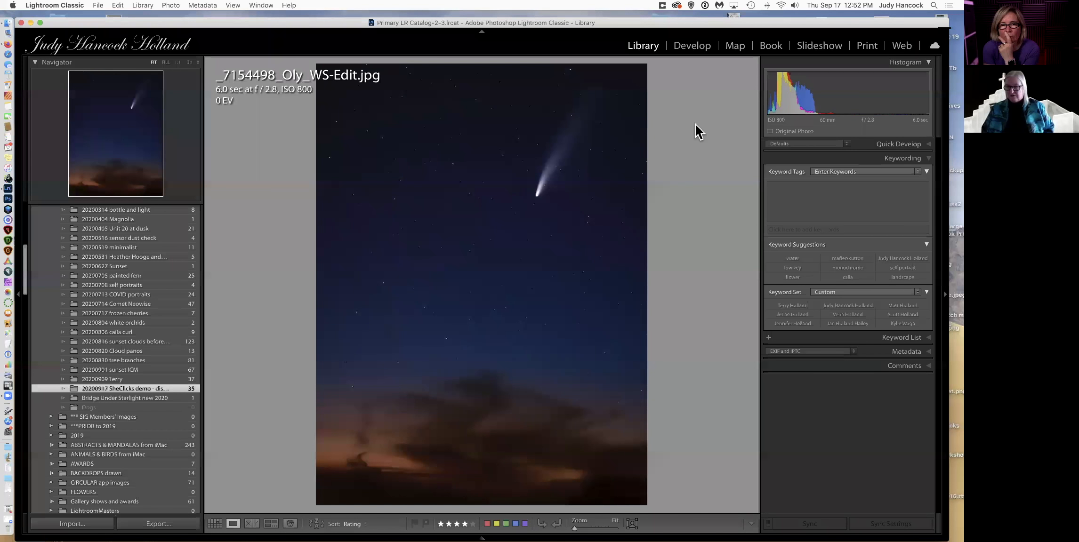
{"action": "mouse_move", "coordinate": [364, 531]}
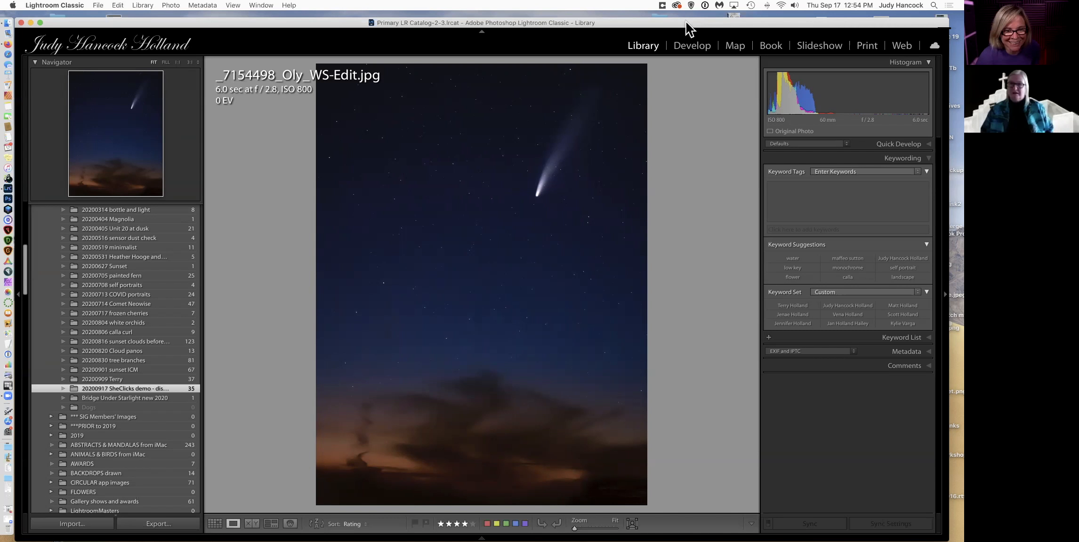
{"action": "left_click_drag", "start_coordinate": [686, 22], "coordinate": [685, 13]}
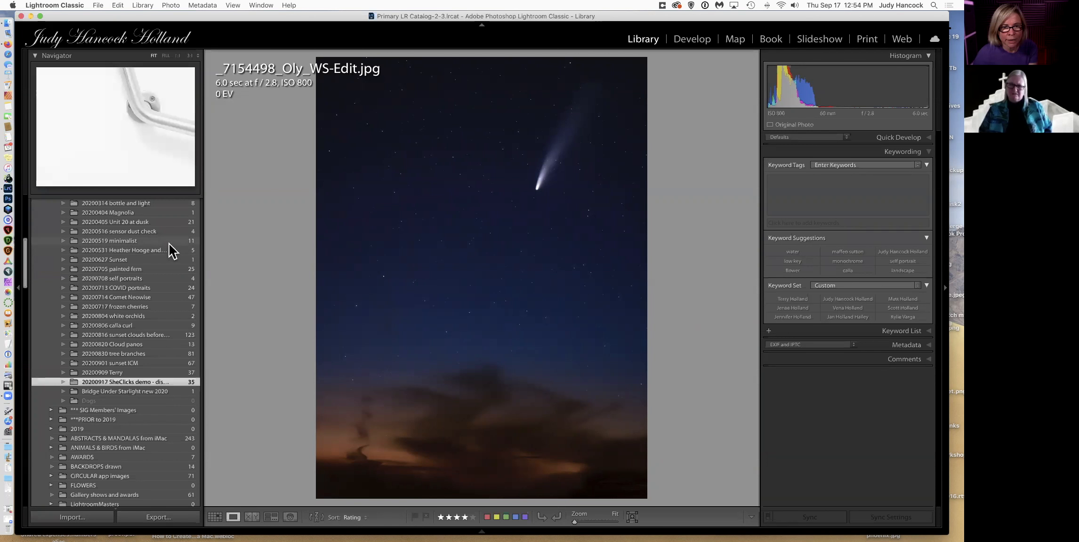
Step: Look through the folder list, open the 20200101 Horn & snow folder, and show its photos in Grid view
{"action": "scroll", "coordinate": [169, 250], "scroll_direction": "up", "scroll_amount": 6}
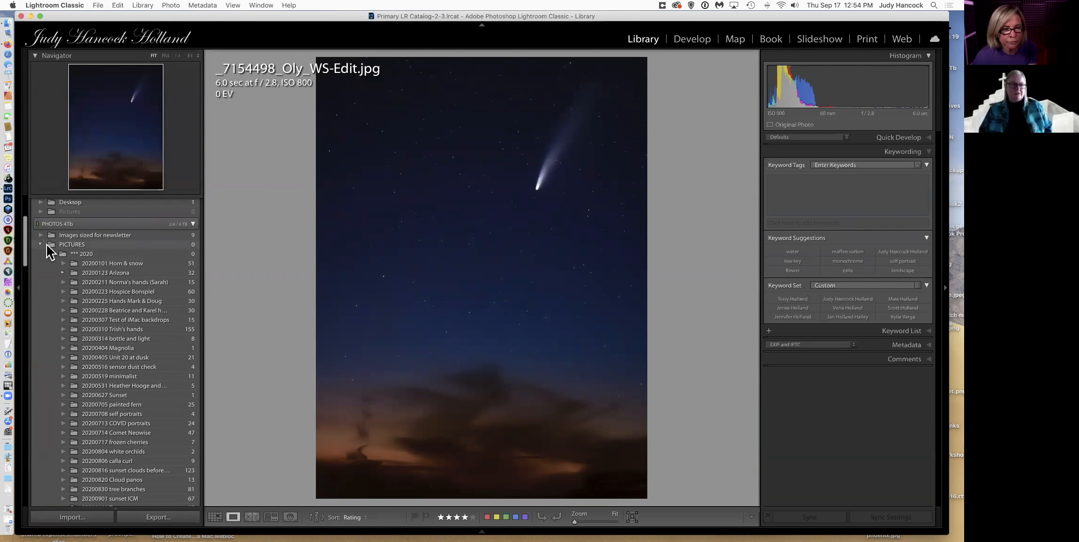
{"action": "scroll", "coordinate": [51, 246], "scroll_direction": "down", "scroll_amount": 10}
{"action": "scroll", "coordinate": [51, 246], "scroll_direction": "down", "scroll_amount": 4}
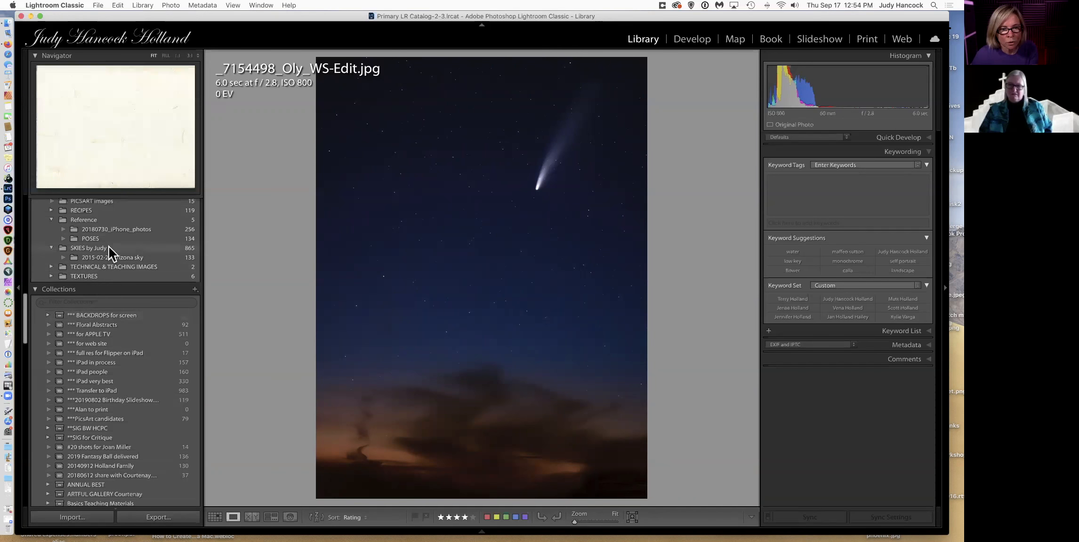
{"action": "scroll", "coordinate": [114, 236], "scroll_direction": "up", "scroll_amount": 5}
{"action": "scroll", "coordinate": [114, 236], "scroll_direction": "up", "scroll_amount": 5}
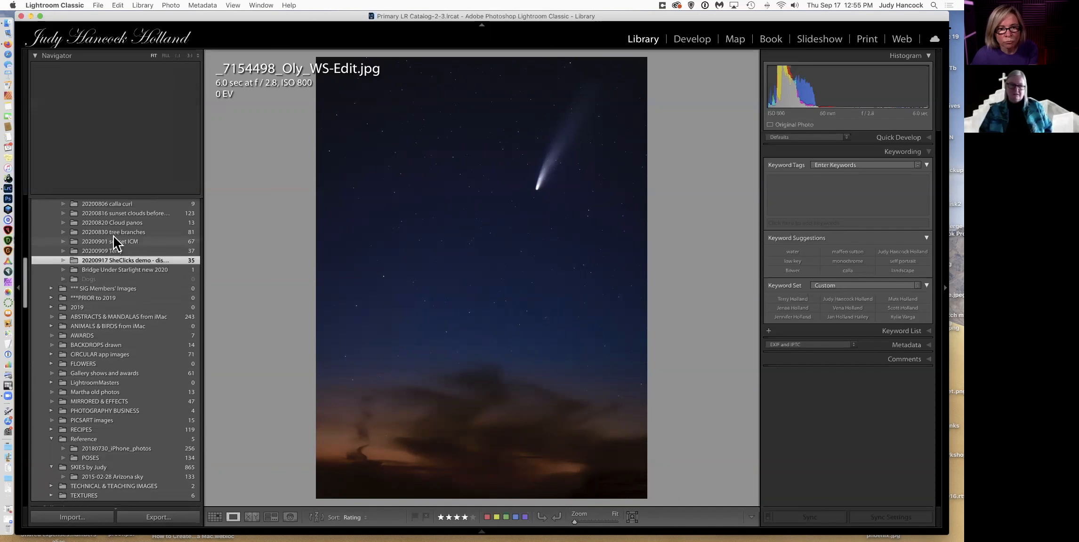
{"action": "scroll", "coordinate": [114, 236], "scroll_direction": "up", "scroll_amount": 2}
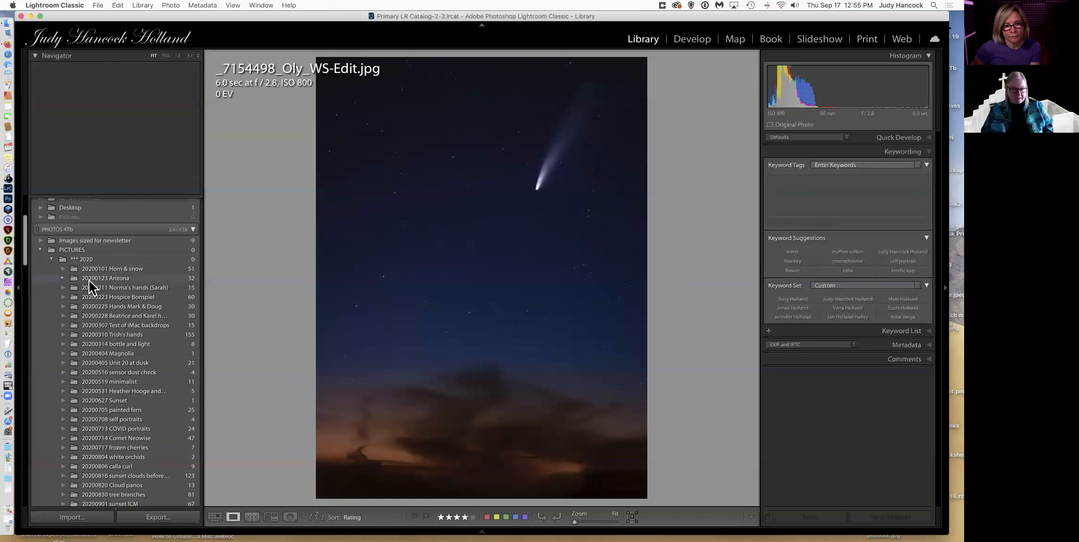
{"action": "left_click", "coordinate": [92, 269]}
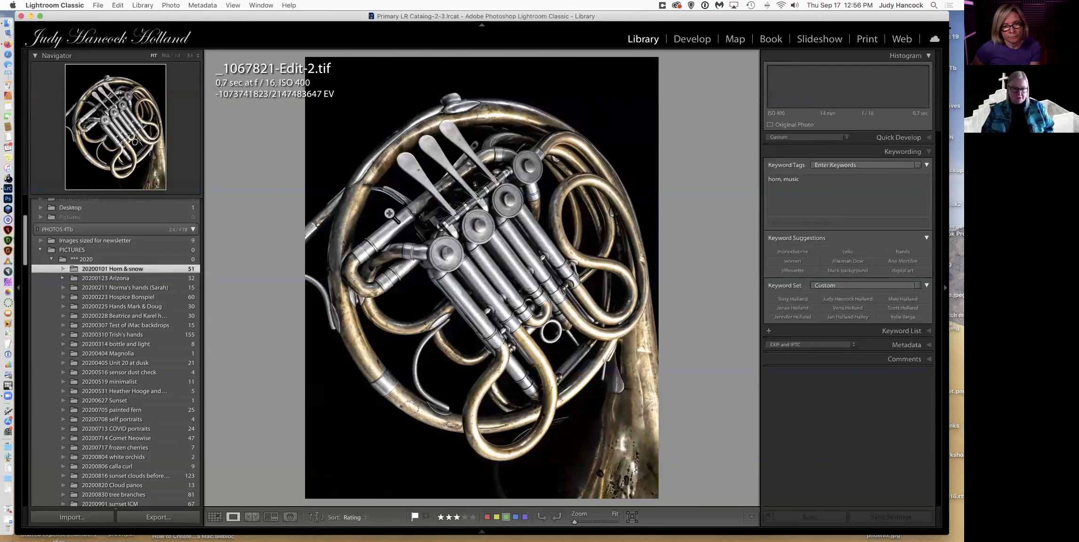
{"action": "key", "text": "g"}
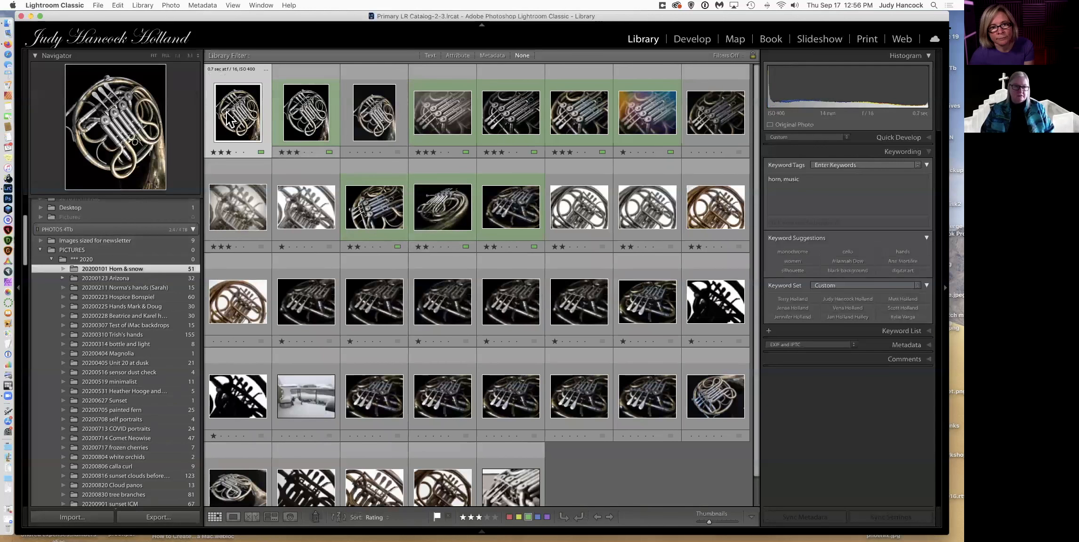
Step: Expand the BACKDROPS for screen collection set, add the first horn photo to its Blue collection, and open that collection
{"action": "scroll", "coordinate": [75, 368], "scroll_direction": "down", "scroll_amount": 15}
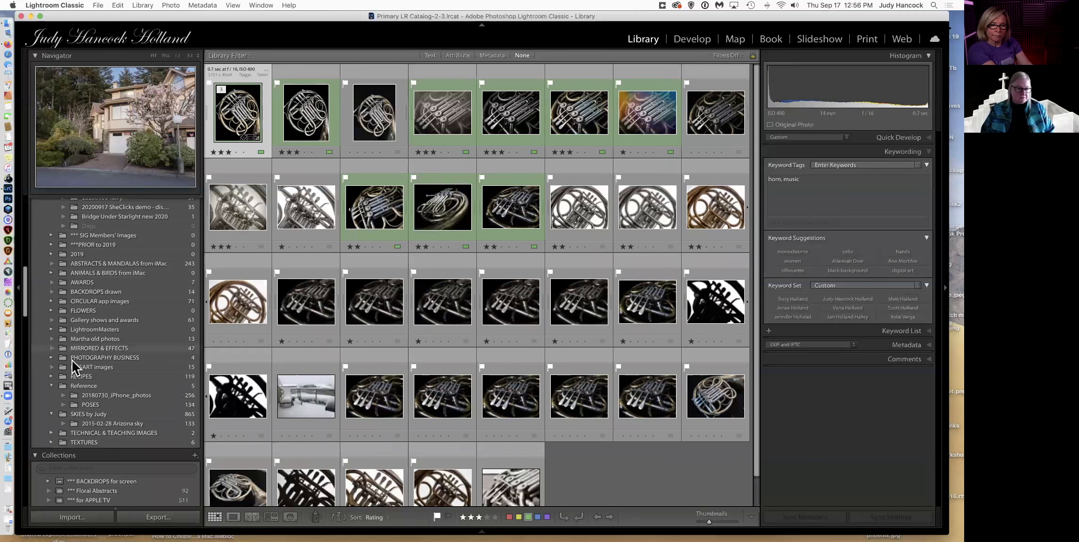
{"action": "left_click_drag", "start_coordinate": [242, 114], "coordinate": [116, 320]}
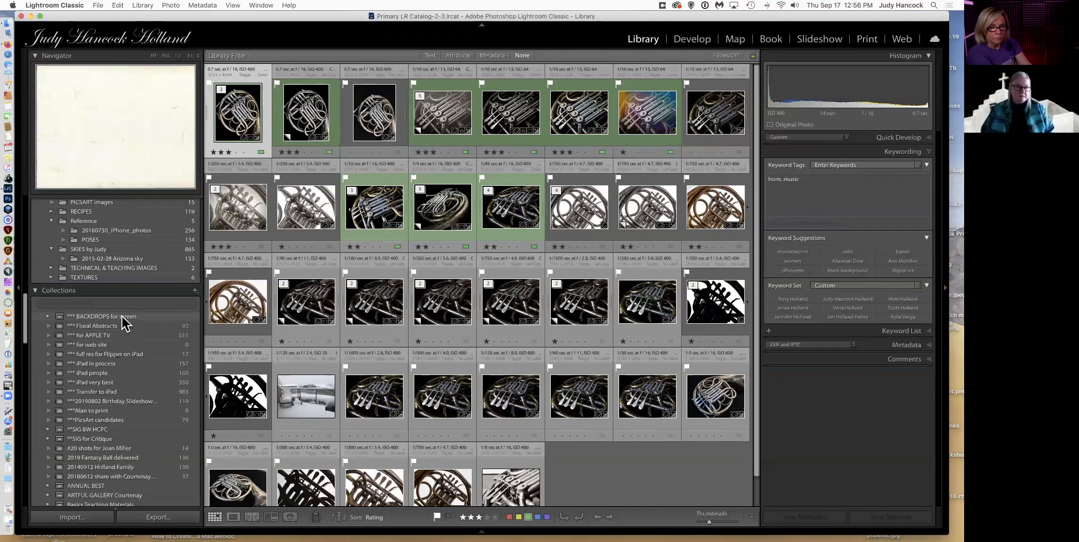
{"action": "left_click", "coordinate": [49, 317]}
{"action": "left_click_drag", "start_coordinate": [241, 134], "coordinate": [132, 326]}
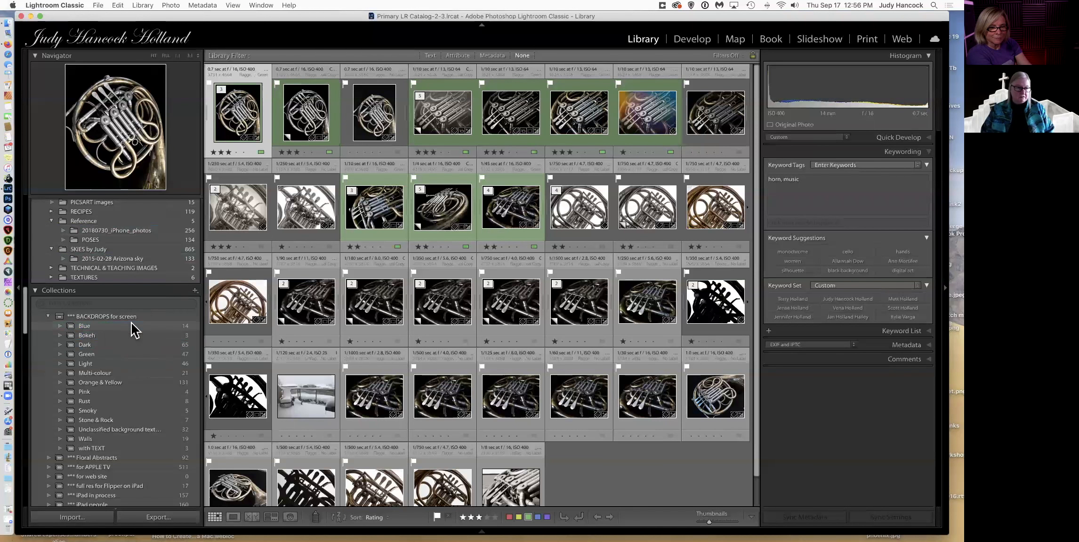
{"action": "left_click", "coordinate": [97, 327]}
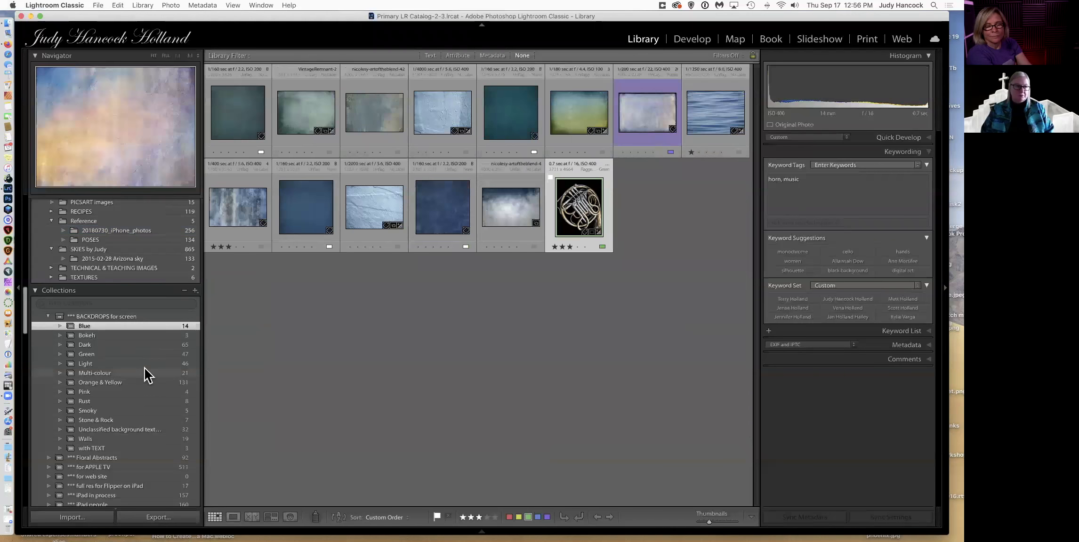
Step: Reopen the 20200101 Horn & snow folder to check the original horn photo
{"action": "scroll", "coordinate": [148, 376], "scroll_direction": "up", "scroll_amount": 3}
{"action": "scroll", "coordinate": [148, 375], "scroll_direction": "up", "scroll_amount": 10}
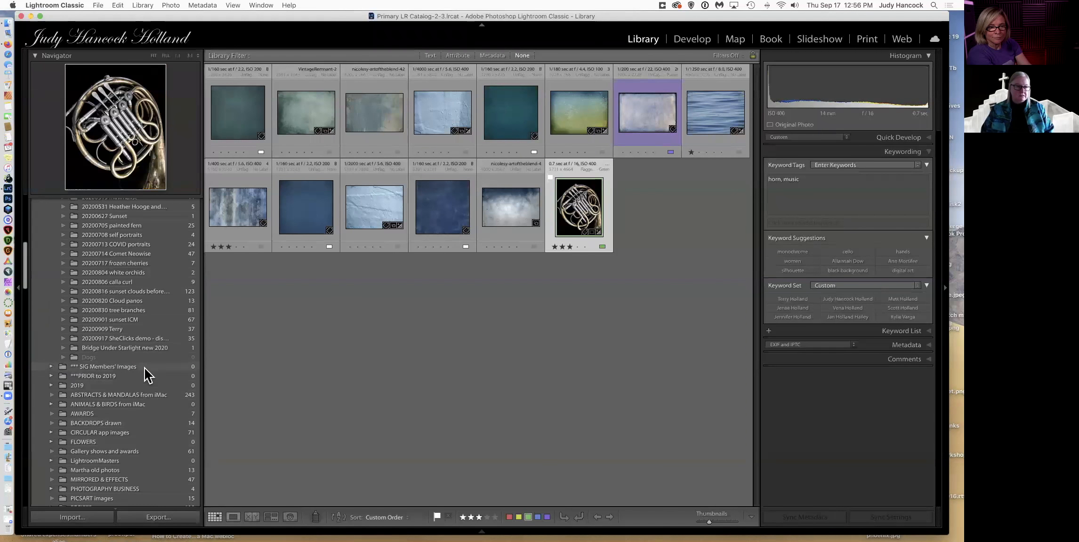
{"action": "scroll", "coordinate": [147, 375], "scroll_direction": "up", "scroll_amount": 5}
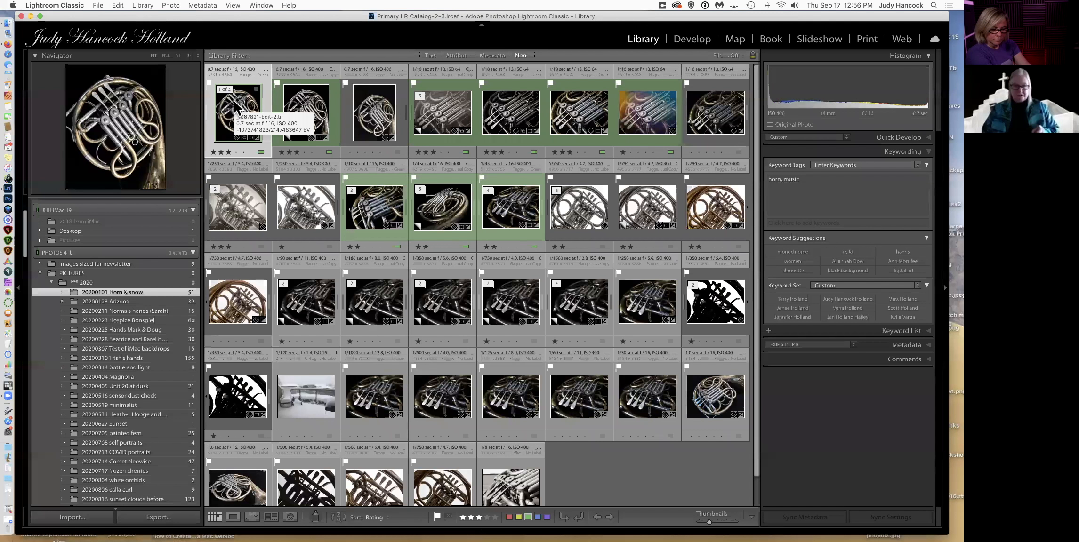
{"action": "mouse_move", "coordinate": [140, 311]}
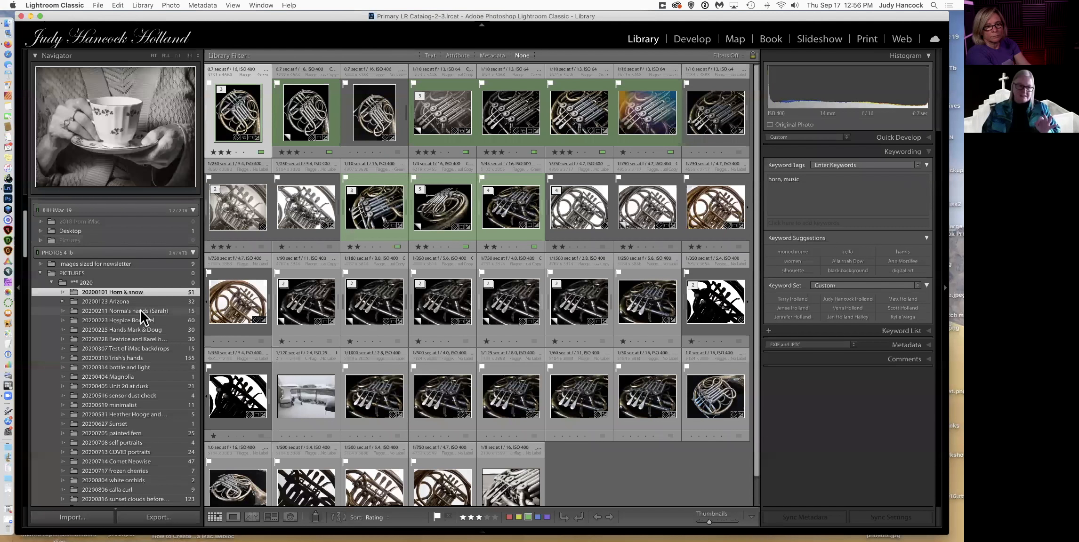
Step: Reopen the Blue collection and remove the horn photo from it
{"action": "scroll", "coordinate": [141, 313], "scroll_direction": "down", "scroll_amount": 10}
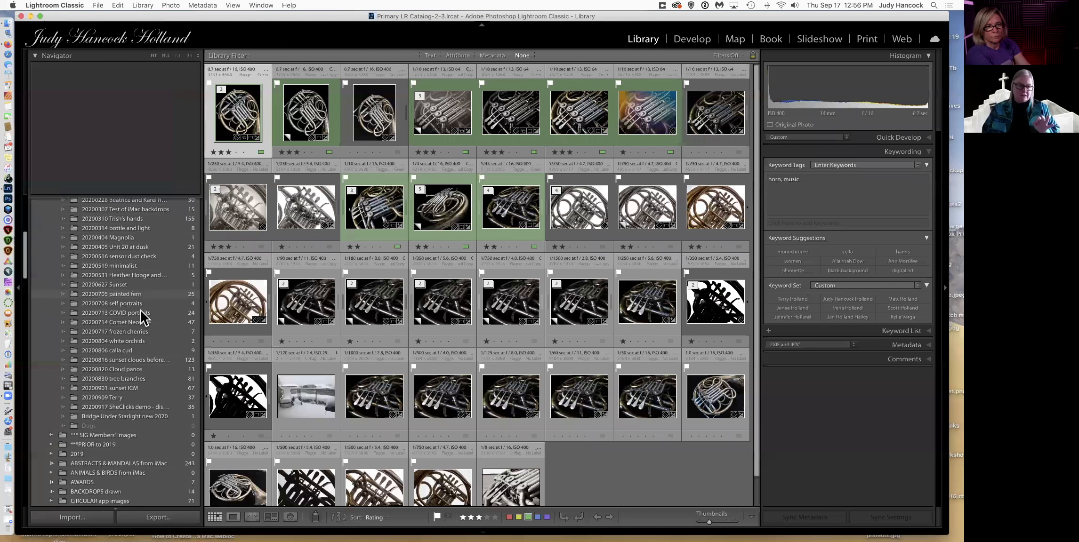
{"action": "scroll", "coordinate": [141, 313], "scroll_direction": "down", "scroll_amount": 8}
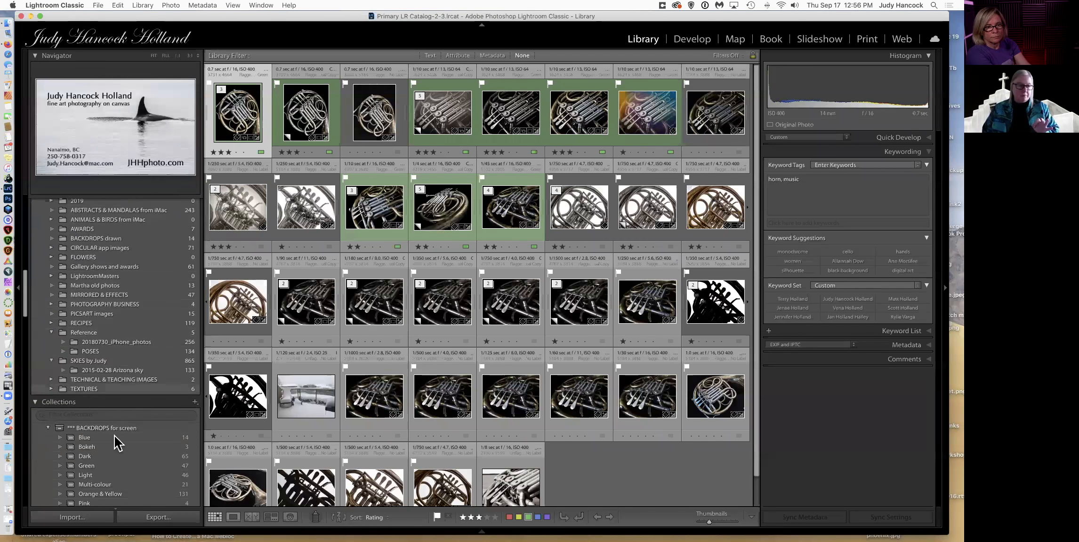
{"action": "left_click", "coordinate": [118, 439]}
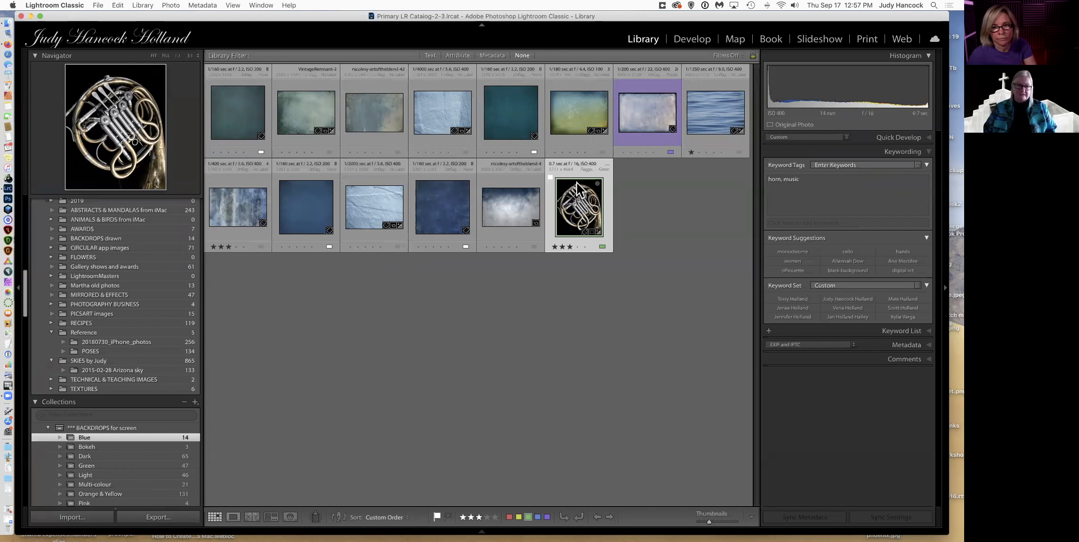
{"action": "key", "text": "super+e"}
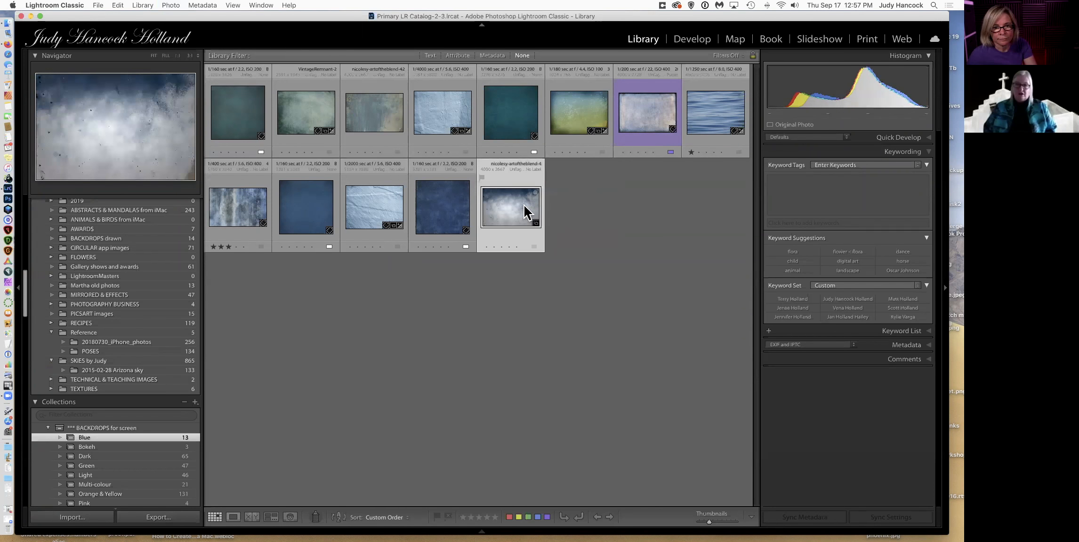
Step: Return to the 20200101 Horn & snow folder to check for the horn photo, and look down the folder list
{"action": "scroll", "coordinate": [121, 271], "scroll_direction": "up", "scroll_amount": 15}
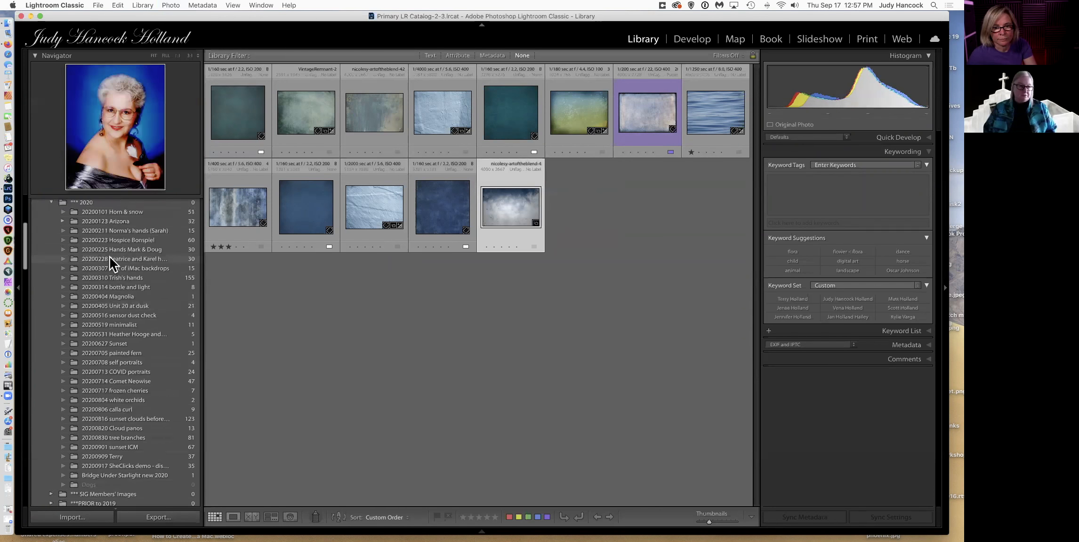
{"action": "left_click", "coordinate": [111, 260]}
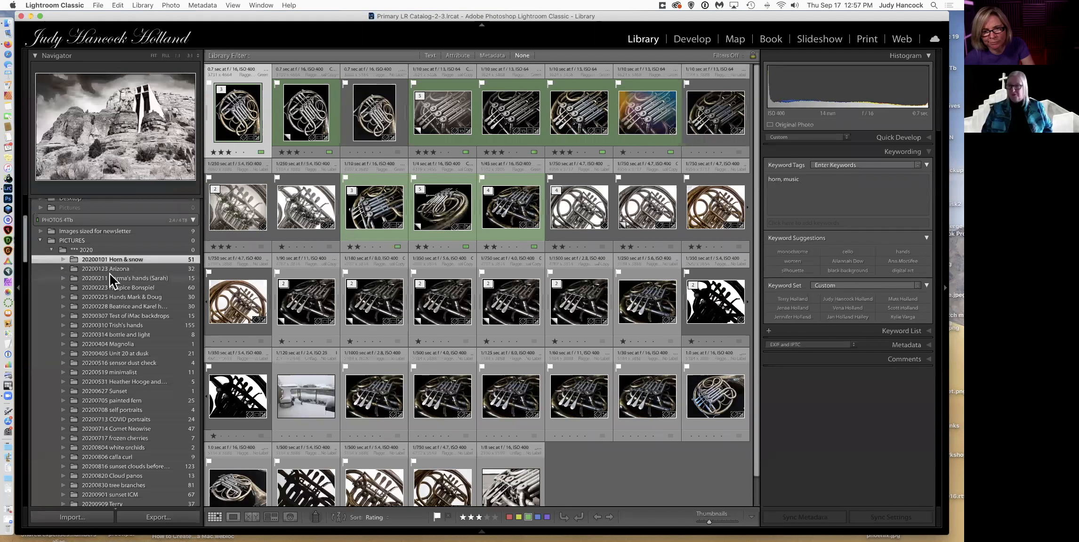
{"action": "scroll", "coordinate": [116, 282], "scroll_direction": "down", "scroll_amount": 1}
{"action": "scroll", "coordinate": [113, 281], "scroll_direction": "down", "scroll_amount": 5}
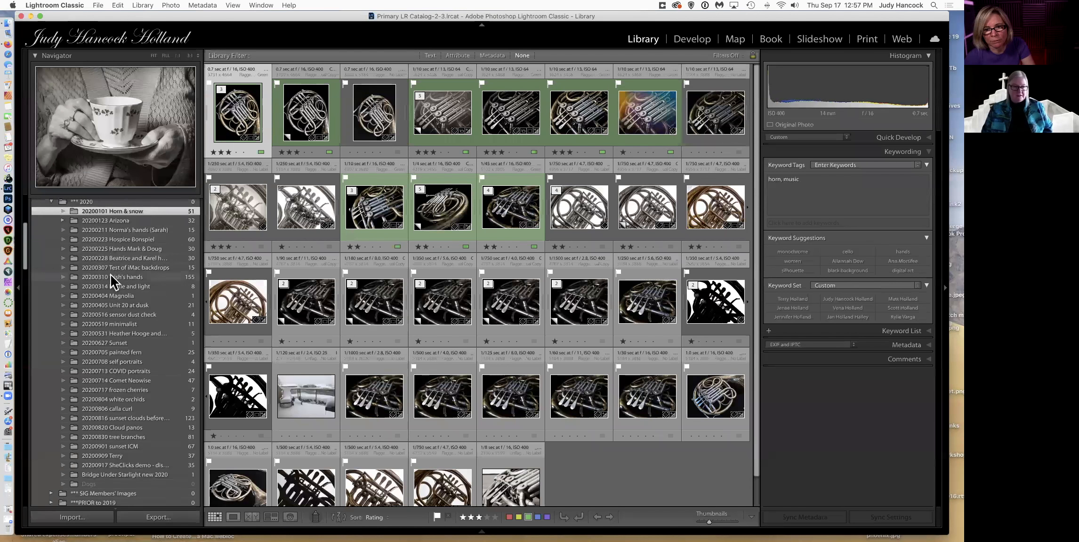
{"action": "scroll", "coordinate": [112, 277], "scroll_direction": "down", "scroll_amount": 5}
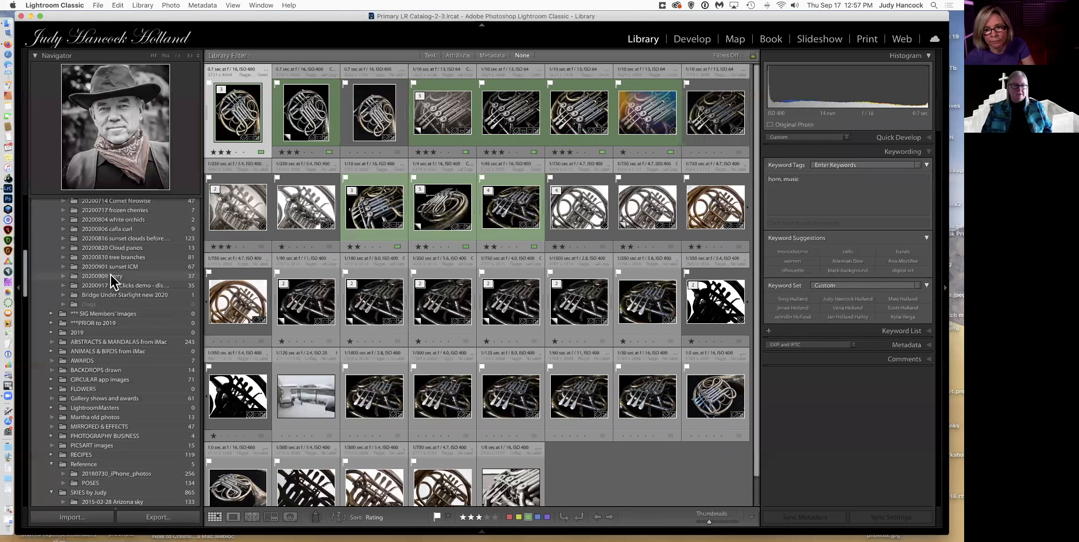
Step: Collapse the PICTURES folder and the PHOTOS 4Tb drive in the folder list, and expand both again
{"action": "scroll", "coordinate": [111, 279], "scroll_direction": "up", "scroll_amount": 10}
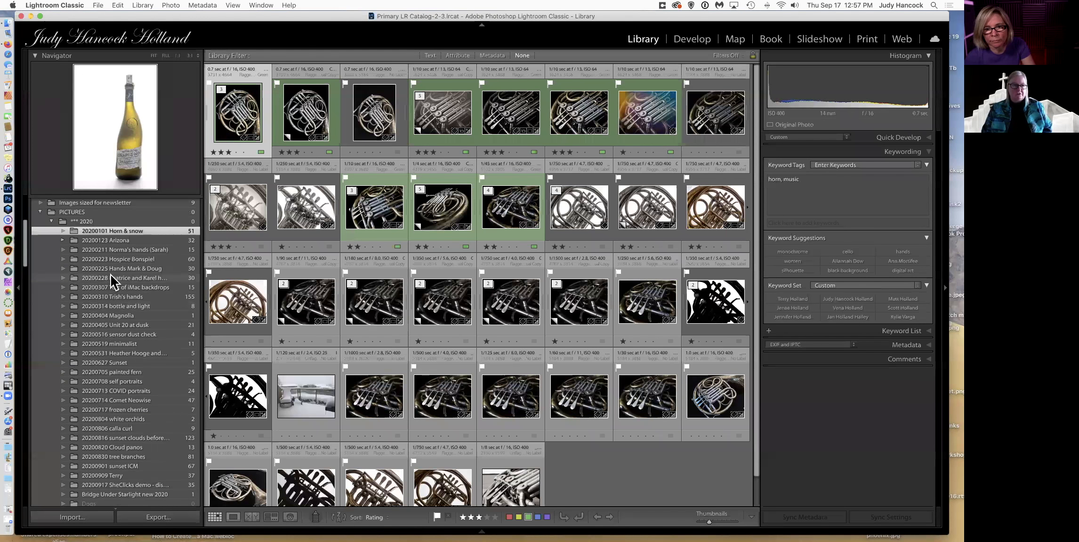
{"action": "left_click", "coordinate": [40, 235]}
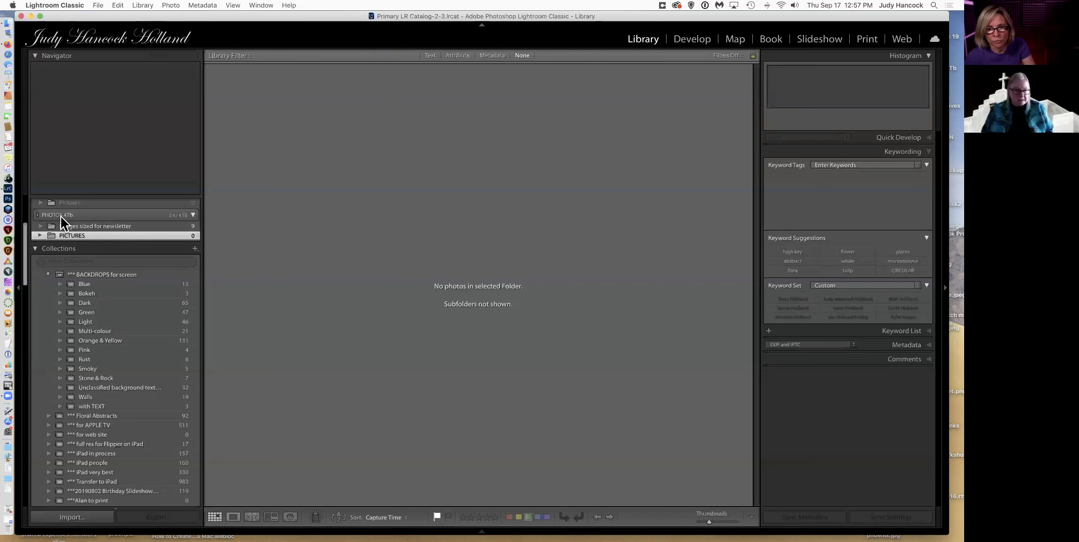
{"action": "left_click", "coordinate": [61, 215]}
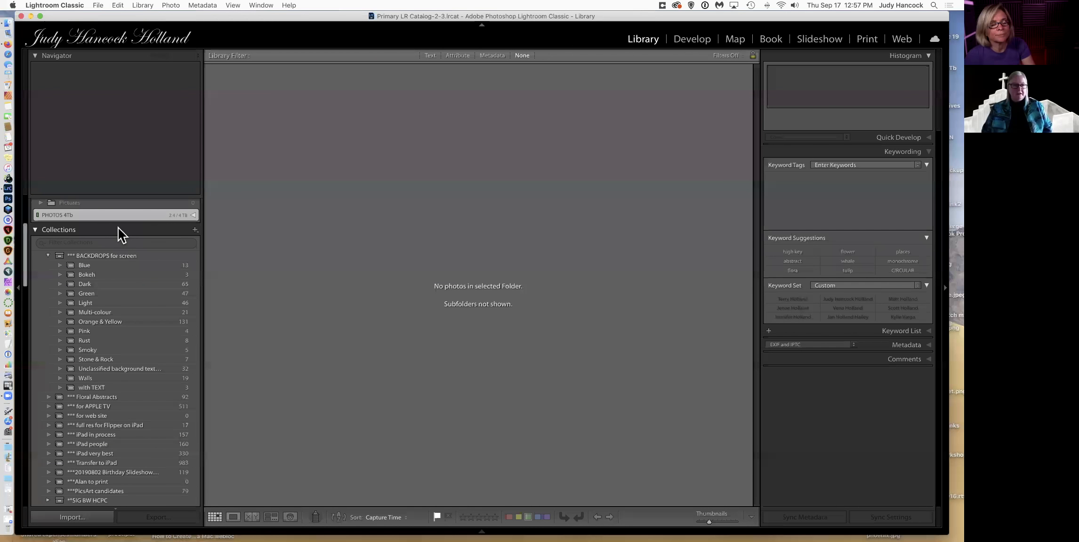
{"action": "scroll", "coordinate": [118, 228], "scroll_direction": "up", "scroll_amount": 2}
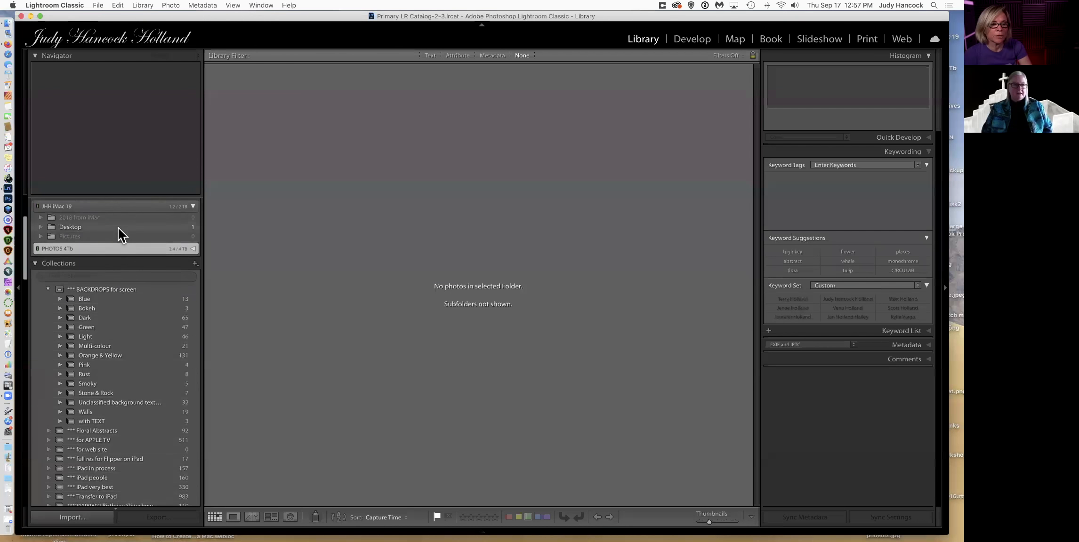
{"action": "left_click", "coordinate": [63, 250]}
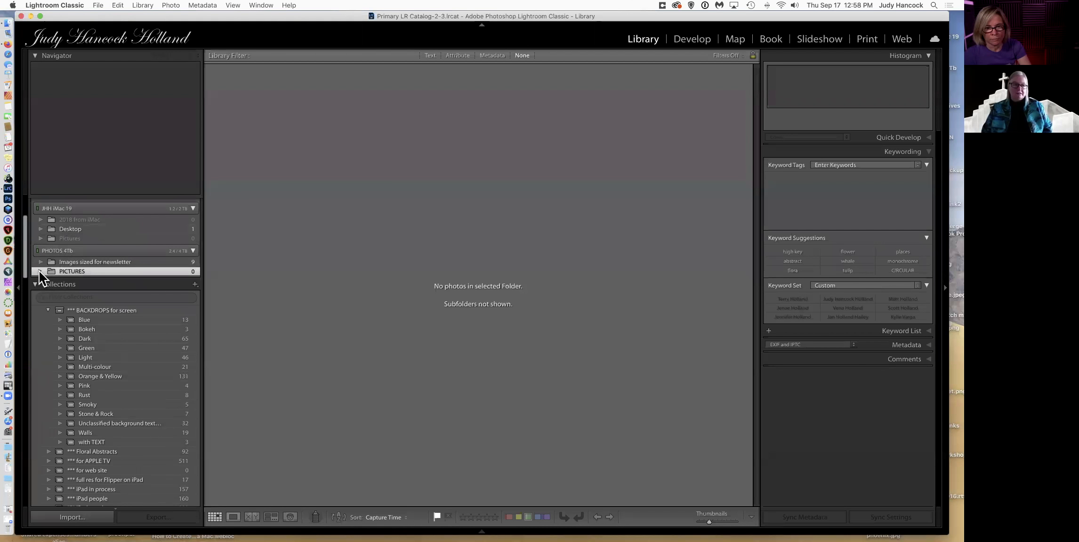
{"action": "left_click", "coordinate": [40, 271]}
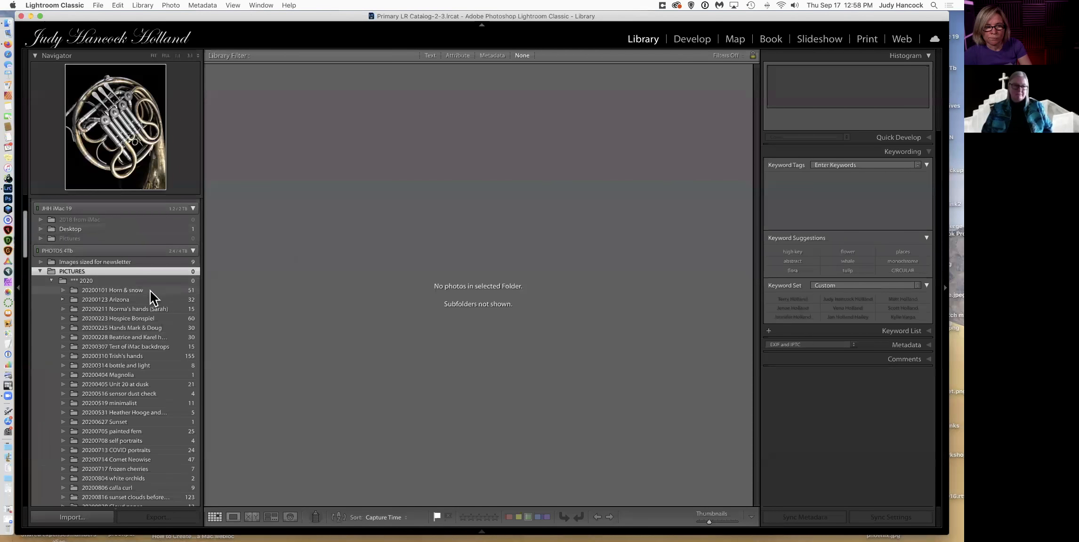
Step: Open the 20200917 SheClicks demo folder and look through the collections down to the Dogs 4 stars + smart collection
{"action": "scroll", "coordinate": [127, 347], "scroll_direction": "down", "scroll_amount": 5}
{"action": "left_click", "coordinate": [132, 436]}
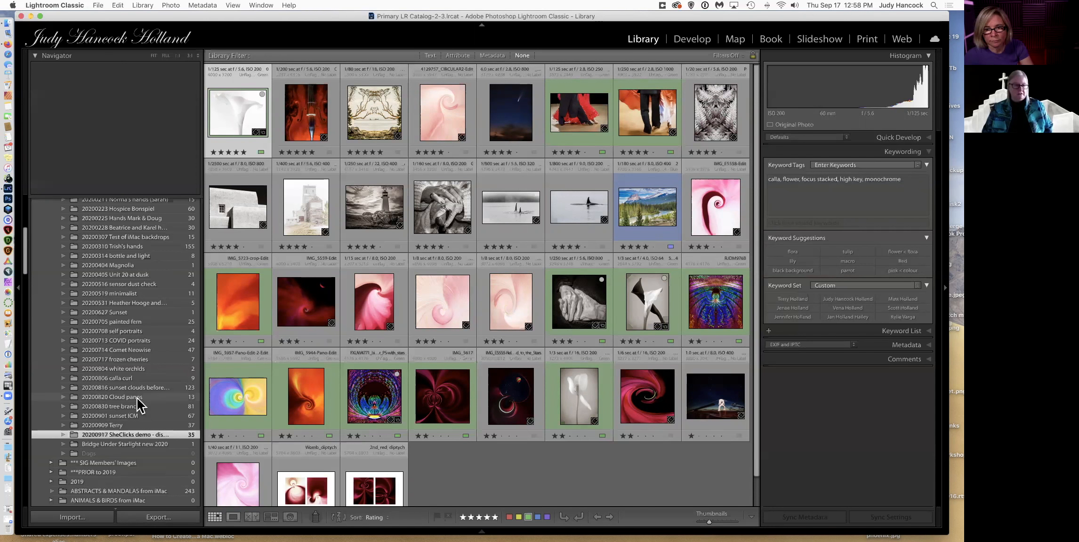
{"action": "scroll", "coordinate": [139, 405], "scroll_direction": "down", "scroll_amount": 5}
{"action": "scroll", "coordinate": [140, 405], "scroll_direction": "down", "scroll_amount": 15}
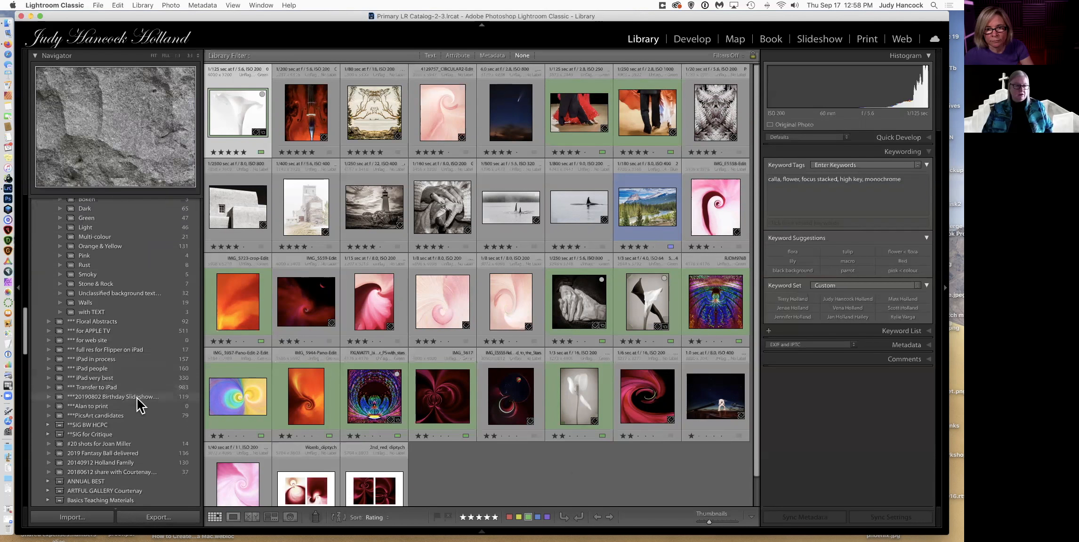
{"action": "scroll", "coordinate": [138, 400], "scroll_direction": "down", "scroll_amount": 2}
{"action": "scroll", "coordinate": [137, 404], "scroll_direction": "down", "scroll_amount": 1}
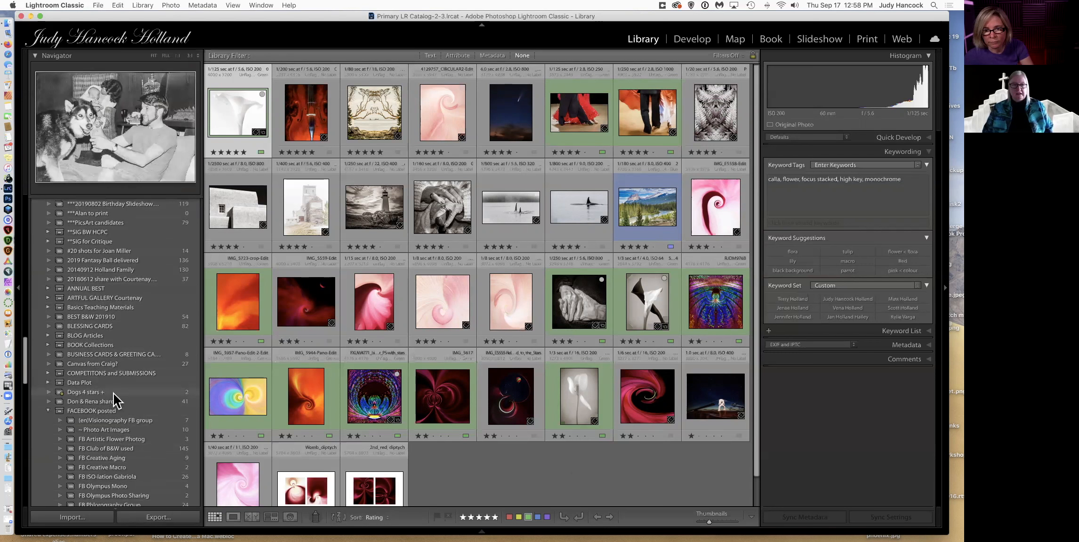
Step: Show the metadata filter, change its Lens column to Location, and filter the folder by the E-M1 camera
{"action": "left_click", "coordinate": [444, 296]}
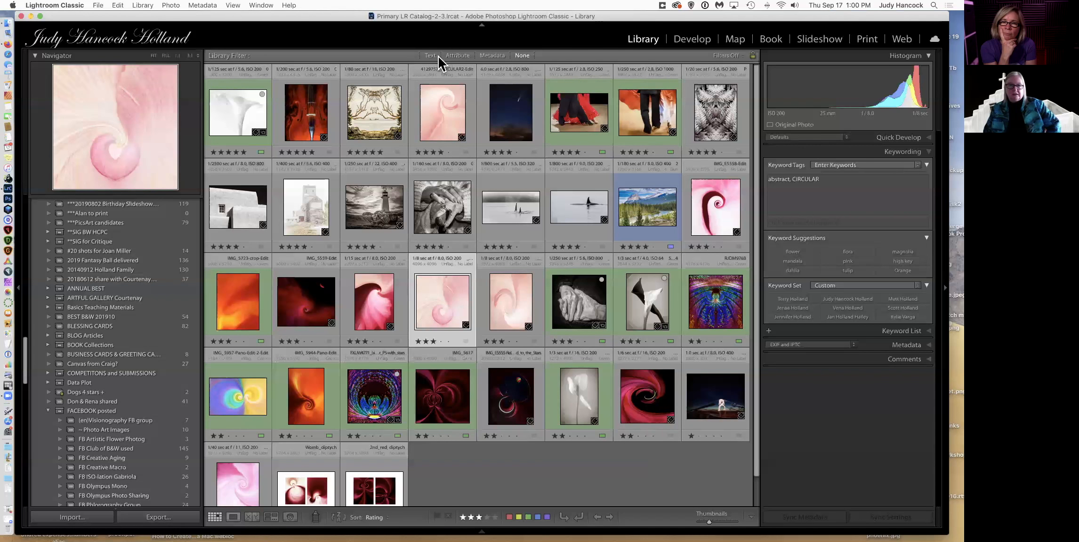
{"action": "left_click", "coordinate": [490, 55]}
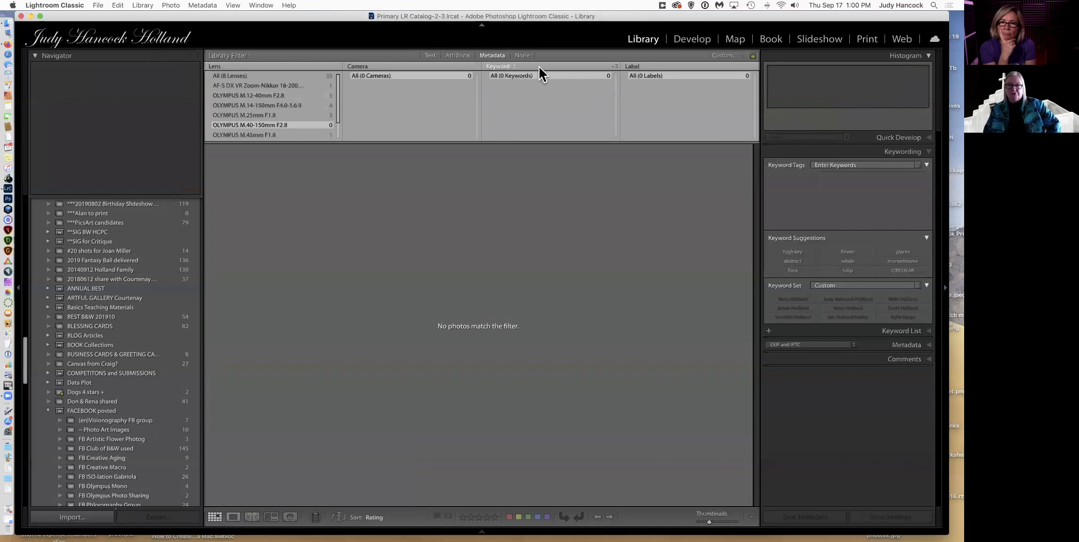
{"action": "left_click", "coordinate": [493, 56]}
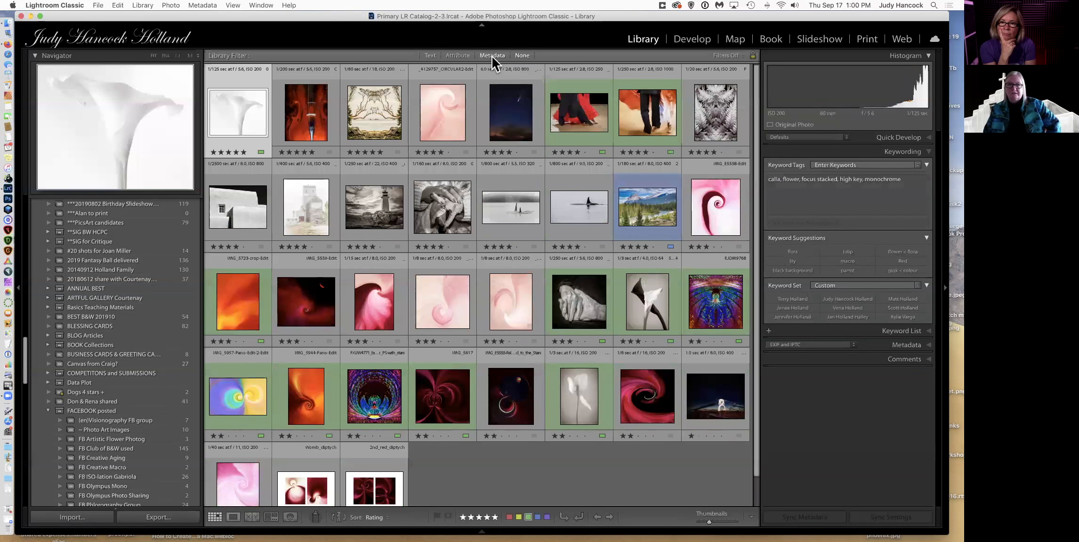
{"action": "left_click", "coordinate": [493, 55]}
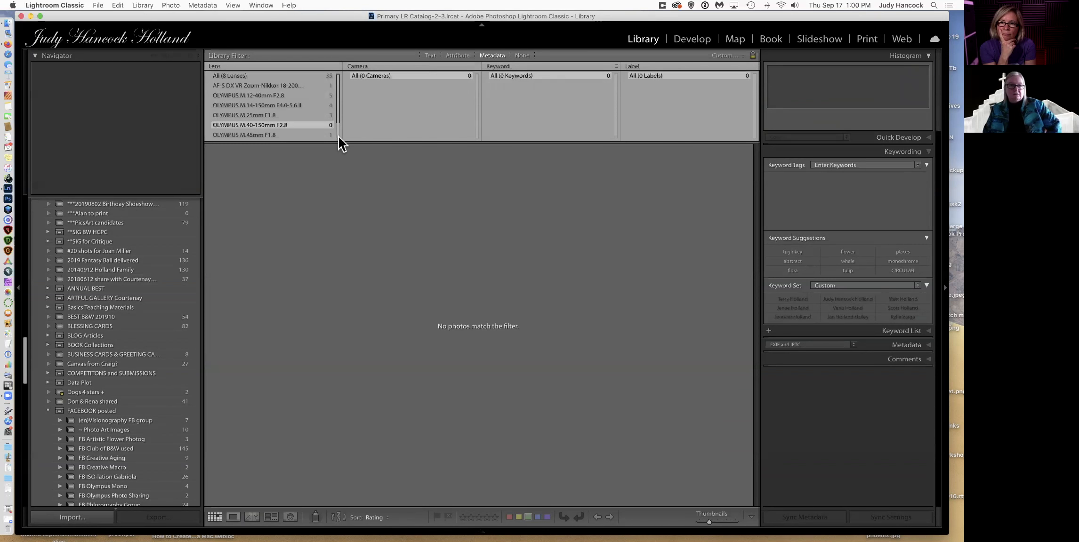
{"action": "left_click", "coordinate": [266, 66]}
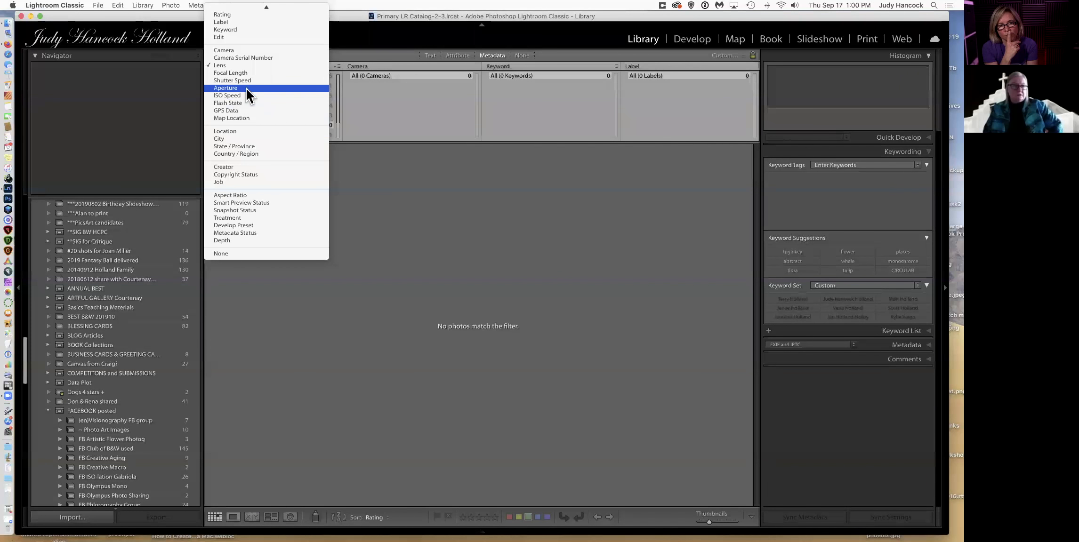
{"action": "left_click", "coordinate": [253, 131]}
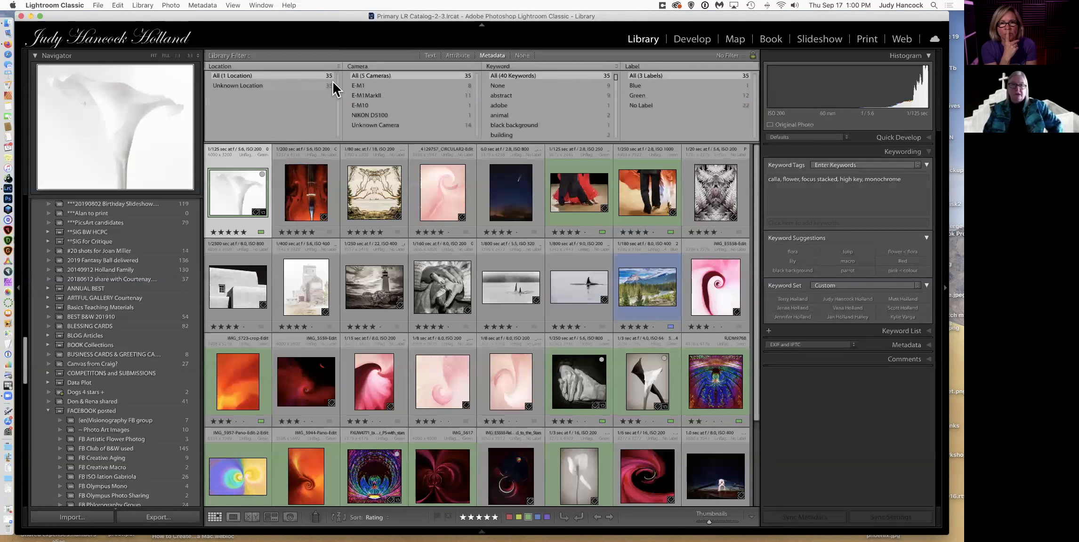
{"action": "left_click", "coordinate": [394, 85]}
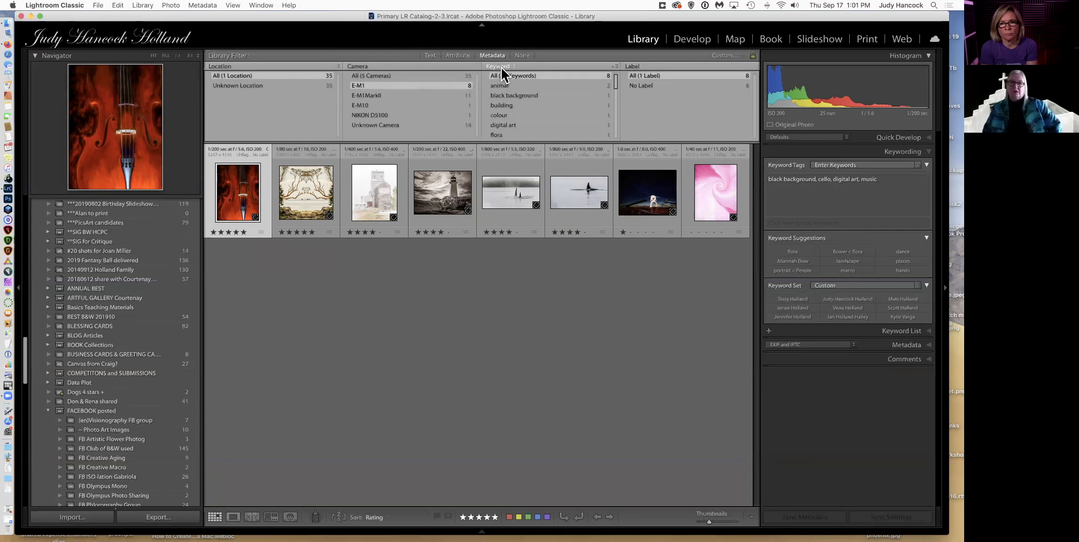
Step: Add a text filter to the metadata filter and search any searchable field for "birthday"
{"action": "left_click", "coordinate": [431, 55]}
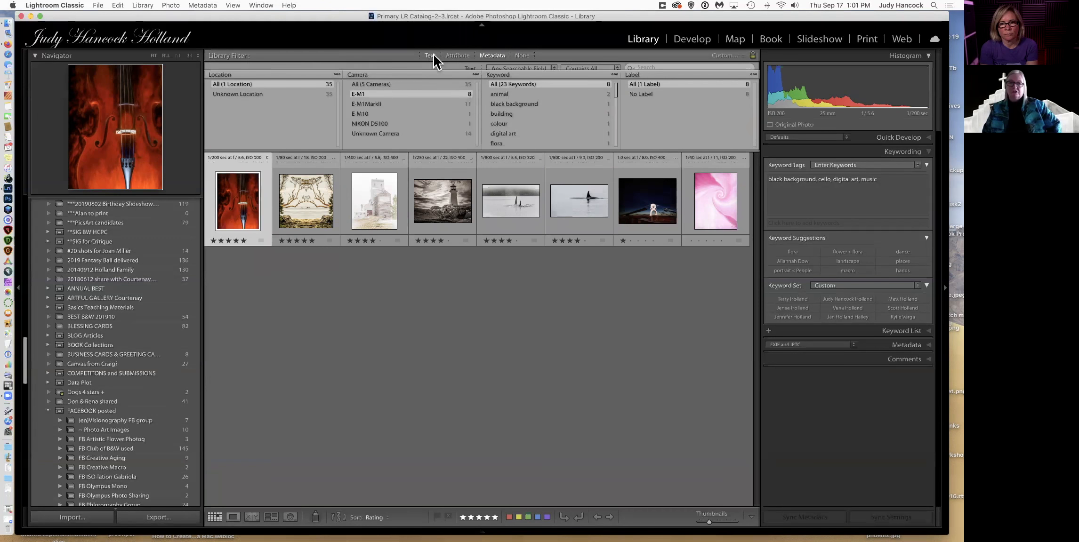
{"action": "left_click", "coordinate": [655, 67]}
{"action": "type", "text": "birthday"}
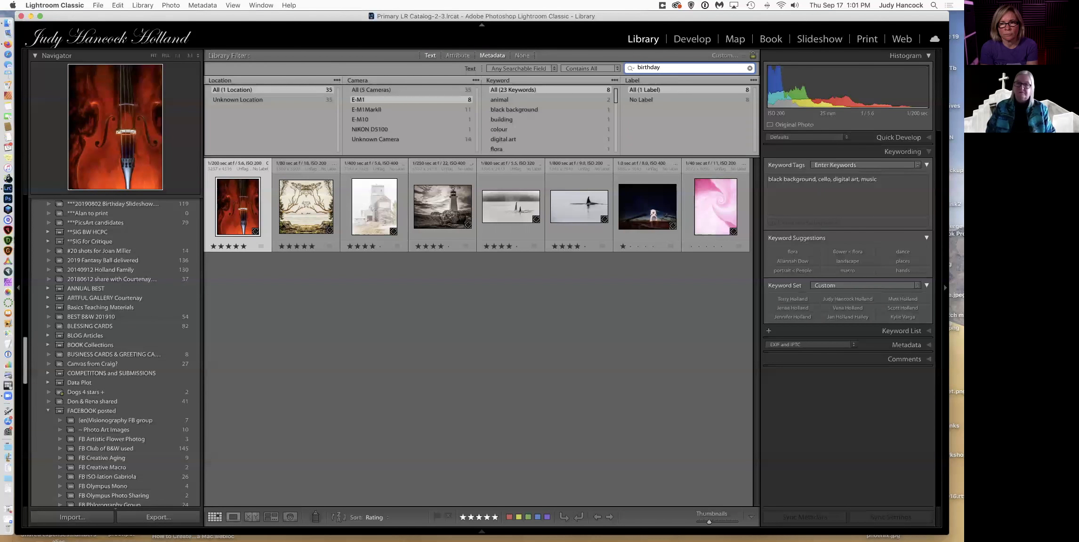
{"action": "key", "text": "Return"}
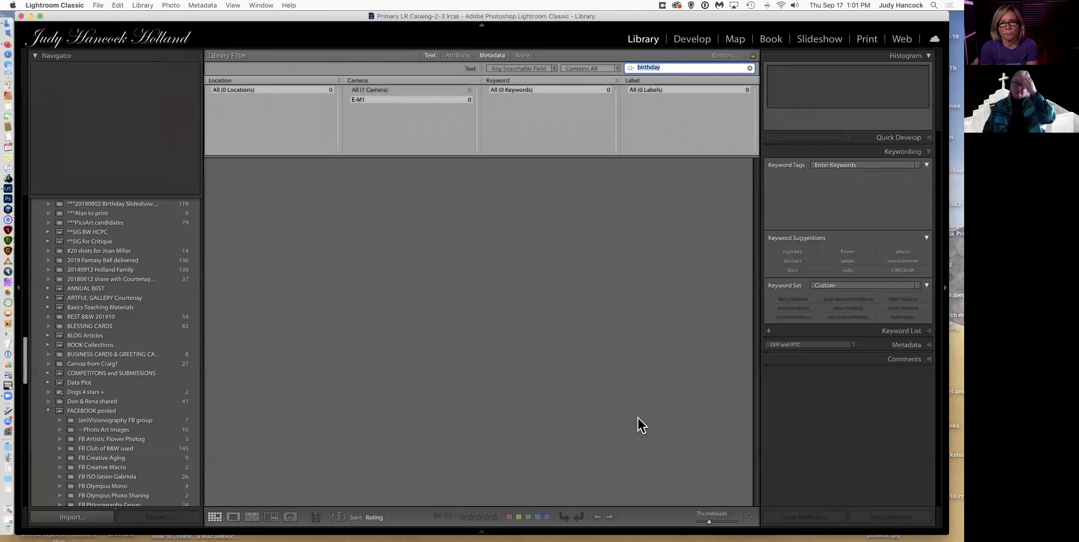
Step: Set the Camera and Location columns of the metadata filter to None and turn off the library filters
{"action": "left_click", "coordinate": [469, 100]}
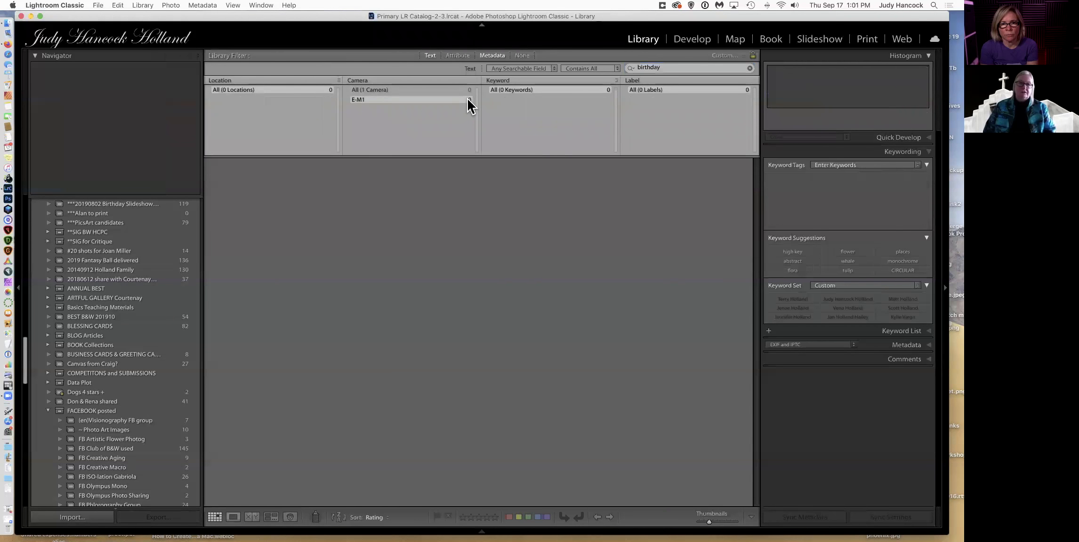
{"action": "left_click", "coordinate": [441, 82]}
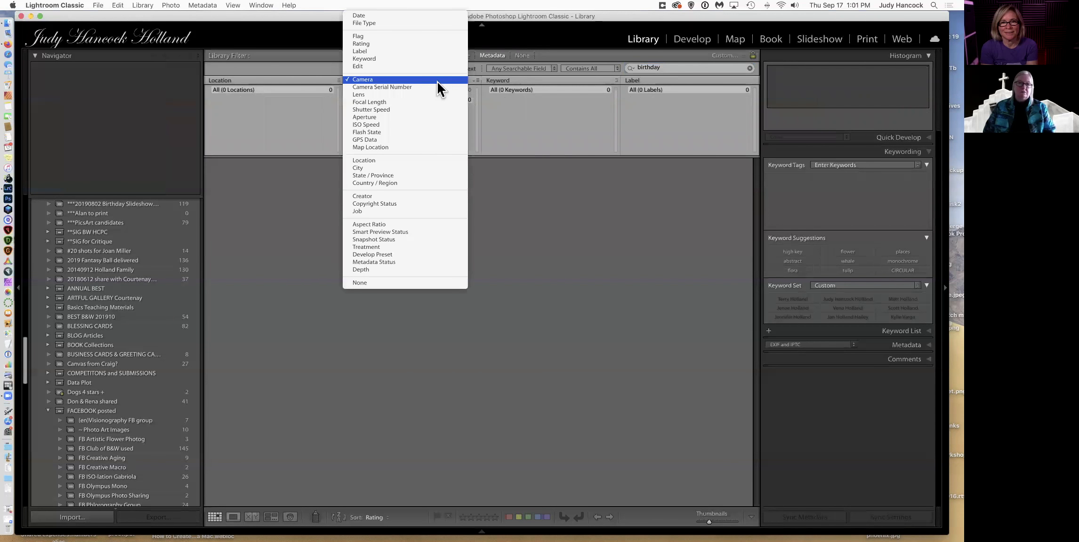
{"action": "left_click", "coordinate": [385, 283]}
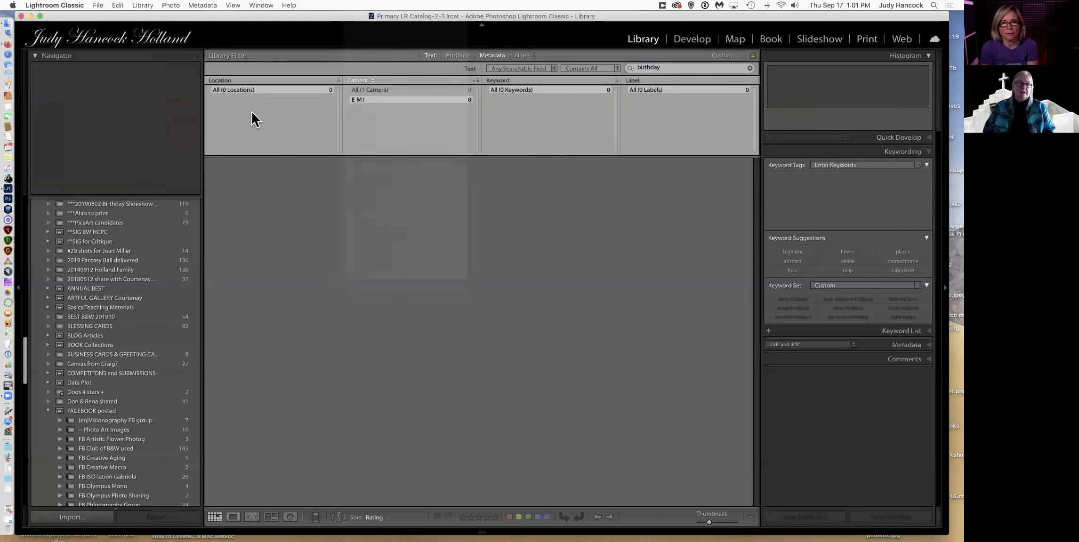
{"action": "left_click", "coordinate": [286, 79]}
{"action": "left_click", "coordinate": [260, 202]}
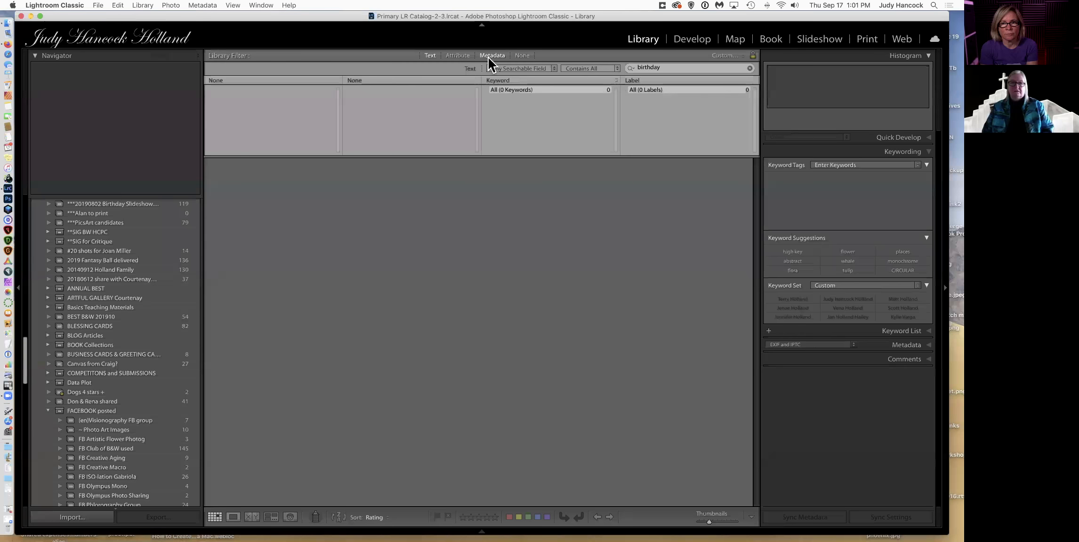
{"action": "left_click", "coordinate": [501, 54]}
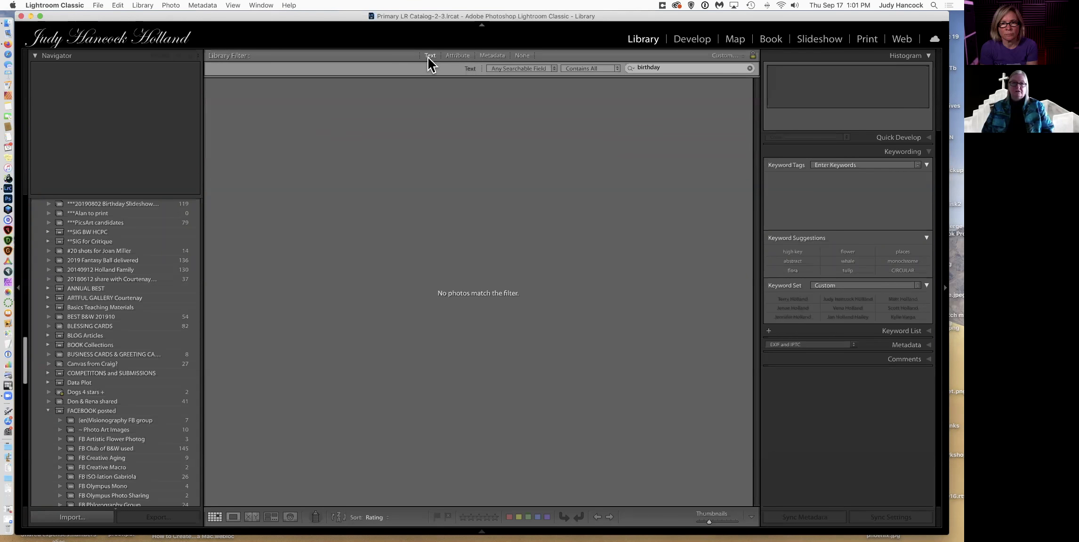
{"action": "left_click", "coordinate": [522, 56]}
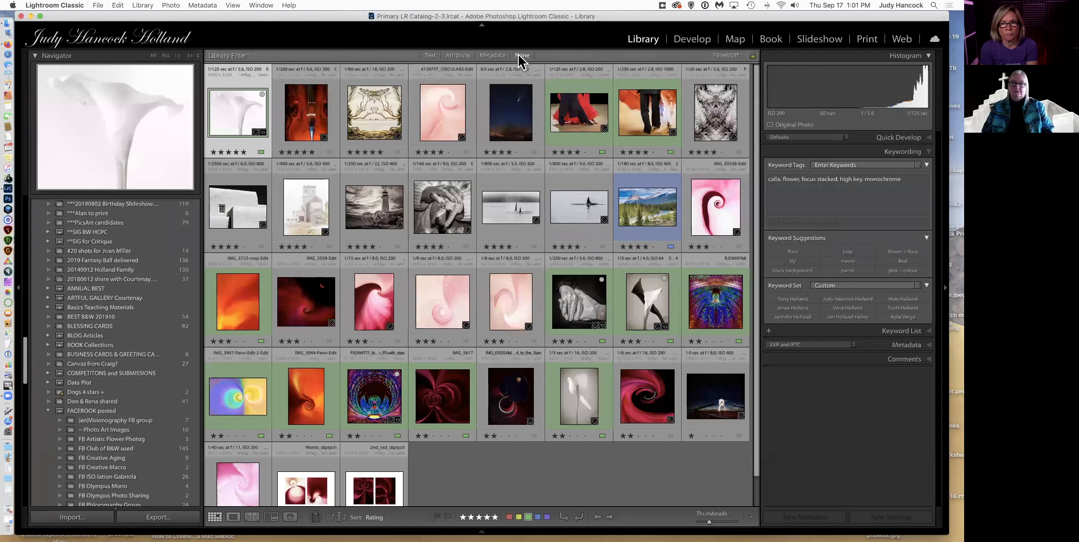
Step: Bring back the text filter alone and search the SheClicks demo folder for "dog"
{"action": "left_click", "coordinate": [429, 56]}
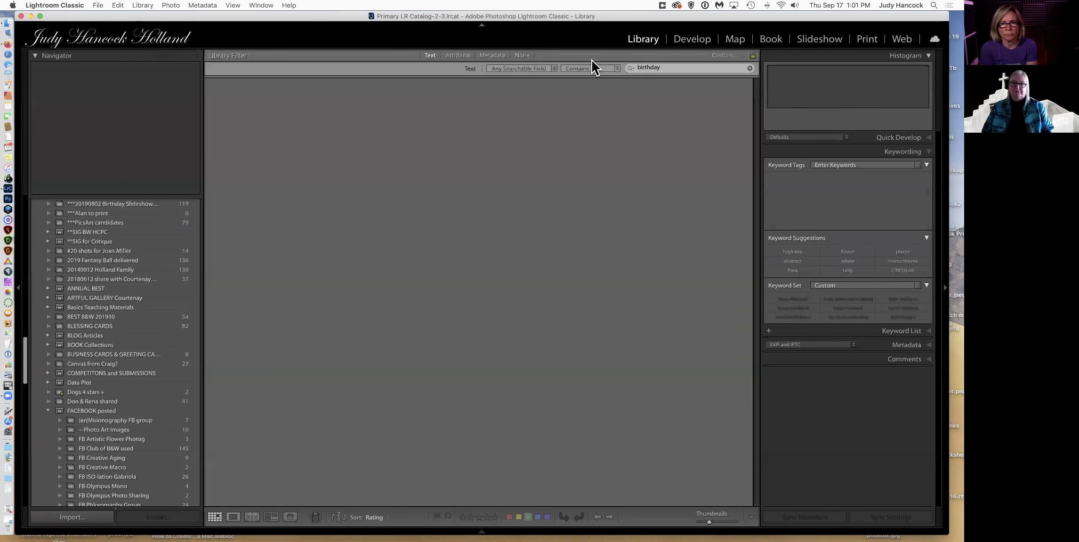
{"action": "left_click", "coordinate": [671, 67]}
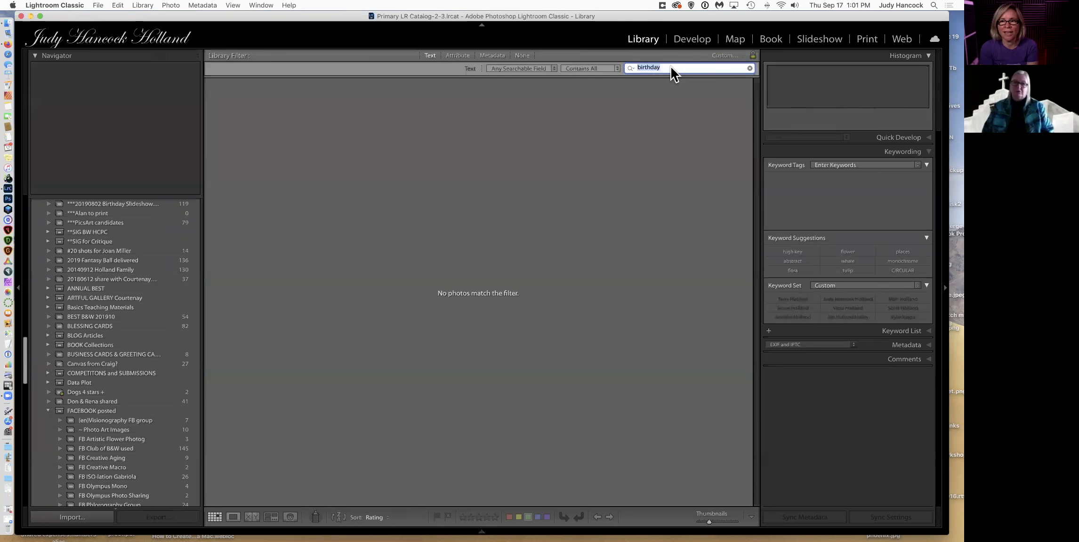
{"action": "type", "text": "dog"}
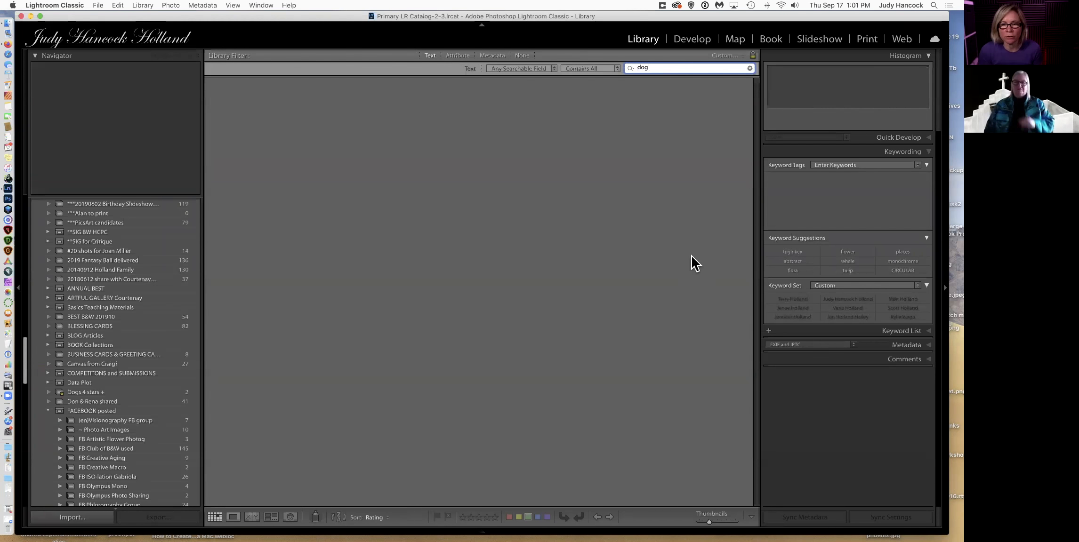
{"action": "key", "text": "Return"}
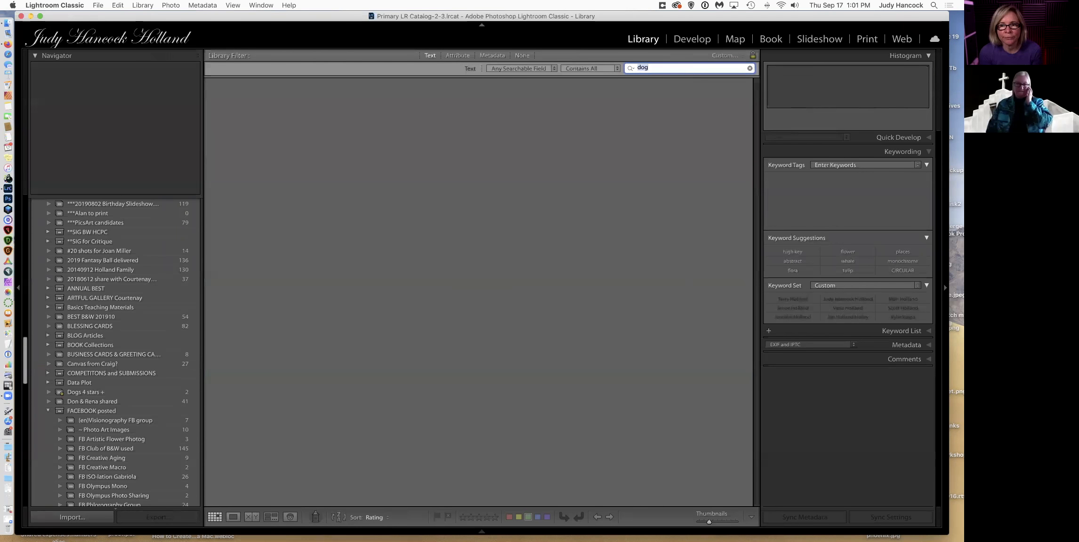
Step: Switch to All Photographs, apply the "dog" text filter to the whole catalog, and clear the search text
{"action": "scroll", "coordinate": [92, 328], "scroll_direction": "up", "scroll_amount": 15}
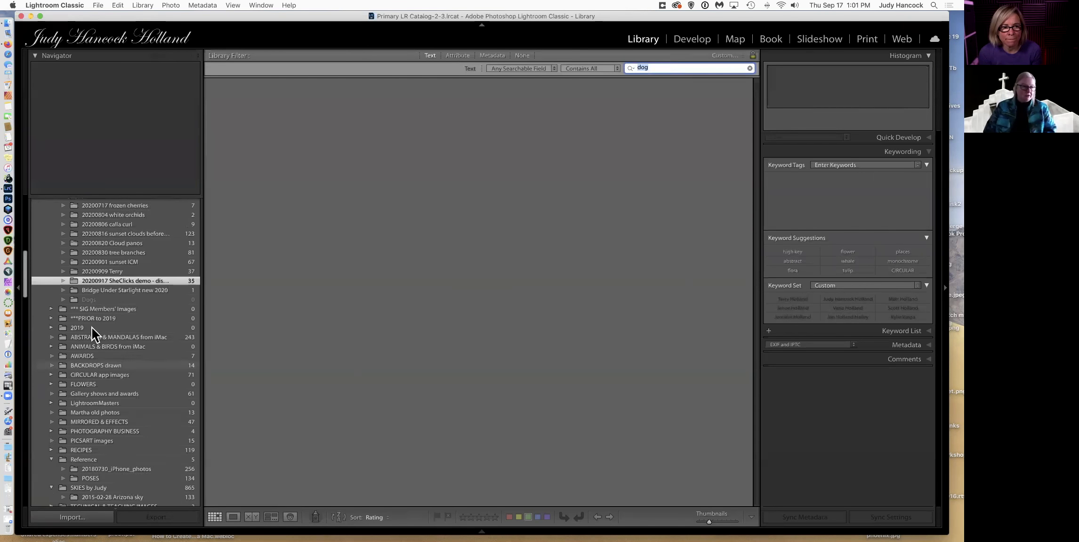
{"action": "scroll", "coordinate": [92, 328], "scroll_direction": "up", "scroll_amount": 10}
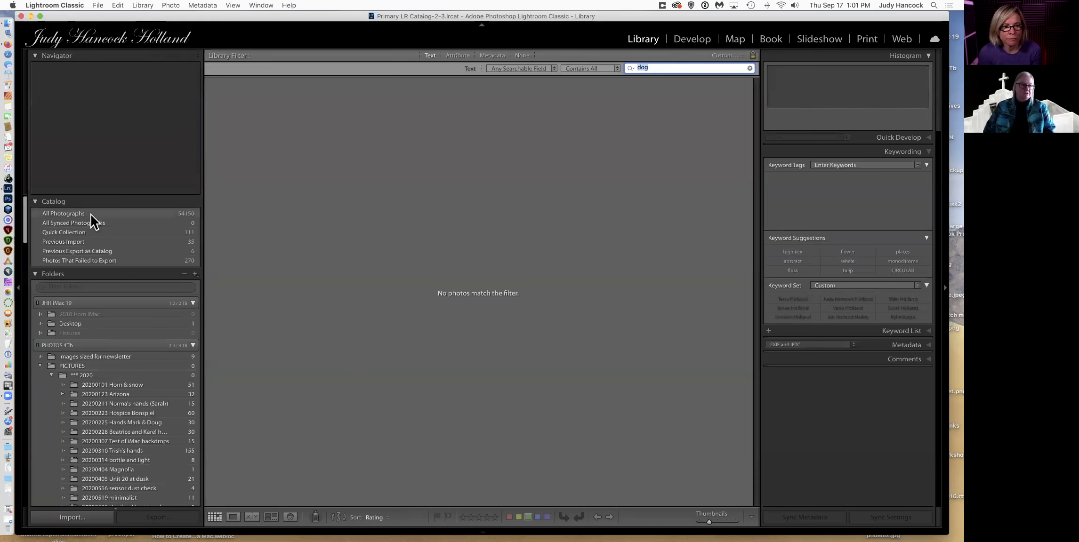
{"action": "left_click", "coordinate": [89, 214]}
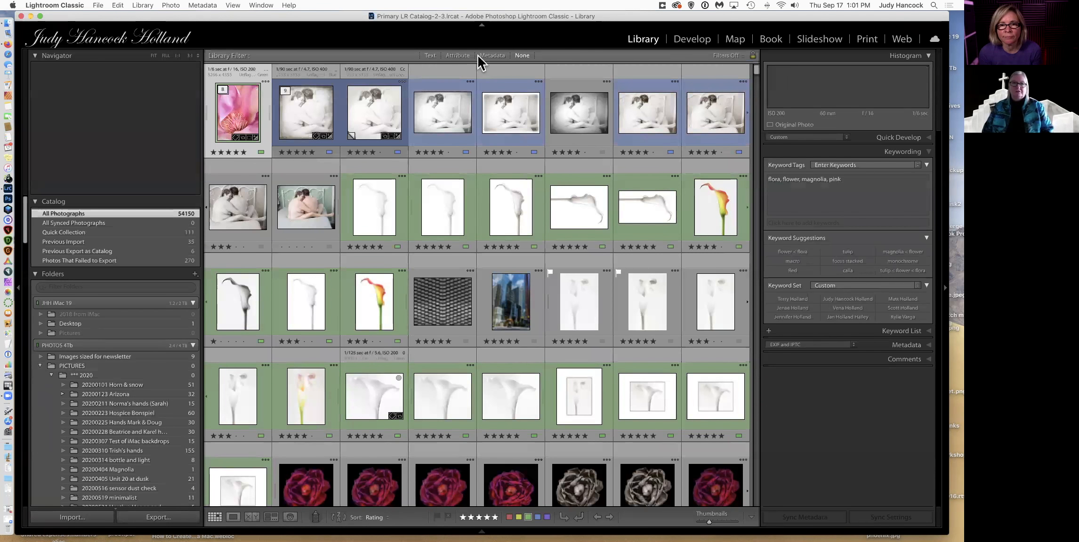
{"action": "left_click", "coordinate": [431, 55]}
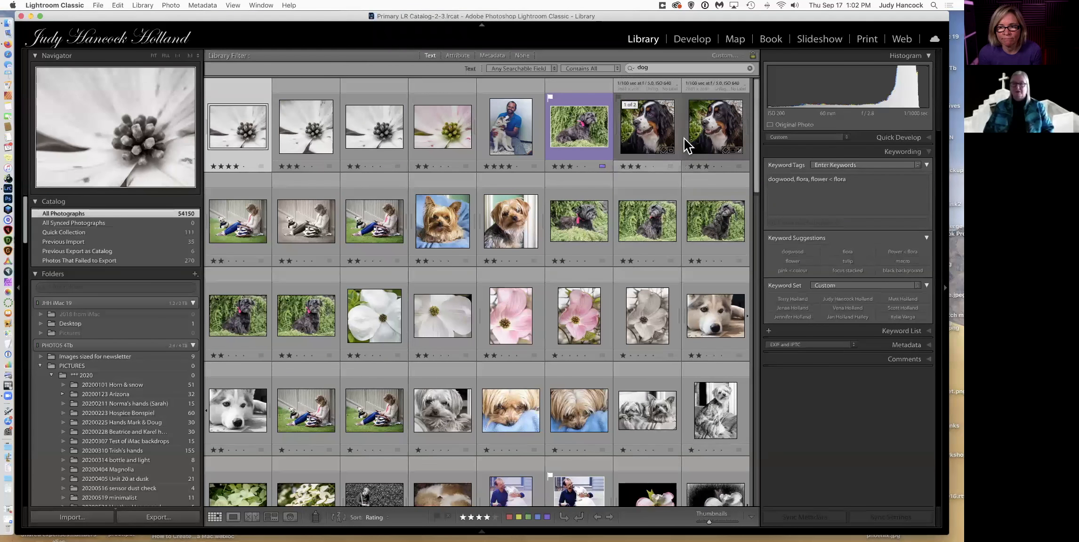
{"action": "key", "text": "j"}
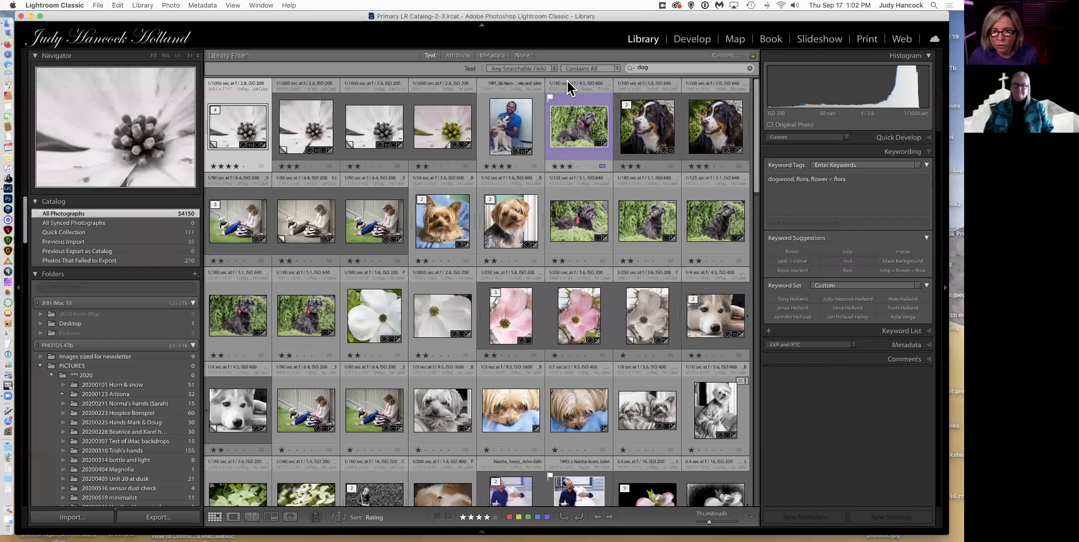
{"action": "left_click", "coordinate": [749, 68]}
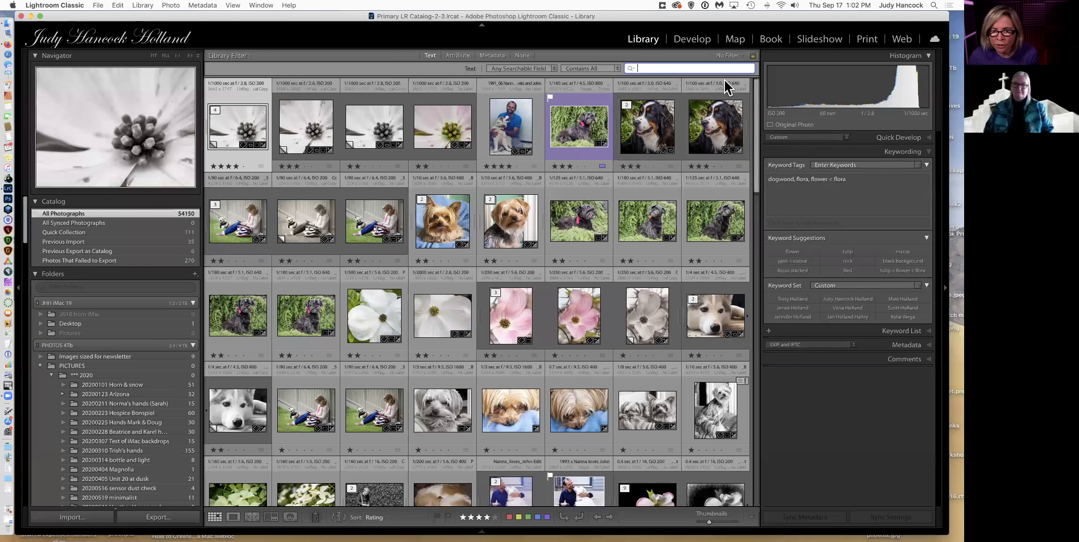
Step: Show the photos of the 20200917 SheClicks demo folder in place of the whole catalog
{"action": "scroll", "coordinate": [108, 287], "scroll_direction": "down", "scroll_amount": 3}
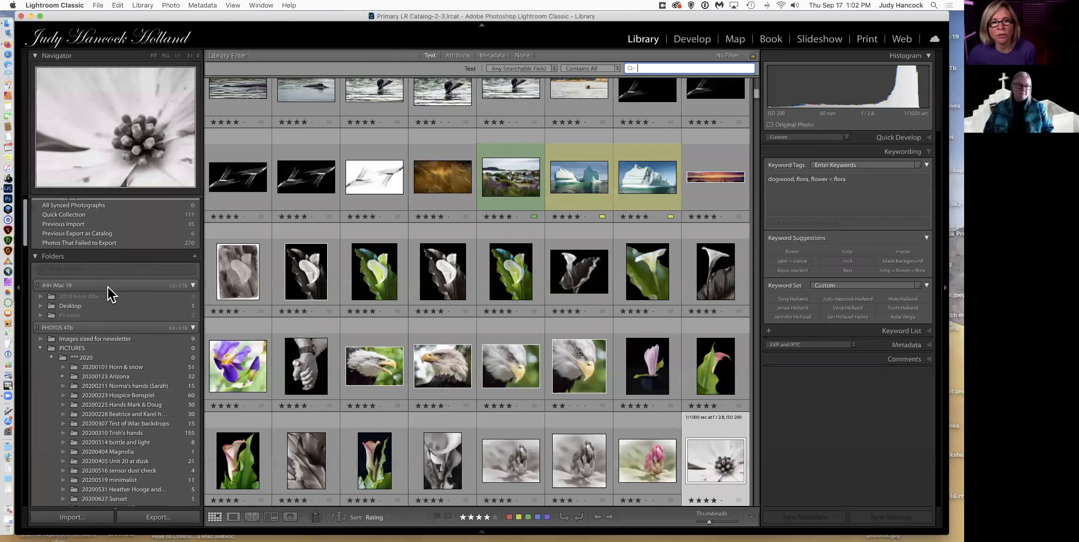
{"action": "scroll", "coordinate": [108, 288], "scroll_direction": "down", "scroll_amount": 5}
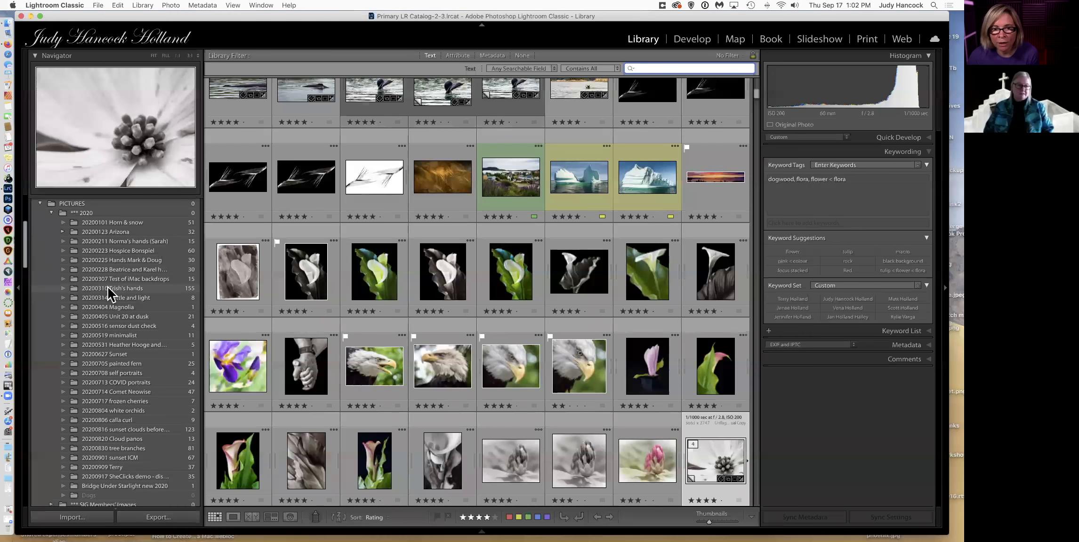
{"action": "left_click", "coordinate": [142, 430]}
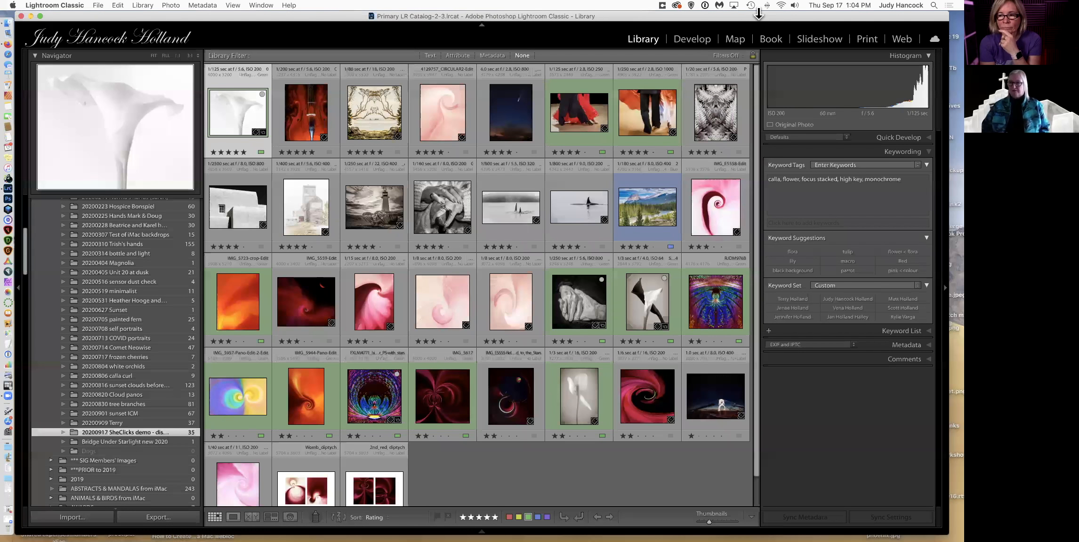
{"action": "left_click", "coordinate": [211, 30]}
{"action": "left_click", "coordinate": [137, 5]}
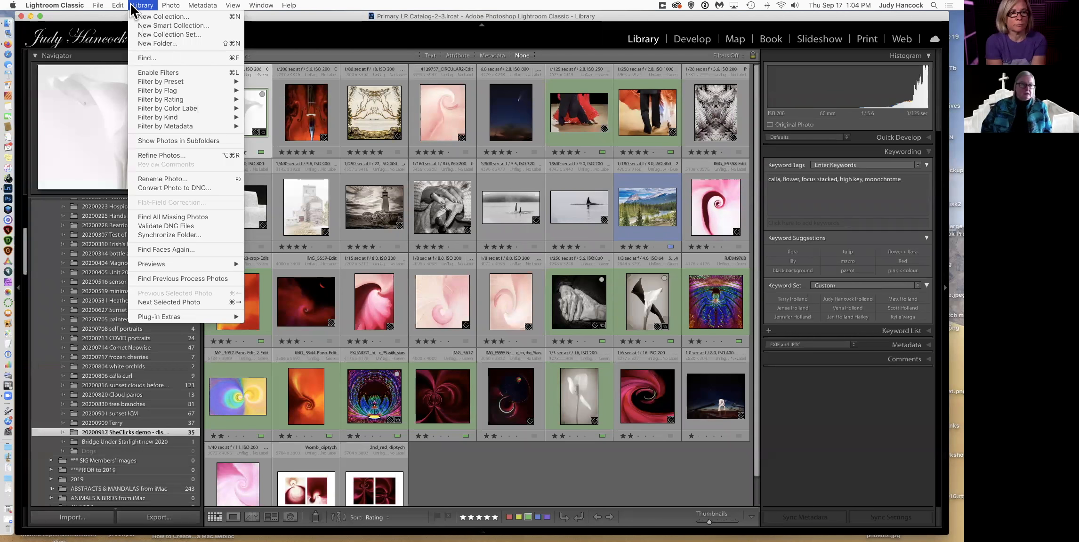
{"action": "mouse_move", "coordinate": [107, 6]}
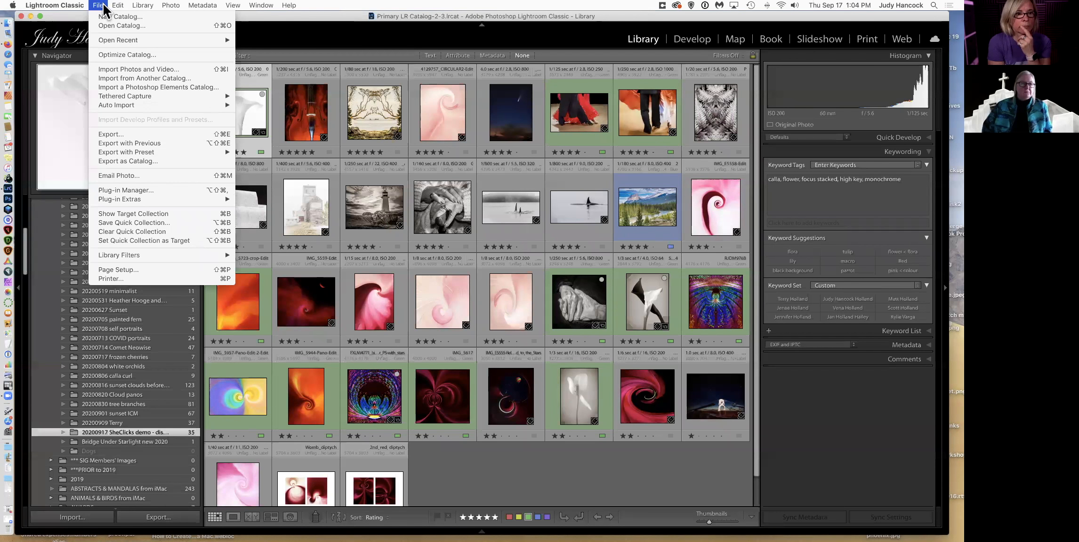
{"action": "mouse_move", "coordinate": [143, 9]}
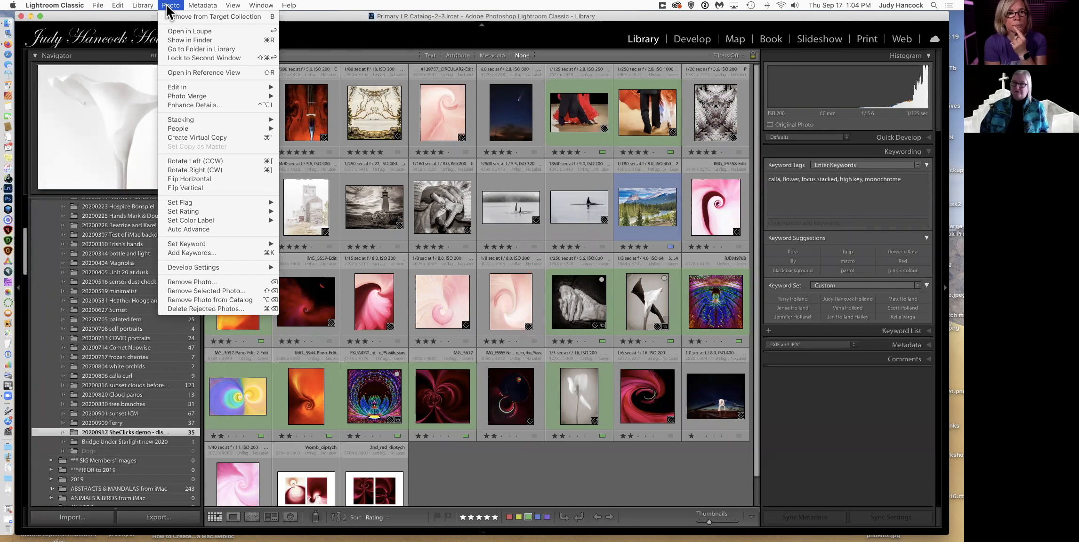
{"action": "left_click", "coordinate": [167, 6]}
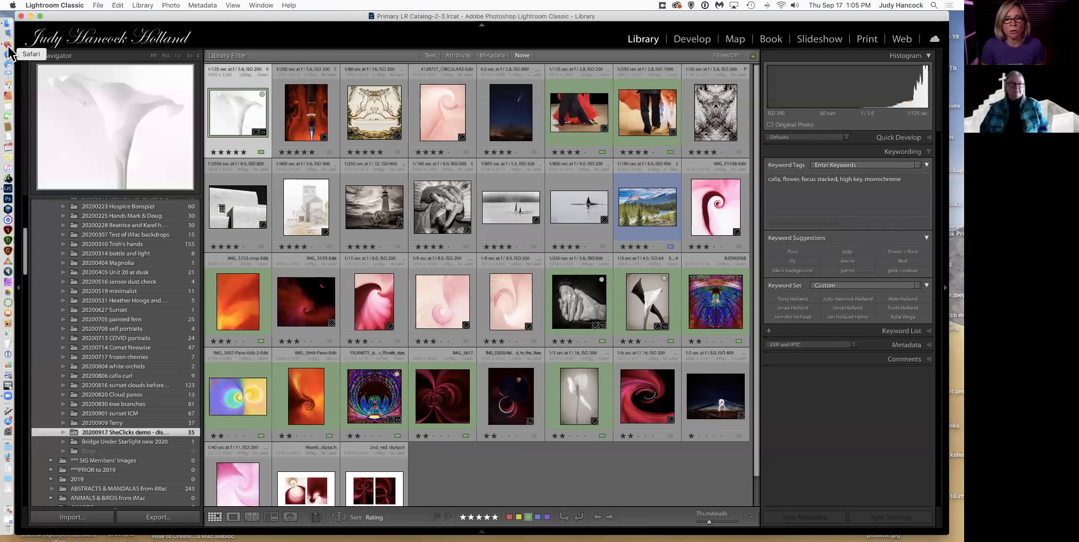
Step: Switch to Keynote and open the recent presentation Lightroom File Management.key
{"action": "left_click", "coordinate": [8, 74]}
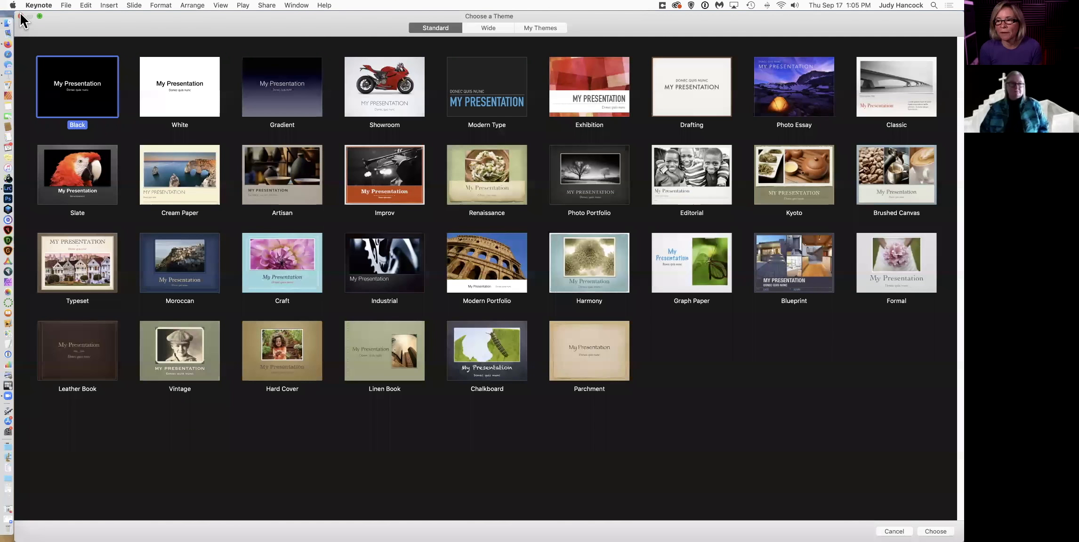
{"action": "left_click", "coordinate": [65, 7]}
{"action": "mouse_move", "coordinate": [69, 34]}
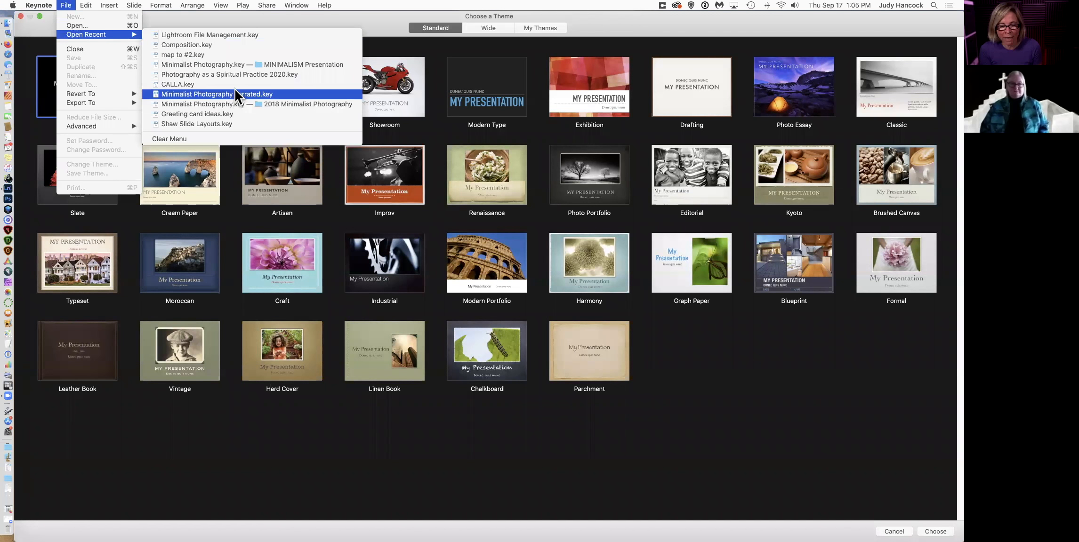
{"action": "left_click", "coordinate": [251, 31]}
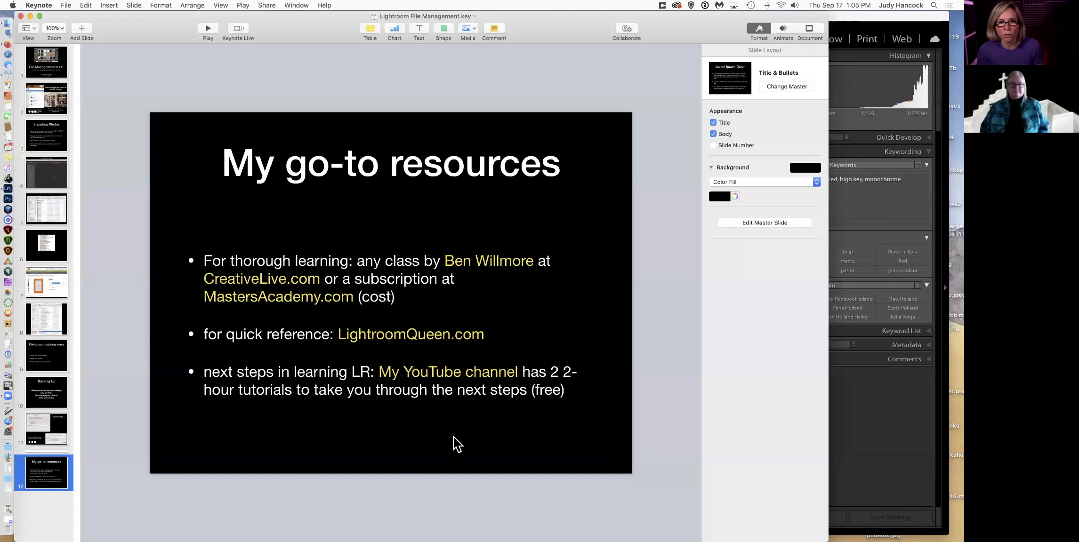